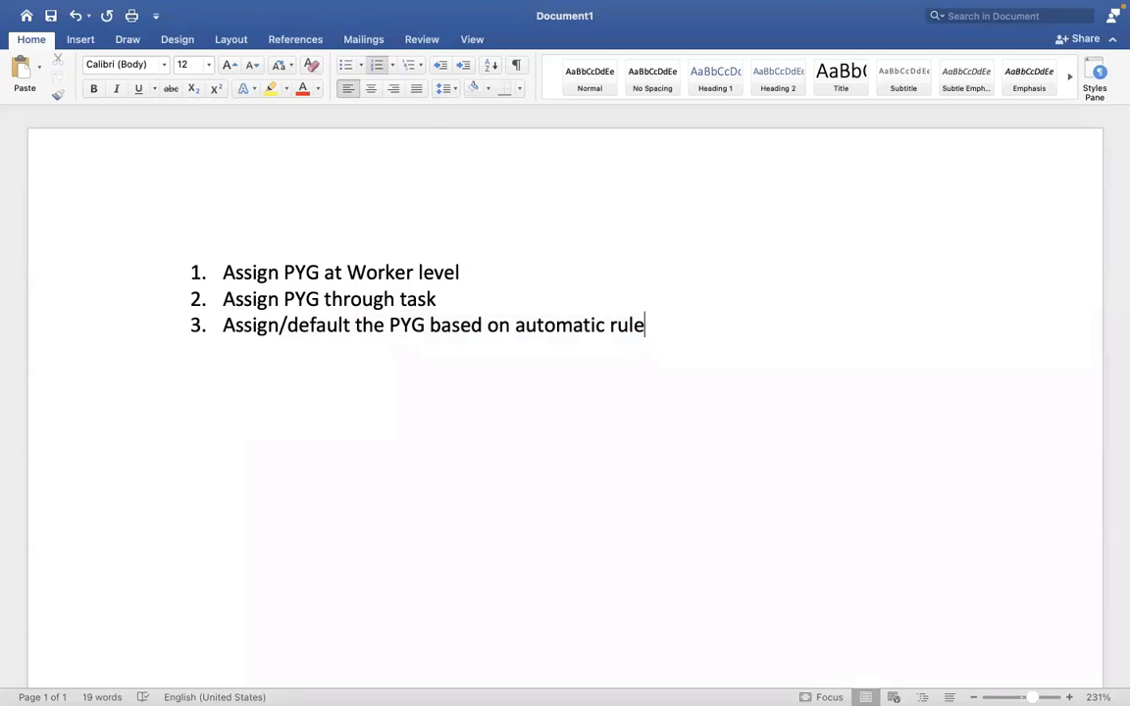
Add a fourth list item reading 'EIB - ASSIGN PAY GROUP THROUGH EIB' below item 3.
key(Return)
text(EIB - ASSI)
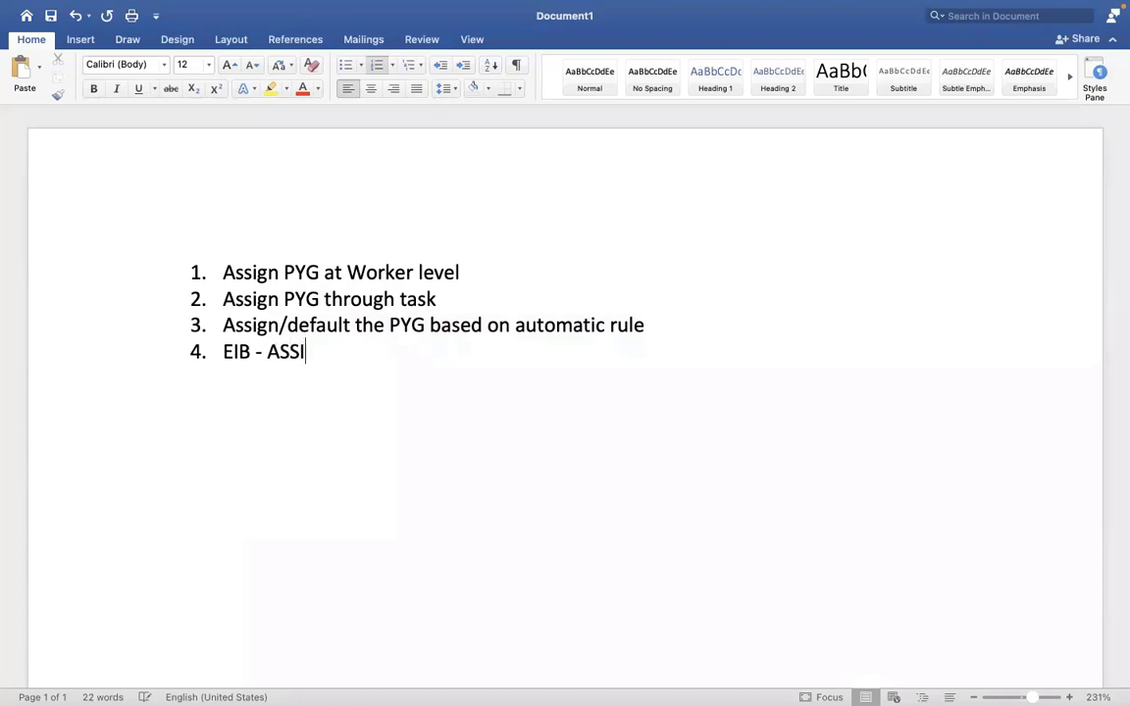
text(GN PAY GRO)
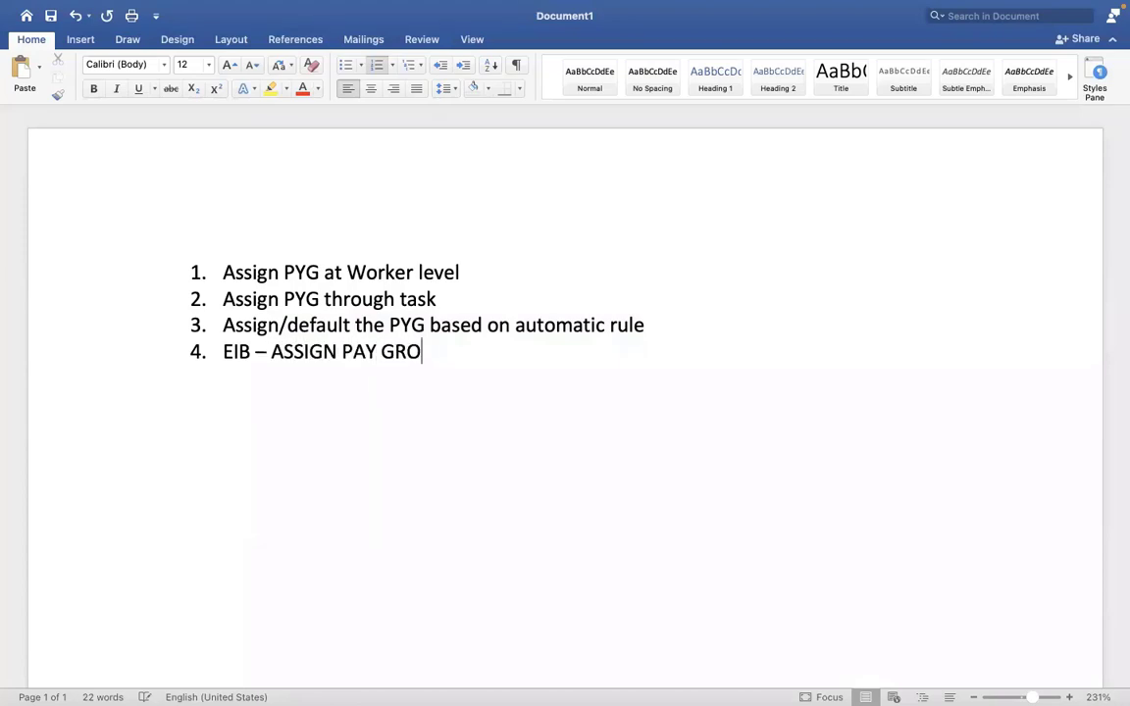
text(UP THROUGH EIB)
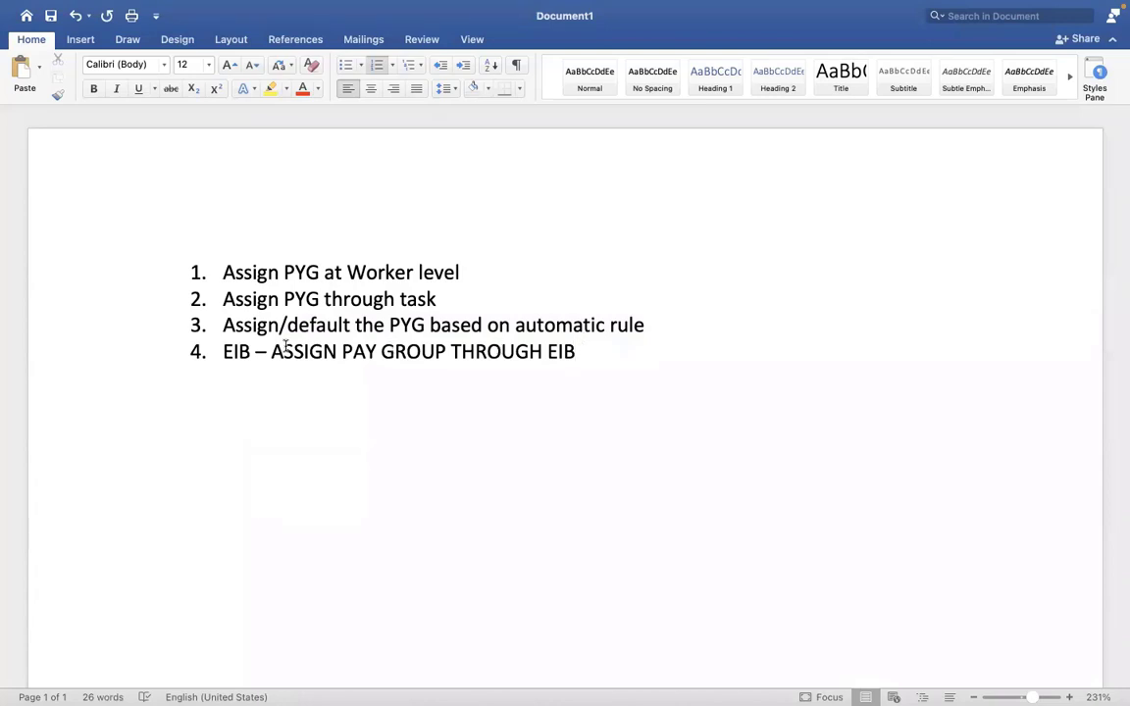
Select the new item and glance at the Workday condition rule page before returning to Word.
shift+click(225, 354)
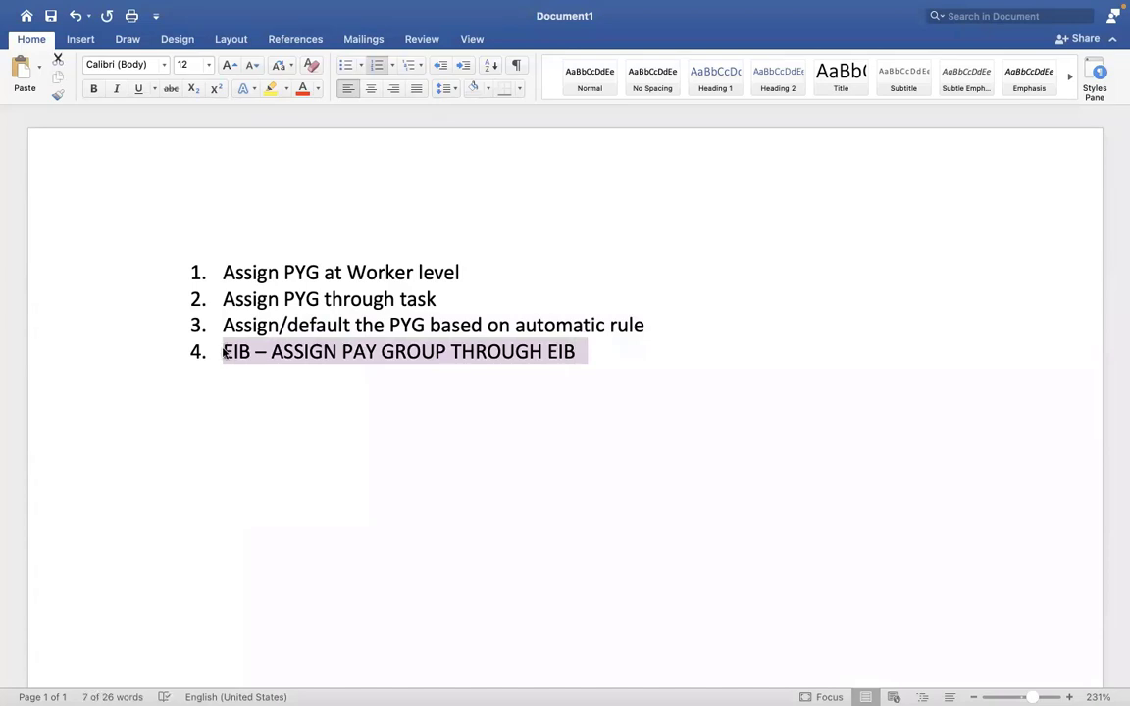
key(ctrl+Right)
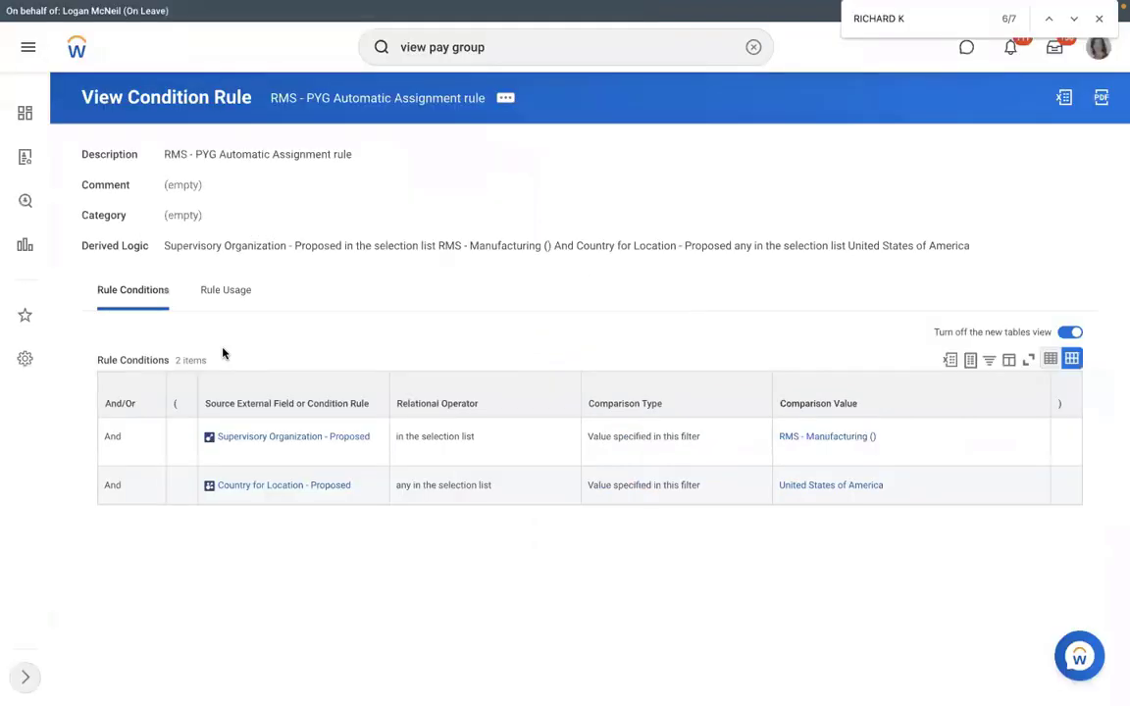
key(ctrl+Left)
Append '- ASSIGN /CHANGE THE PYG for mass employees?' to the end of item 4.
click(598, 361)
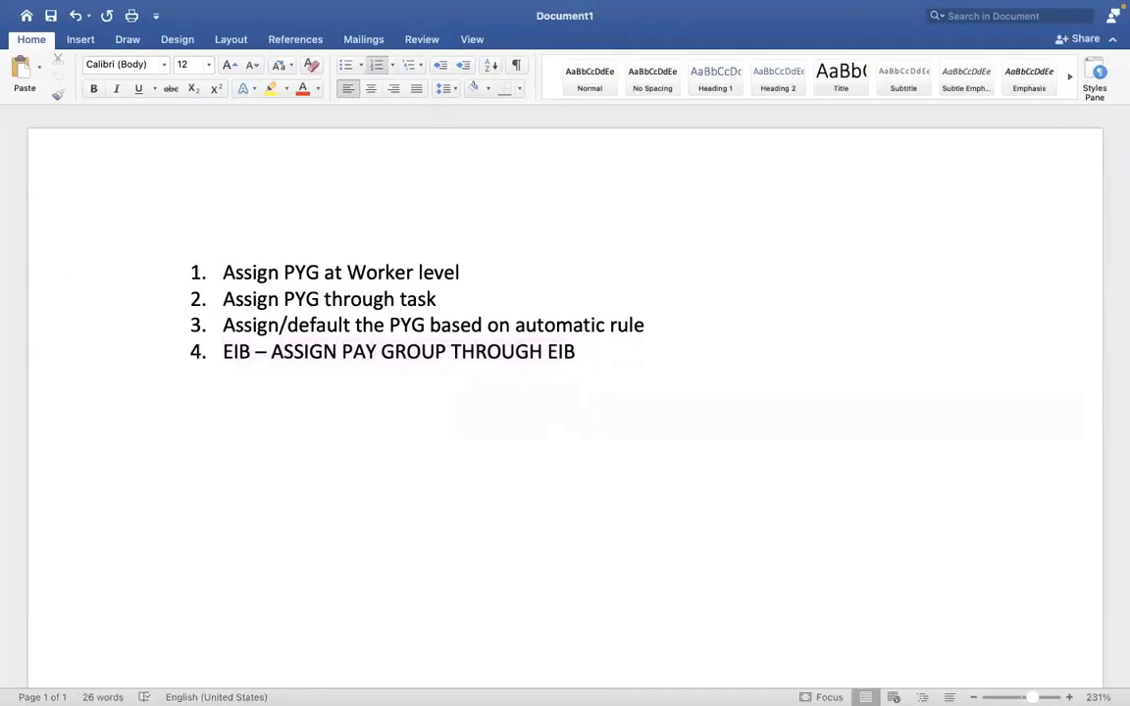
text(- ASSI)
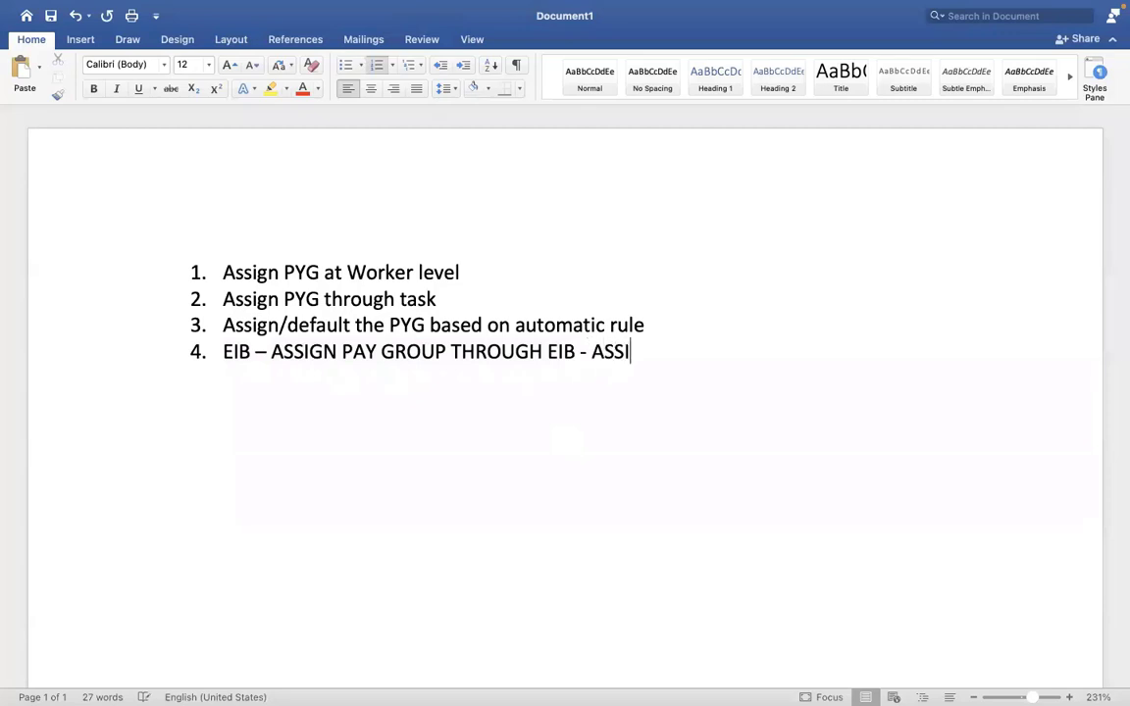
text(GN /CHANGE THE p)
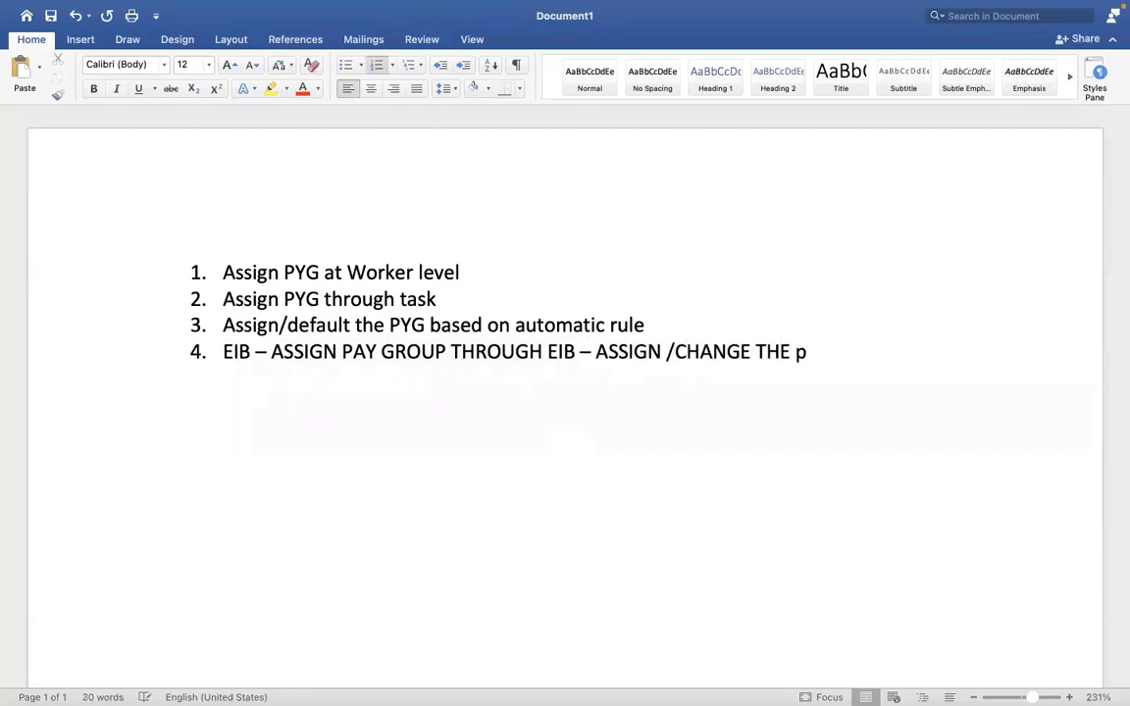
key(BackSpace)
text(PYG for mass e)
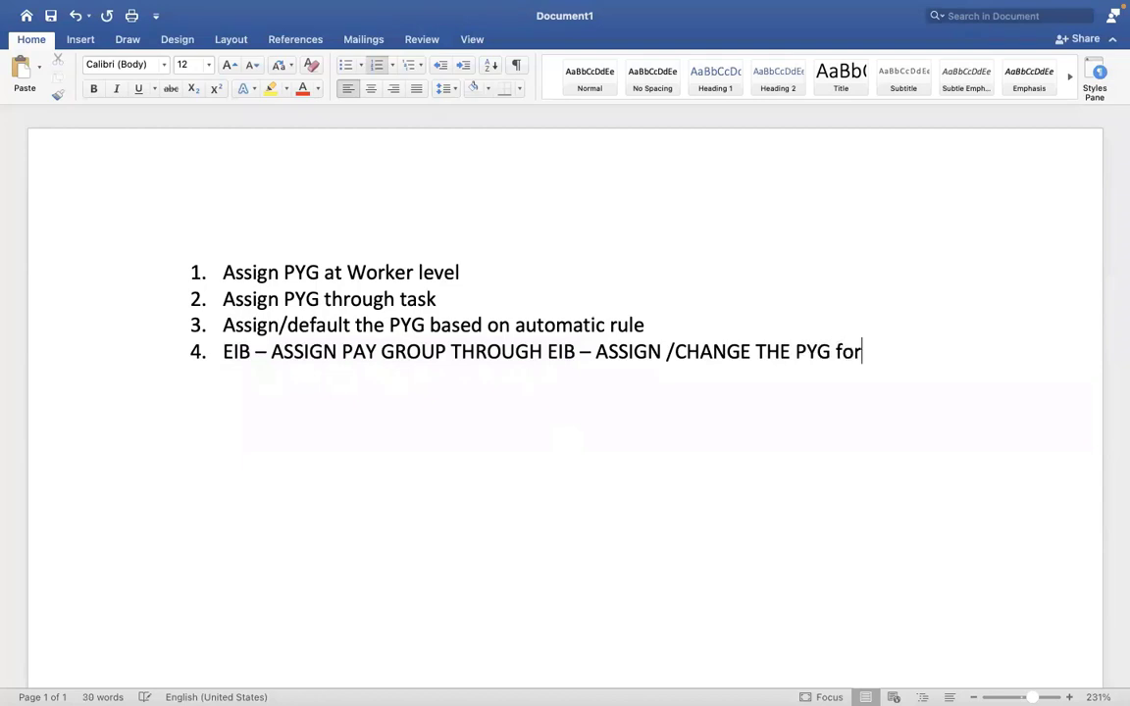
text(mployees?)
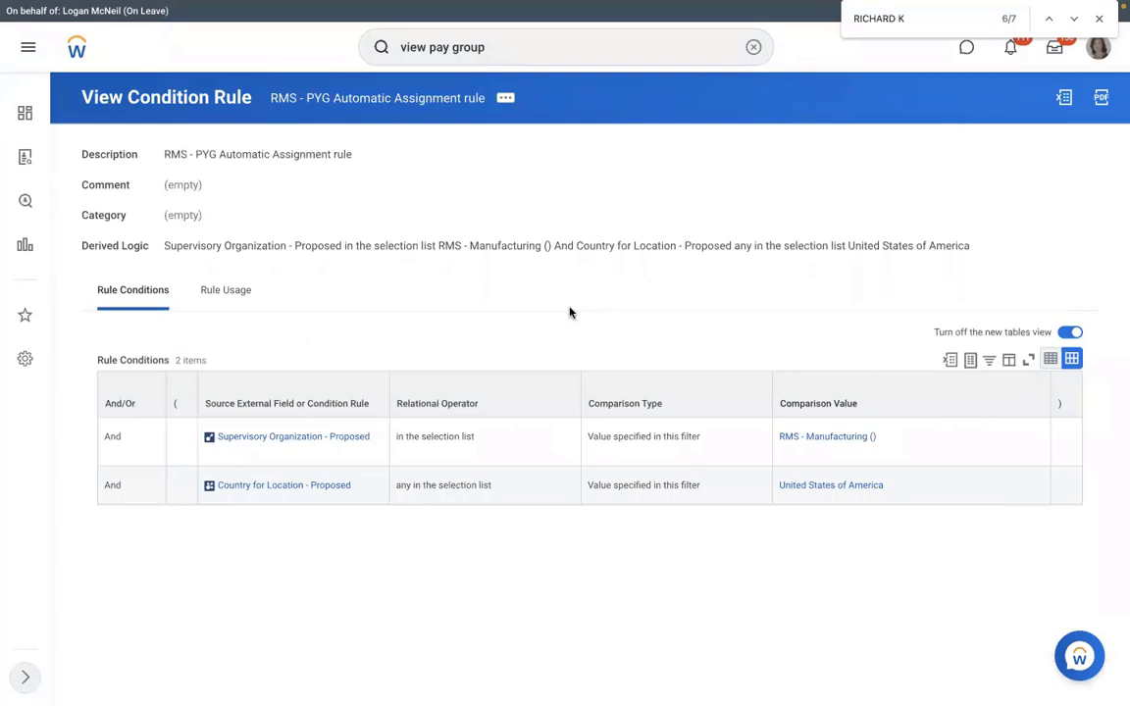
Select items 1–2 and 'EIB – ASSIGN' in item 4 while comparing with the Workday rule page.
key(ctrl+Left)
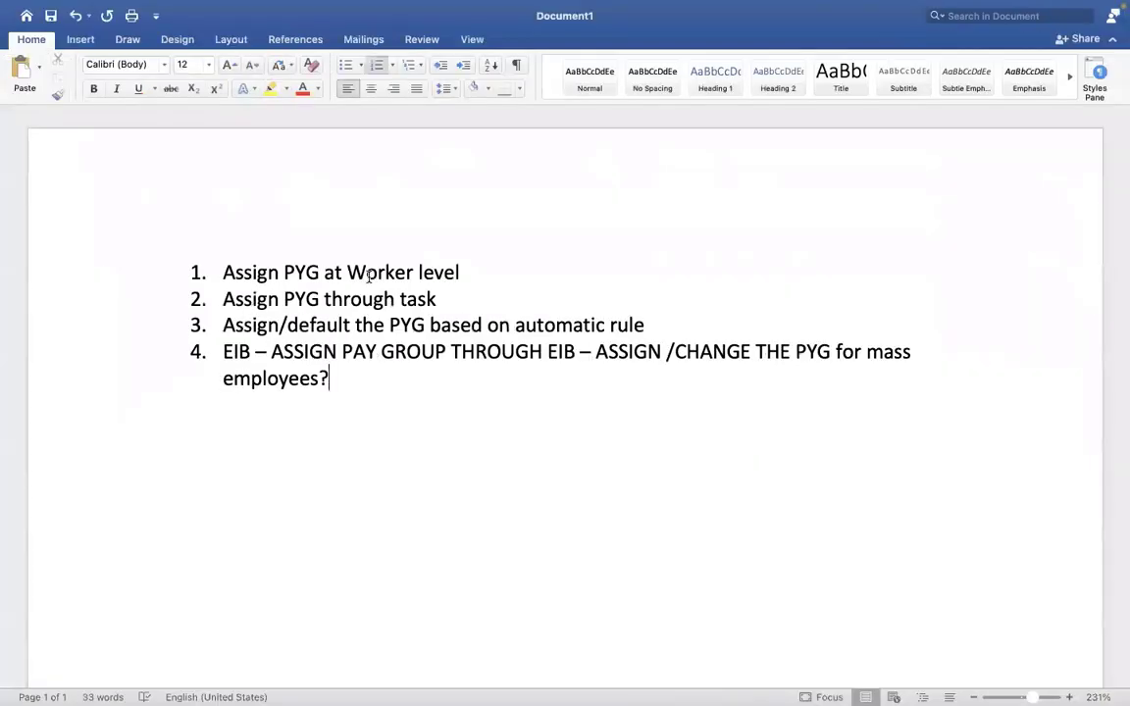
triple_click(361, 271)
drag(443, 301, 233, 281)
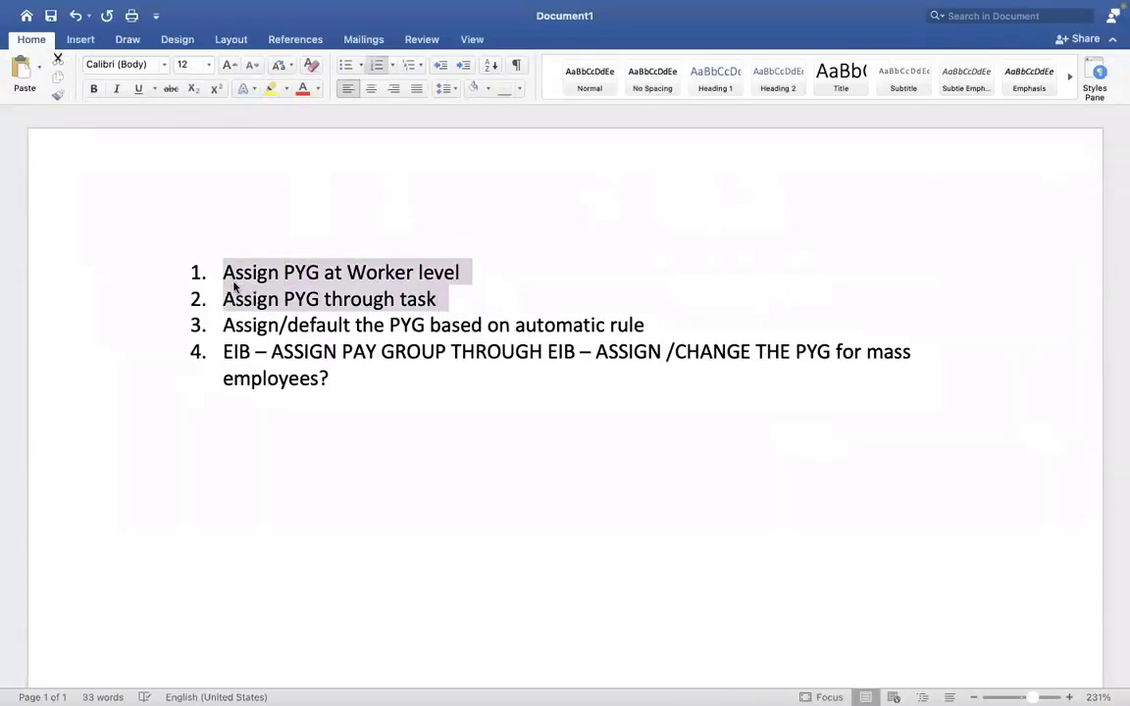
key(ctrl+Right)
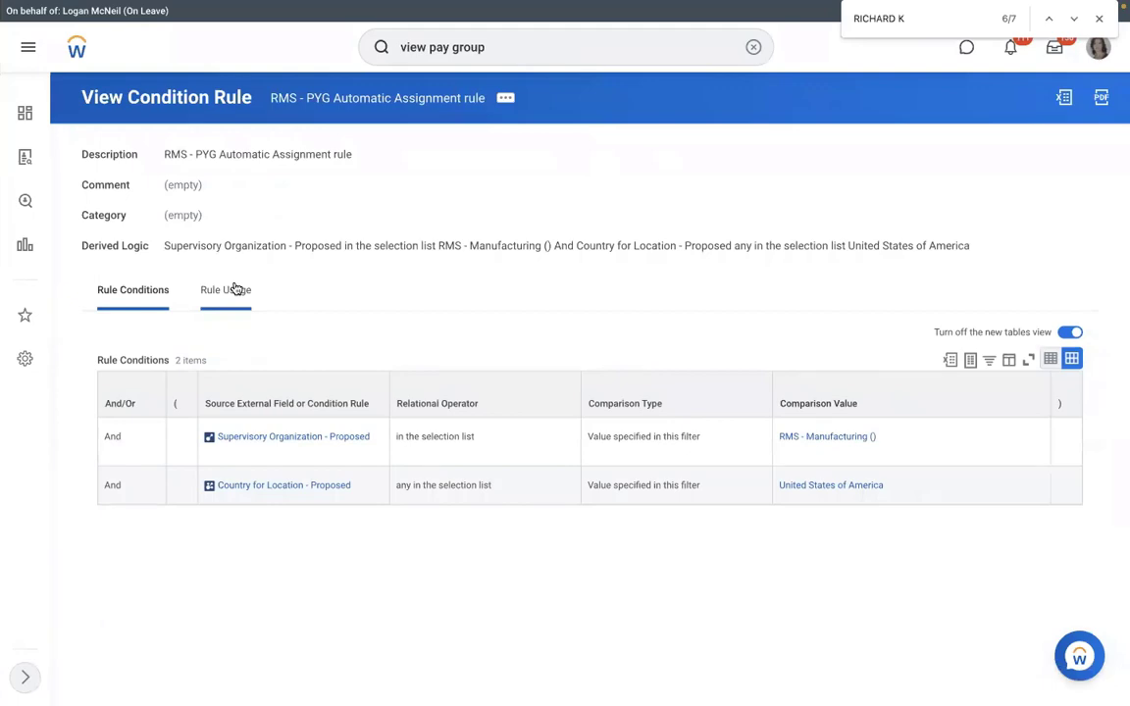
key(ctrl+Left)
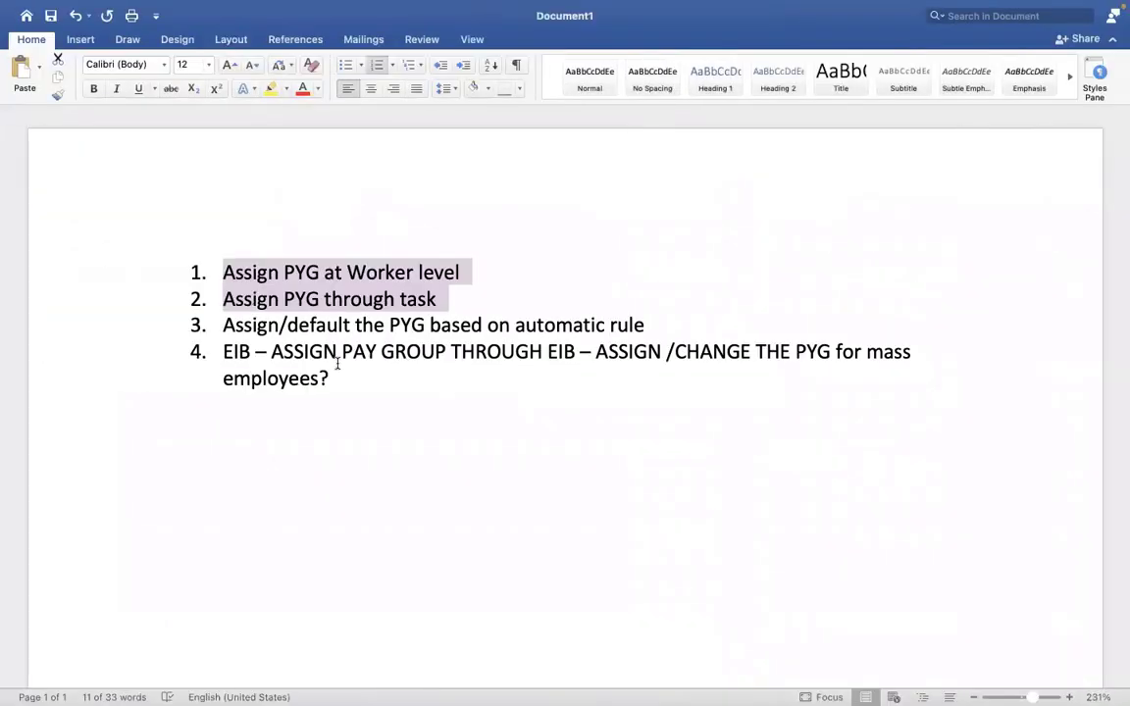
drag(338, 355, 223, 354)
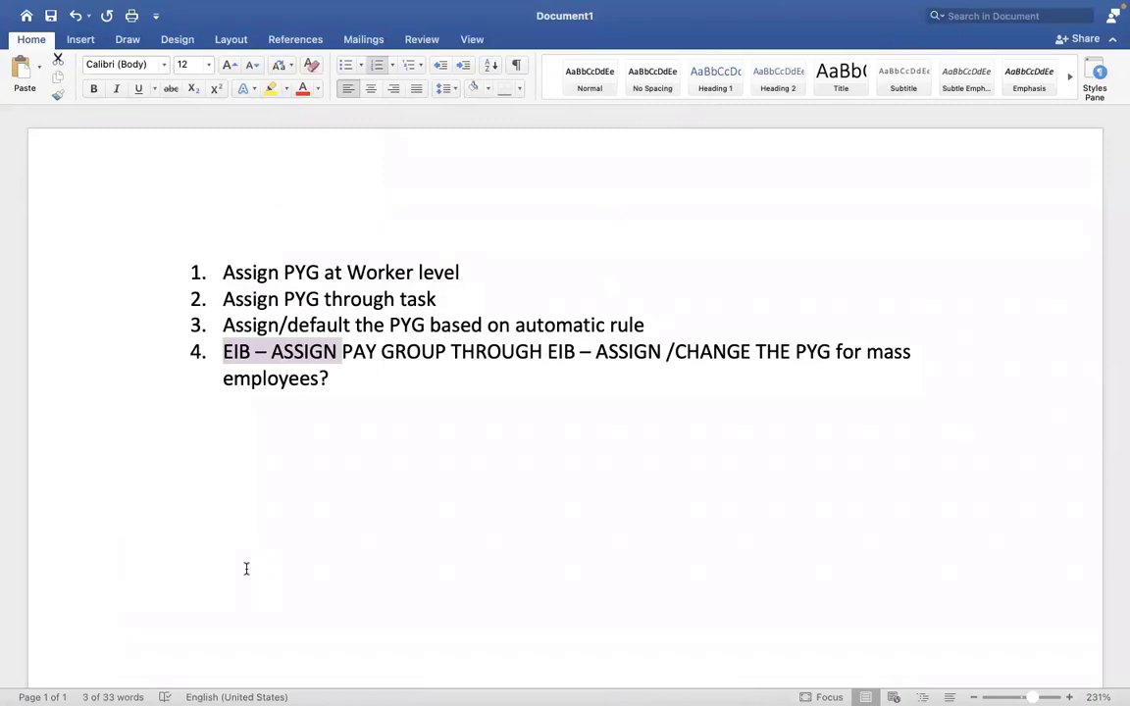
key(ctrl+Right)
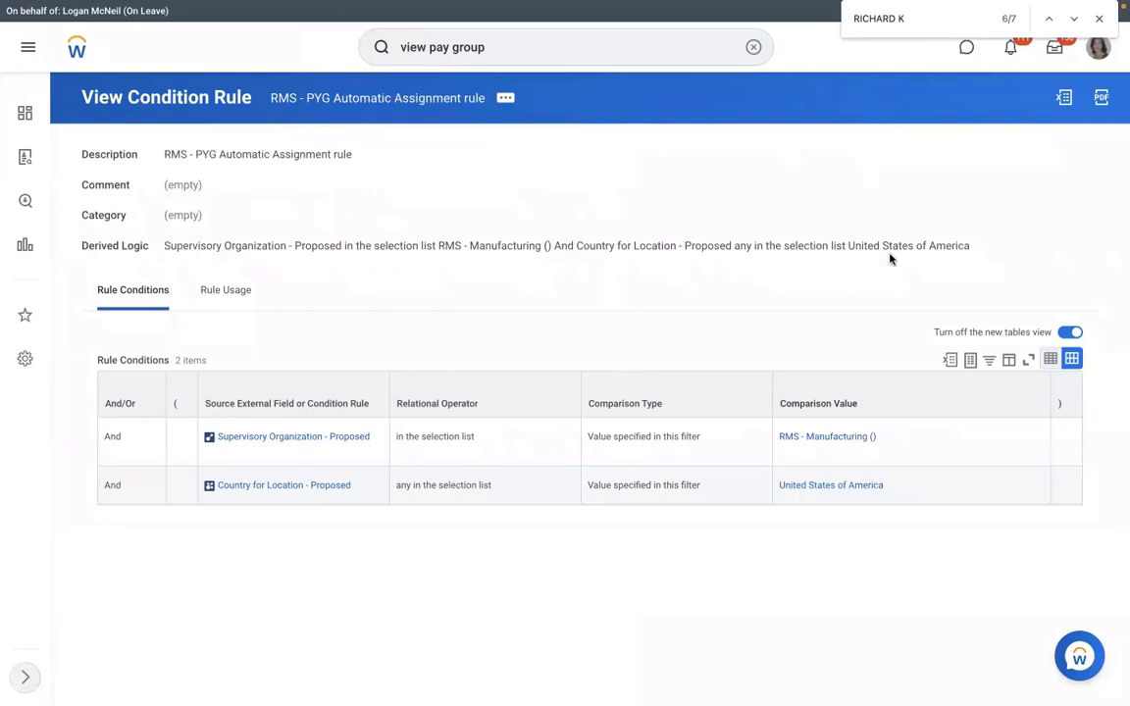
click(754, 47)
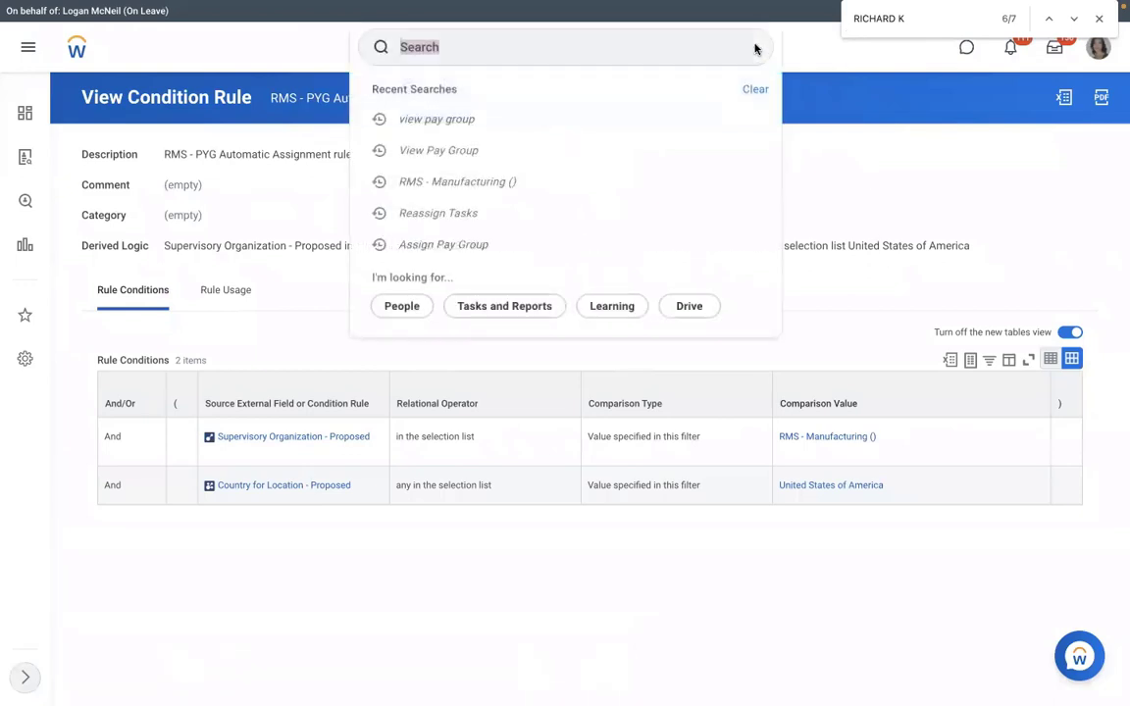
click(576, 60)
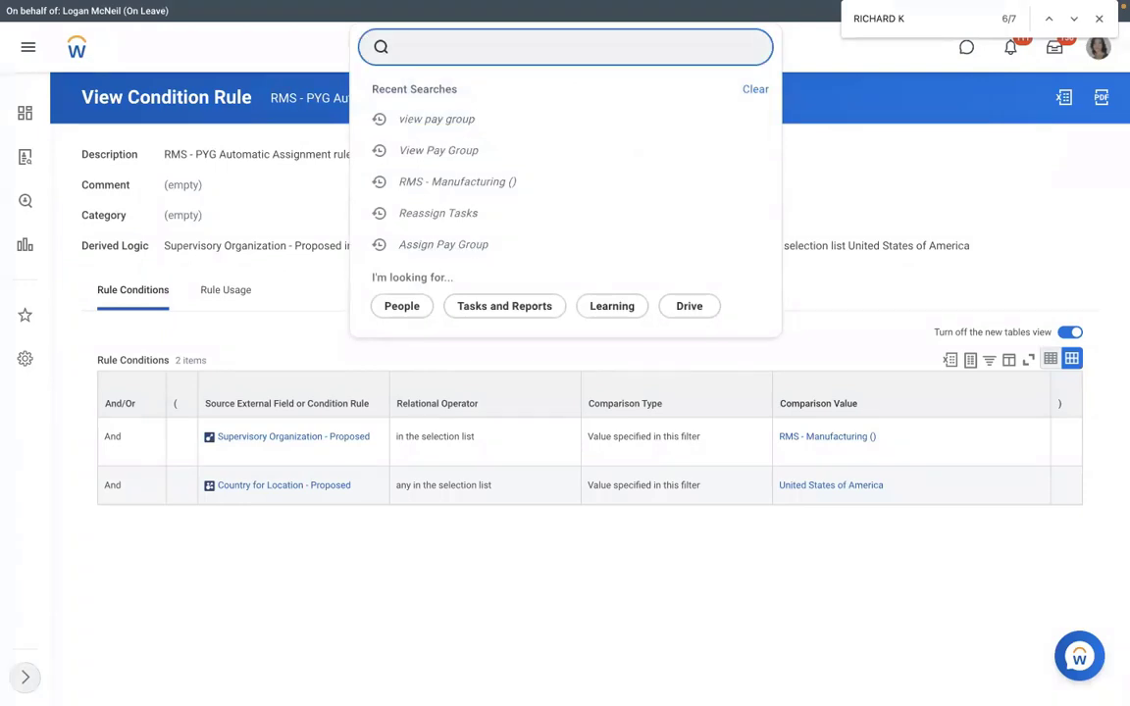
text(create eib)
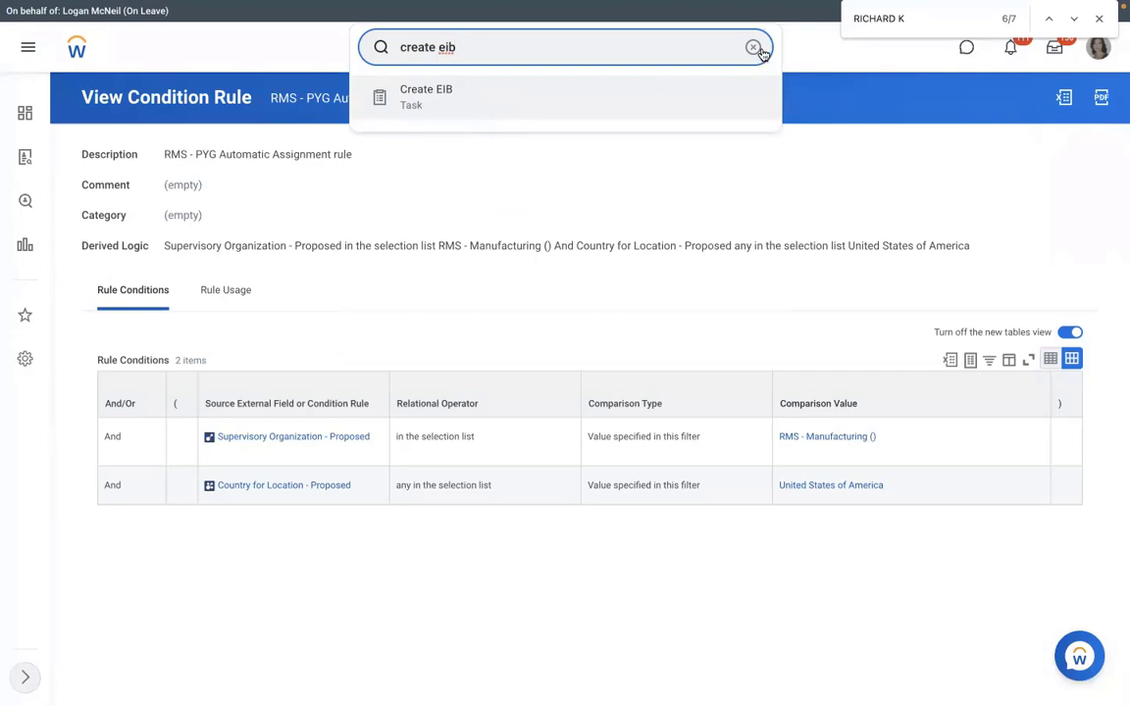
key(ctrl+a)
key(BackSpace)
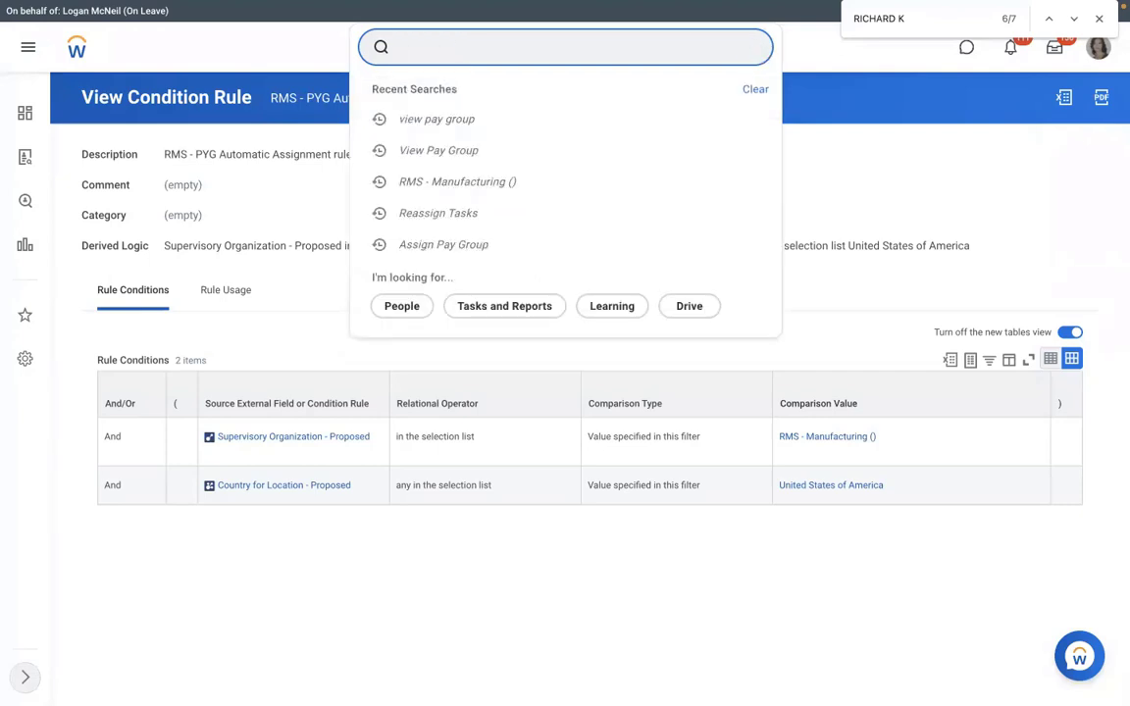
text(view int sys)
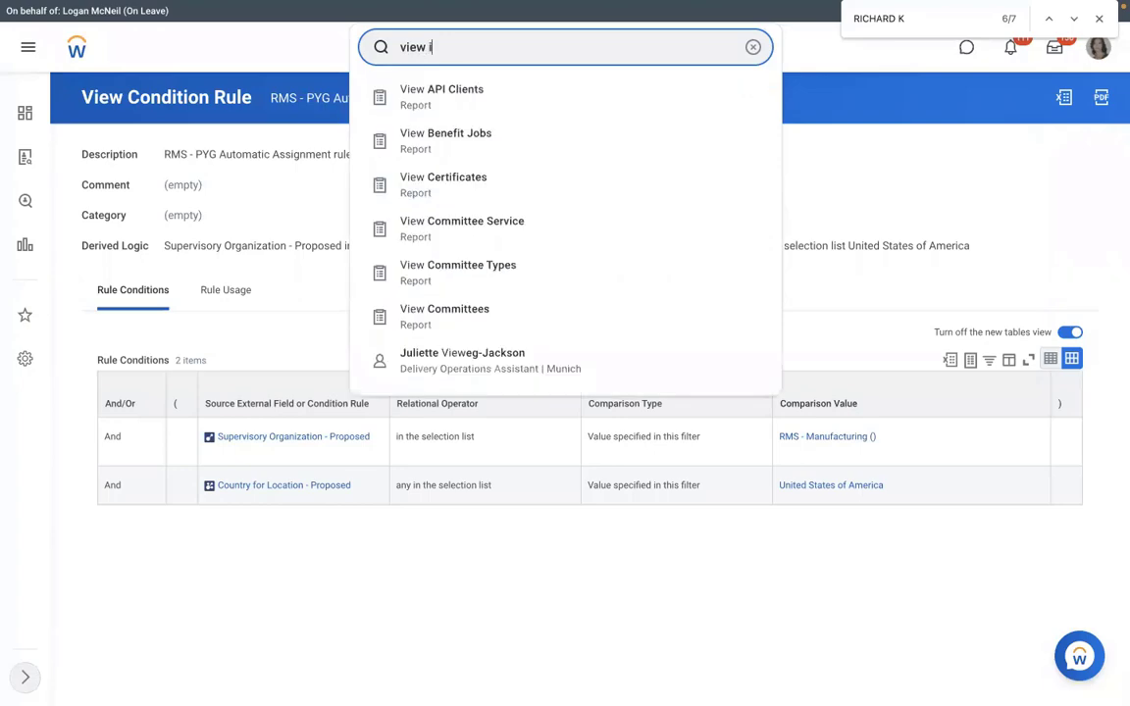
click(496, 104)
click(500, 204)
text(a)
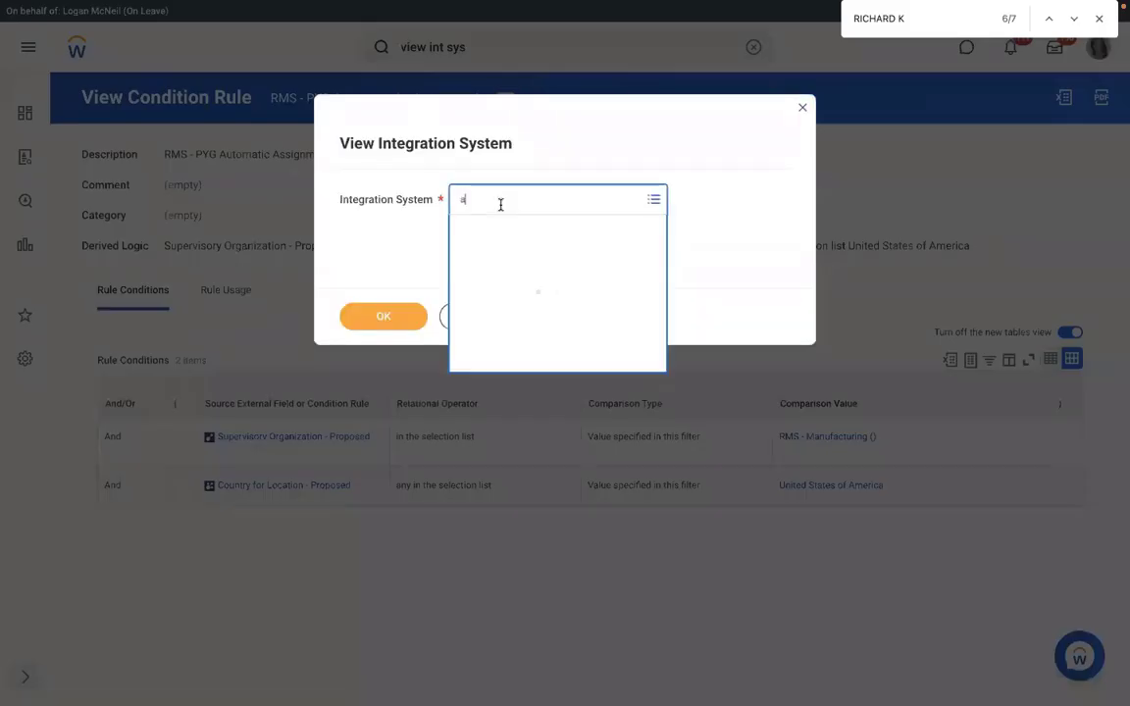
text(ssign pay group)
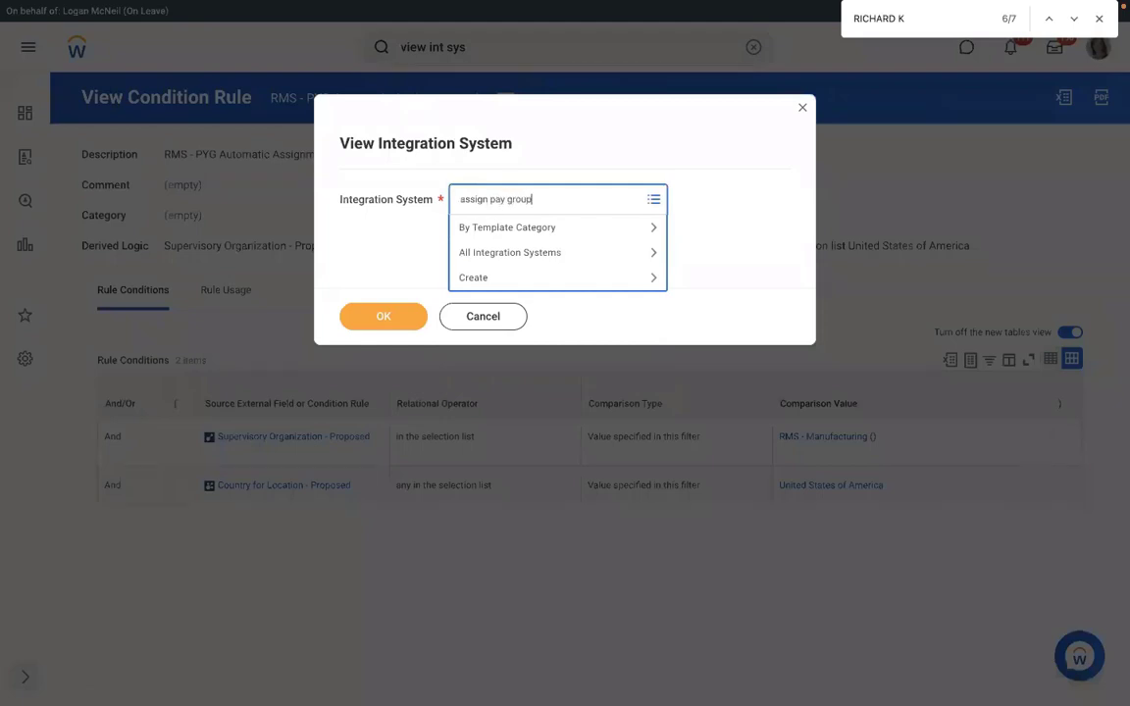
key(Return)
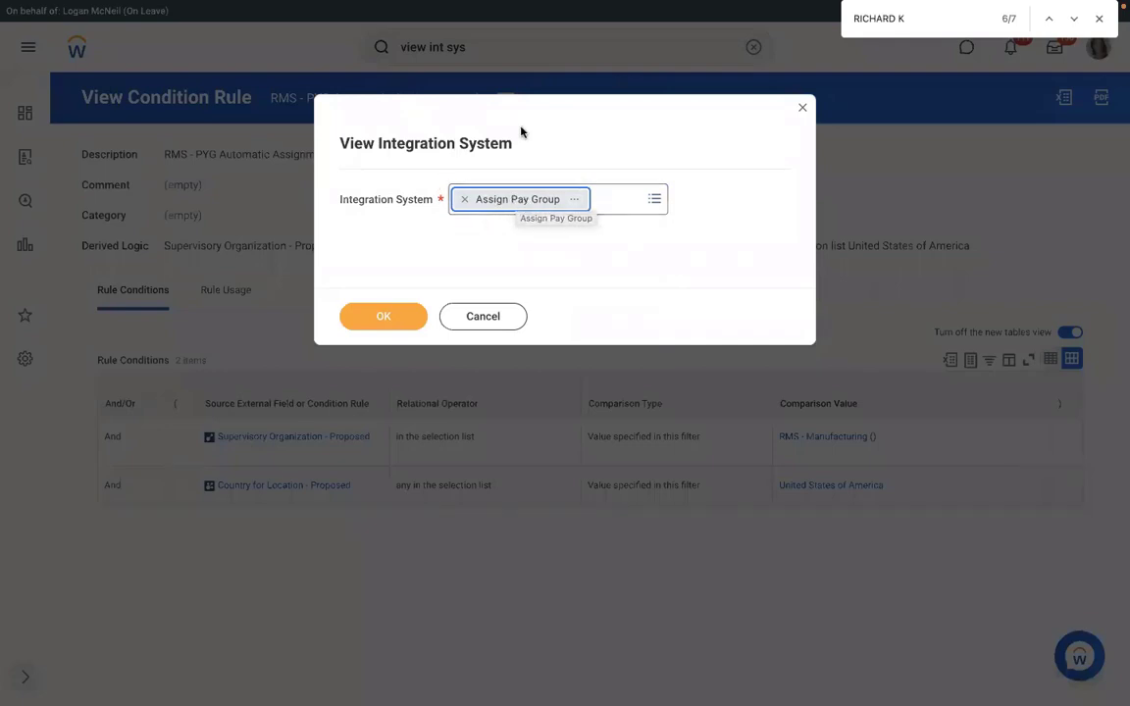
click(800, 109)
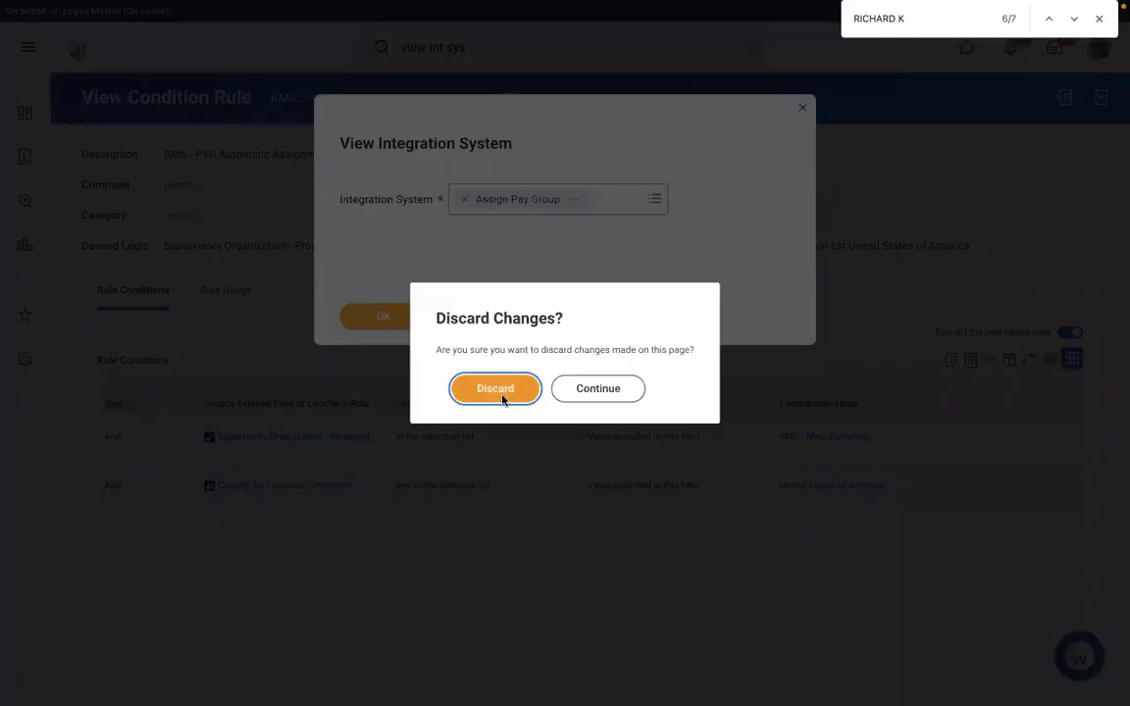
click(501, 395)
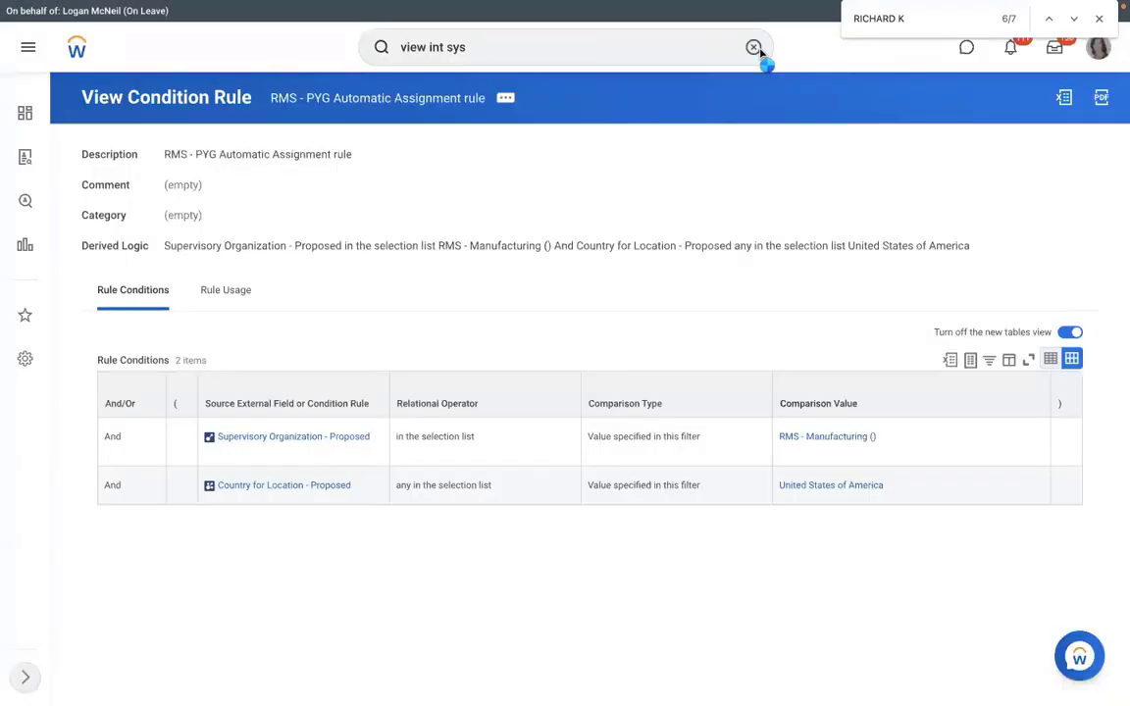
click(758, 49)
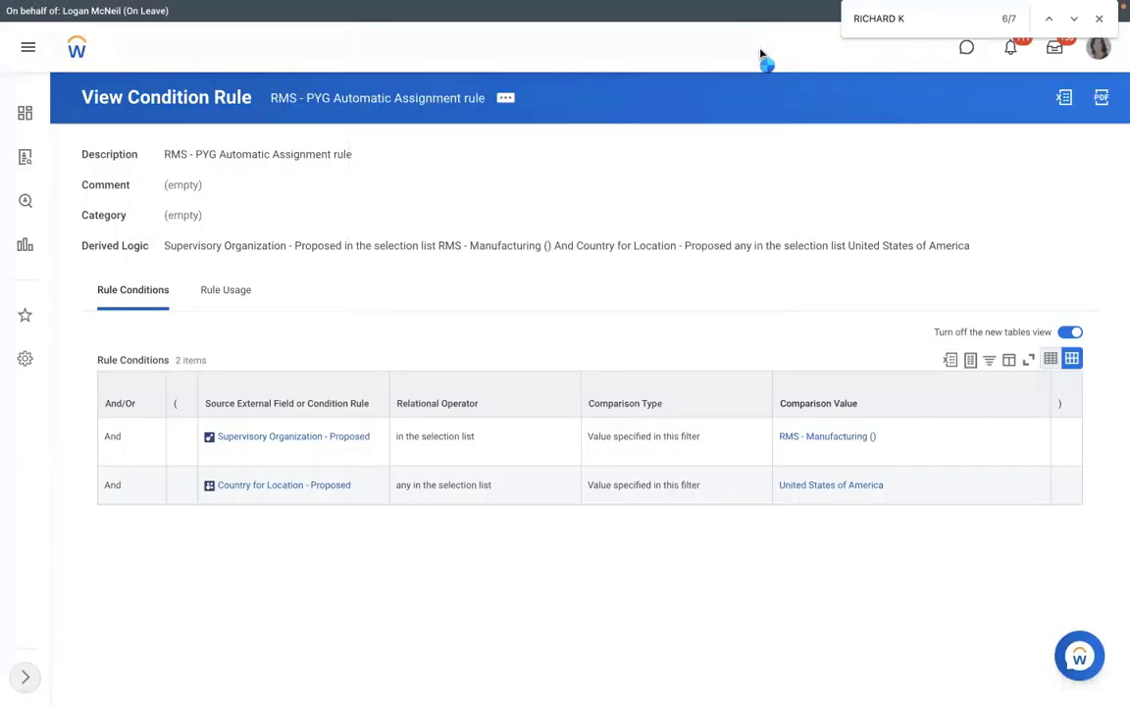
text(view)
Create a new Inbound EIB named 'RMS - Assign Pay Group' through the create eib task.
click(551, 57)
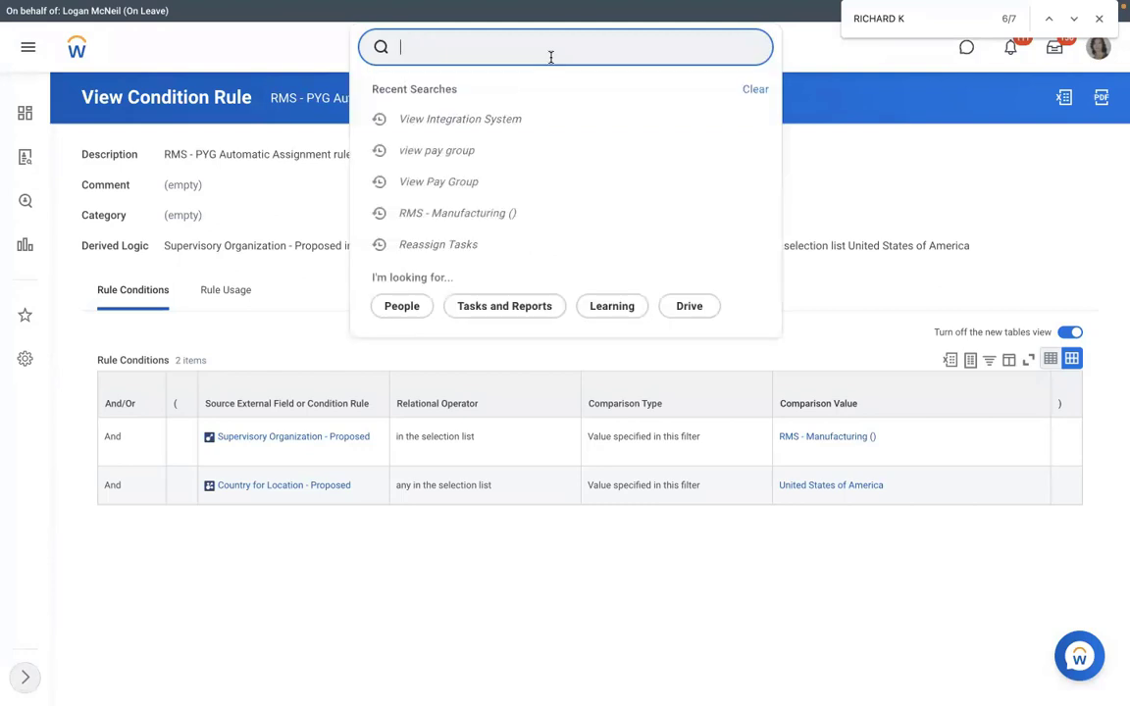
click(502, 51)
text(create eib)
key(Return)
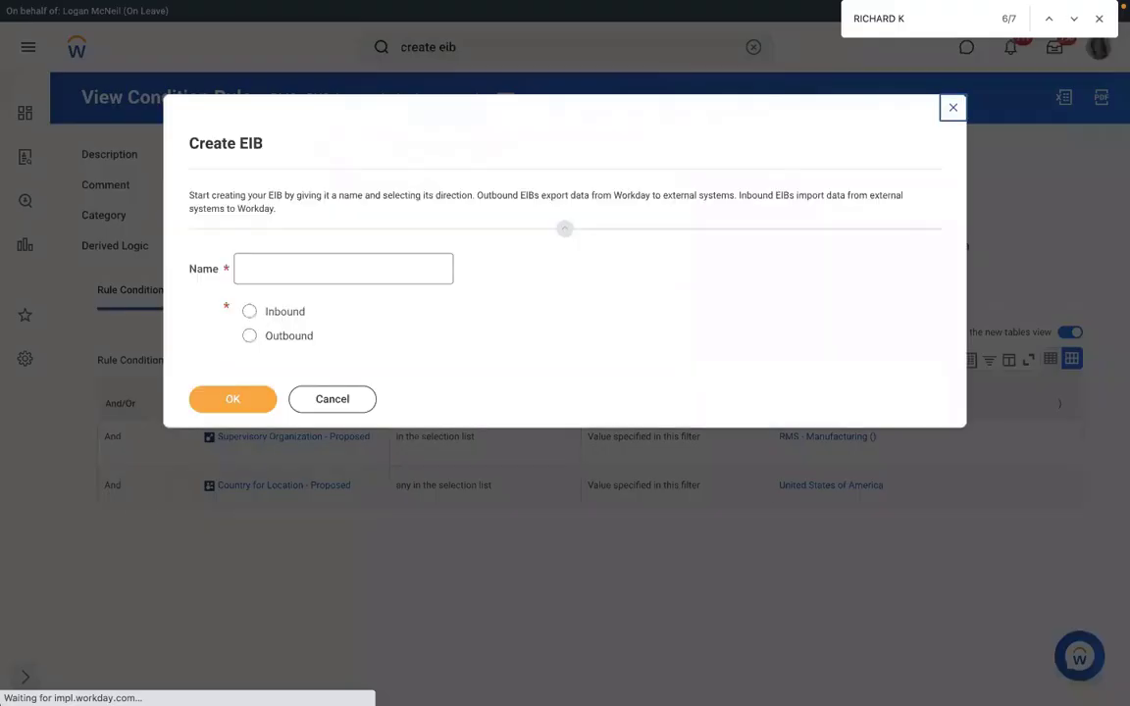
text(RMS - A)
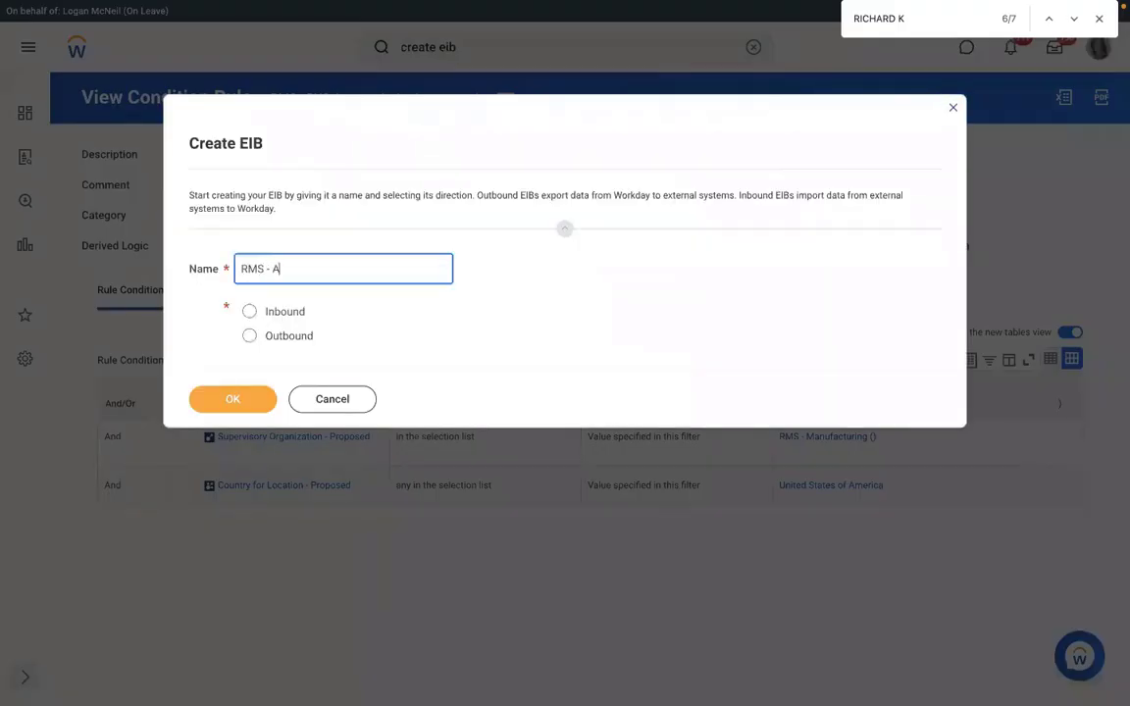
text(ssign Pay Group)
click(249, 311)
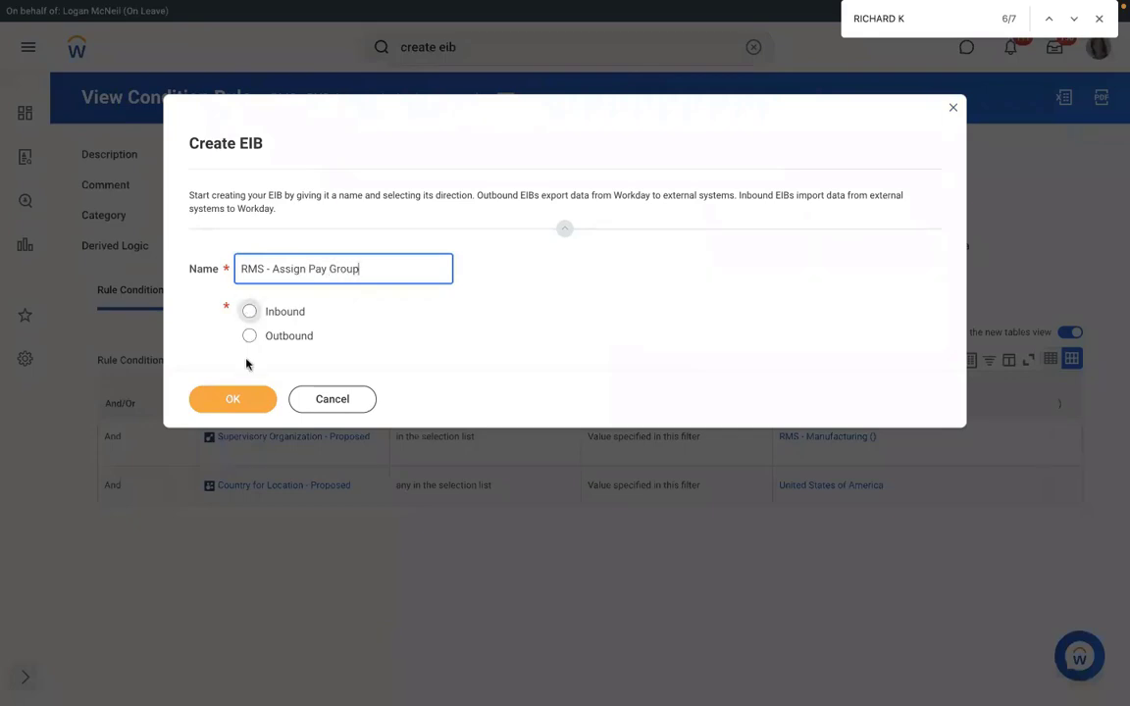
click(221, 399)
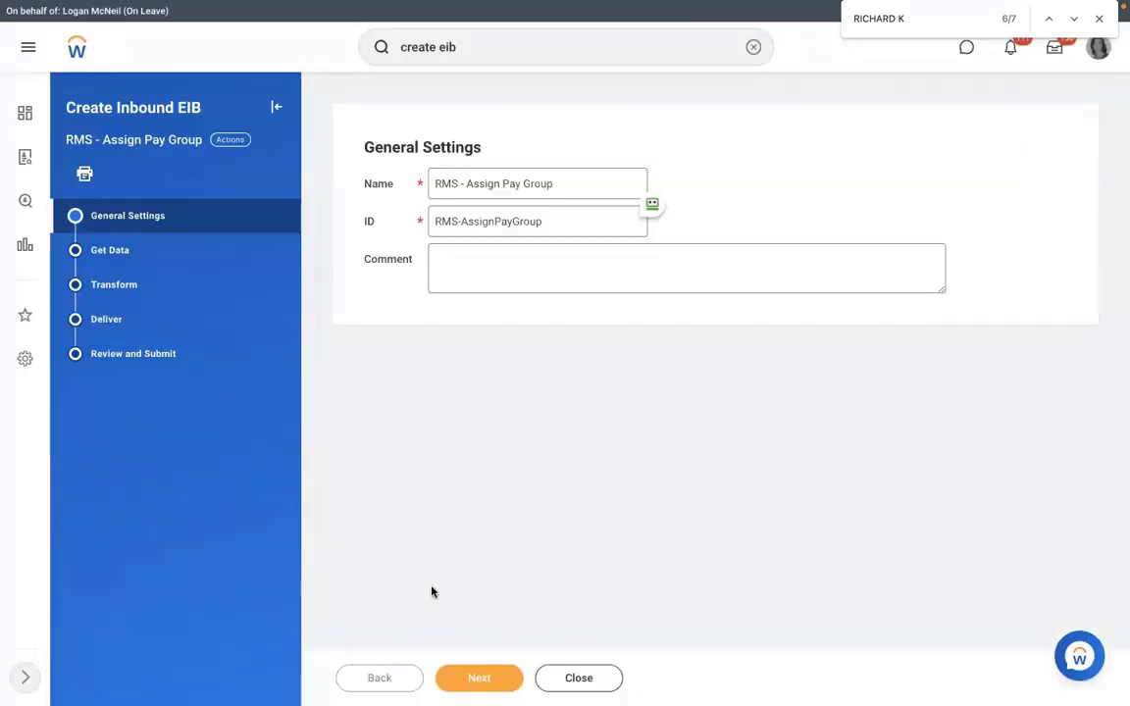
Set the Web Service Operation to Assign Pay Group (Web Service).
click(480, 679)
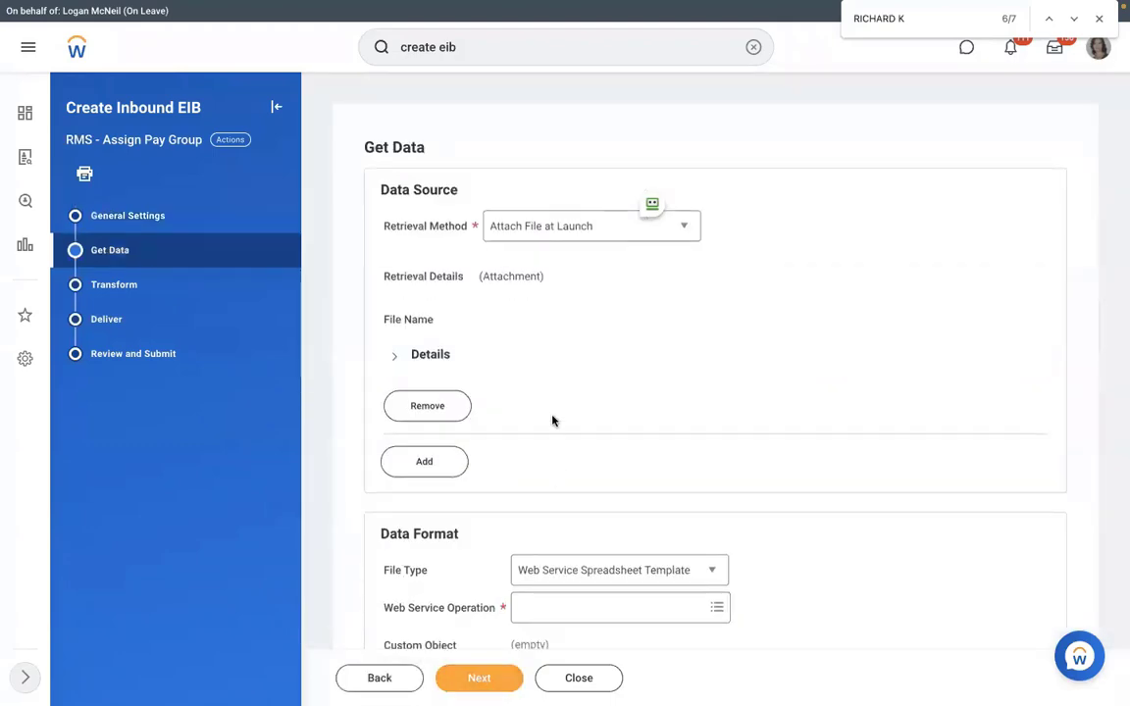
scroll(553, 421, down, 1)
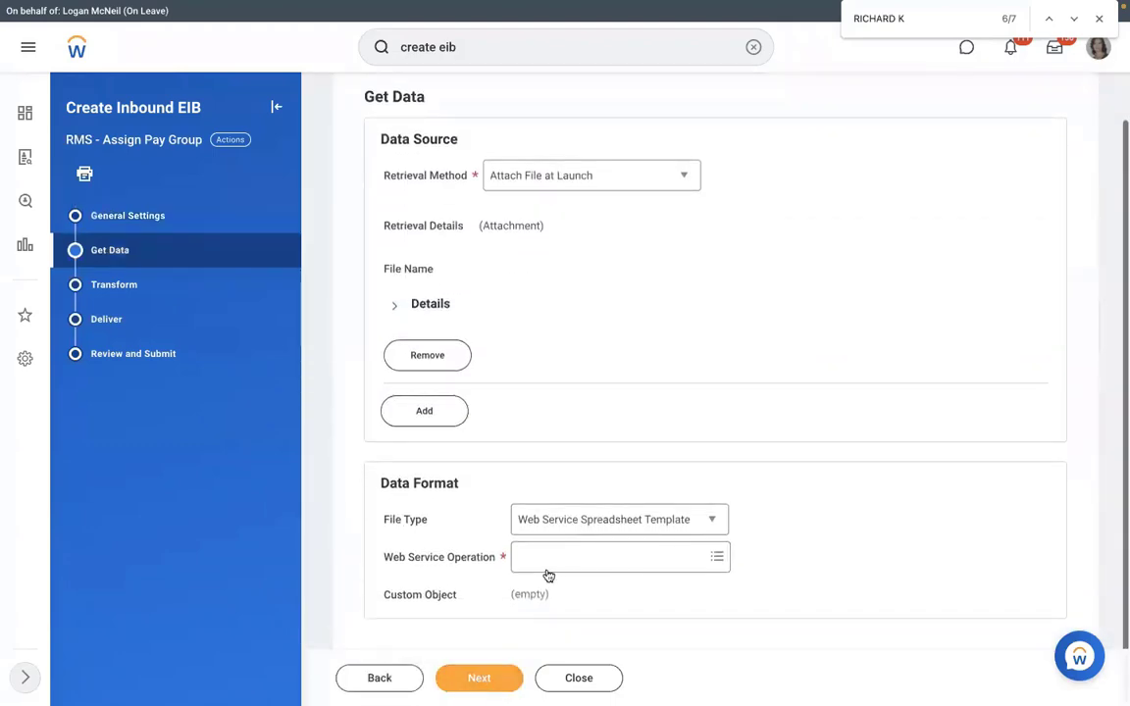
click(586, 562)
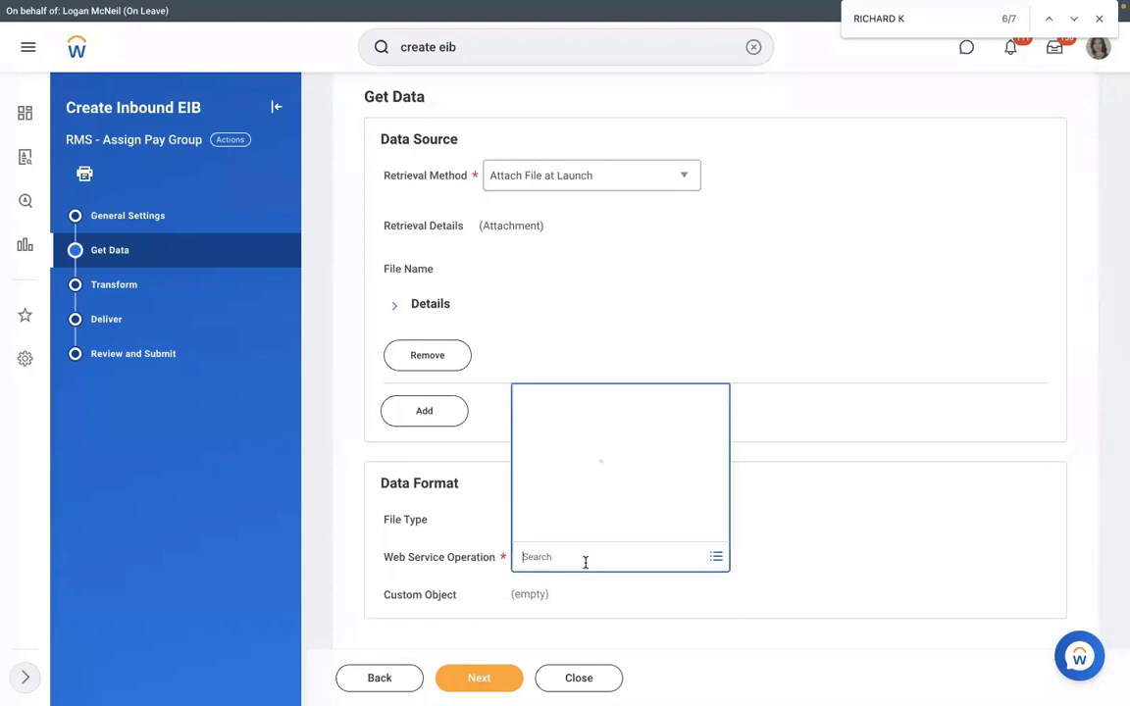
text(assign)
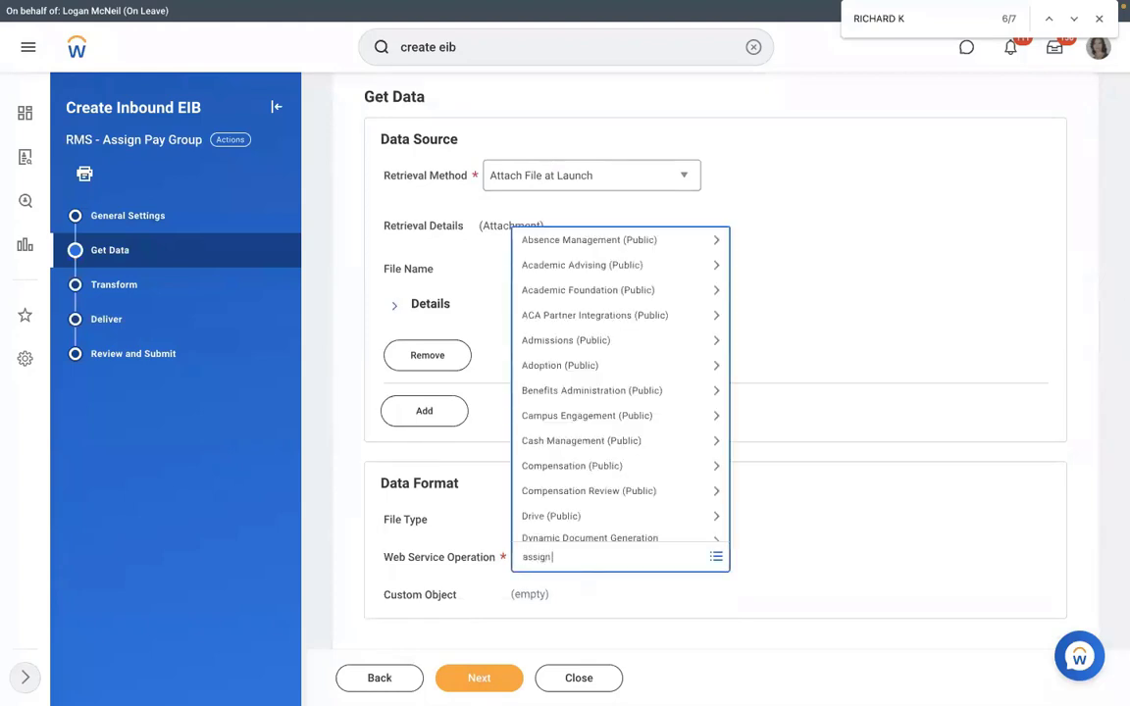
text( pay group)
key(Return)
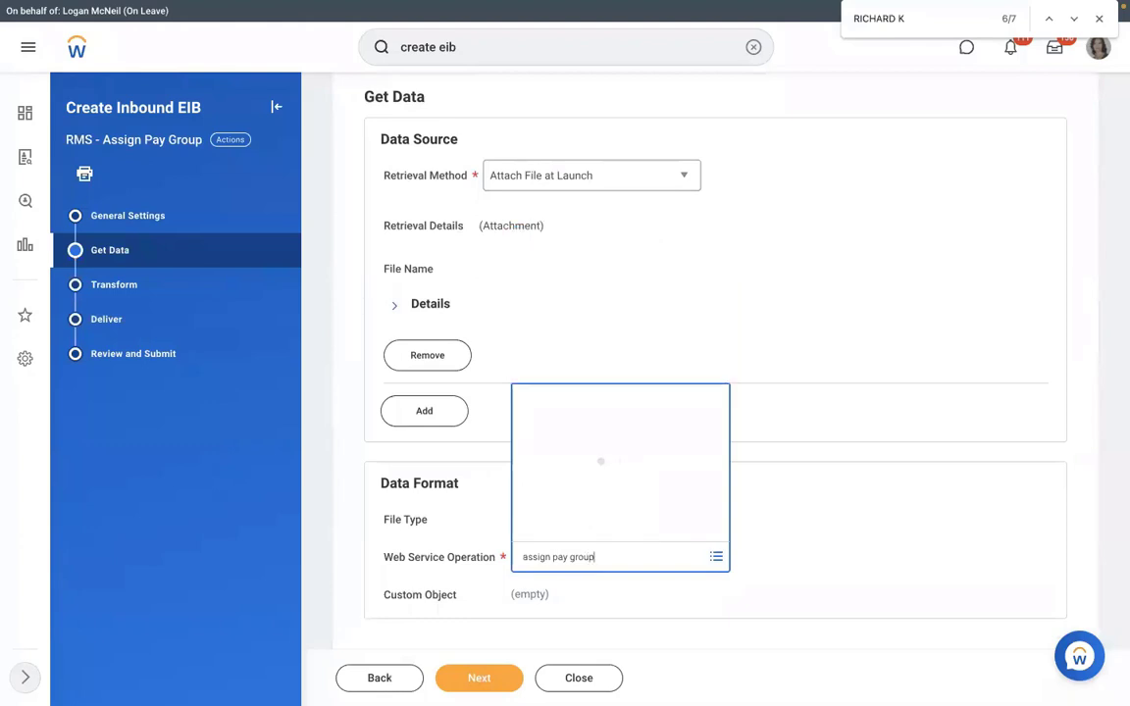
Advance past the Transform and Deliver steps to Review and Submit.
click(480, 677)
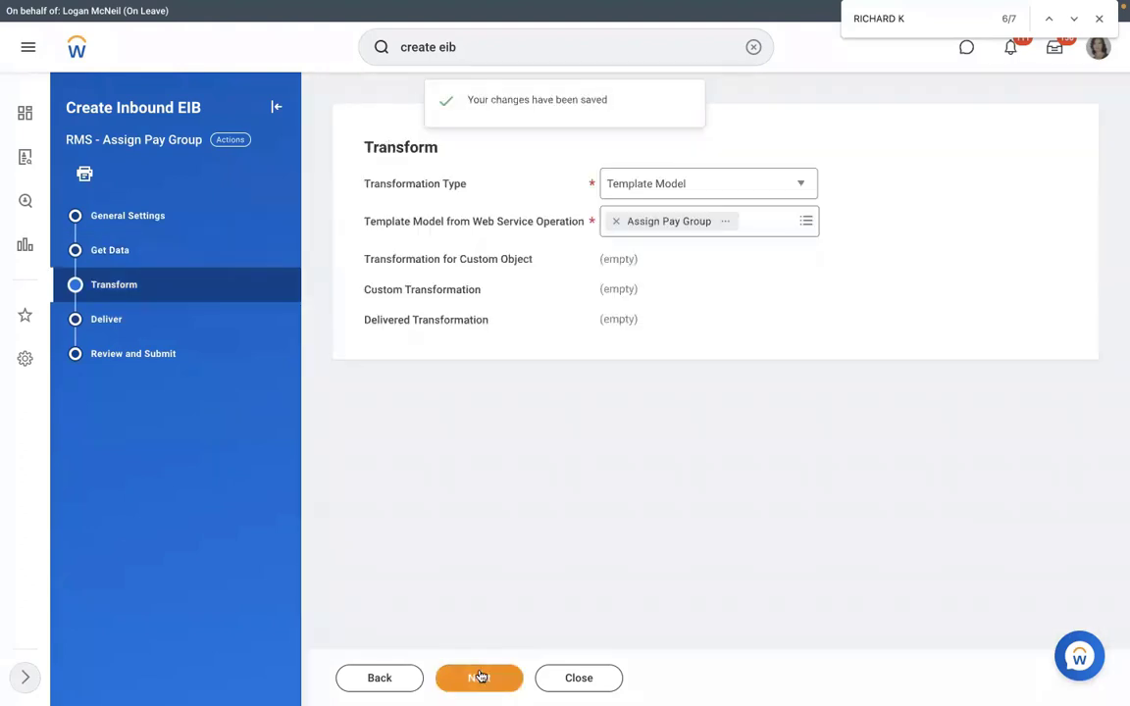
click(479, 677)
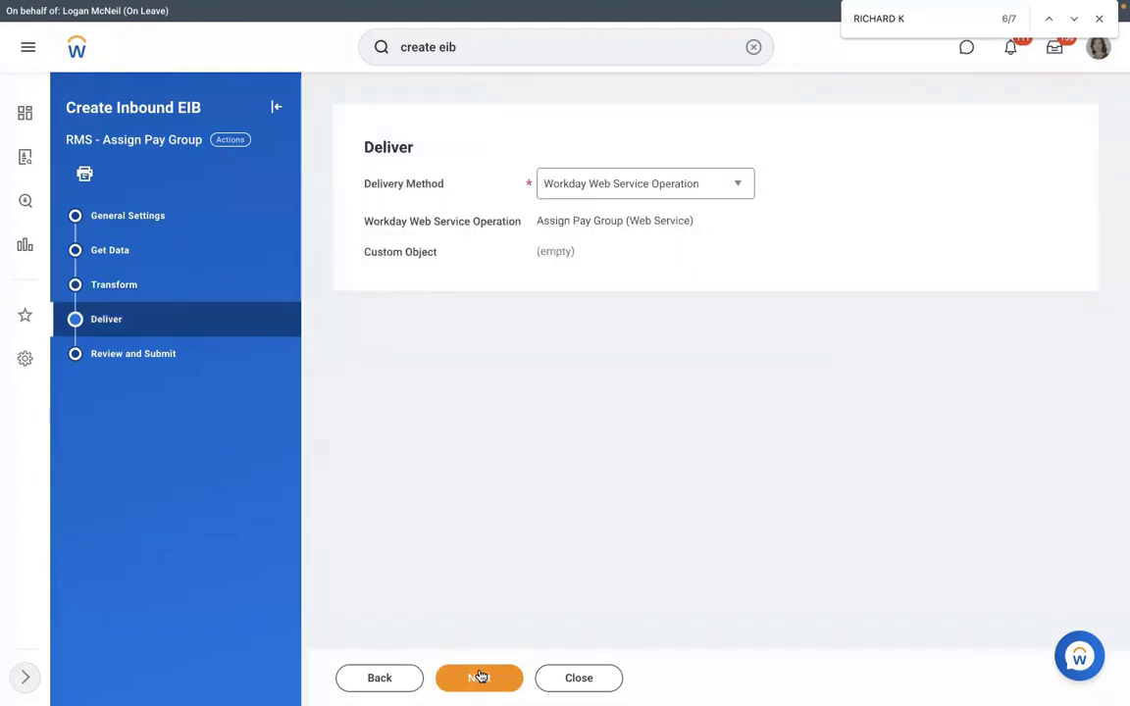
click(479, 677)
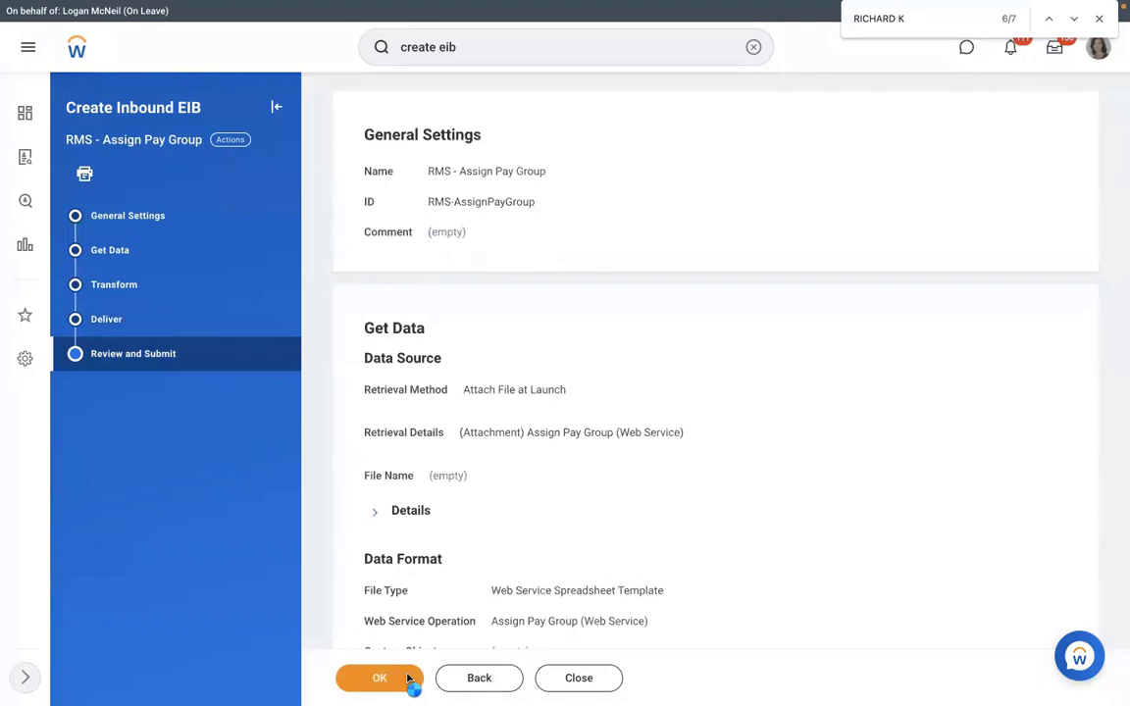
Submit the EIB and run View Integration System for RMS - Assign Pay Group.
click(380, 677)
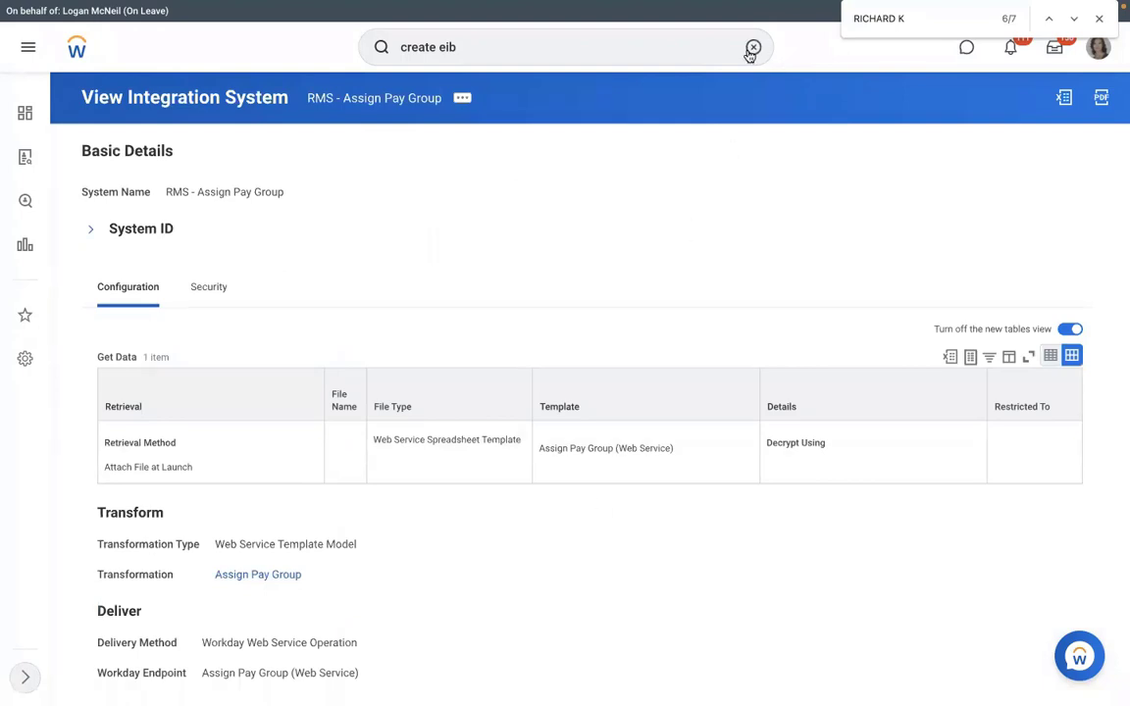
click(751, 49)
text(vi)
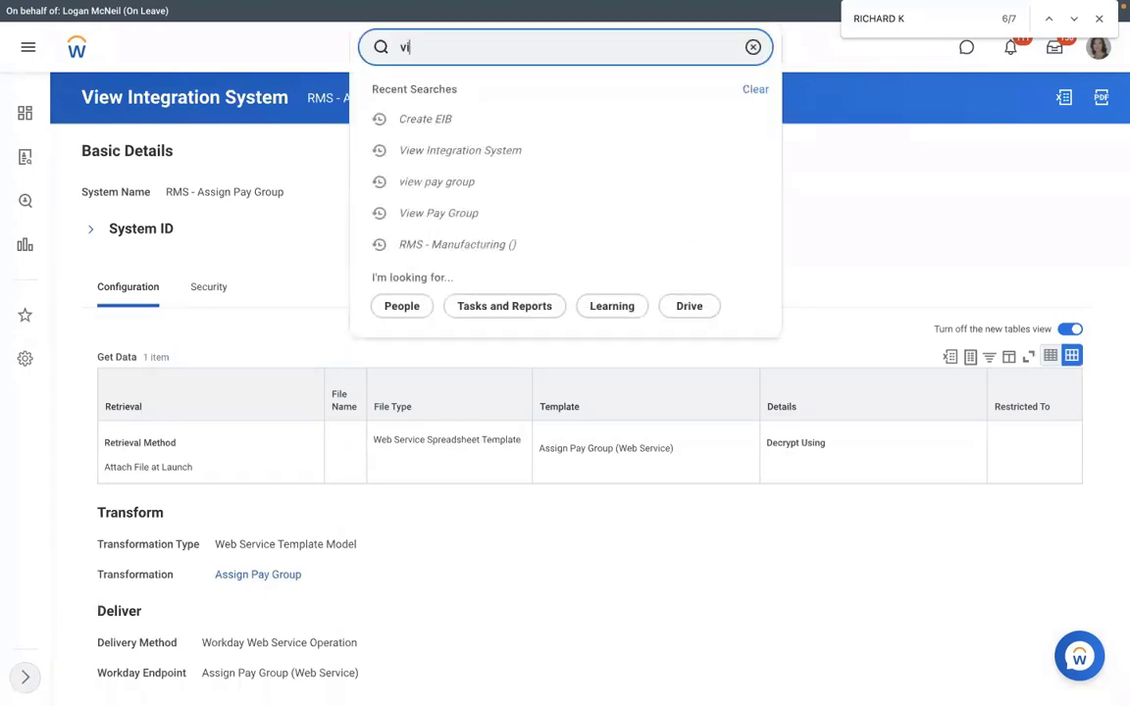
text(ew int sys)
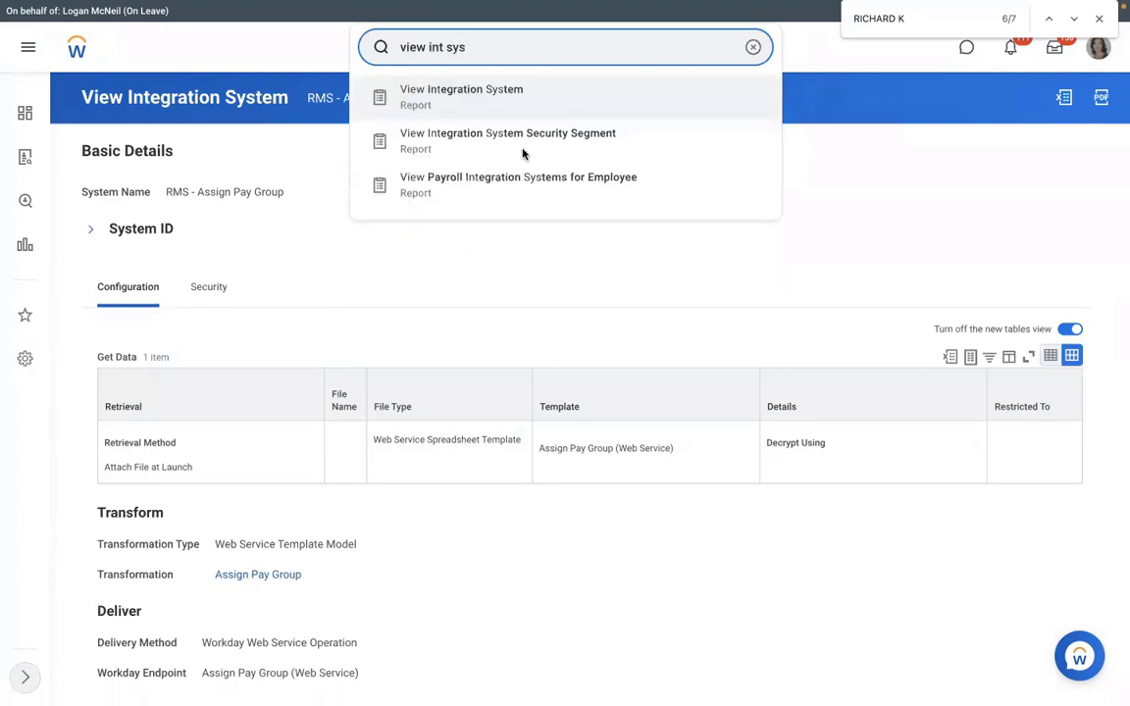
click(522, 149)
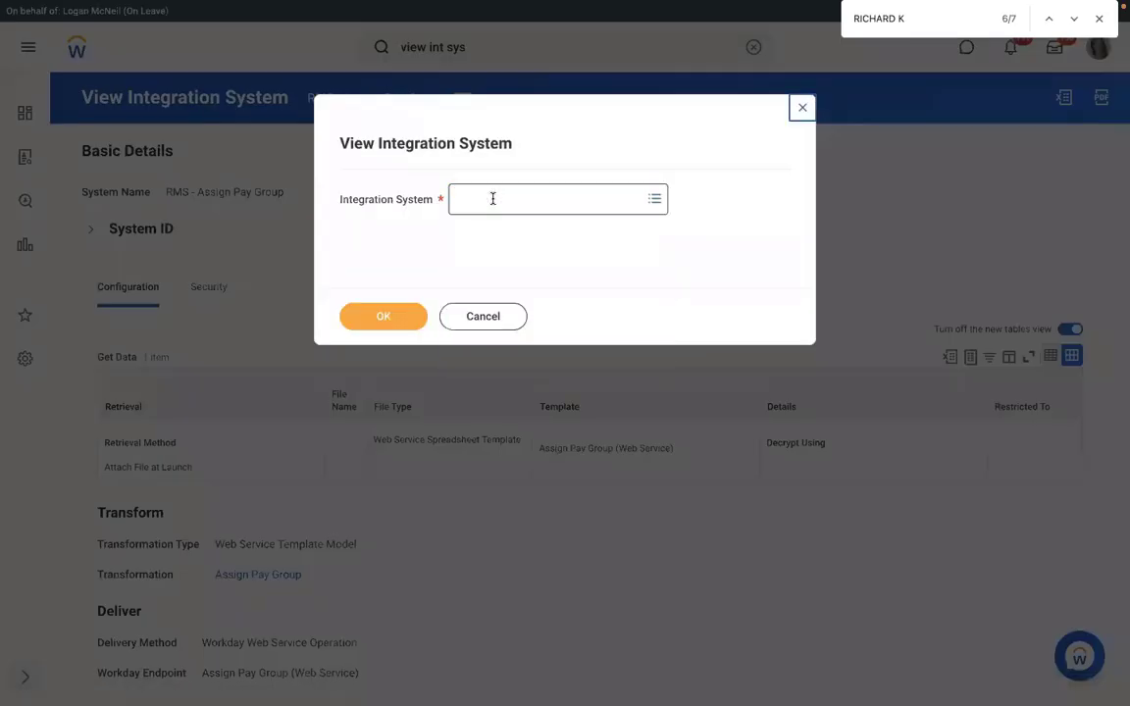
click(492, 197)
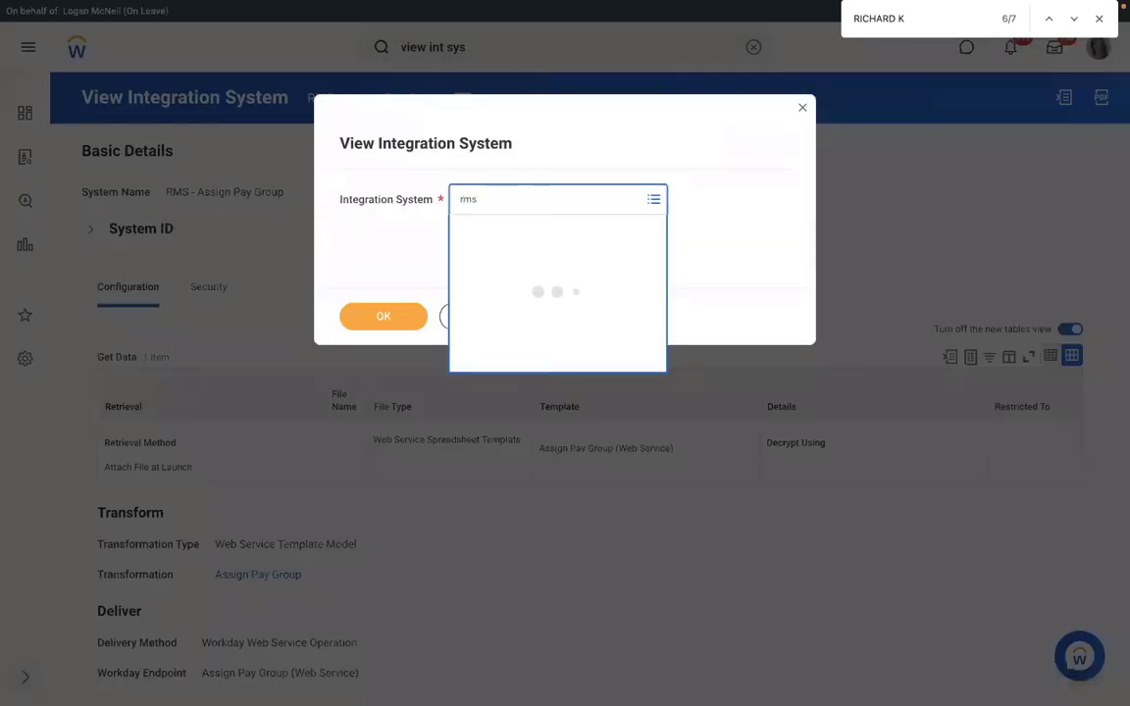
click(381, 315)
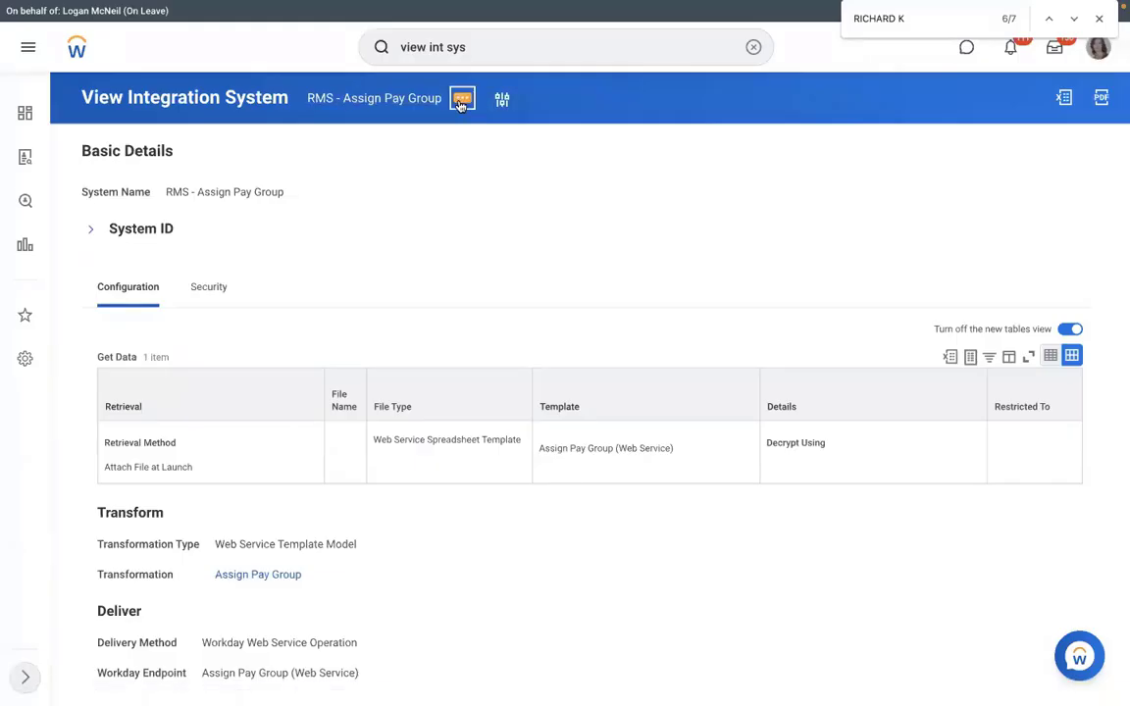
Generate a spreadsheet template from the Template Model in XLSX format, confirmed and submitted.
click(461, 101)
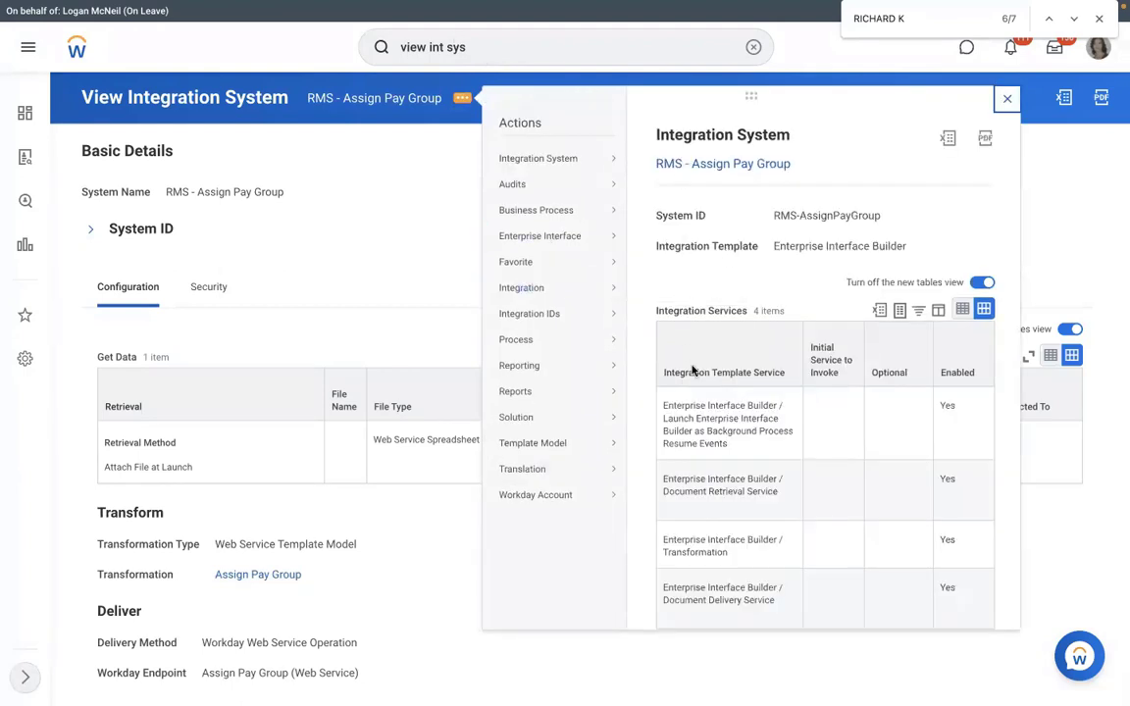
mouse_move(542, 295)
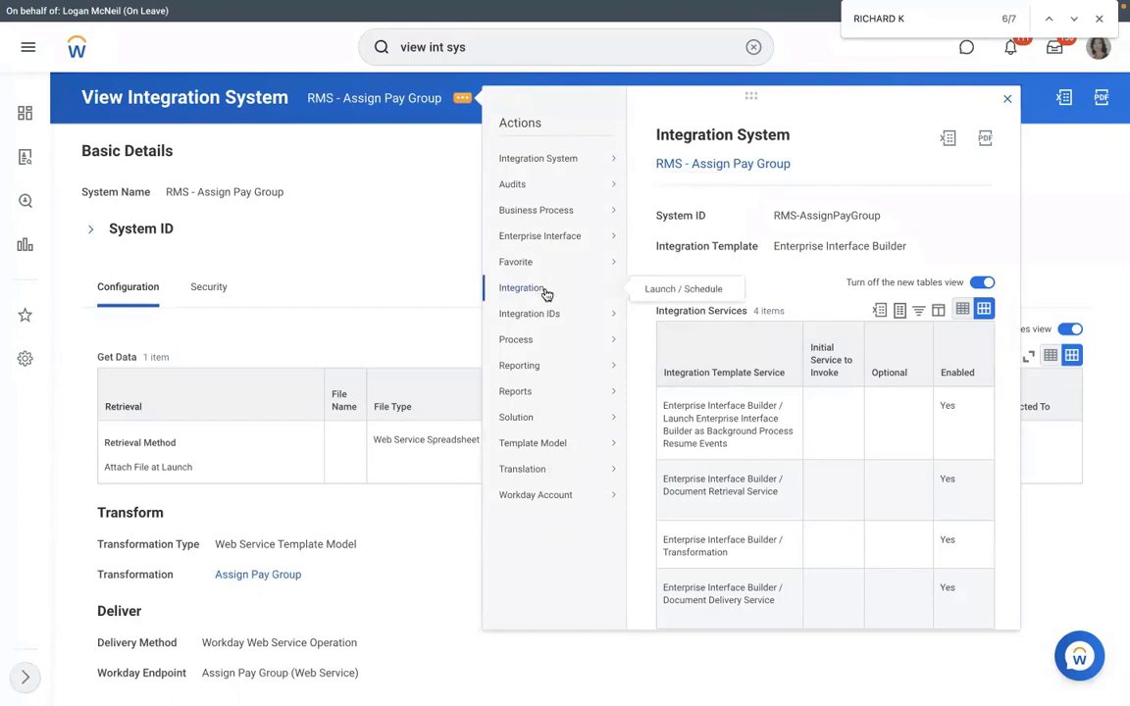
mouse_move(565, 237)
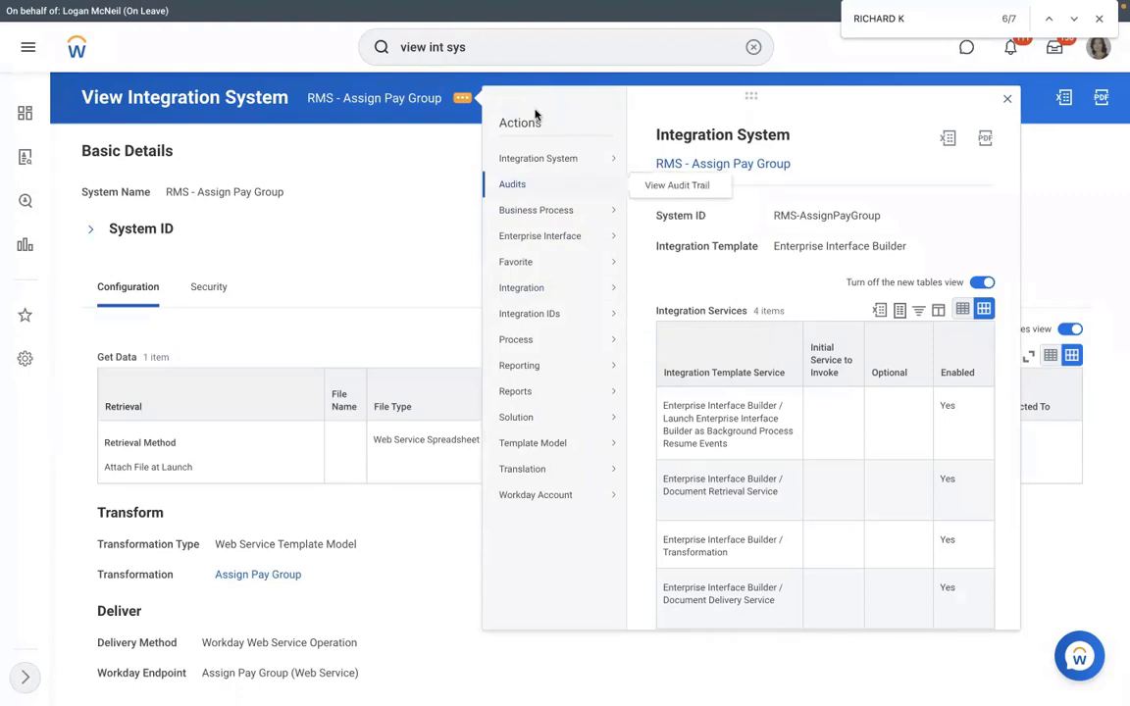
mouse_move(541, 152)
mouse_move(583, 444)
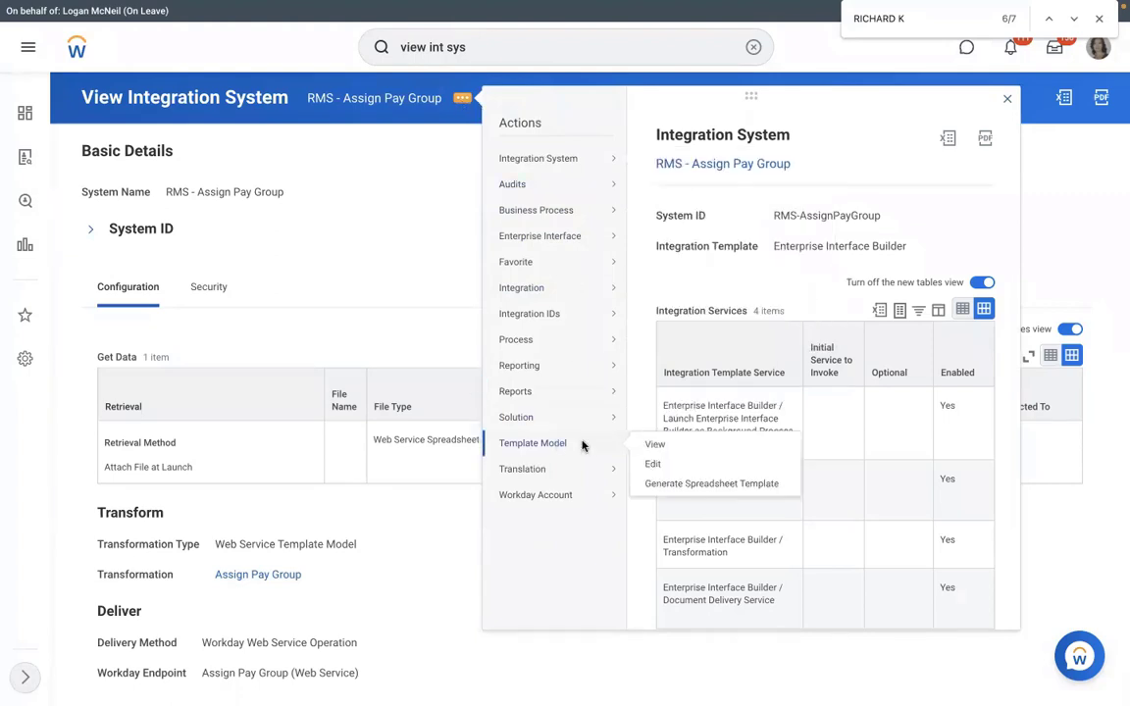
click(665, 484)
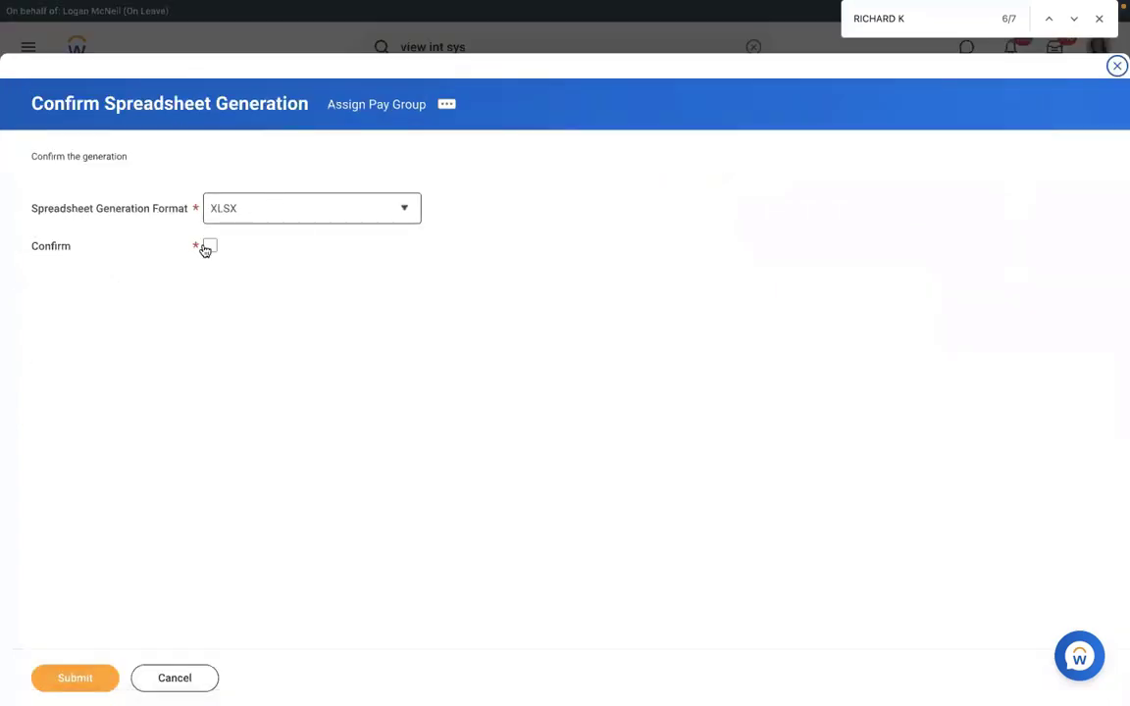
click(207, 248)
click(275, 220)
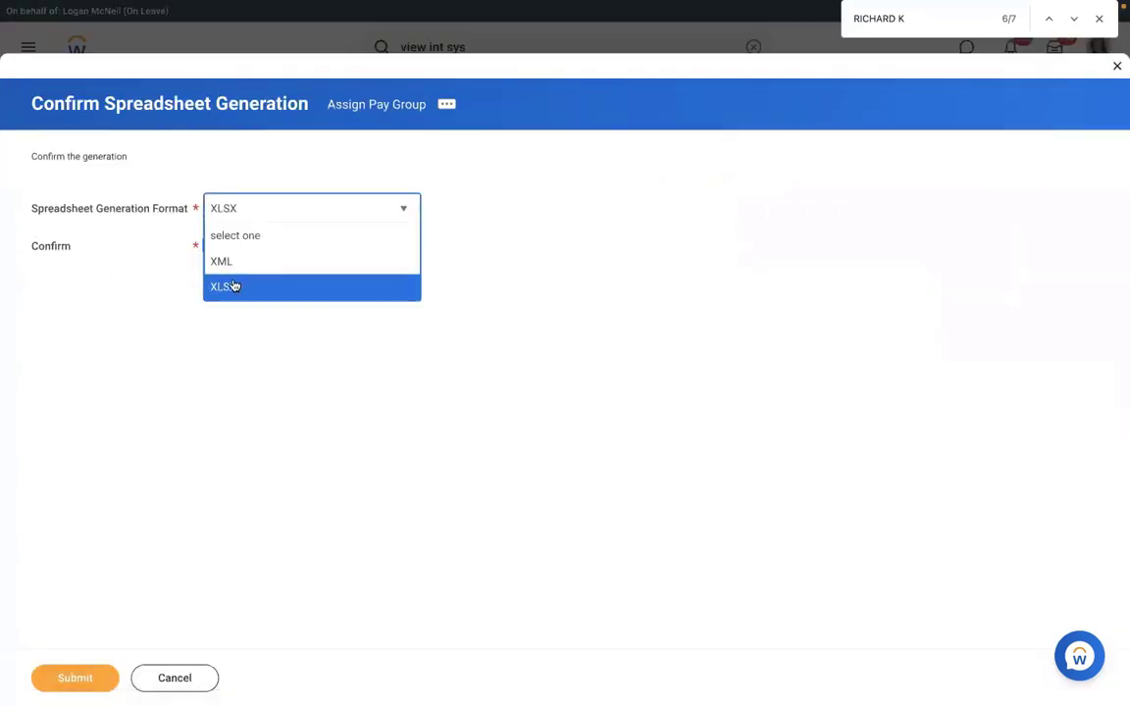
click(168, 521)
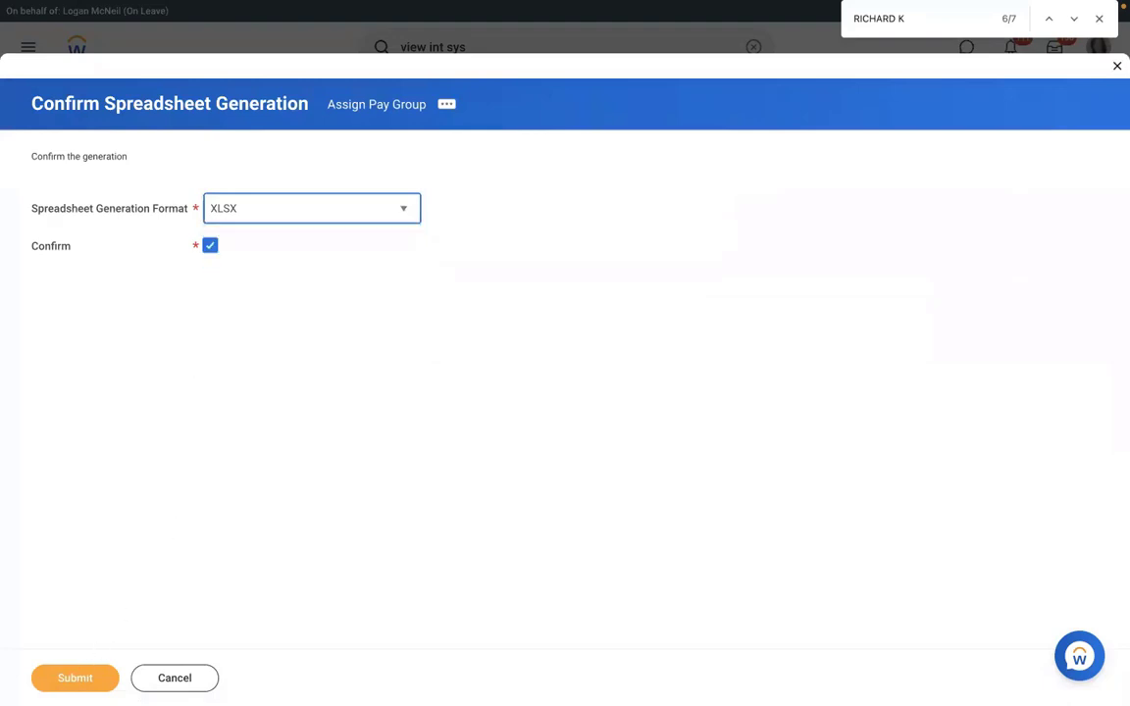
click(75, 677)
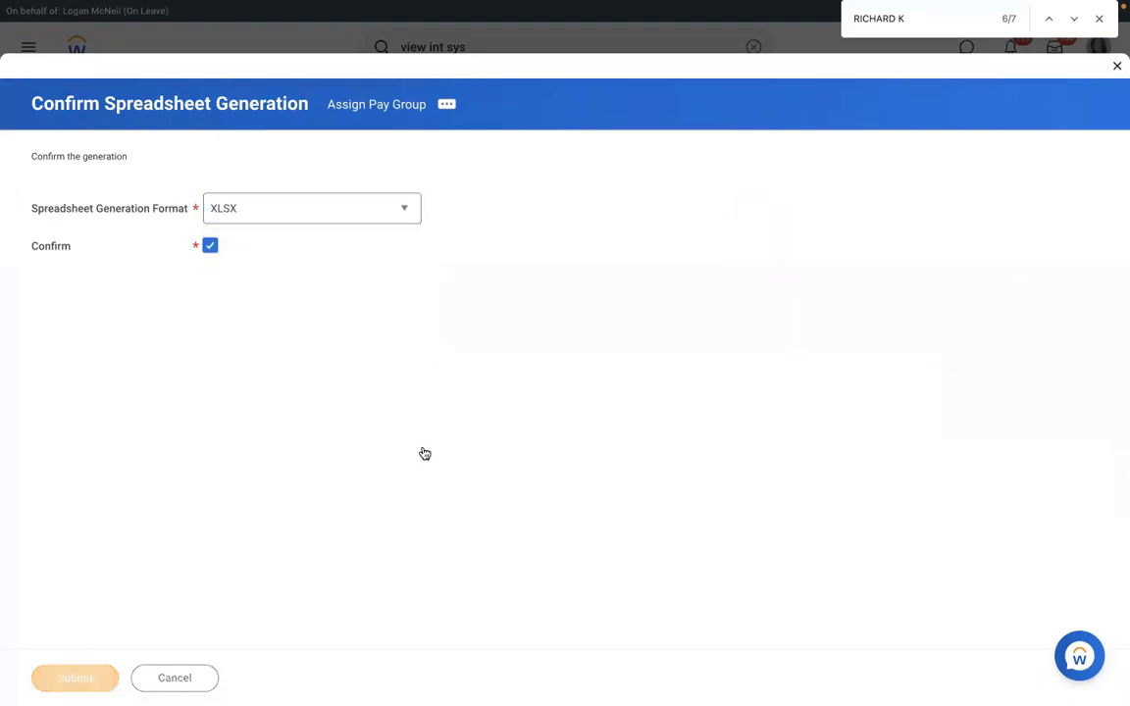
Refresh the background process until Completed, then download Assign_Pay_Group.xlsx from Output Files.
click(99, 332)
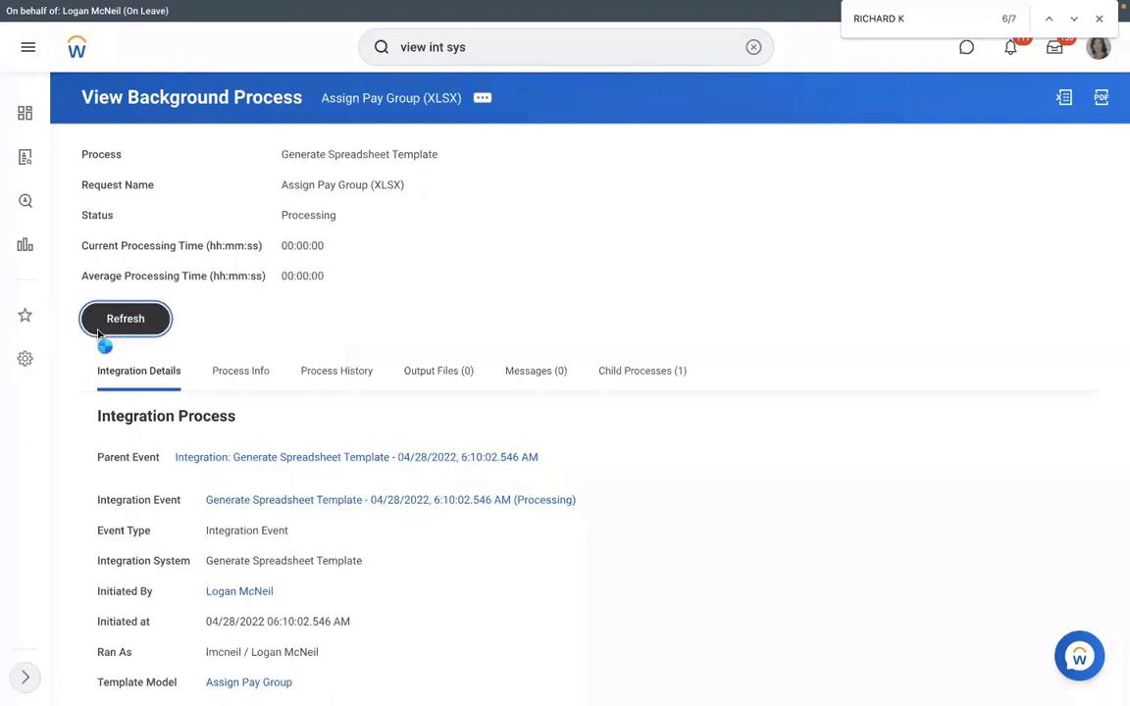
click(113, 350)
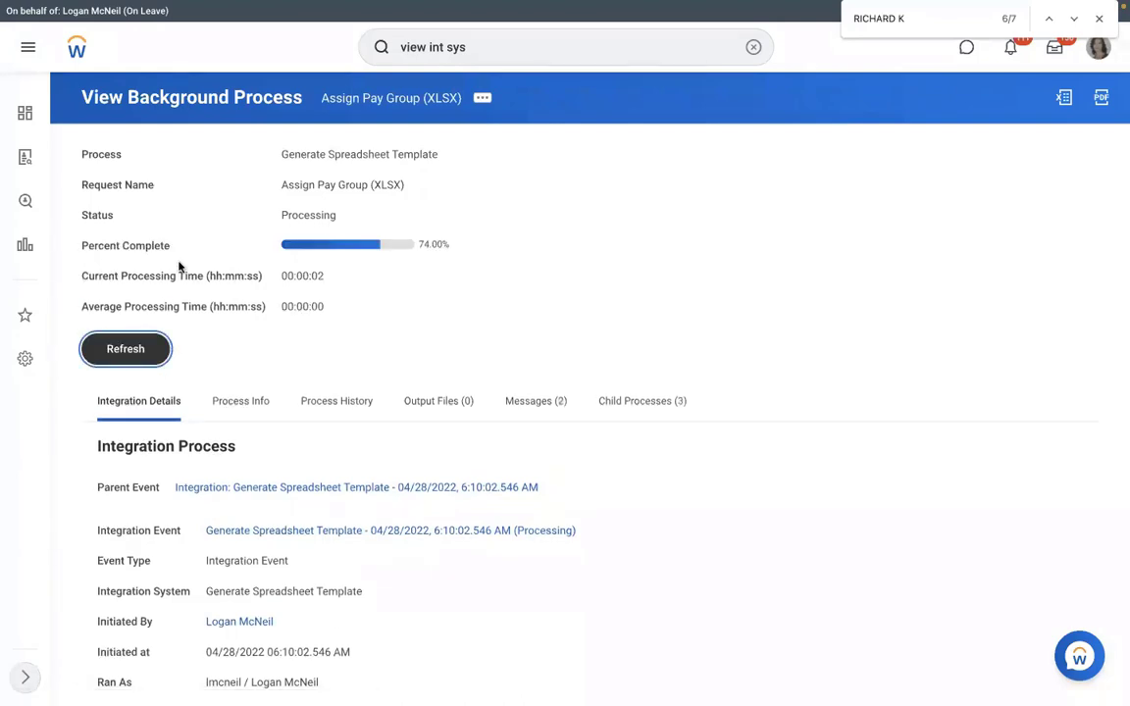
click(447, 404)
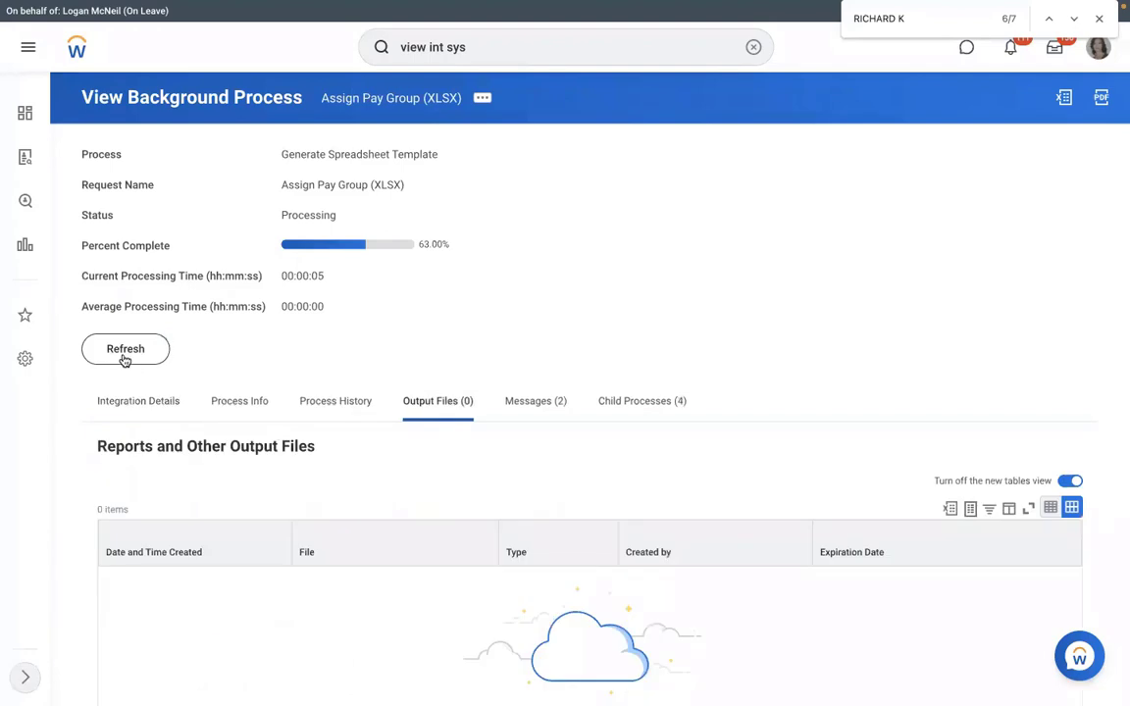
click(125, 360)
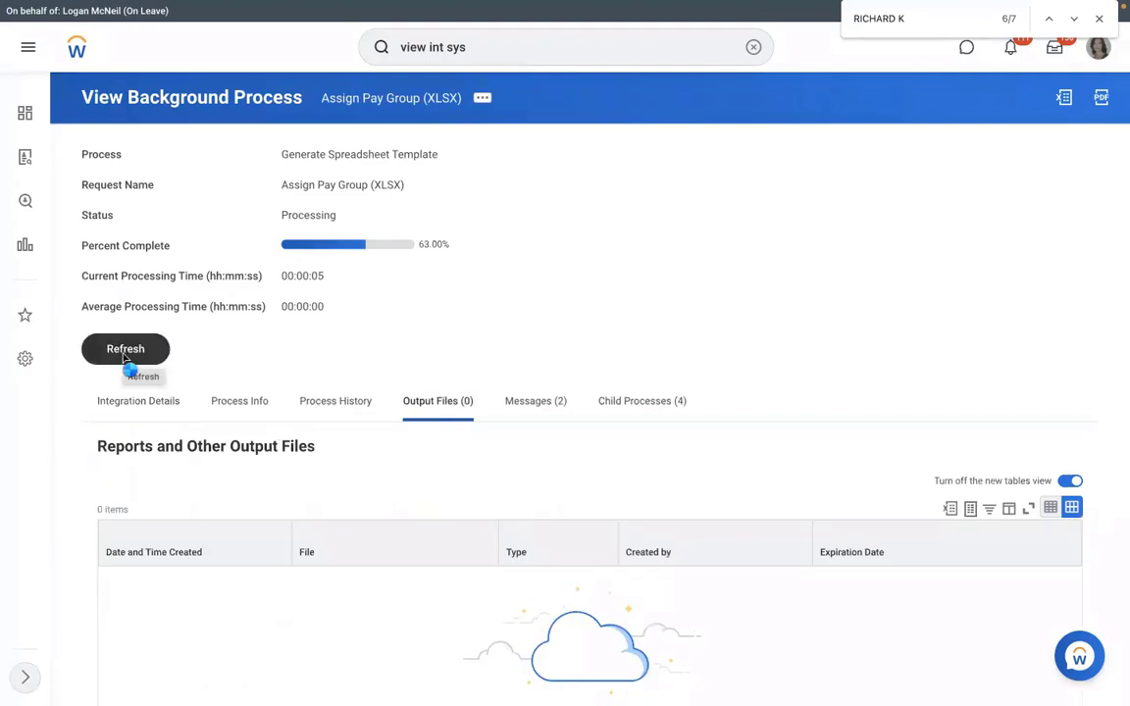
click(125, 350)
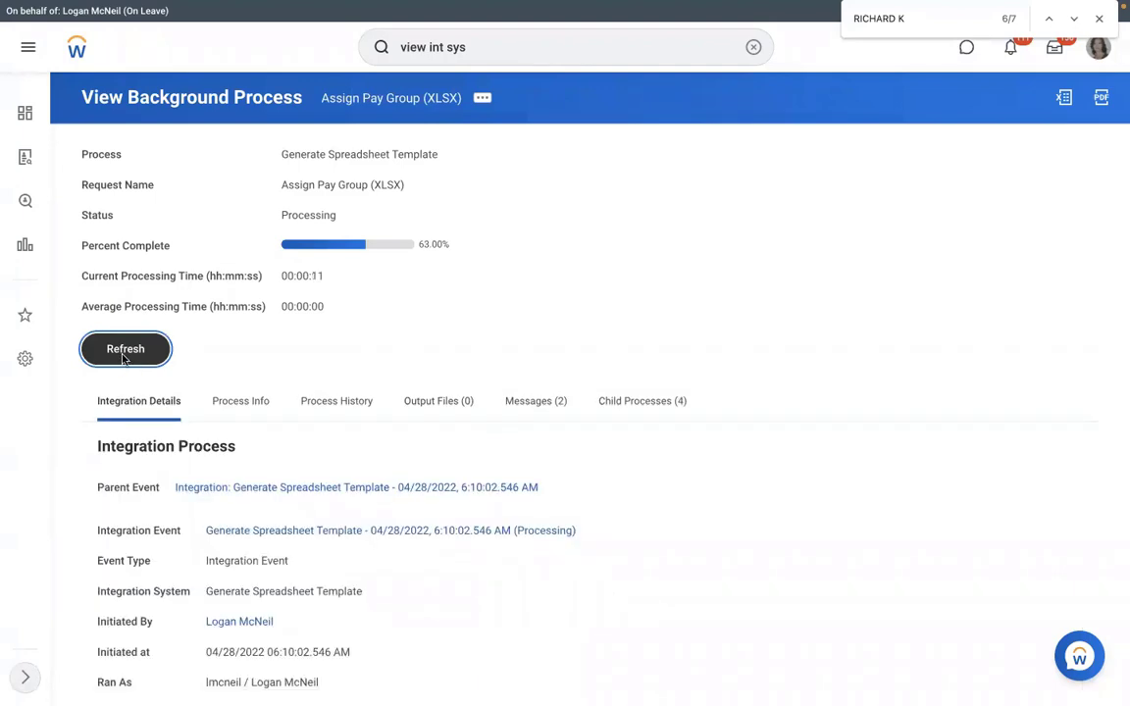
click(124, 351)
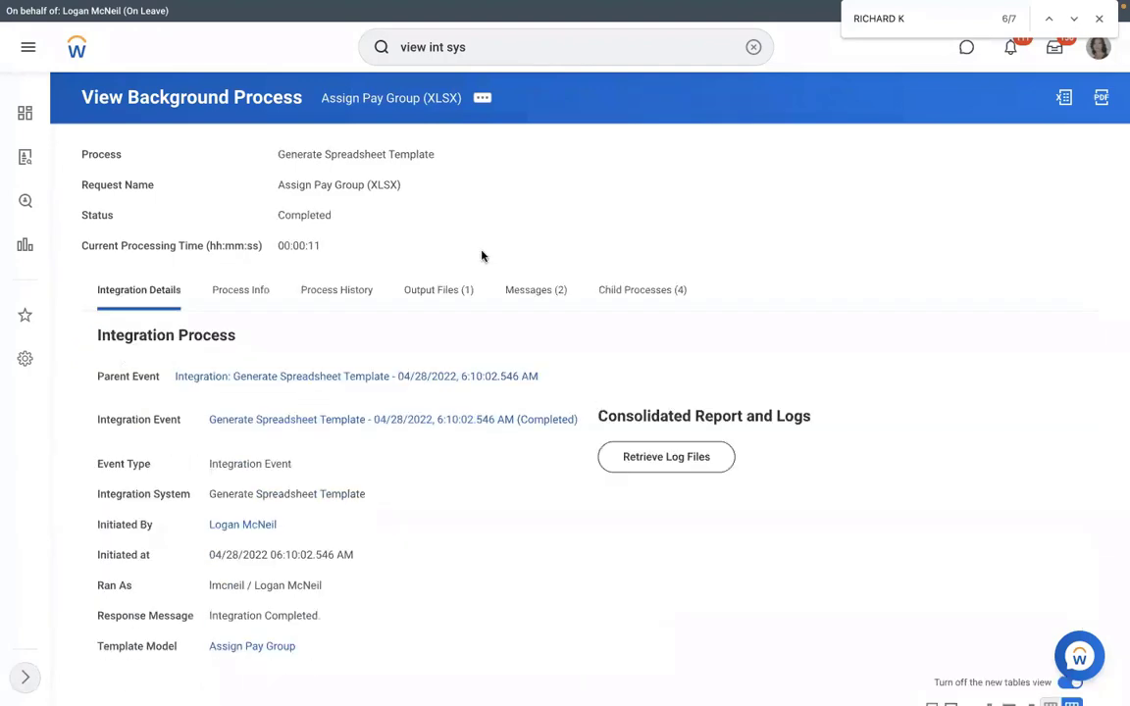
click(442, 302)
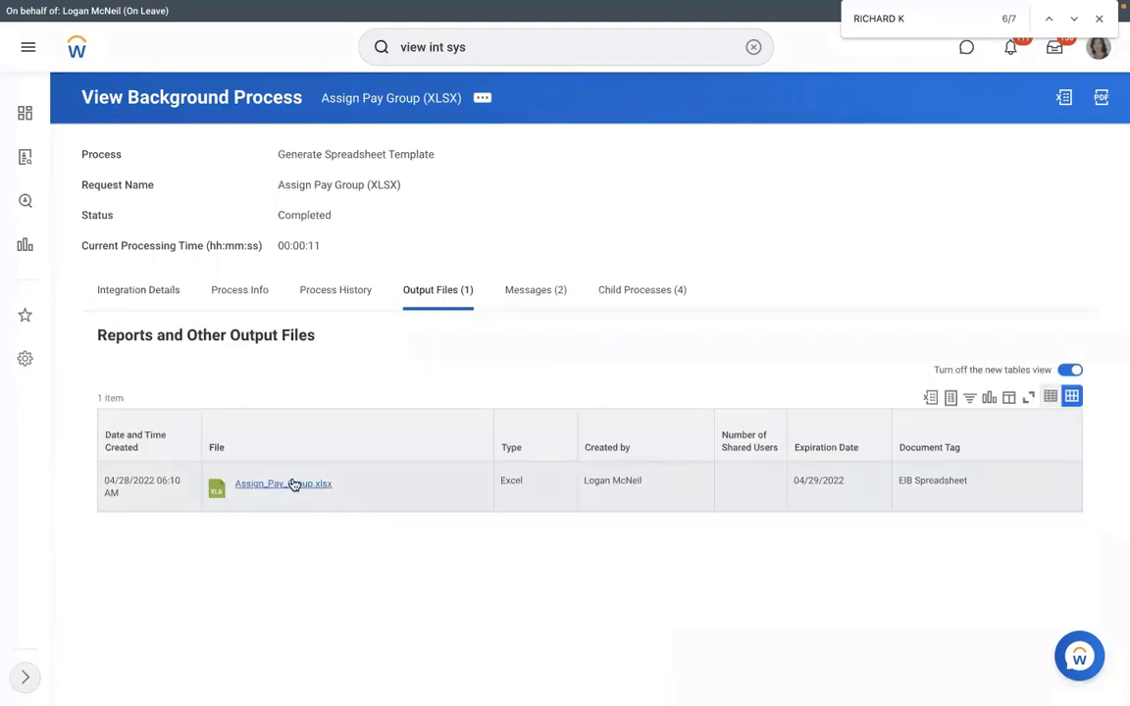
click(293, 485)
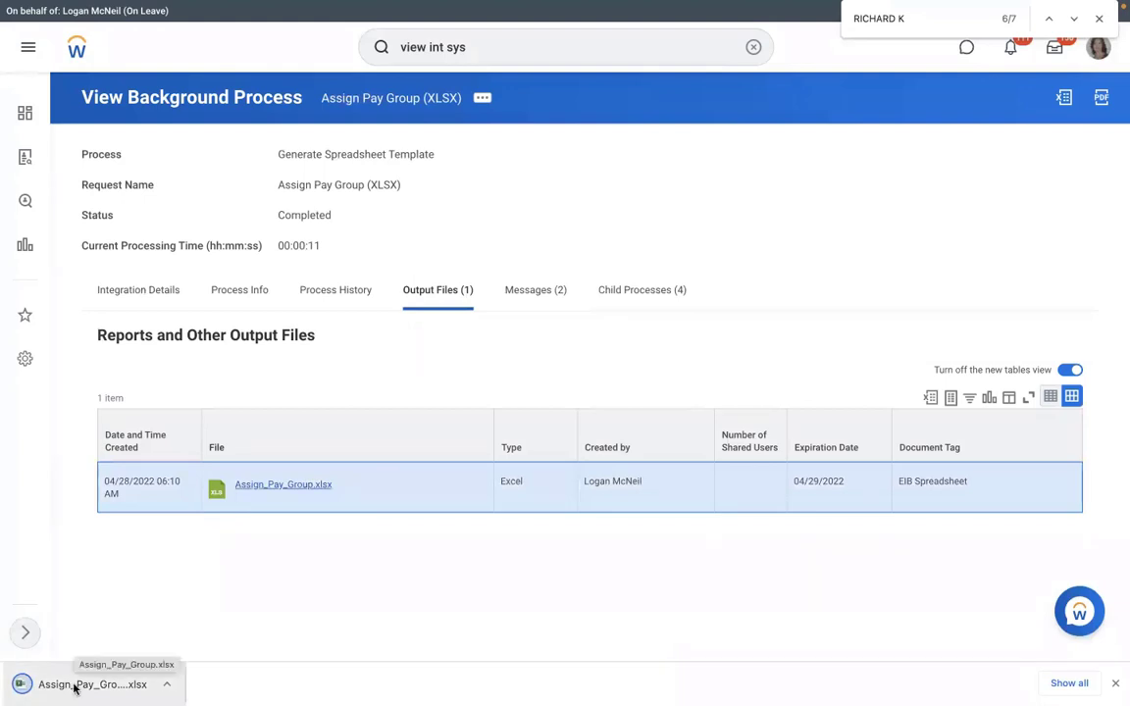
Open Assign_Pay_Group.xlsx, widen column B on the Assign Pay Group sheet, and enter key 1 in B6.
click(74, 687)
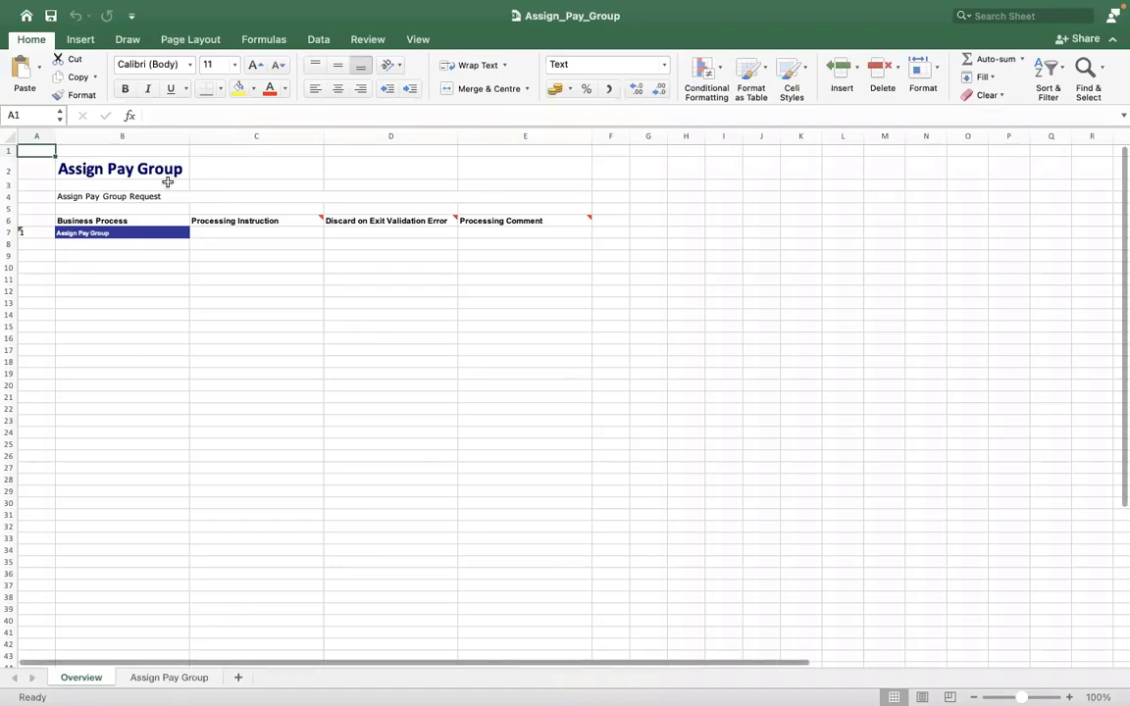
key(ctrl+Page_Down)
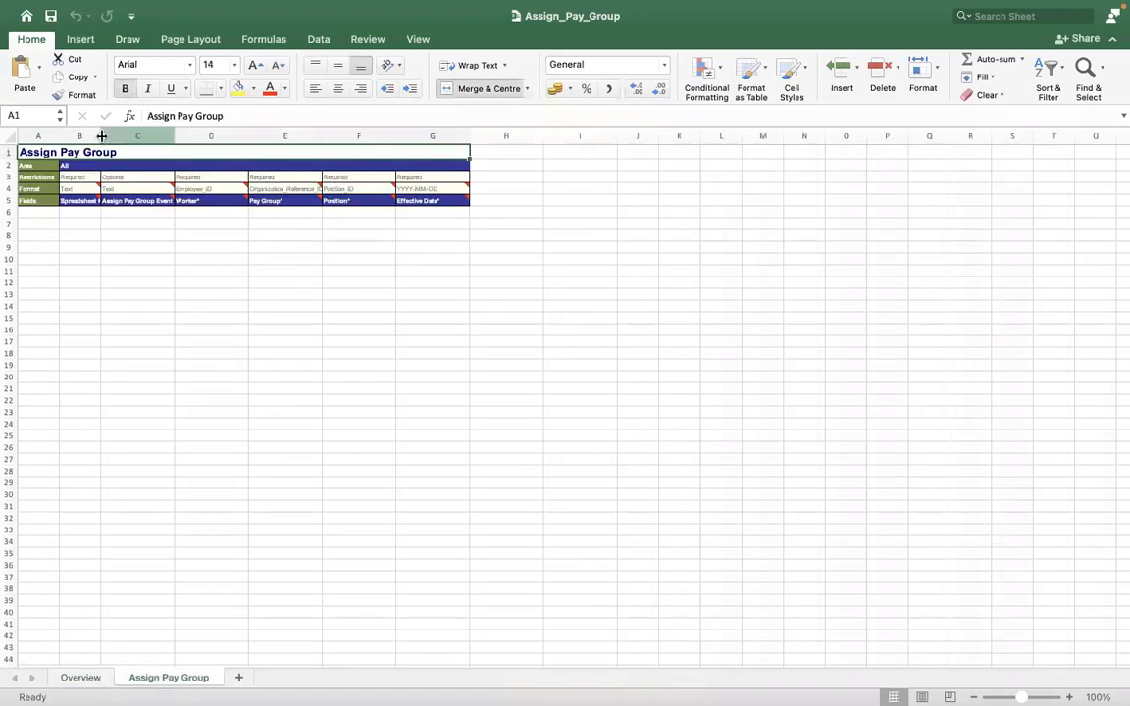
click(173, 144)
key(ctrl+Left)
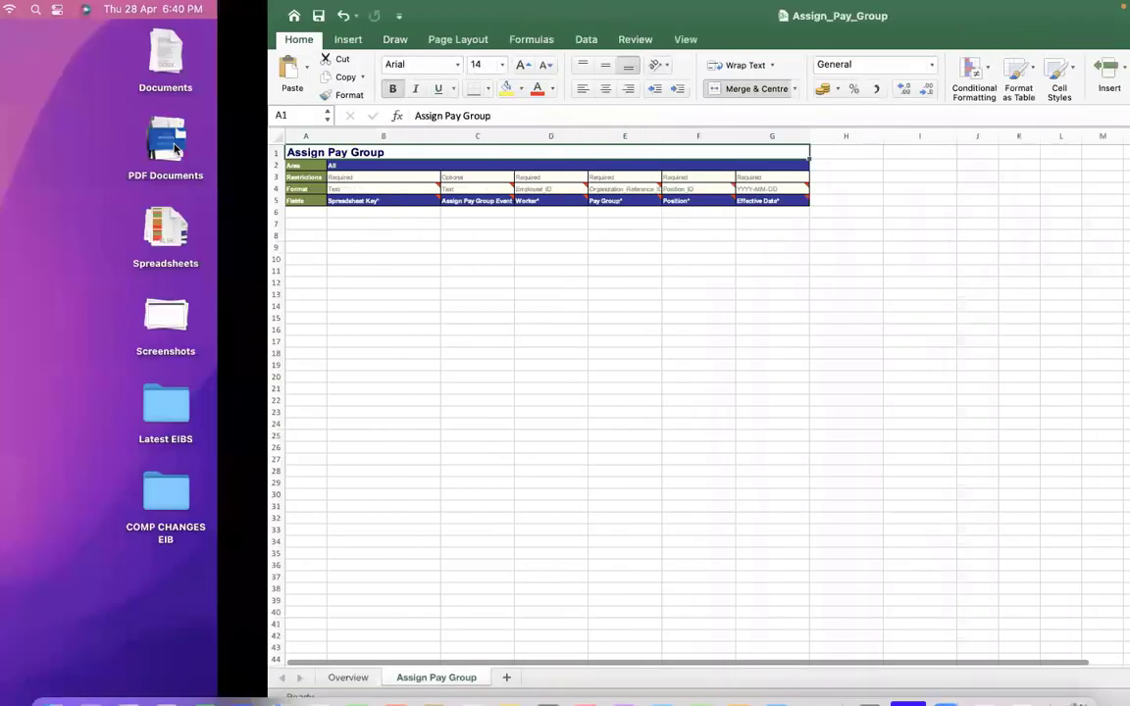
key(ctrl+Right)
key(ctrl+Right)
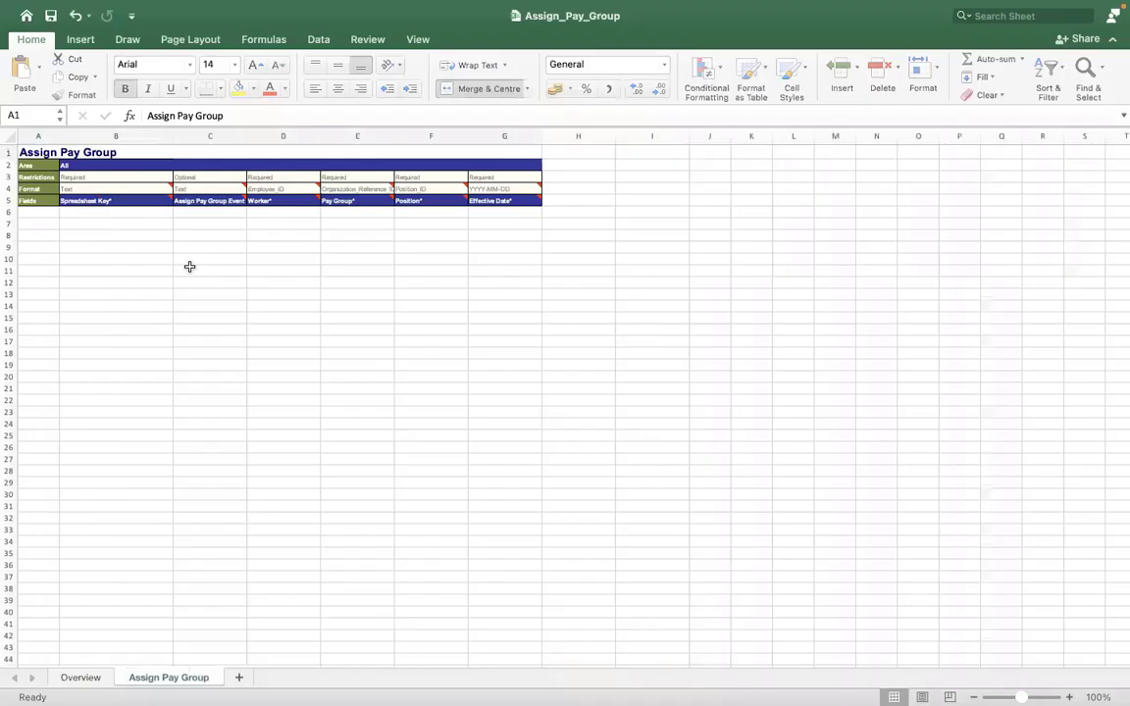
click(117, 210)
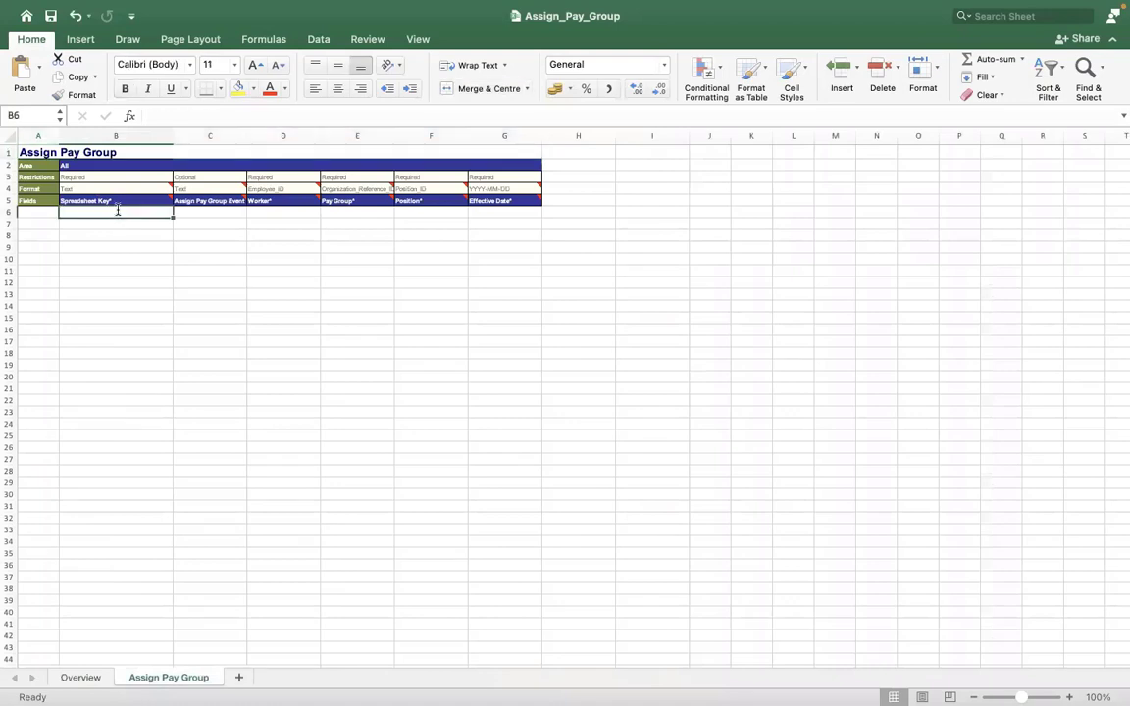
text(1)
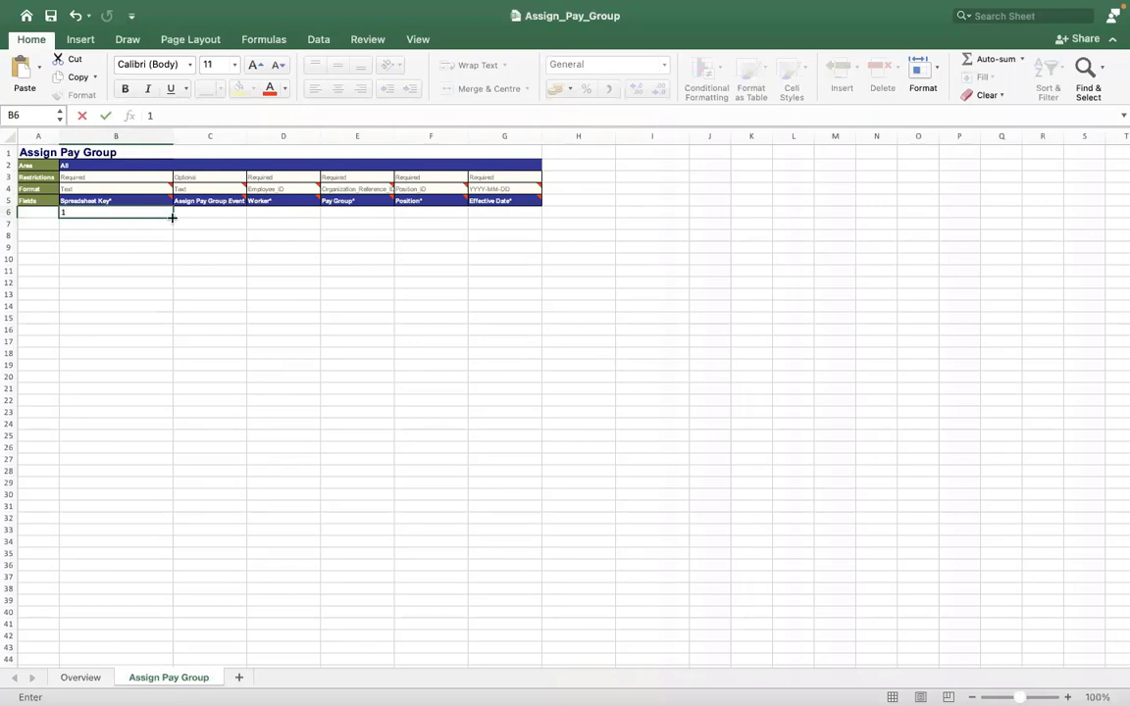
click(293, 138)
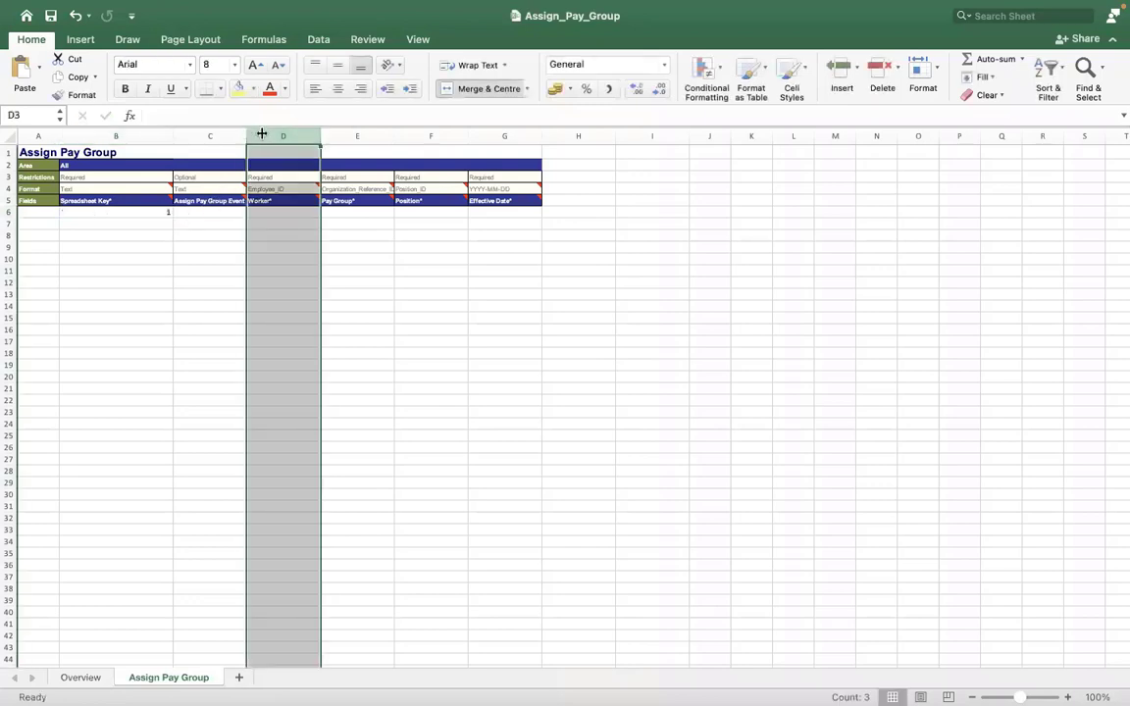
Widen the Worker column D and check the Spreadsheet Key cells down to row 43.
drag(246, 135, 726, 136)
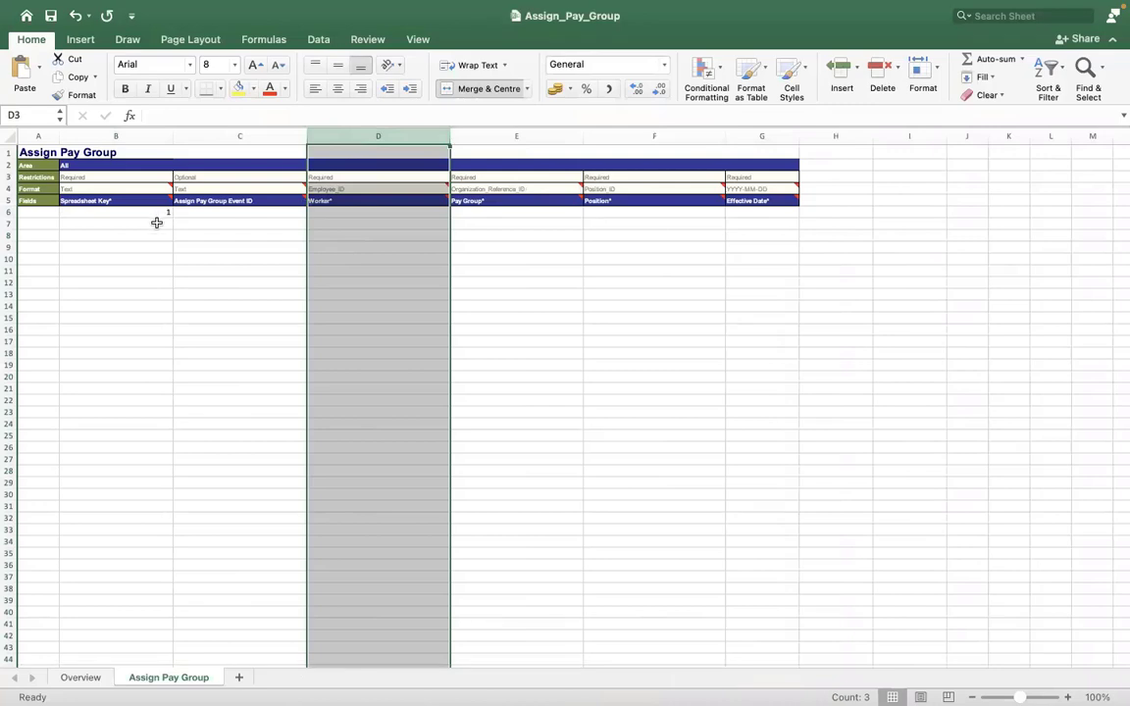
drag(139, 209, 143, 438)
drag(138, 500, 133, 646)
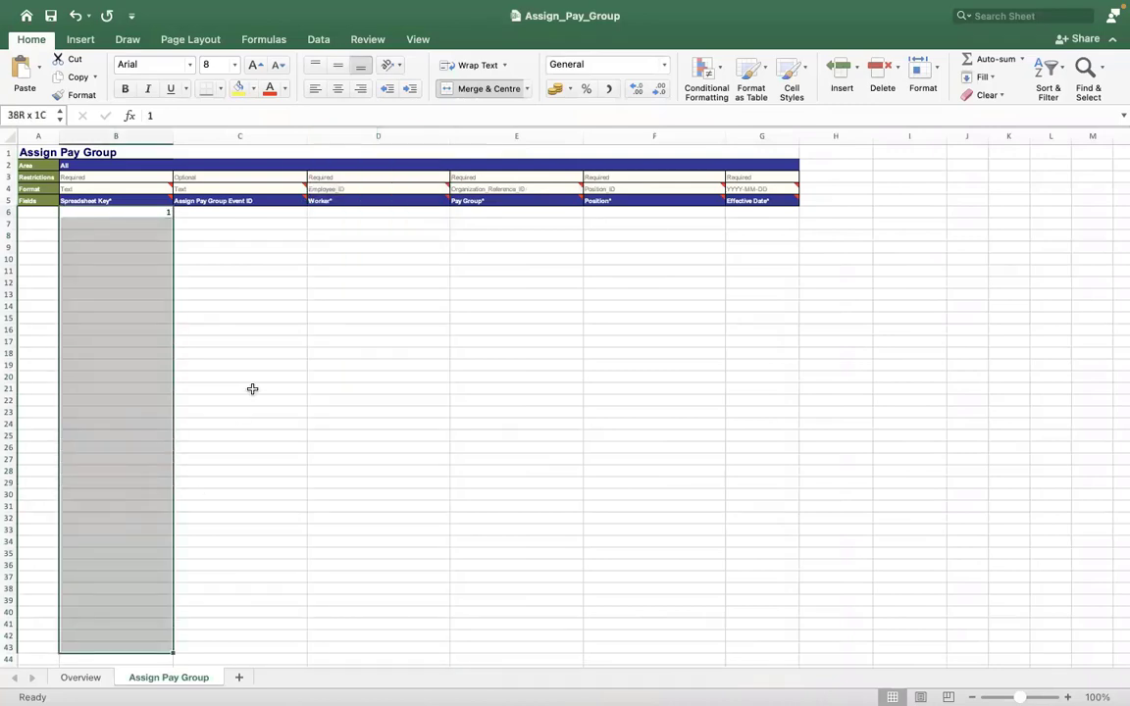
click(243, 389)
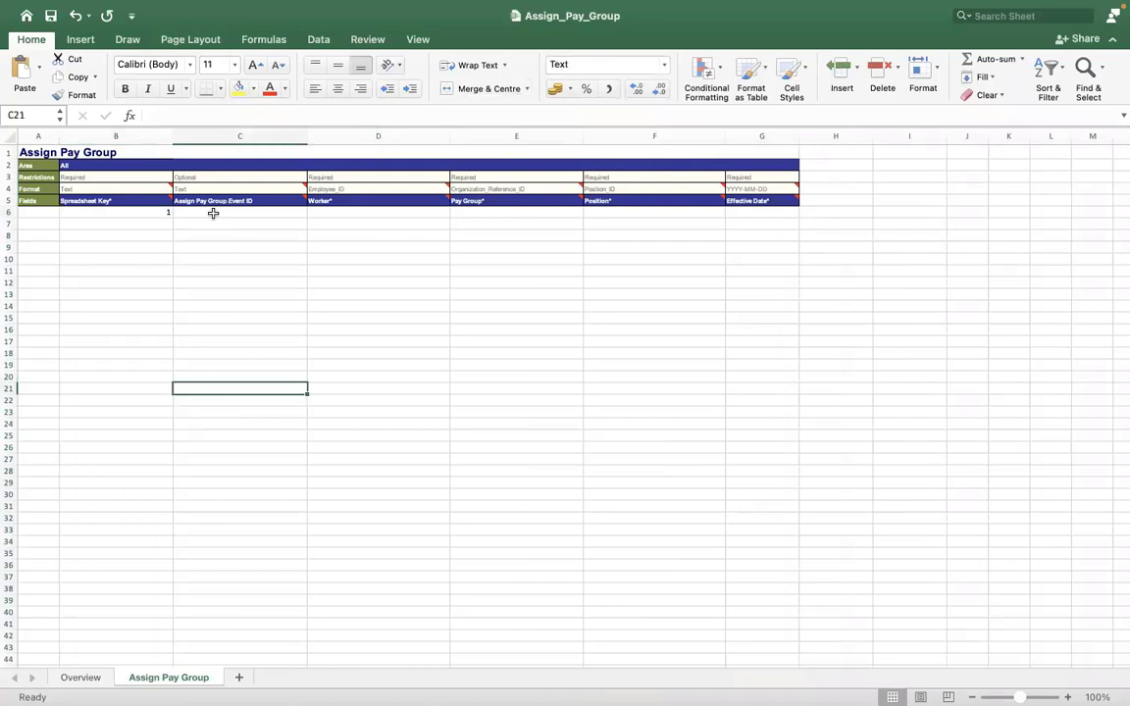
Leave the Assign Pay Group Event ID in C6 empty, move to D6, and return to Workday.
click(212, 213)
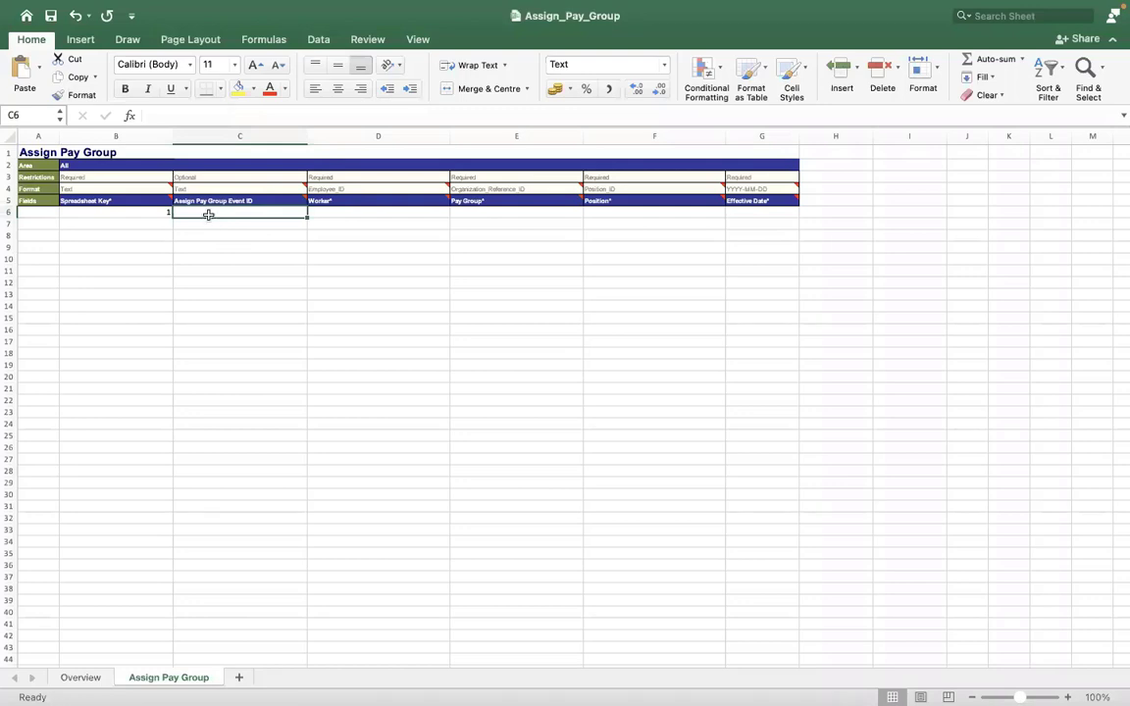
text(4747474747)
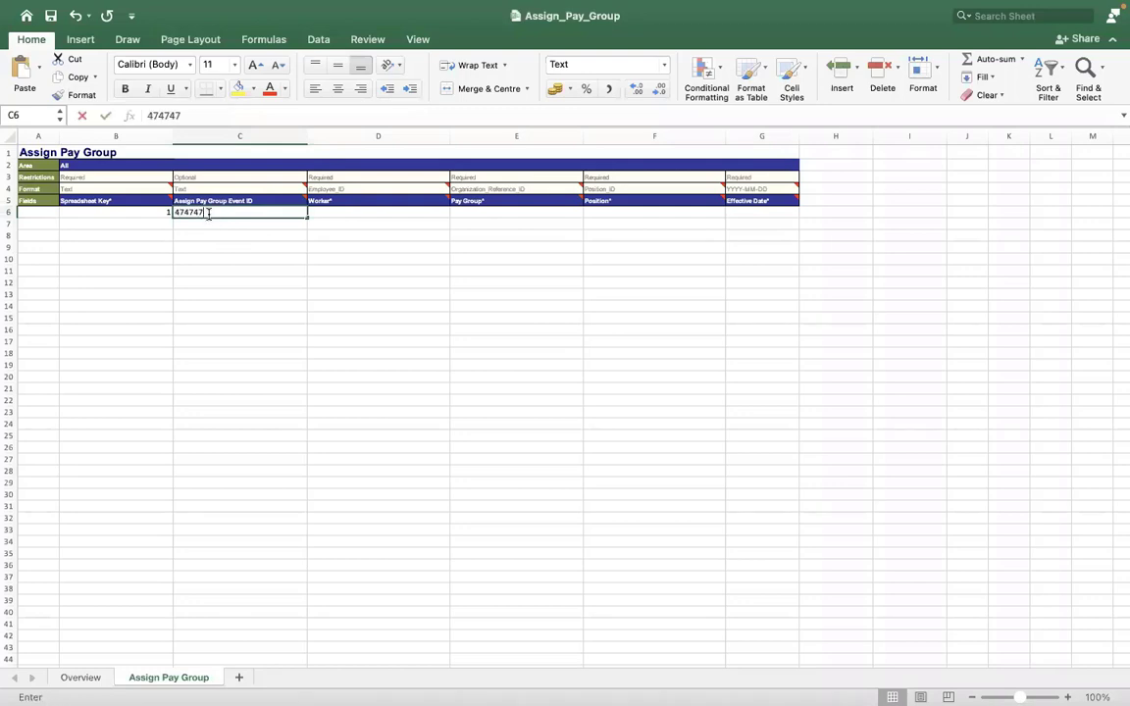
key(BackSpace)
key(BackSpace)
key(BackSpace)
key(BackSpace)
key(BackSpace)
key(BackSpace)
key(BackSpace)
key(BackSpace)
key(BackSpace)
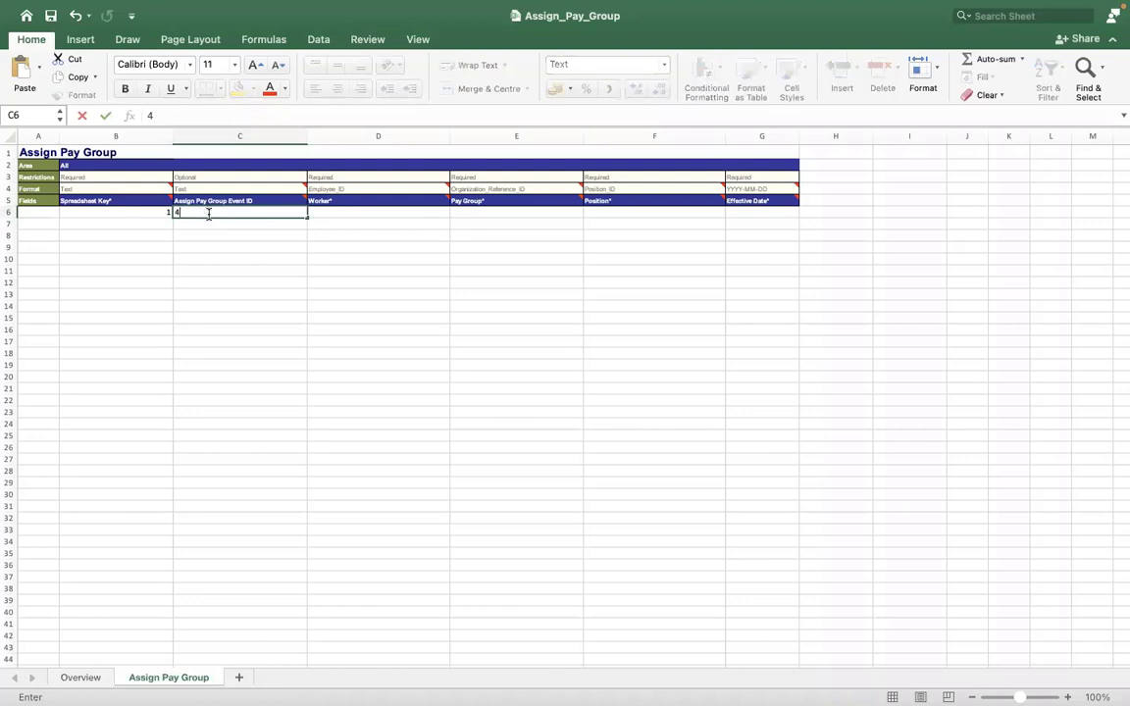
key(BackSpace)
click(331, 211)
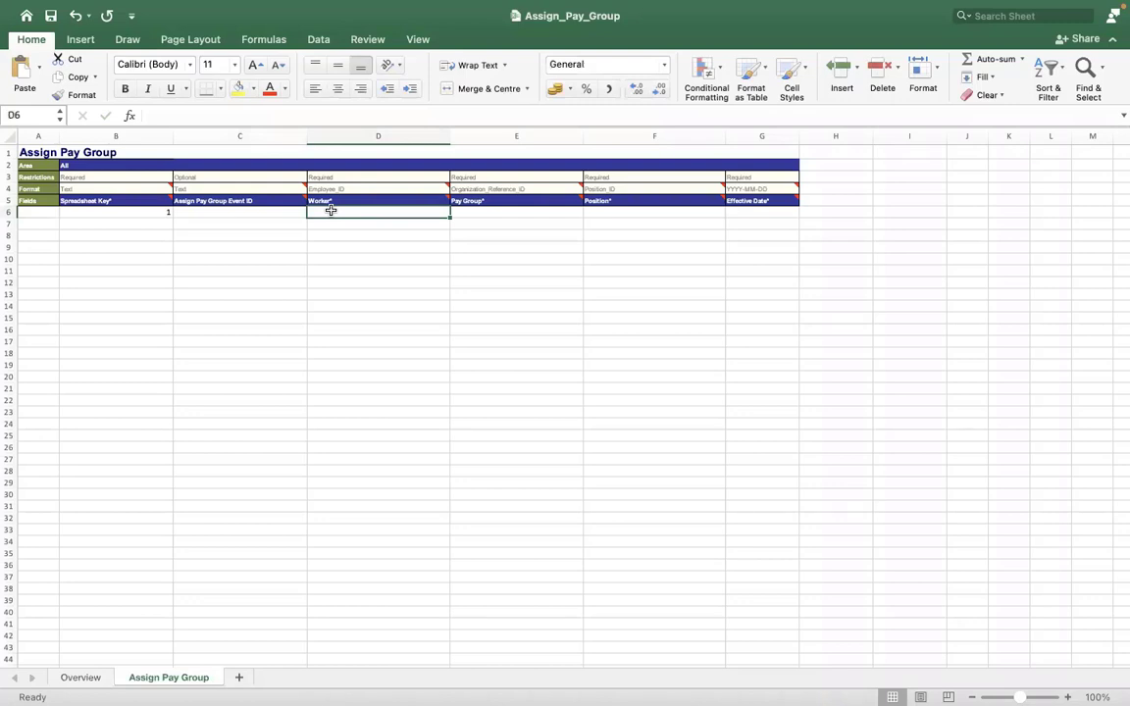
key(ctrl+Right)
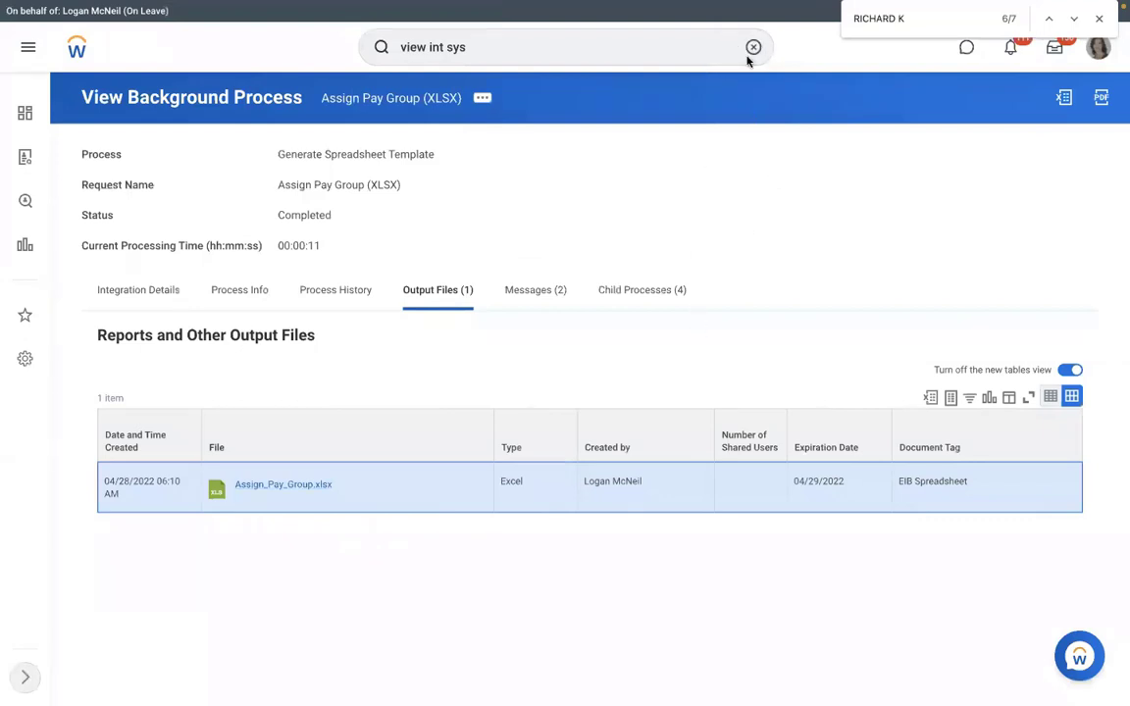
Search for the manager by name and open their team org chart.
click(753, 47)
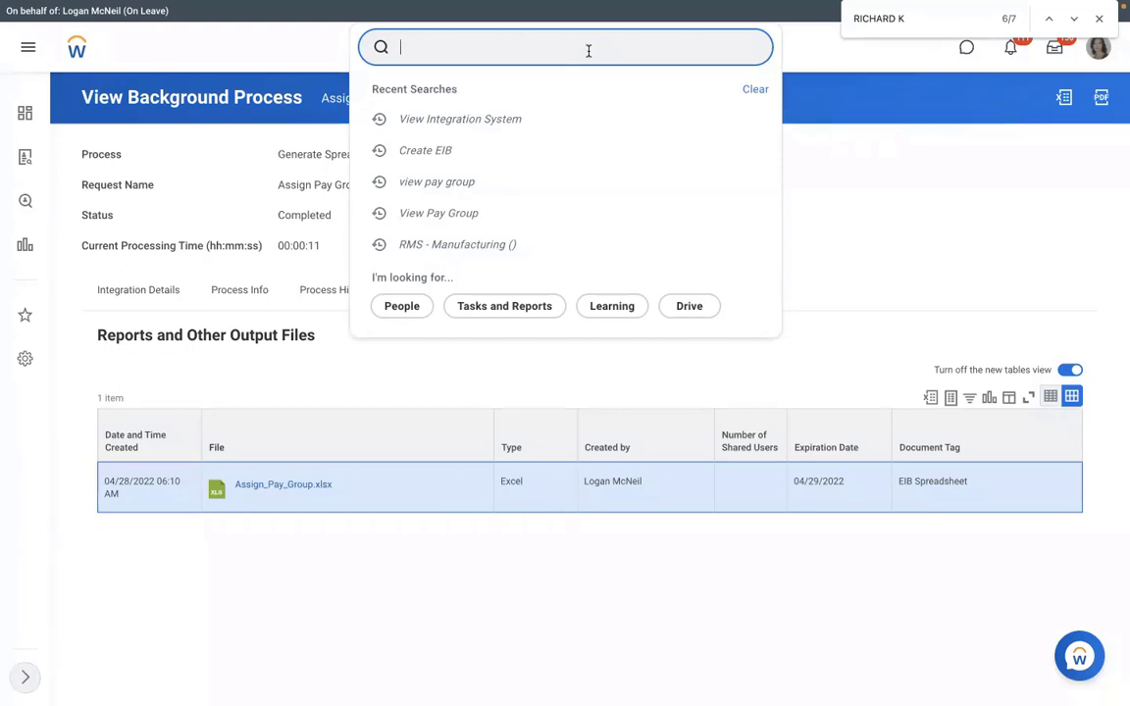
key(Return)
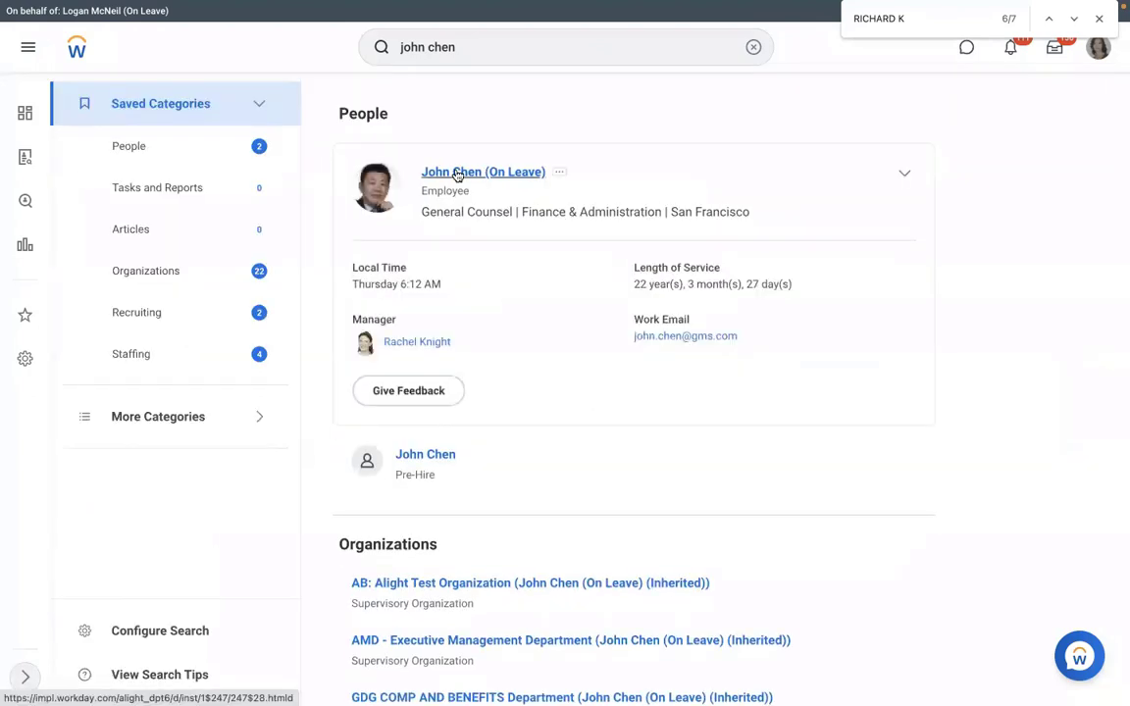
click(444, 182)
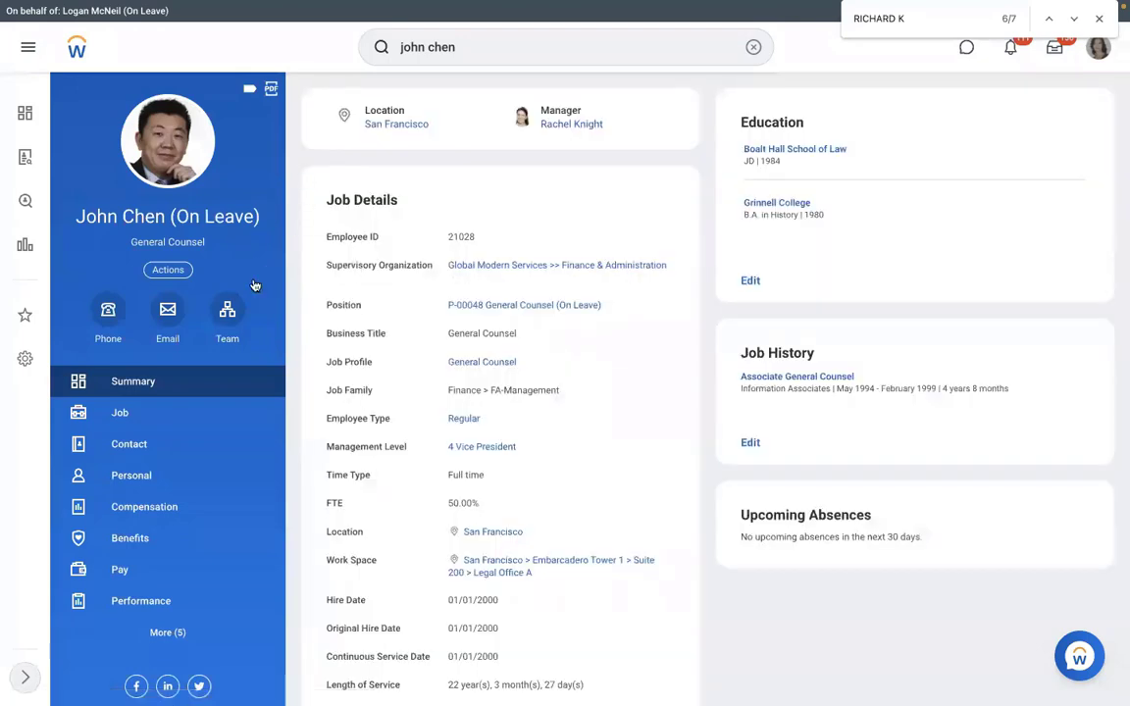
click(226, 312)
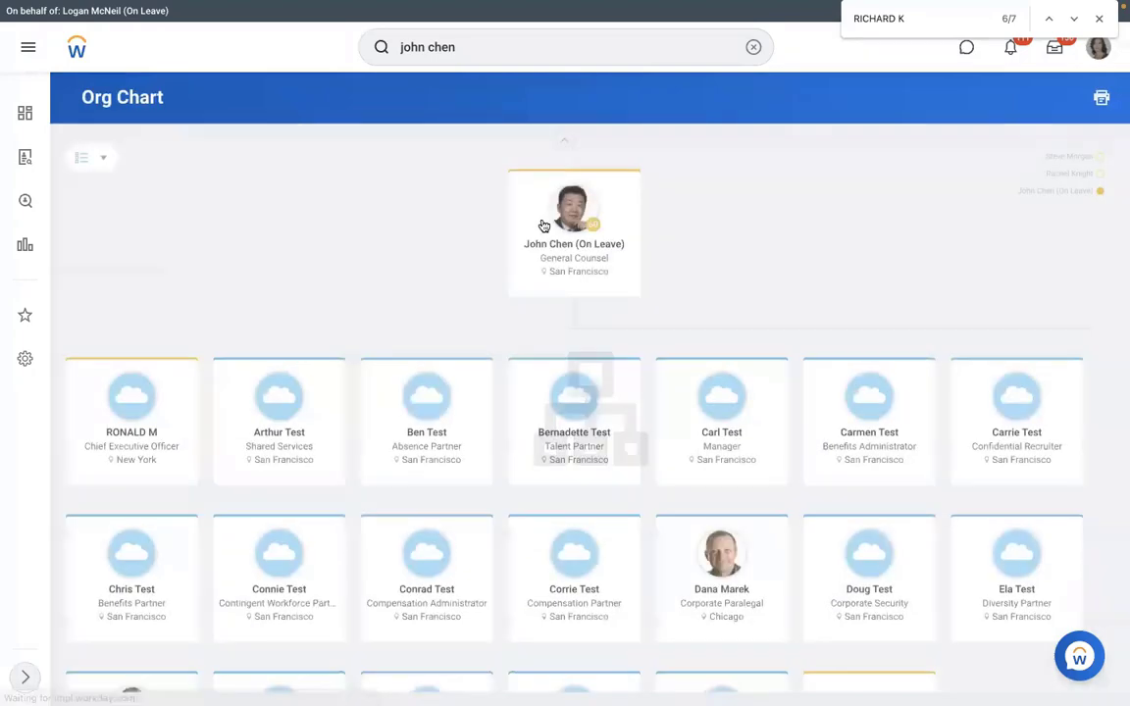
Check a team member's current Pay Group and select their Employee ID for the spreadsheet.
click(713, 588)
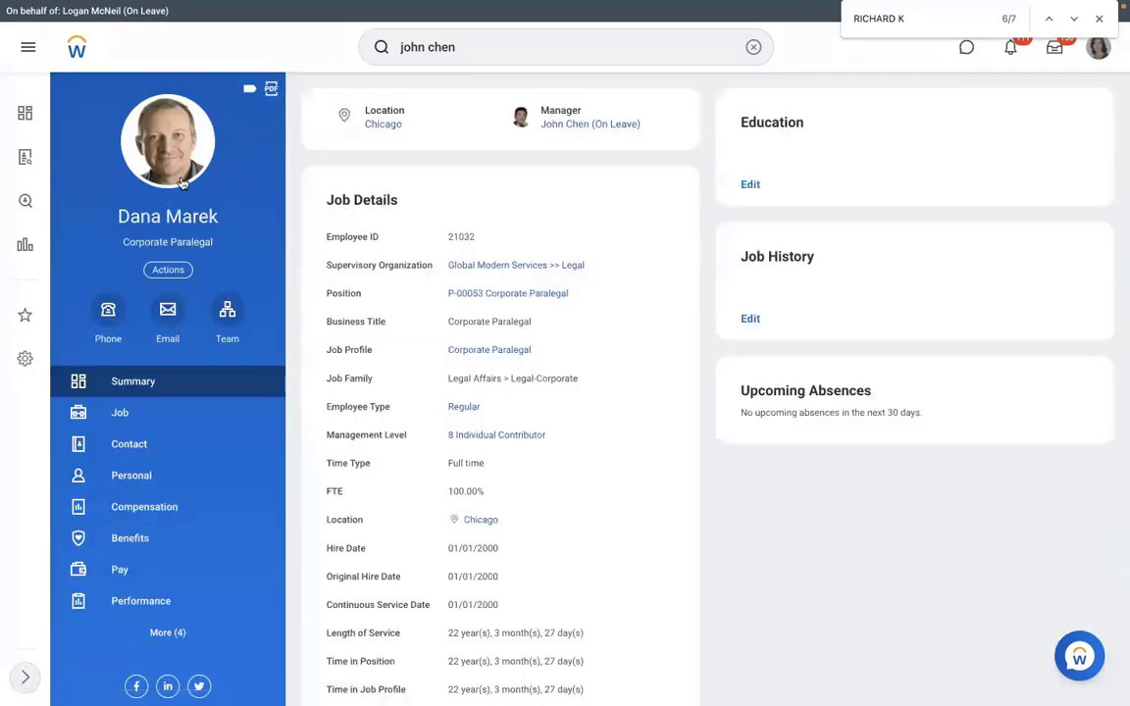
click(138, 577)
click(648, 114)
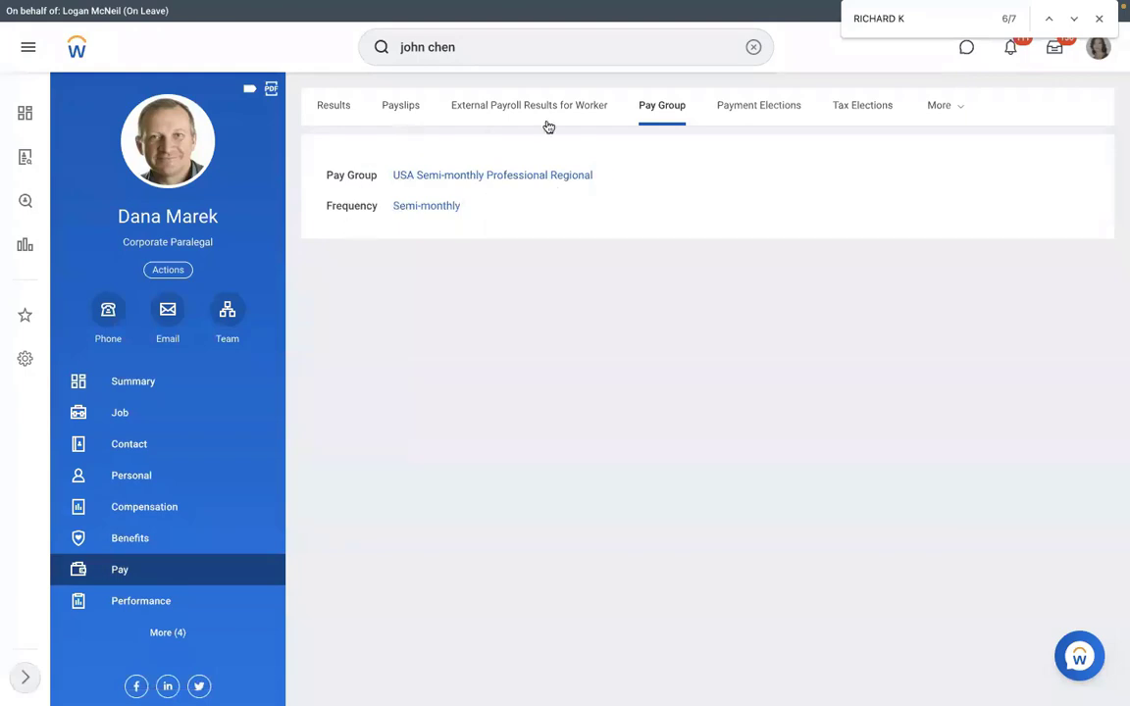
click(157, 415)
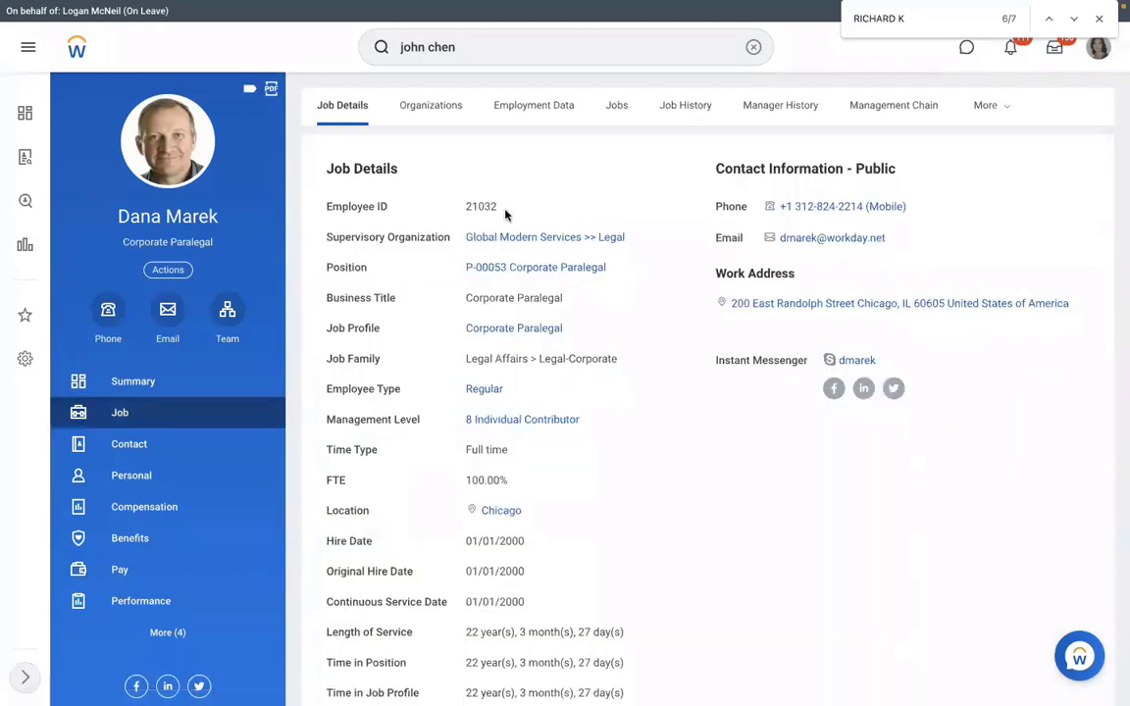
drag(505, 214, 464, 214)
key(ctrl+Left)
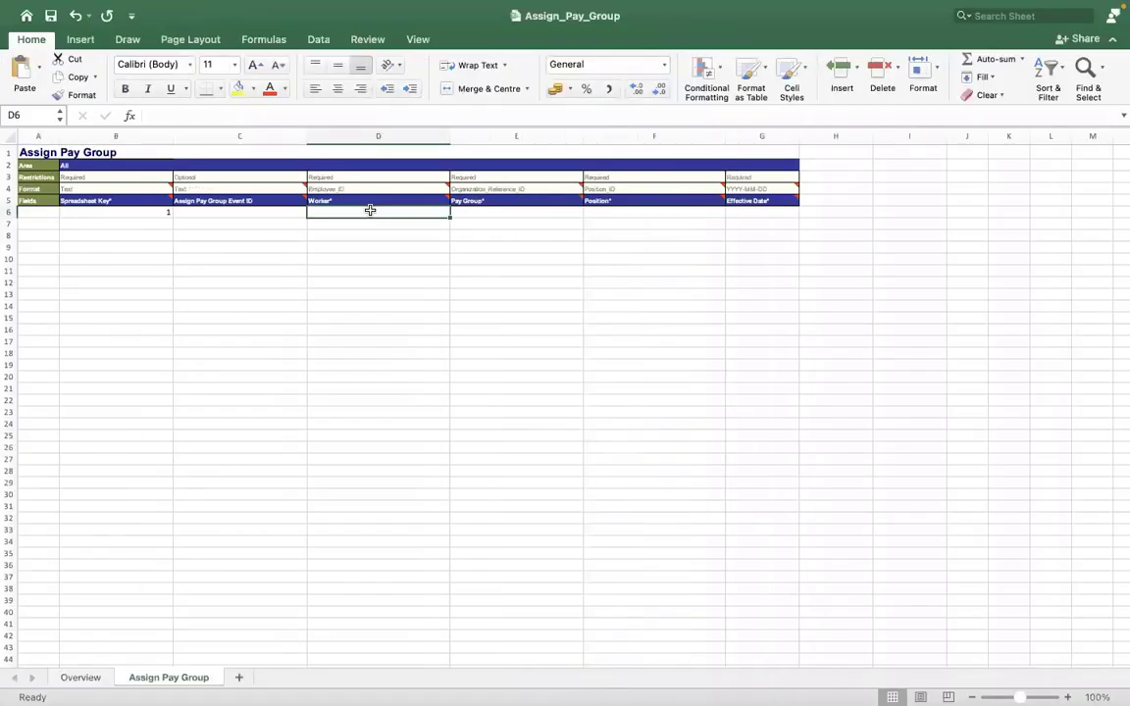
Enter the worker's employee ID in Worker cell D6 and move to Pay Group cell E6.
text('2103)
text(2)
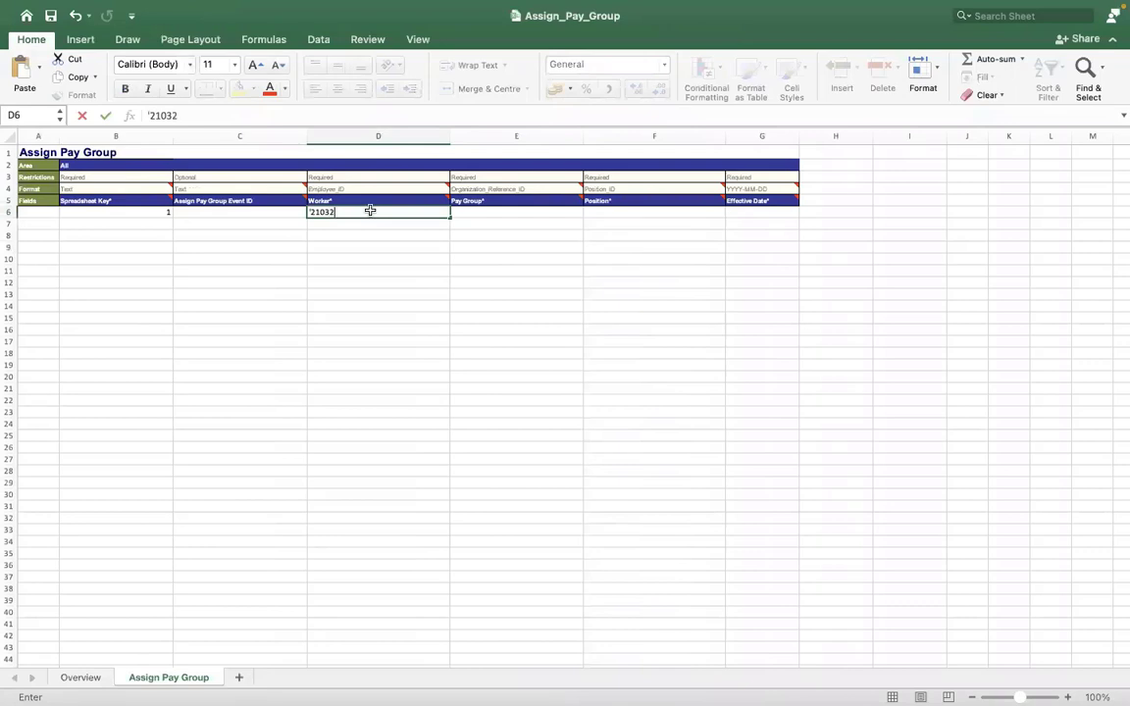
click(251, 282)
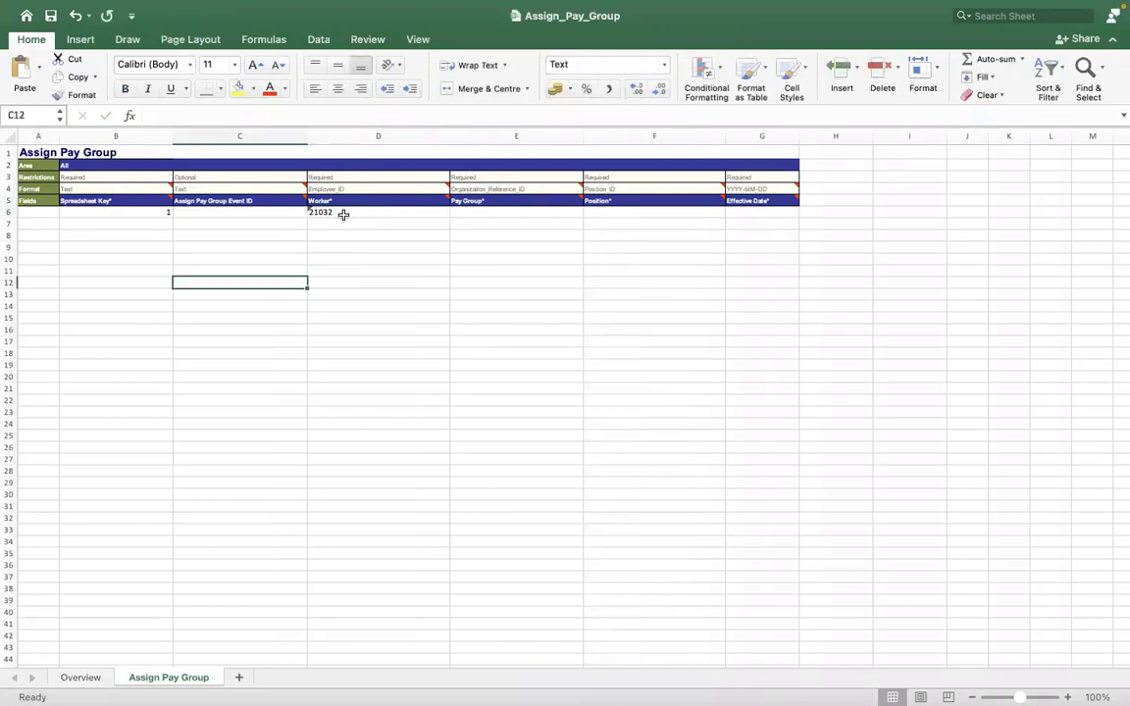
click(466, 211)
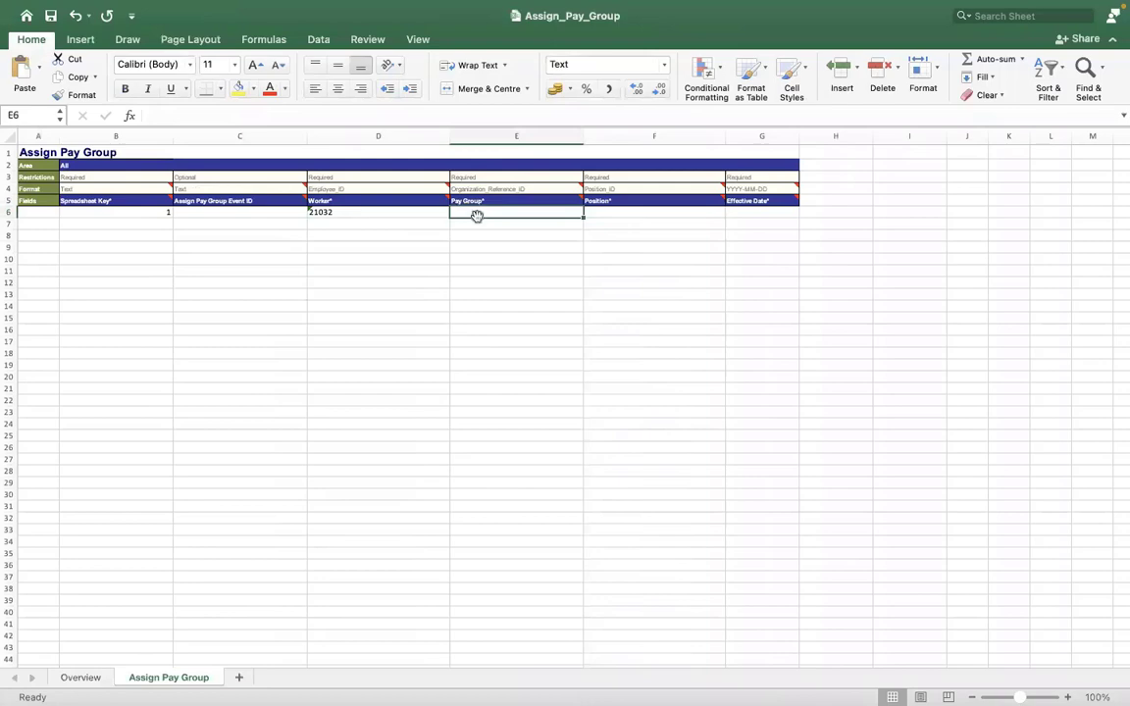
Back in Workday, clear the search box and start searching 'view pa'.
key(ctrl+Right)
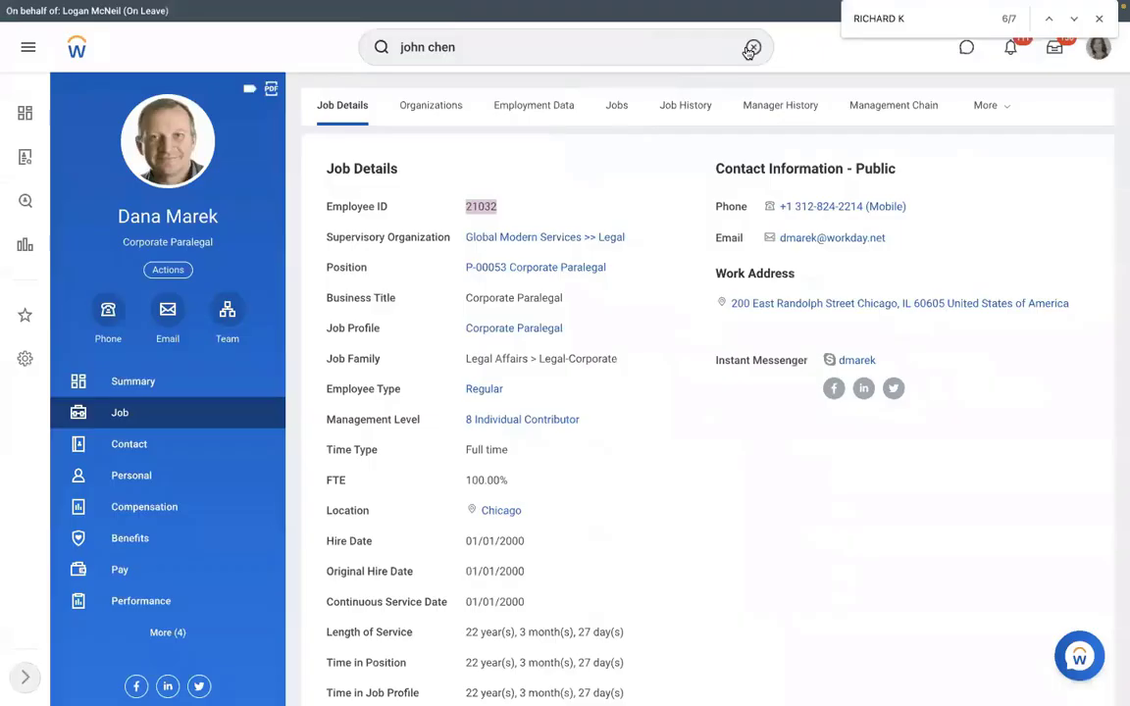
click(751, 48)
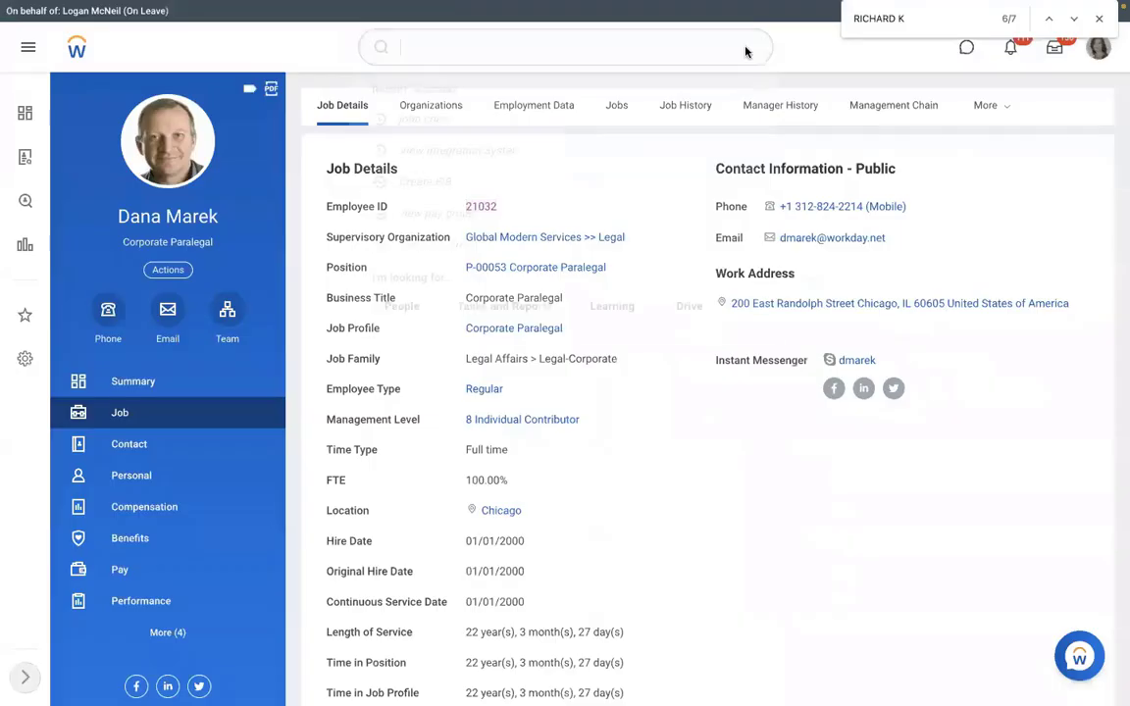
text(view pa)
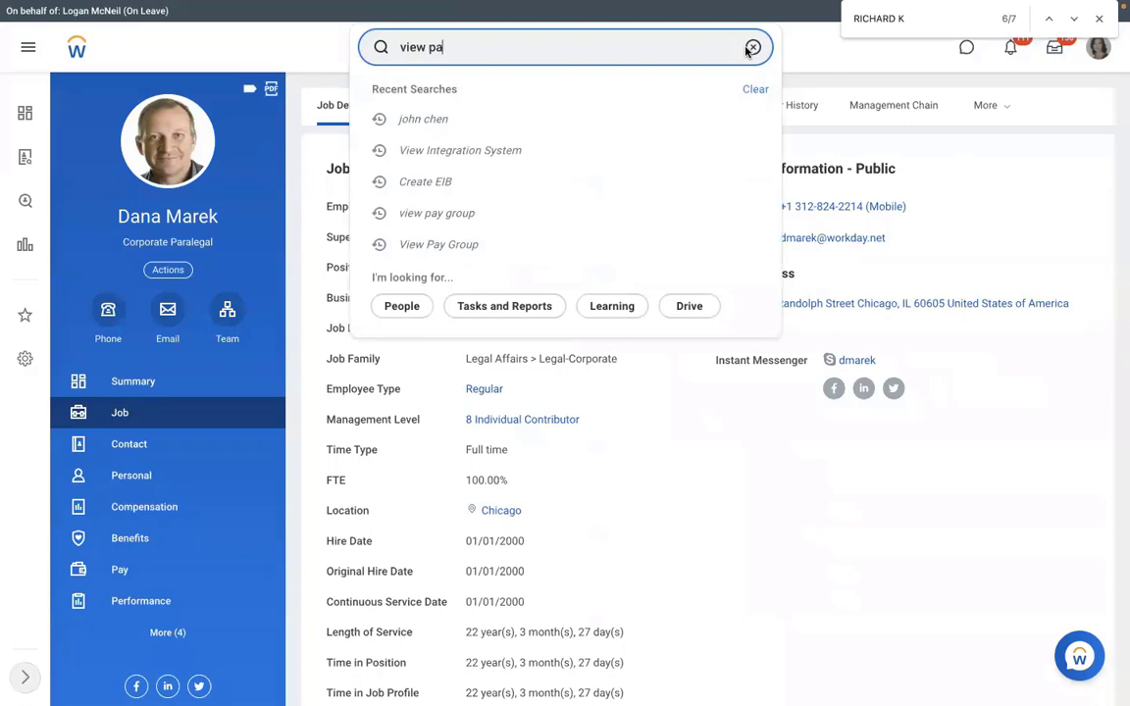
Run the View Pay Group report for the RMS - Monthly PYG pay group.
text(y group)
key(Return)
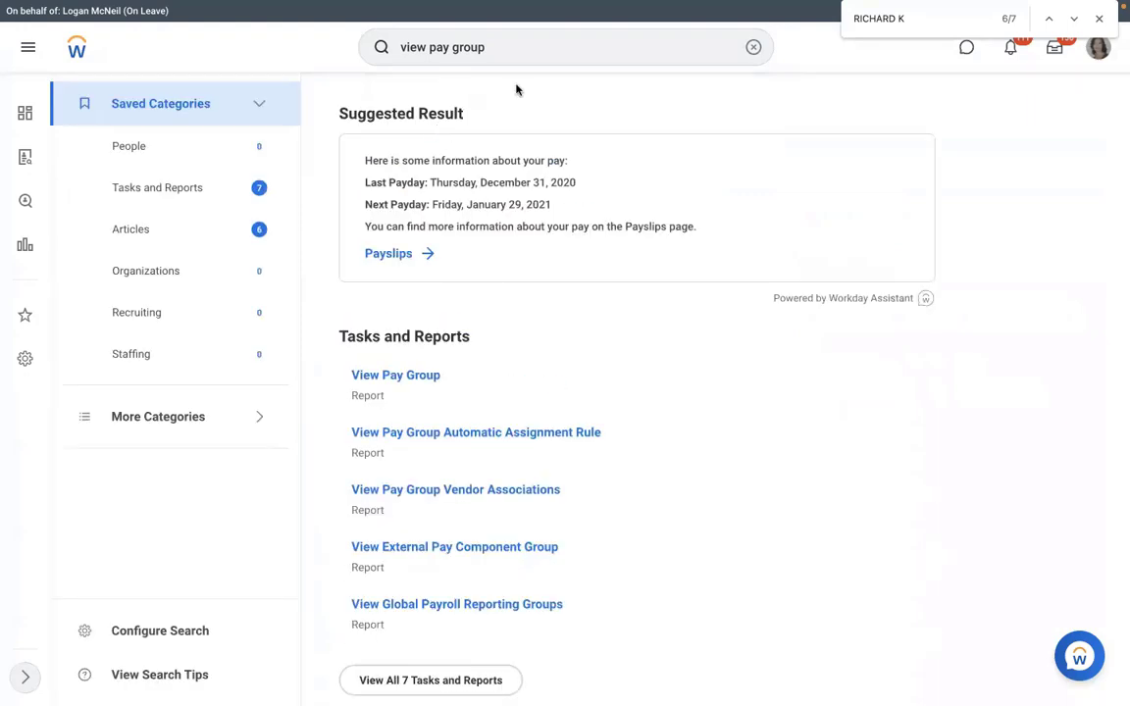
click(395, 377)
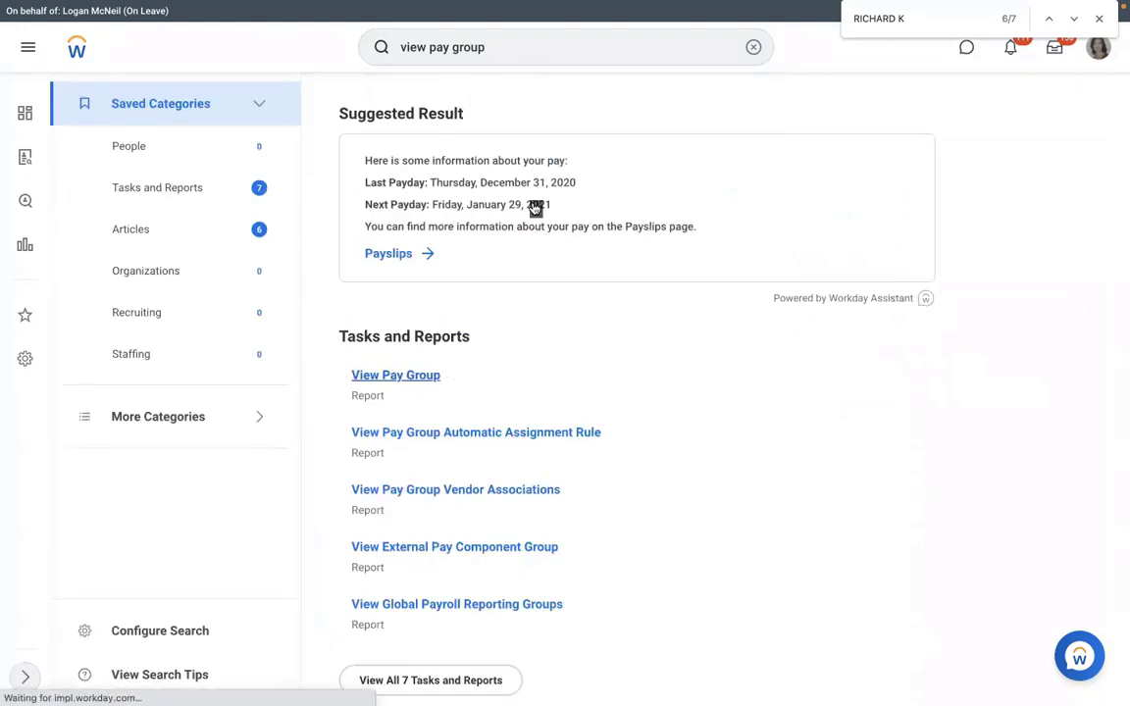
text(rms)
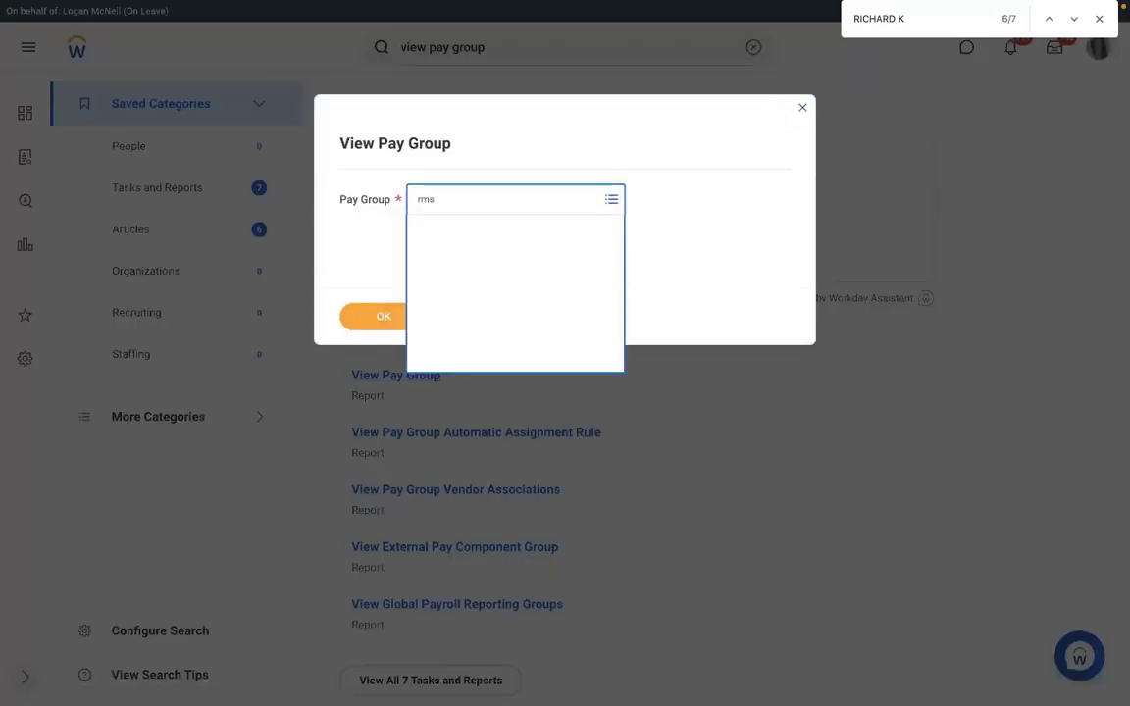
key(Return)
click(384, 316)
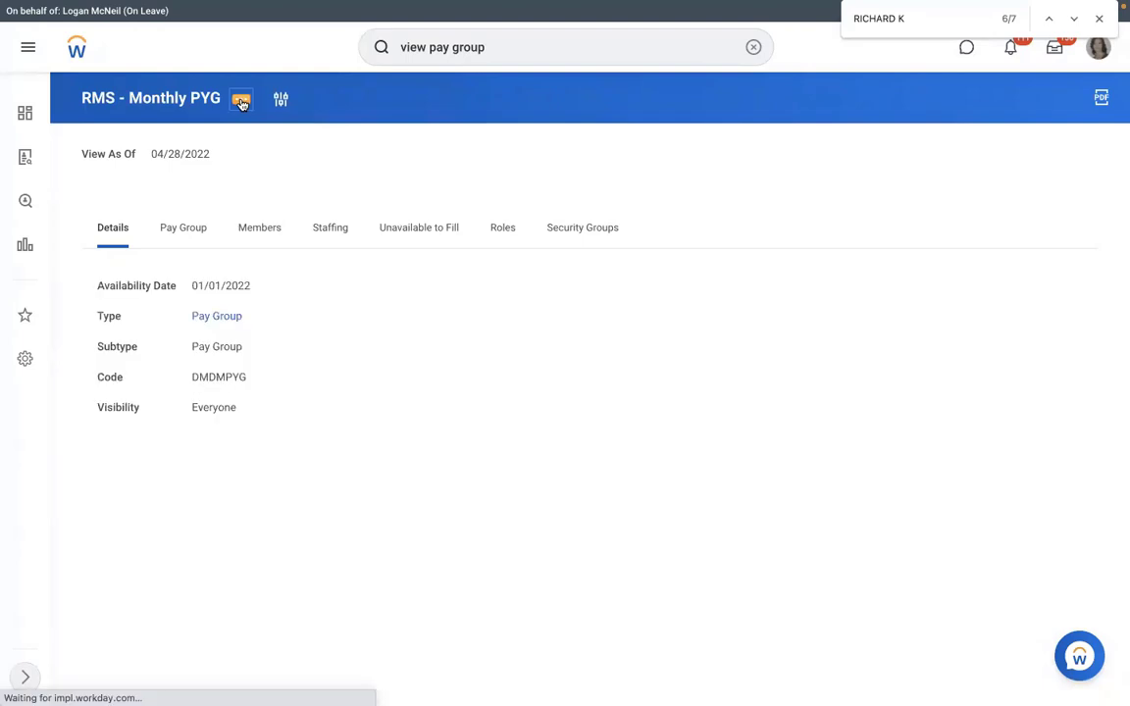
Show the pay group's Integration IDs and select reference ID PAY_GROUP-6-66.
click(241, 103)
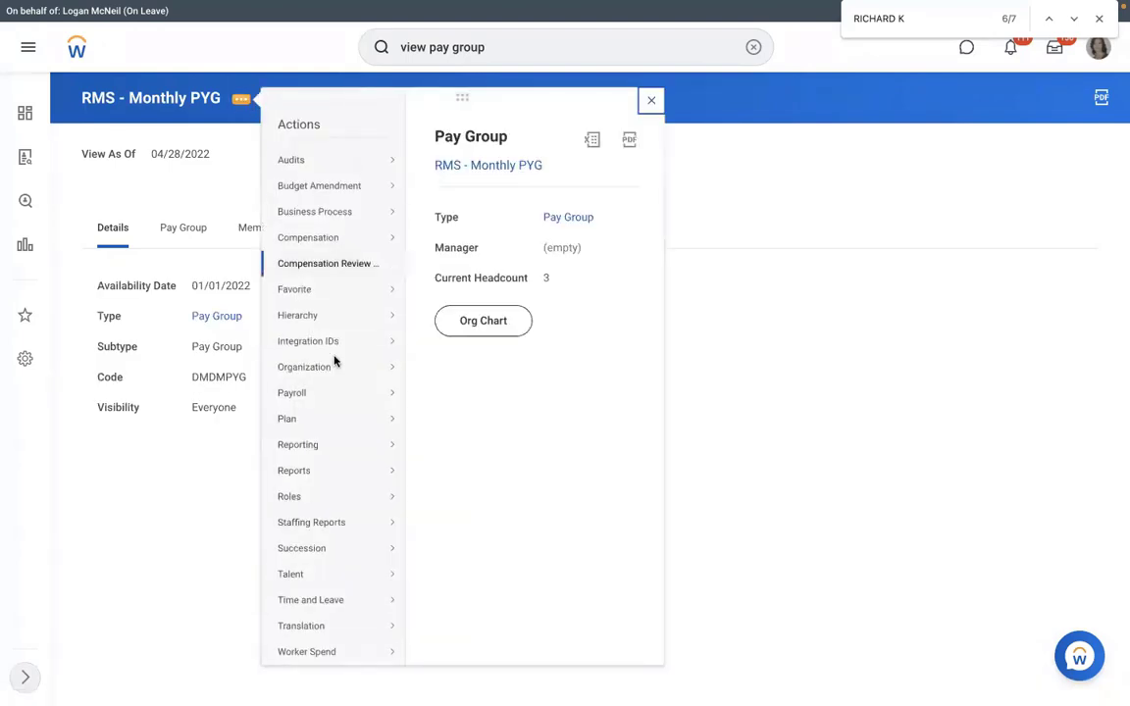
mouse_move(393, 340)
click(442, 342)
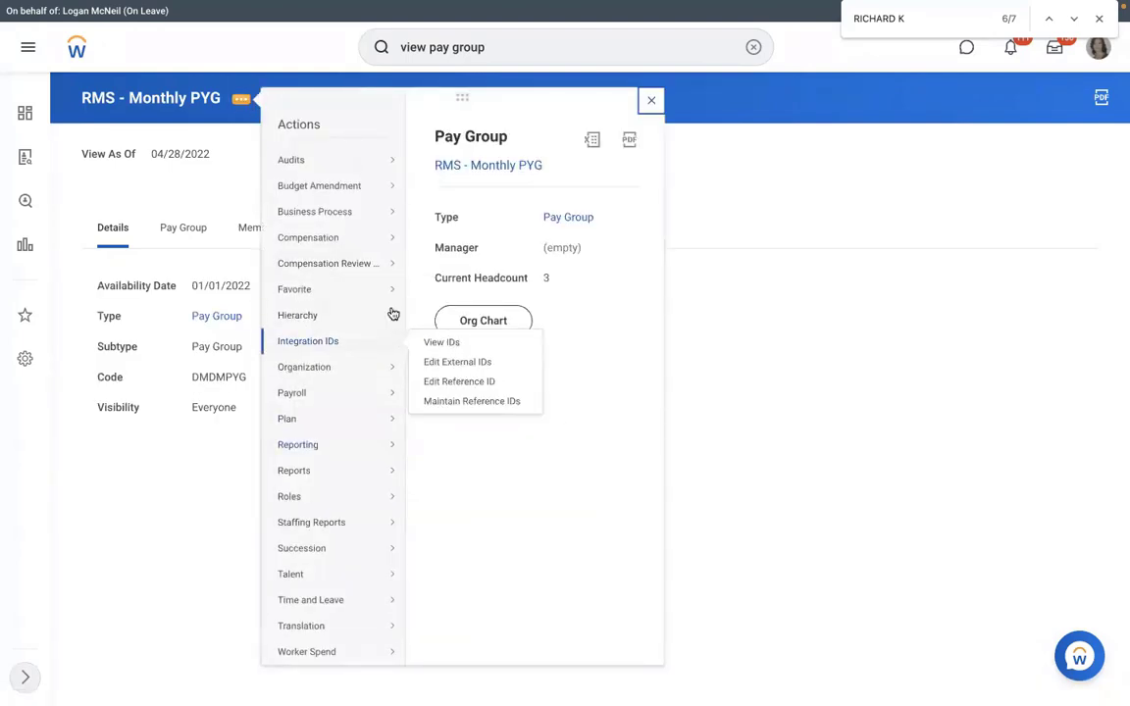
drag(733, 297, 658, 294)
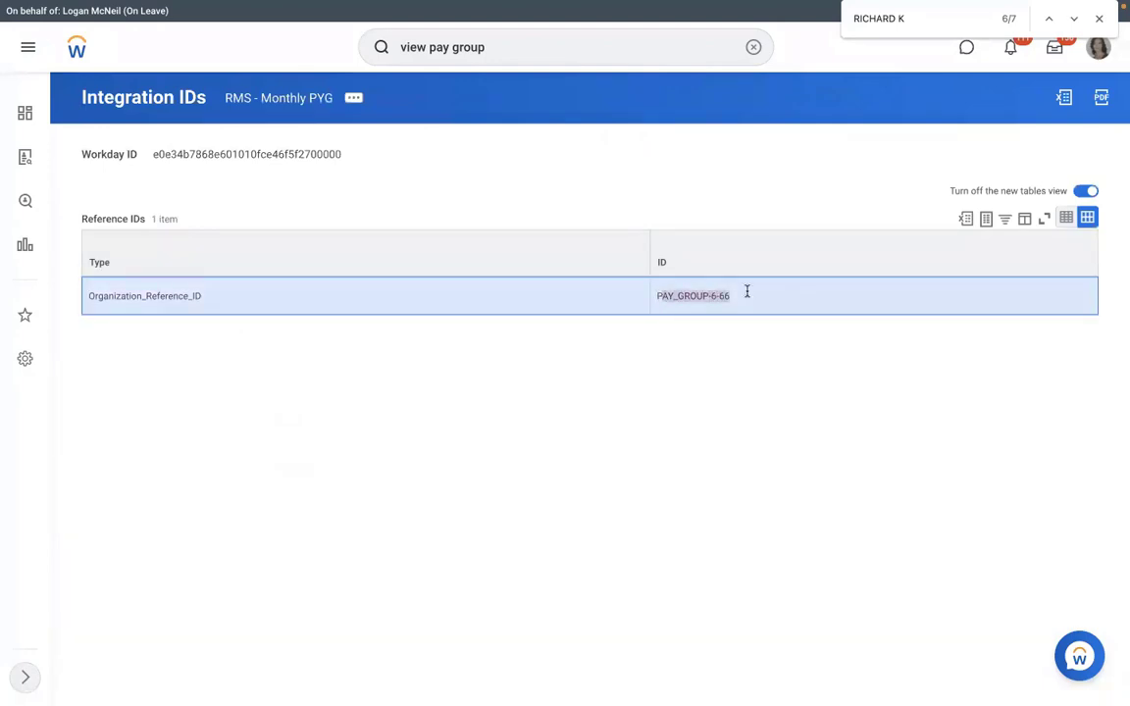
drag(729, 295, 660, 294)
key(super+c)
Paste PAY_GROUP-6-66 into Pay Group cell E6, rechecking it against Workday.
key(ctrl+Left)
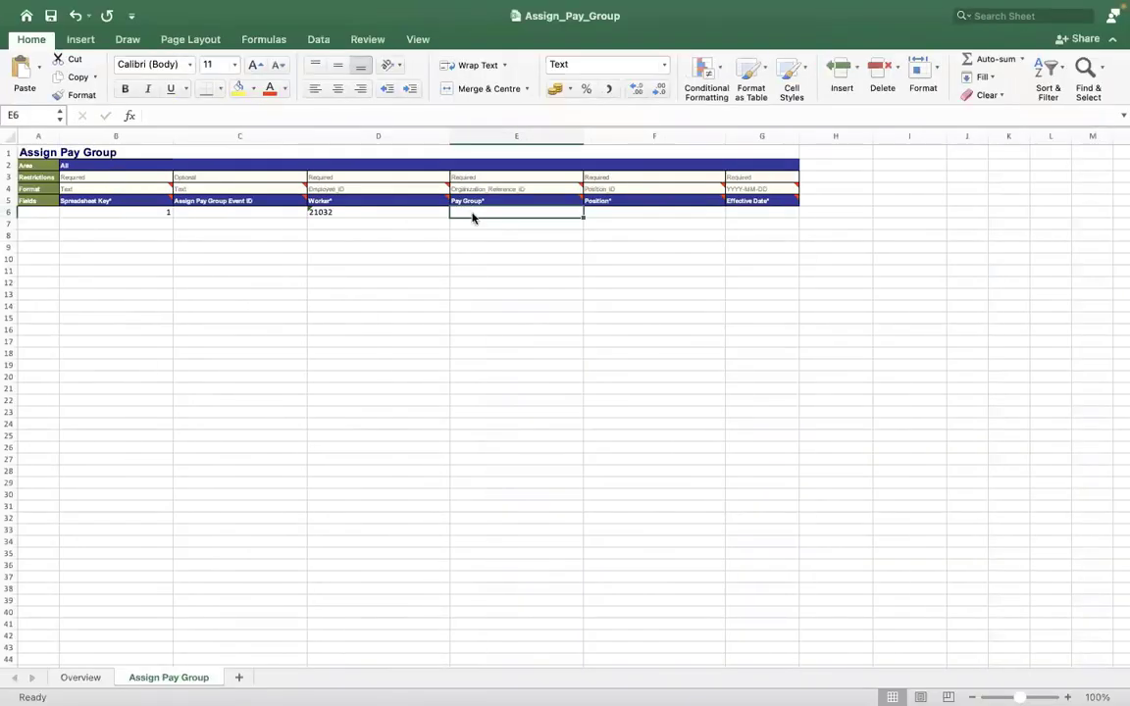
key(super+v)
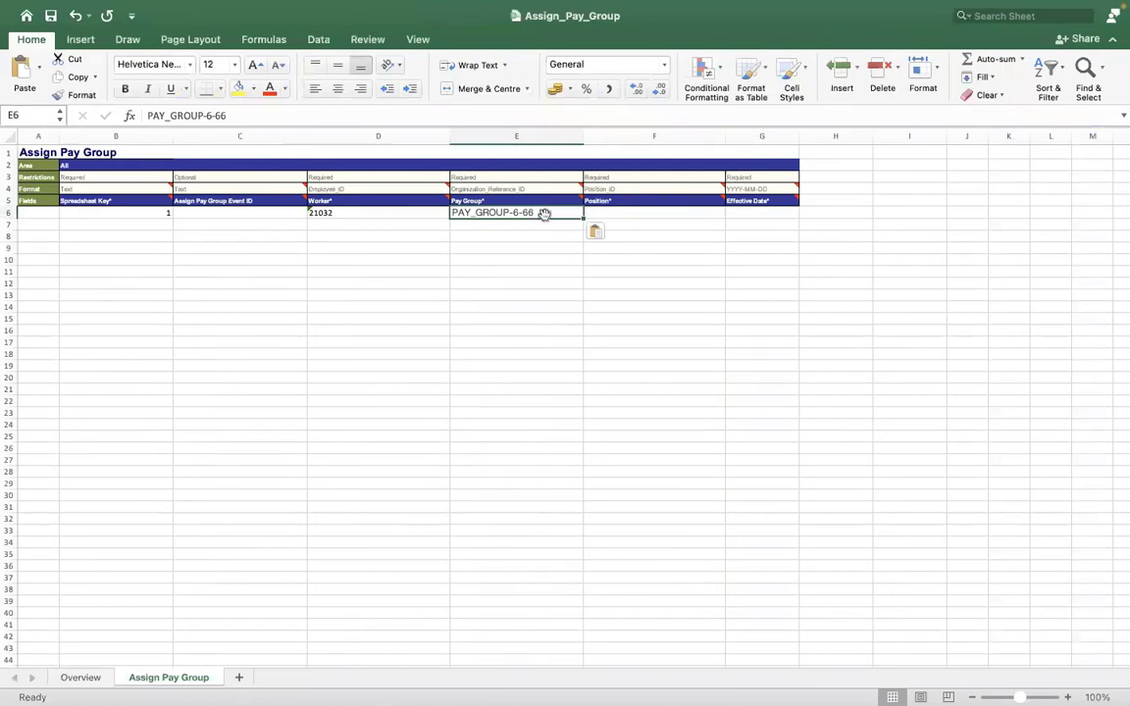
click(270, 115)
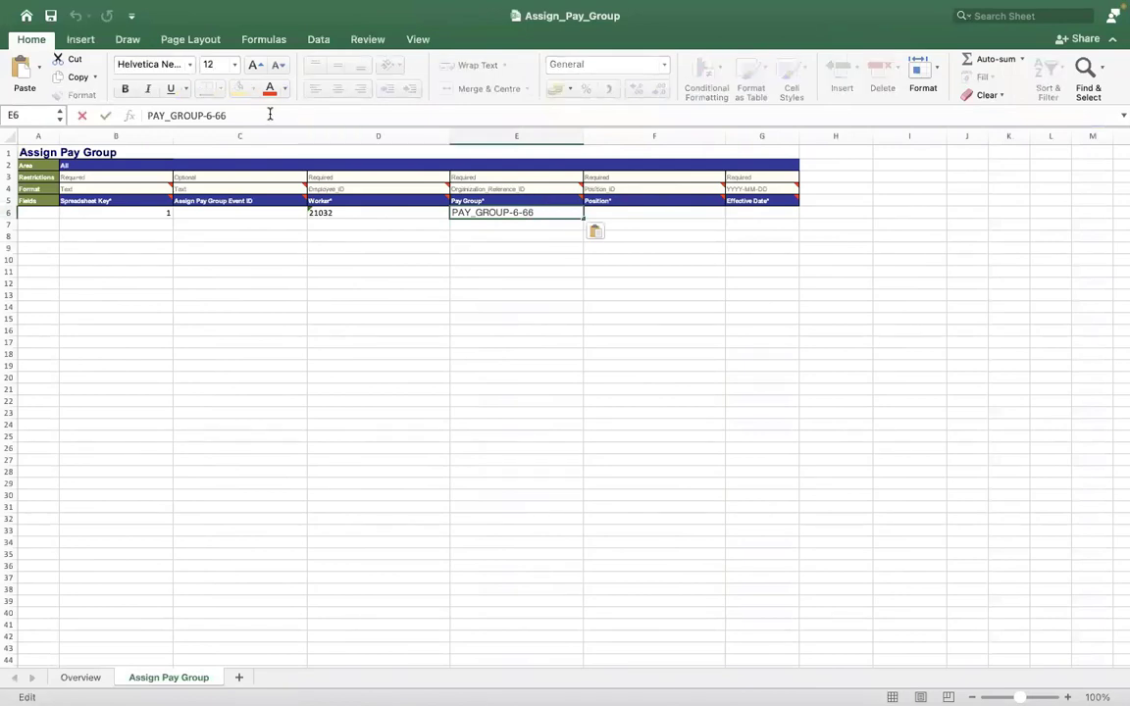
key(Left)
key(Left)
key(Left)
key(Left)
key(Left)
key(Left)
key(Left)
key(Left)
key(Left)
key(Left)
key(Left)
key(Left)
key(Left)
key(Left)
key(ctrl+Right)
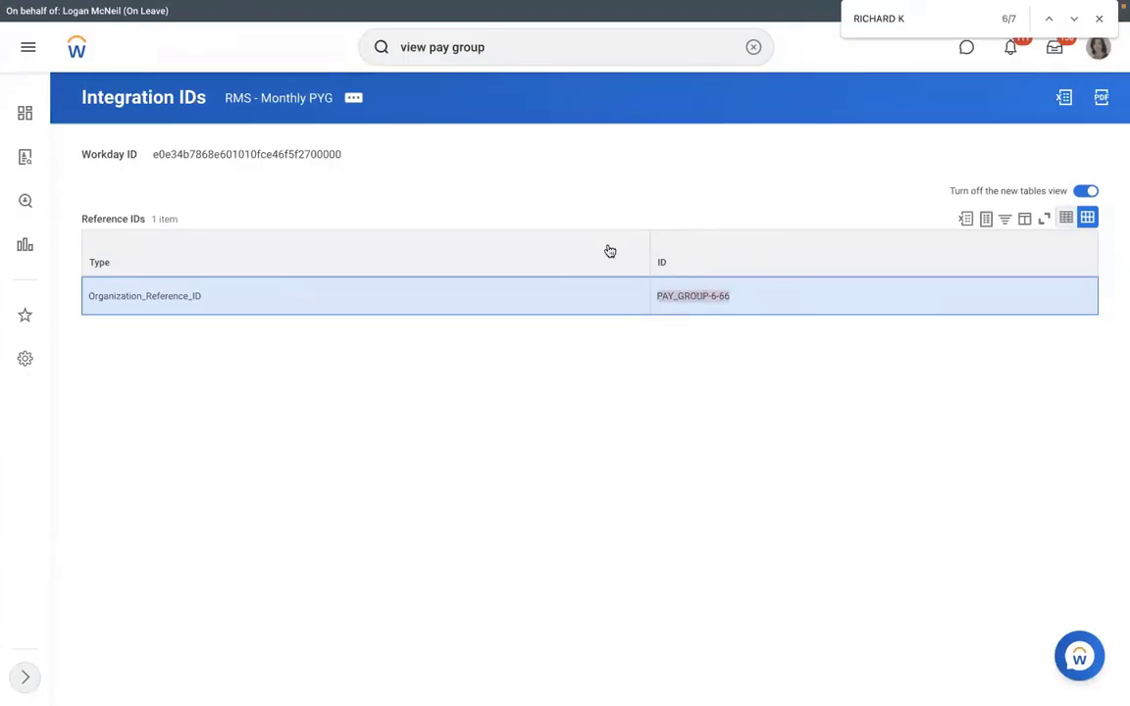
key(ctrl+Left)
key(ctrl+v)
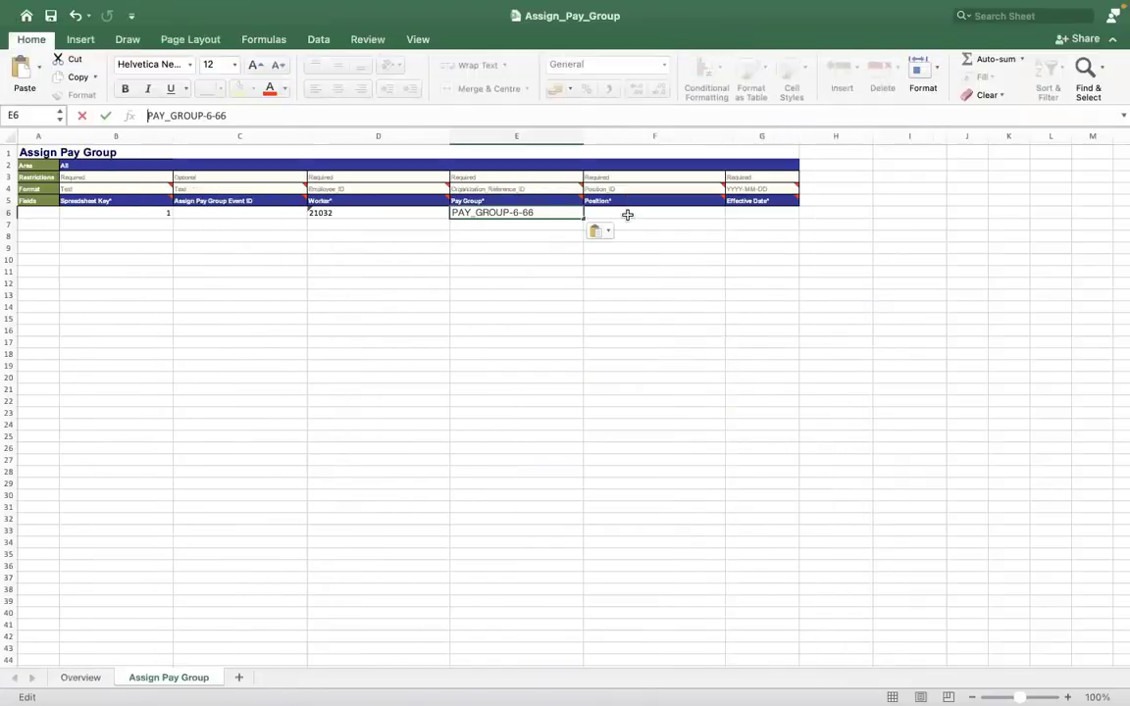
click(624, 213)
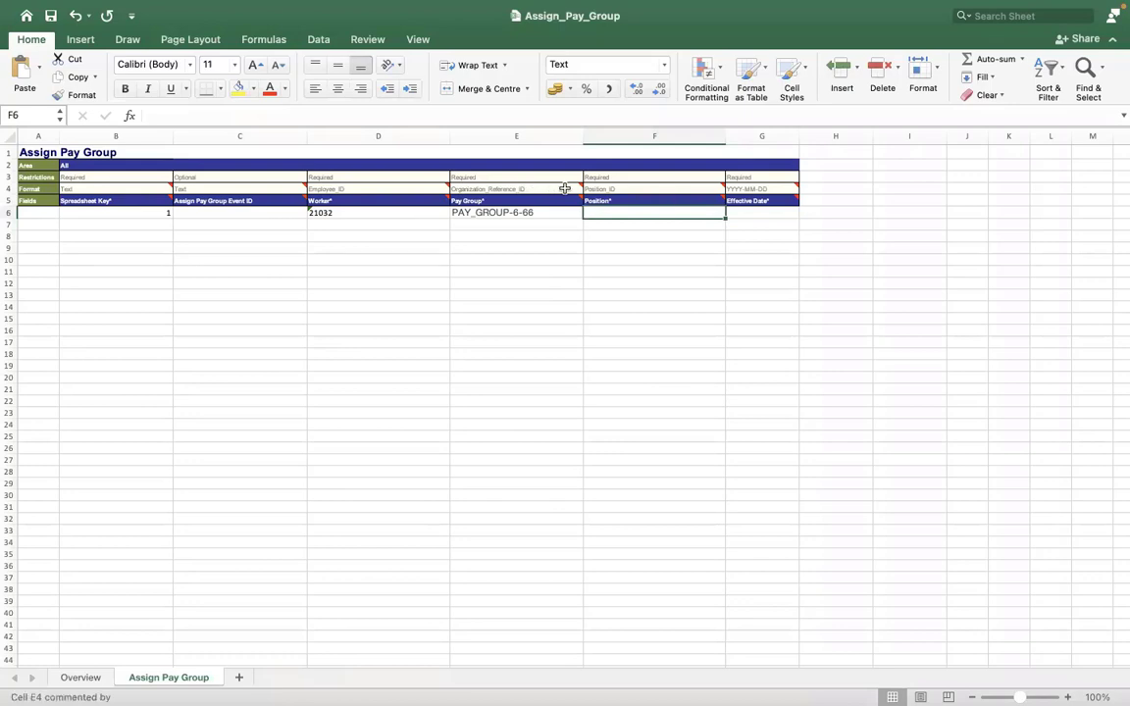
Check the Pay Group column's format note and allowed ID types, then return to Workday.
click(575, 189)
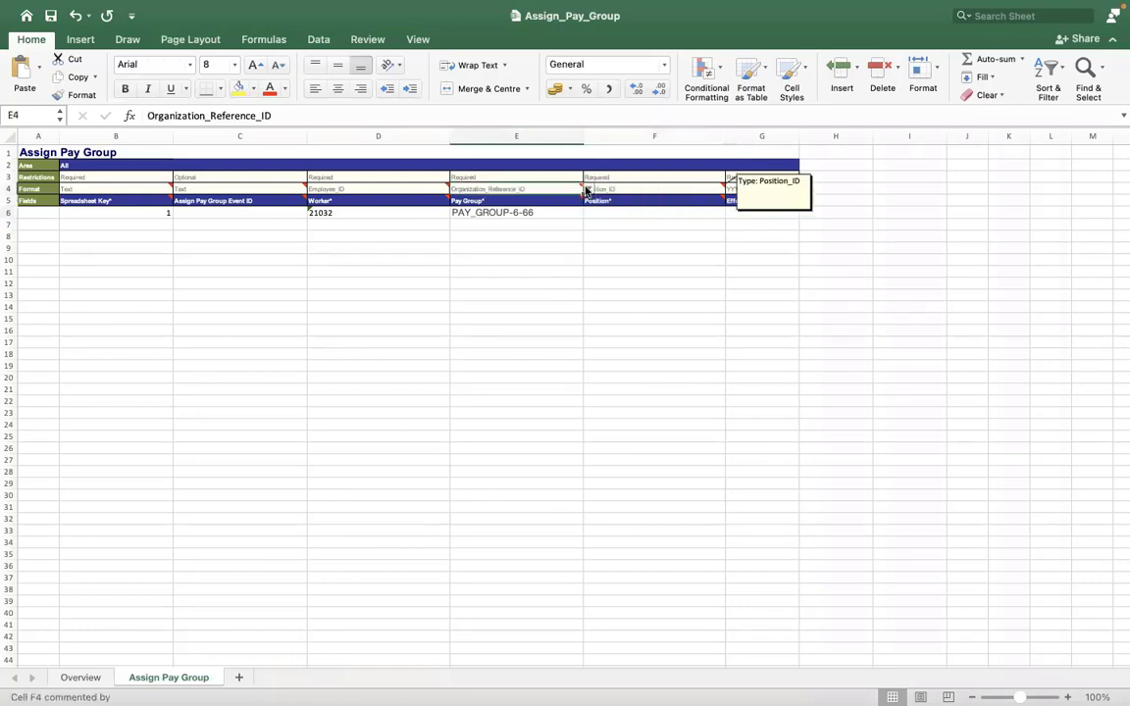
click(588, 189)
key(Escape)
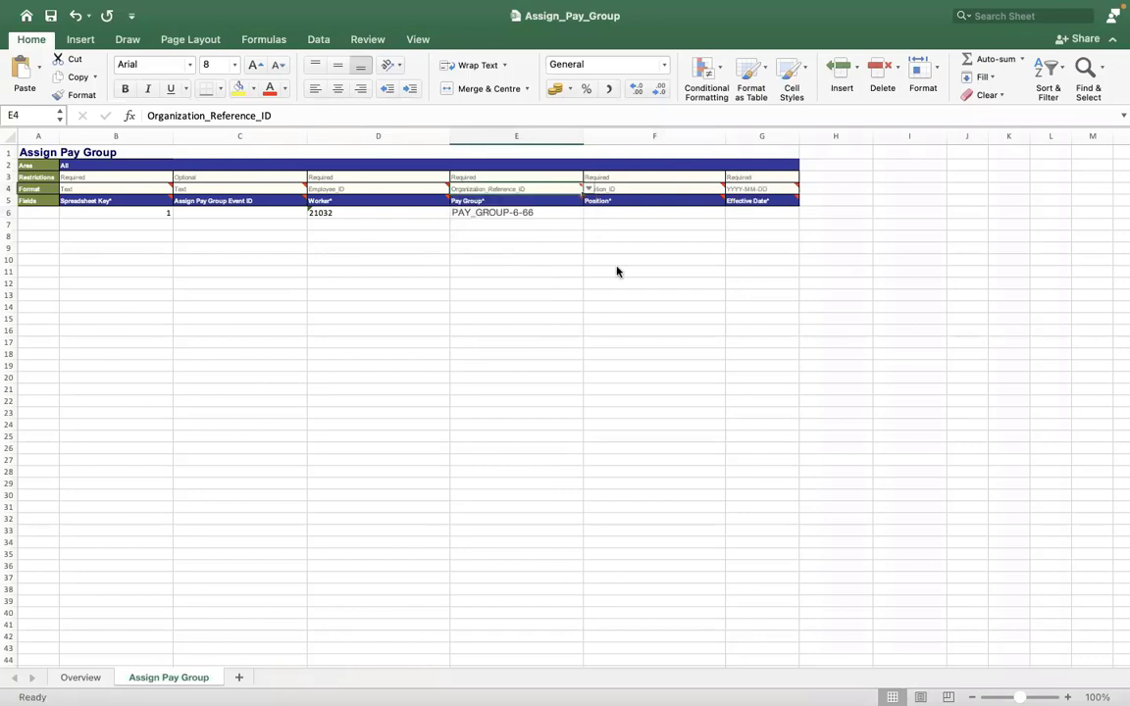
key(ctrl+Right)
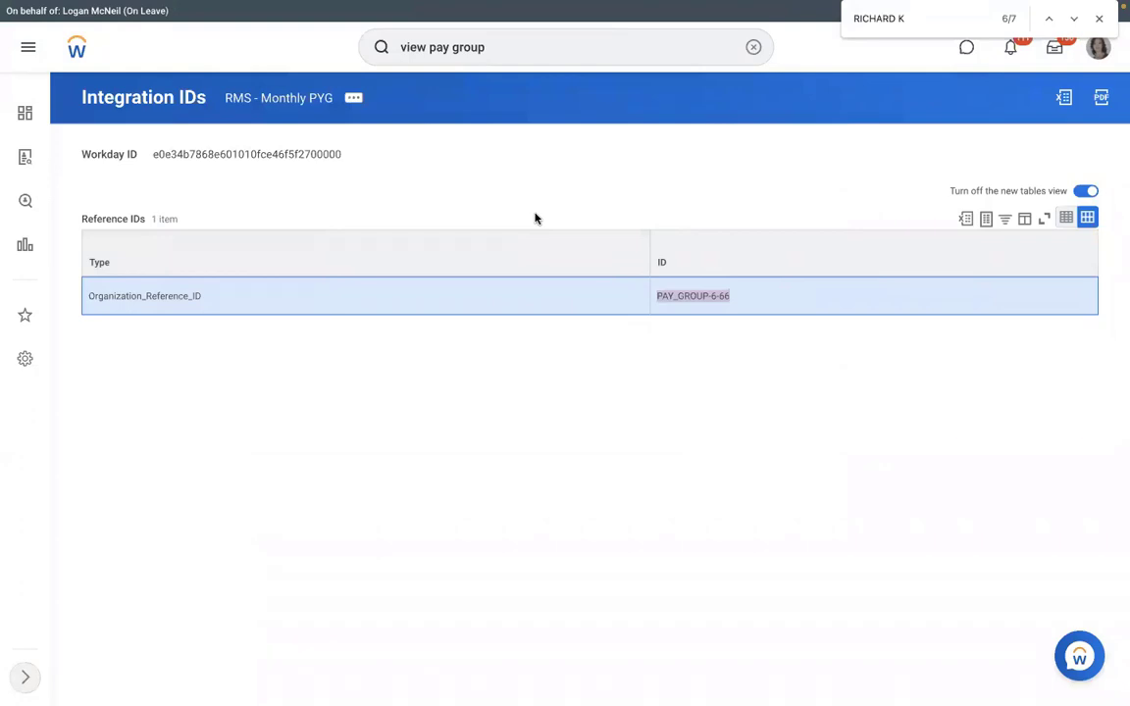
Search the worker's employee ID in Workday and read their position, P-00053 Corporate Paralegal.
key(ctrl+Left)
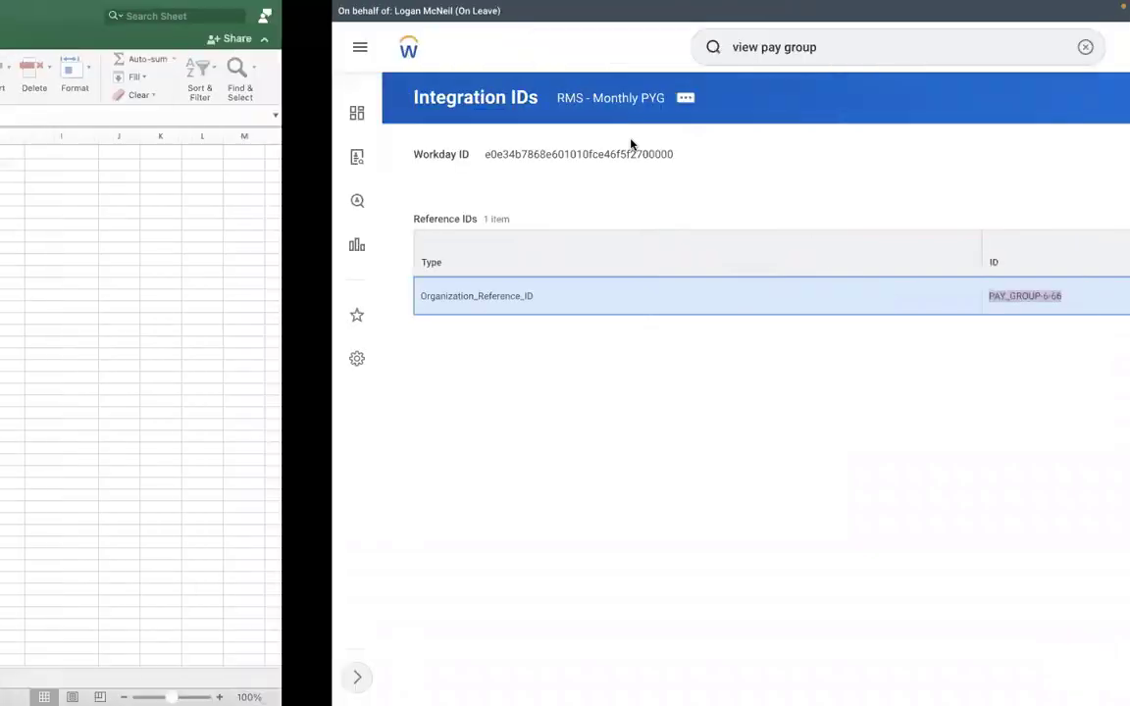
key(ctrl+Right)
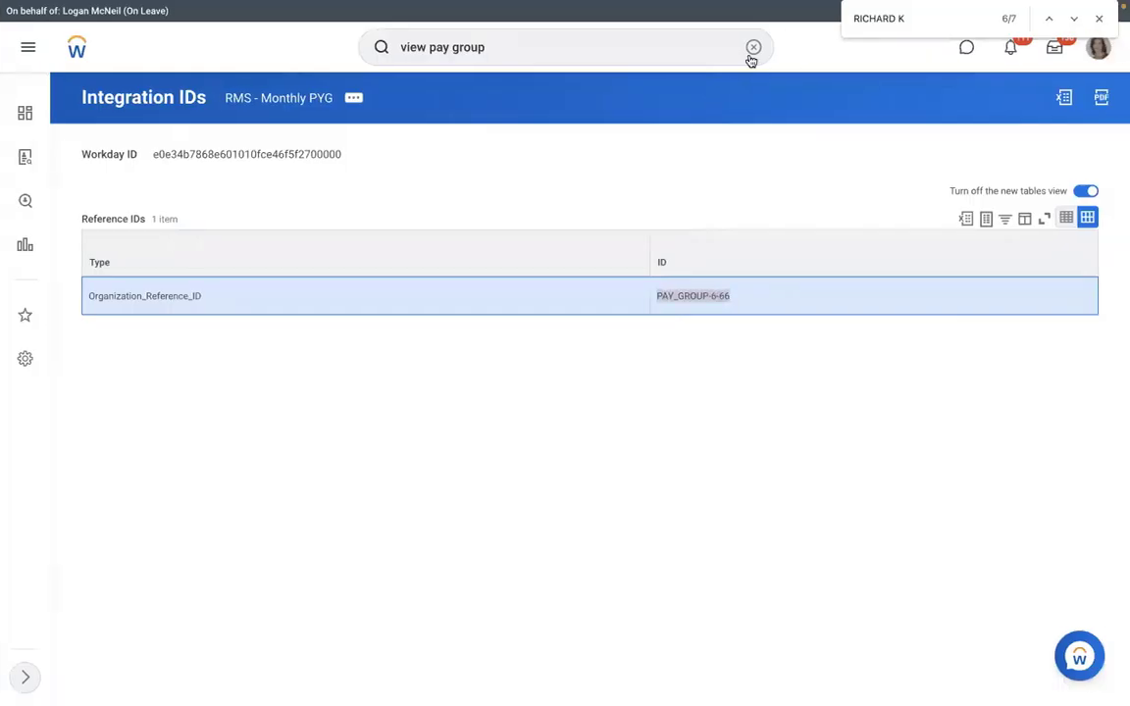
click(752, 48)
text(2)
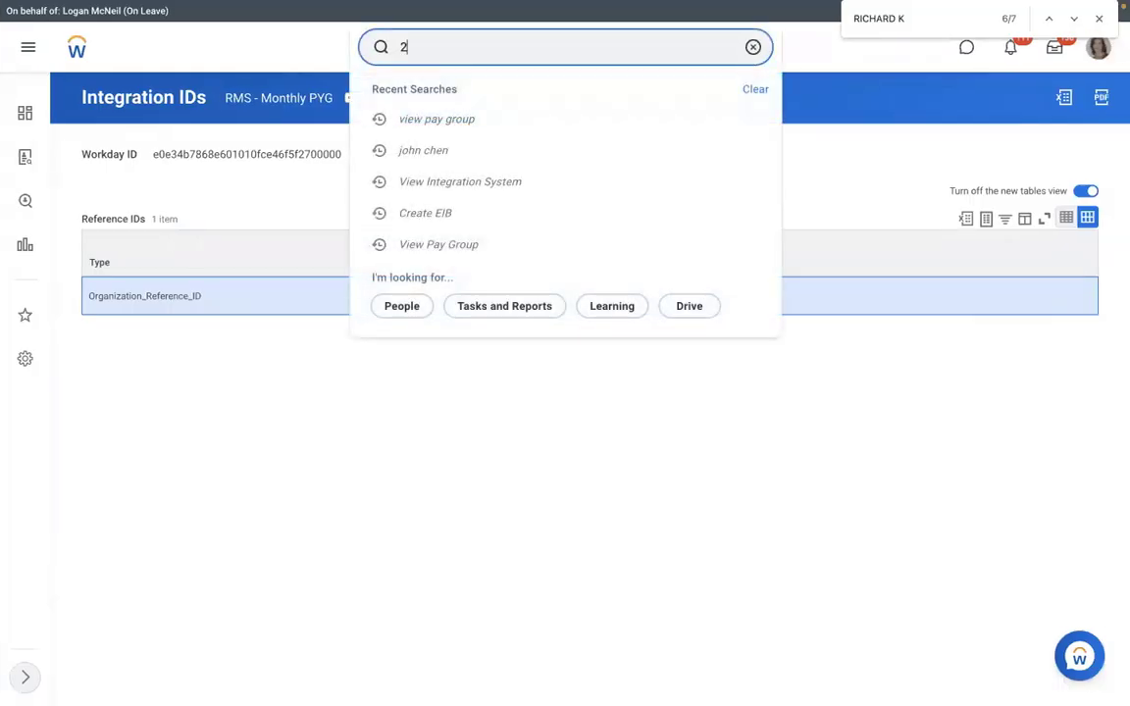
text(1032)
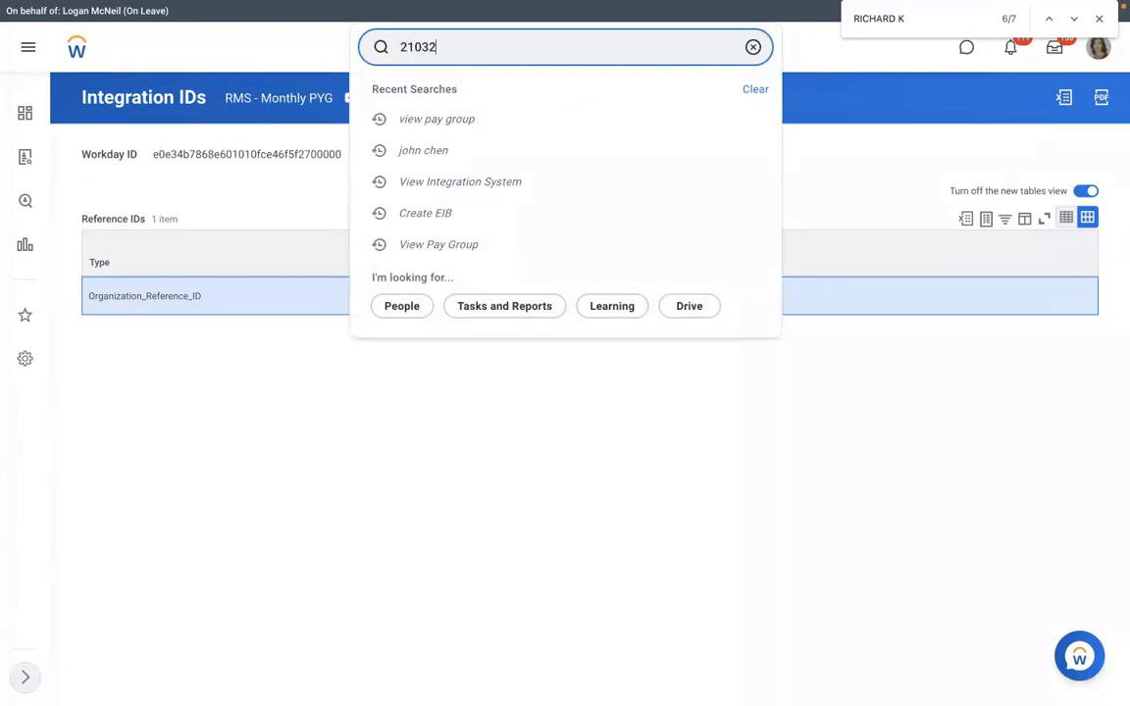
click(586, 102)
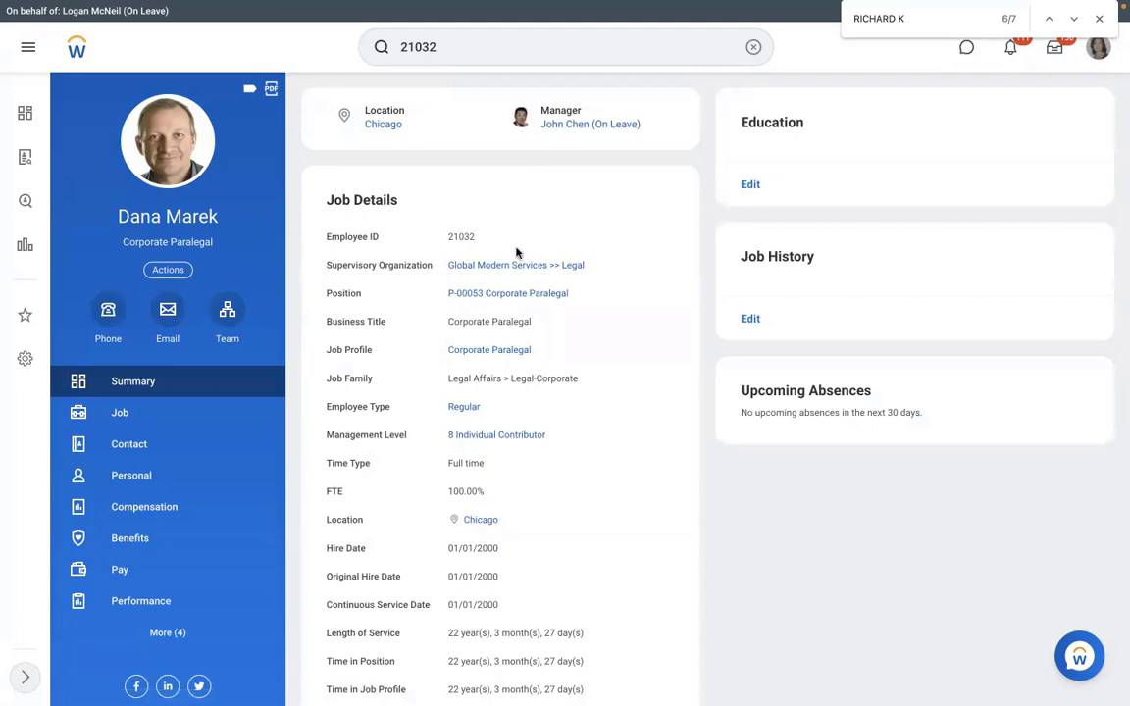
mouse_move(543, 297)
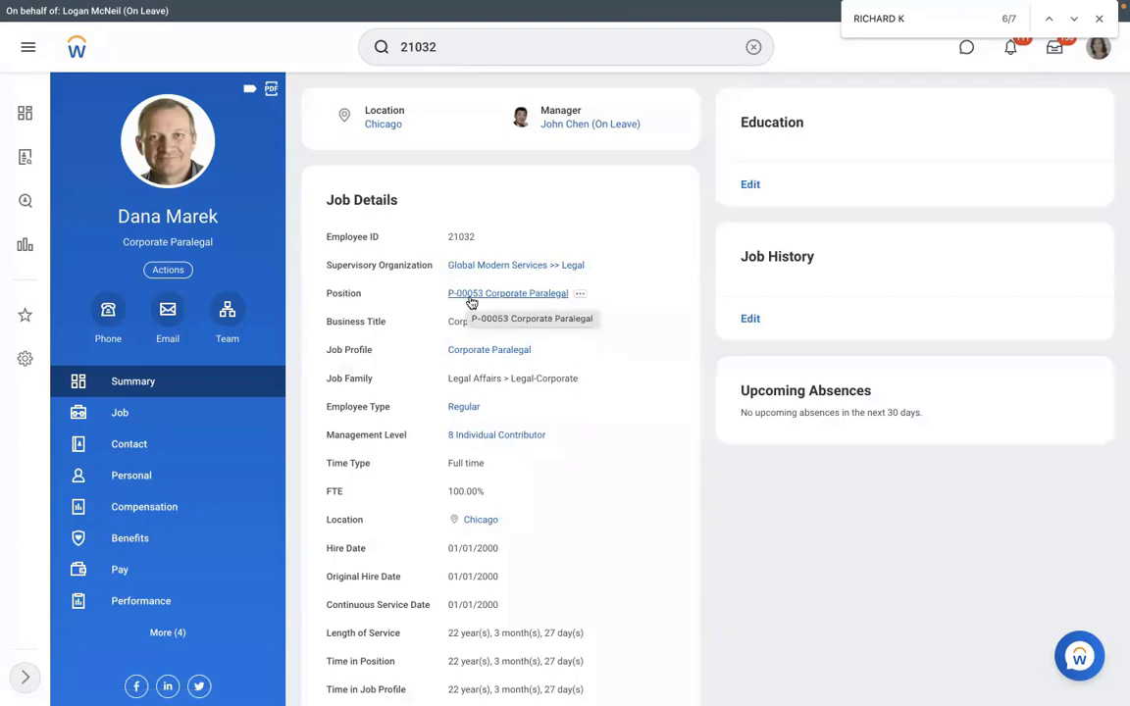
Return to Excel and start editing Position cell F6.
key(ctrl+Right)
key(ctrl+Left)
key(ctrl+Left)
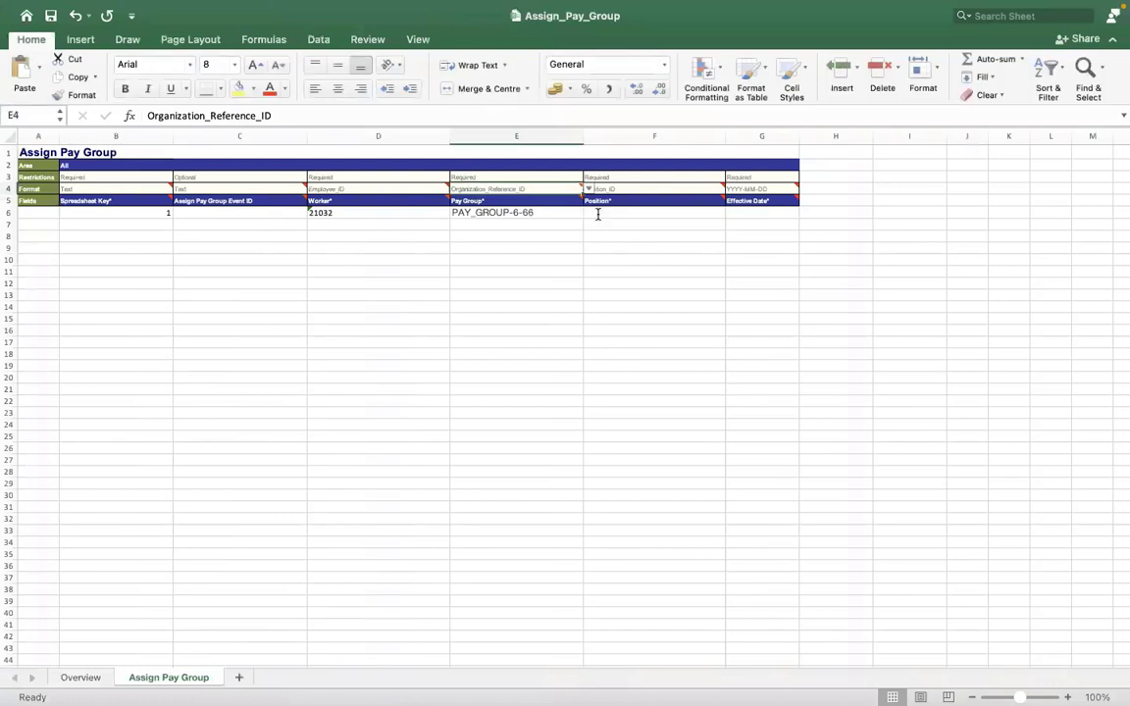
double_click(598, 214)
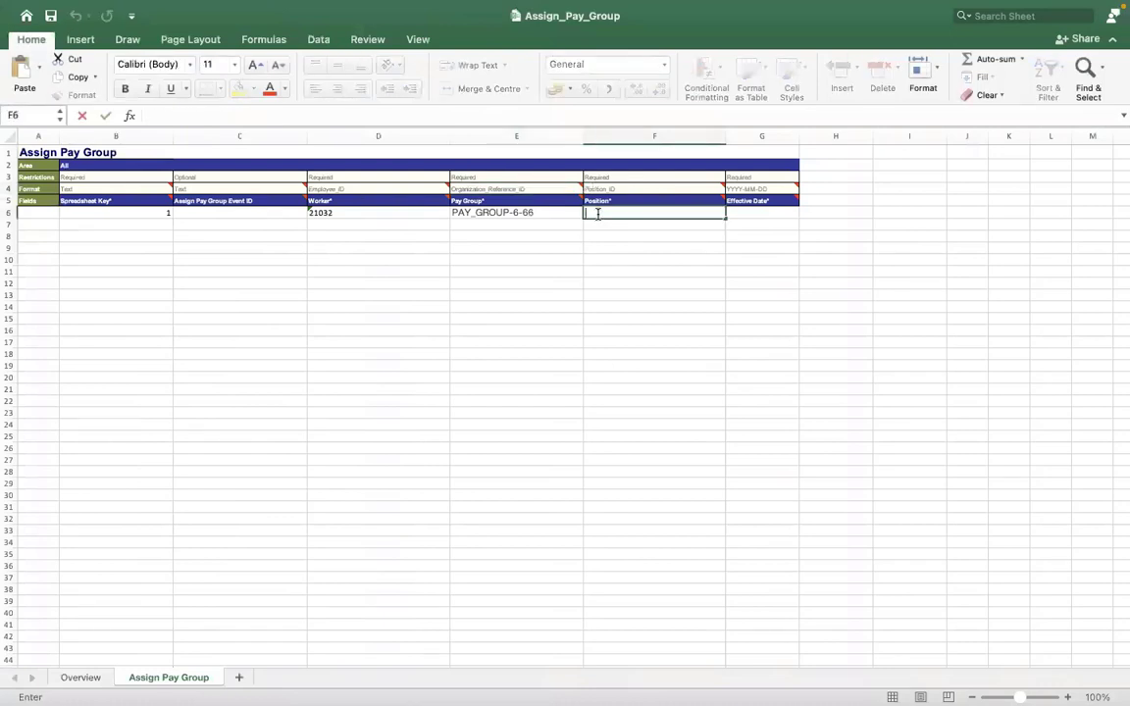
Type position ID P-00053 into F6, confirming it against Workday, and commit it.
text(P-000)
key(ctrl+Right)
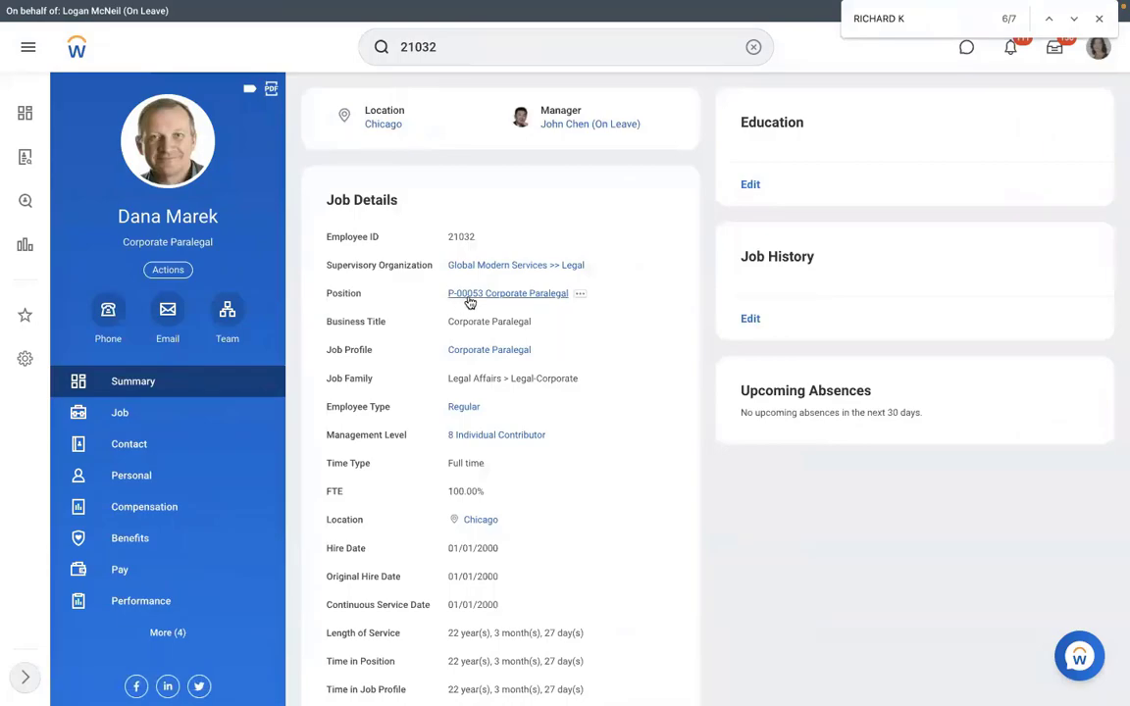
key(ctrl+Left)
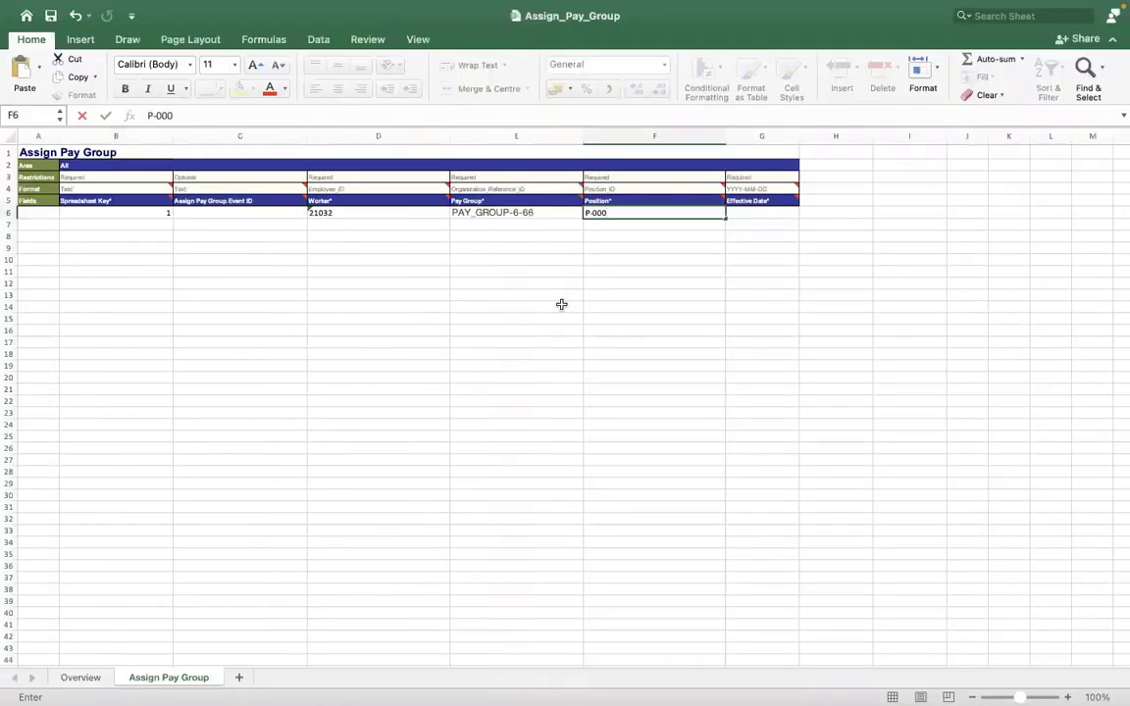
text(53)
click(689, 287)
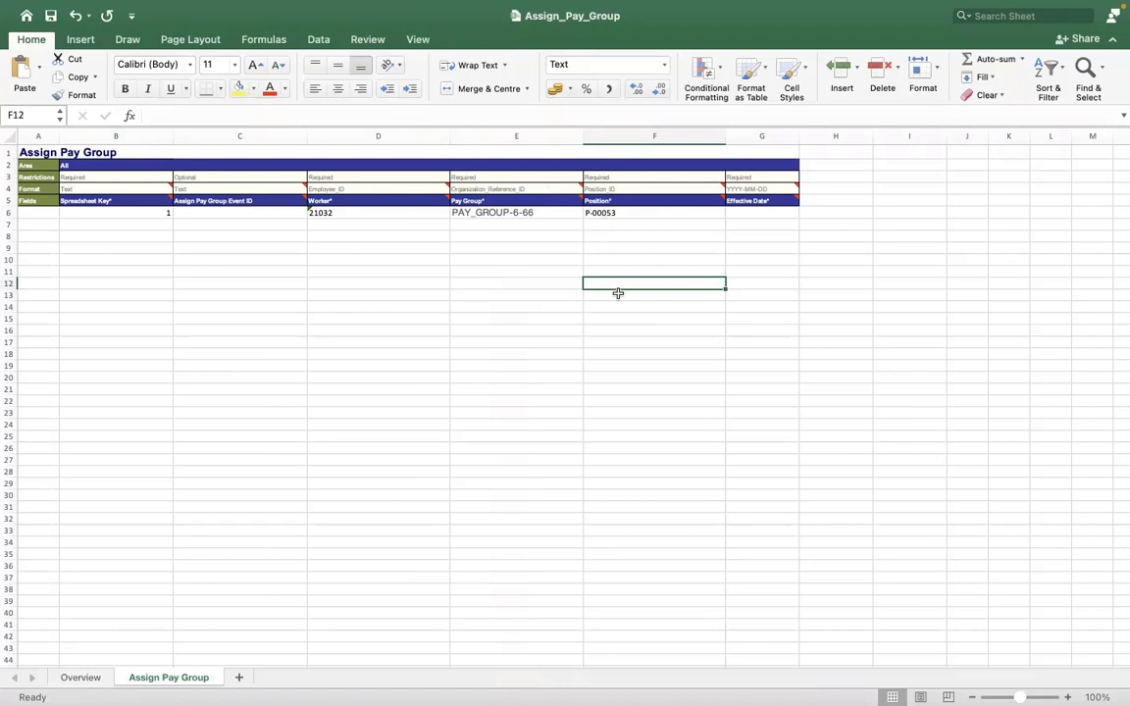
Type 2022/01/05 into Effective Date cell G6 and confirm it.
click(752, 211)
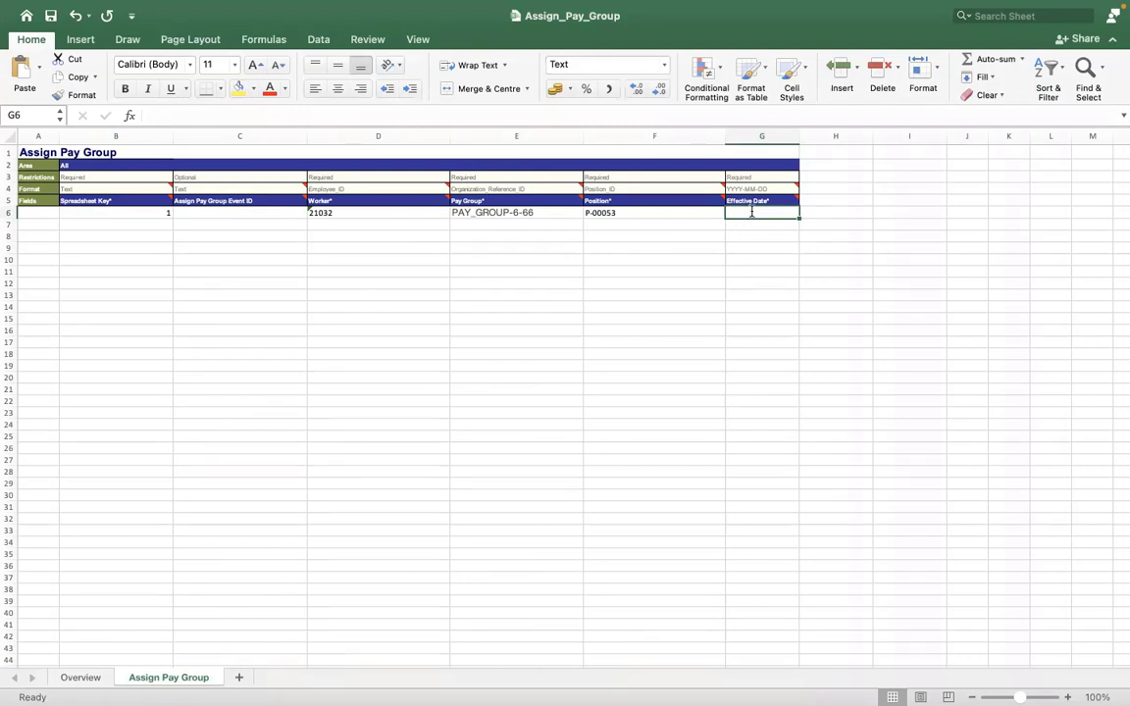
text(2022)
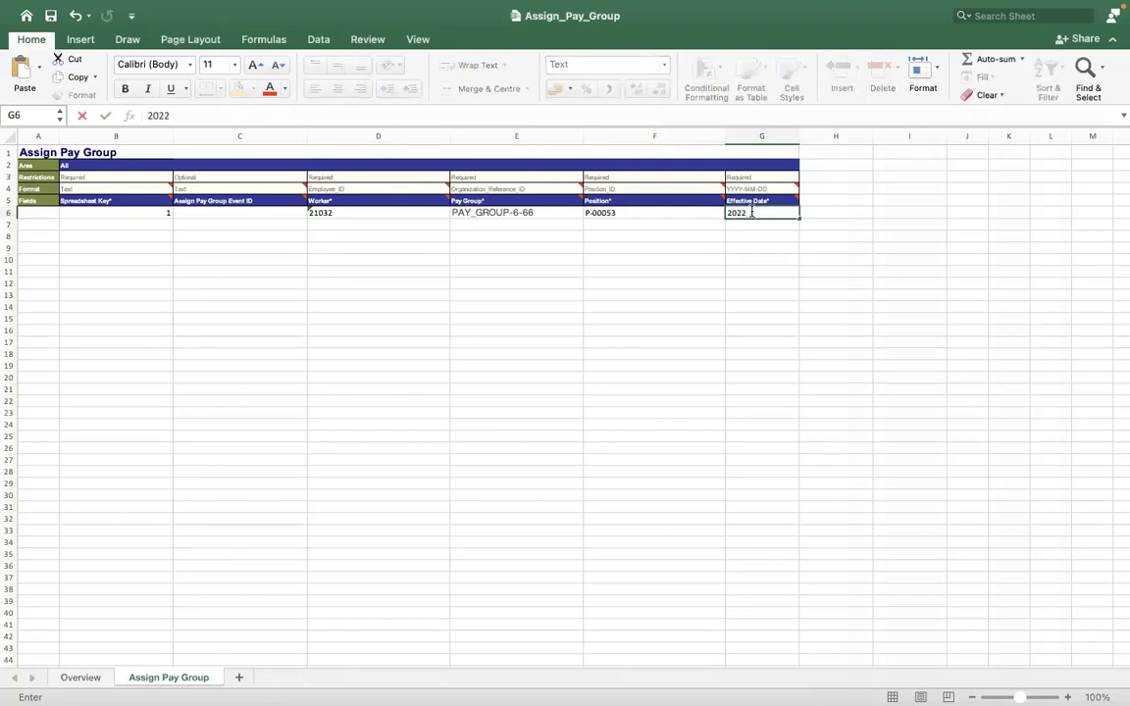
text(/01/05)
key(Return)
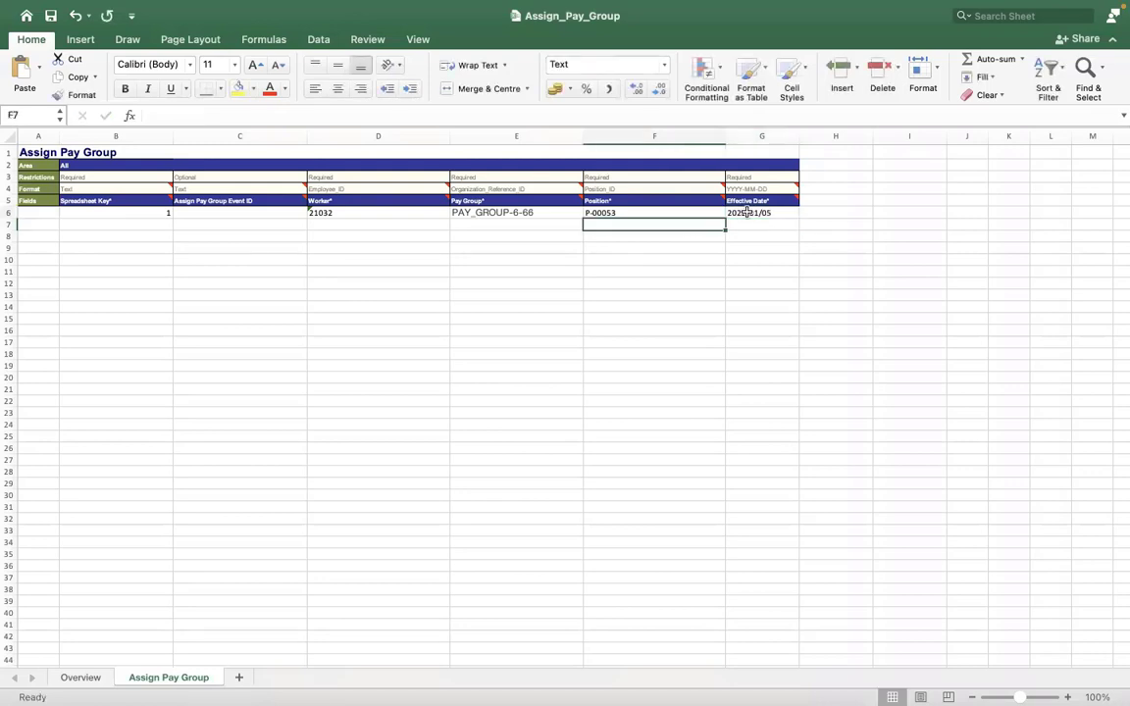
click(747, 212)
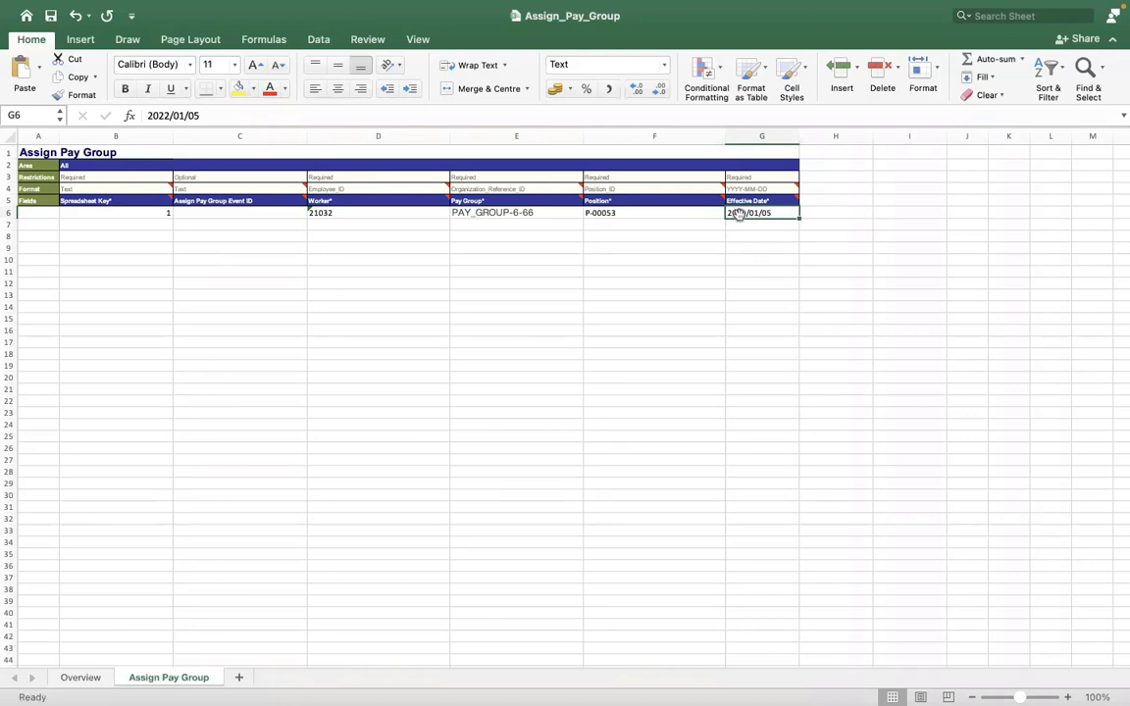
Bring up the Format Cells settings for Effective Date cell G6.
right_click(739, 215)
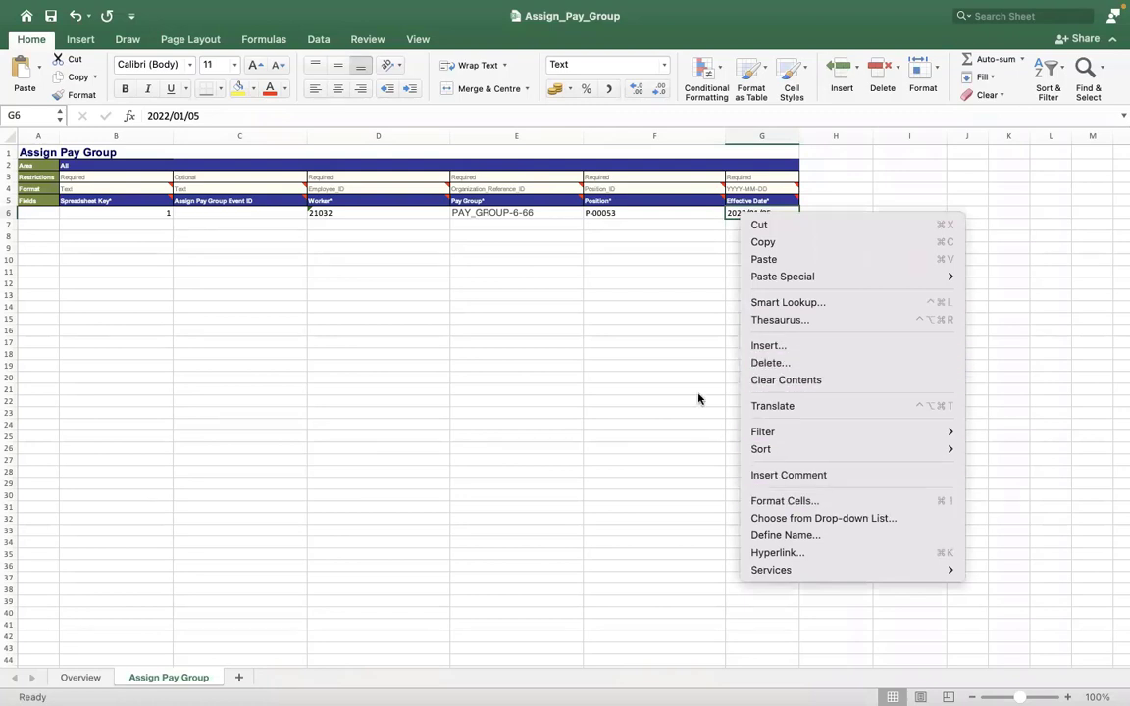
click(686, 235)
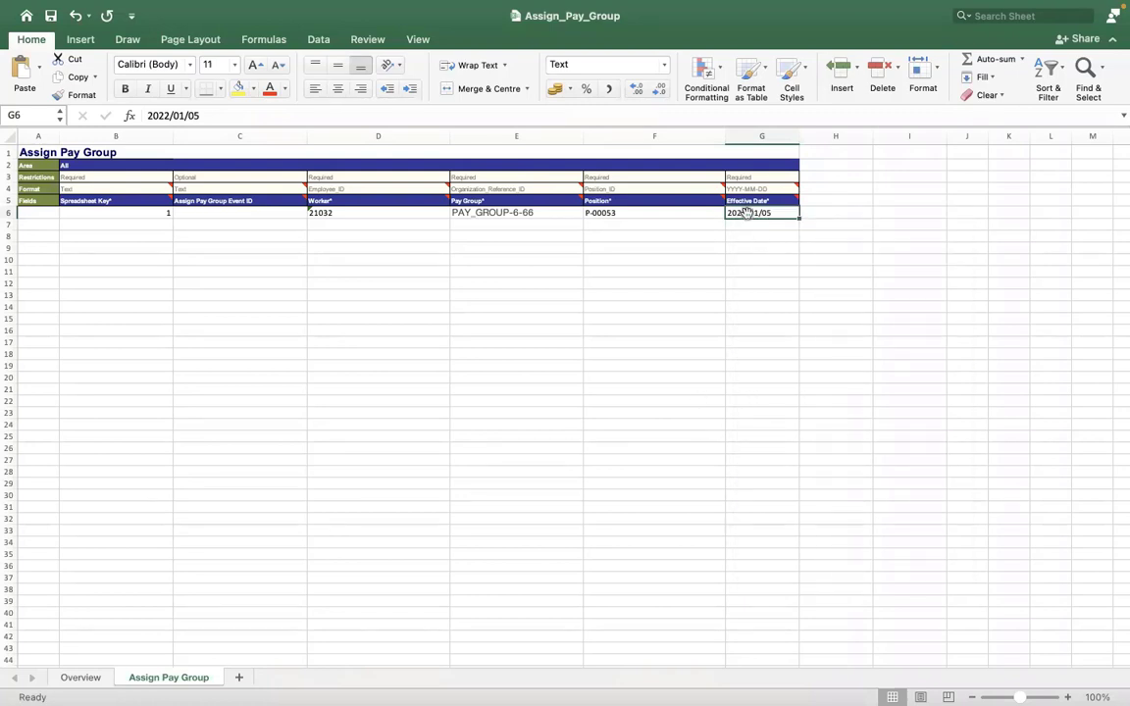
right_click(747, 215)
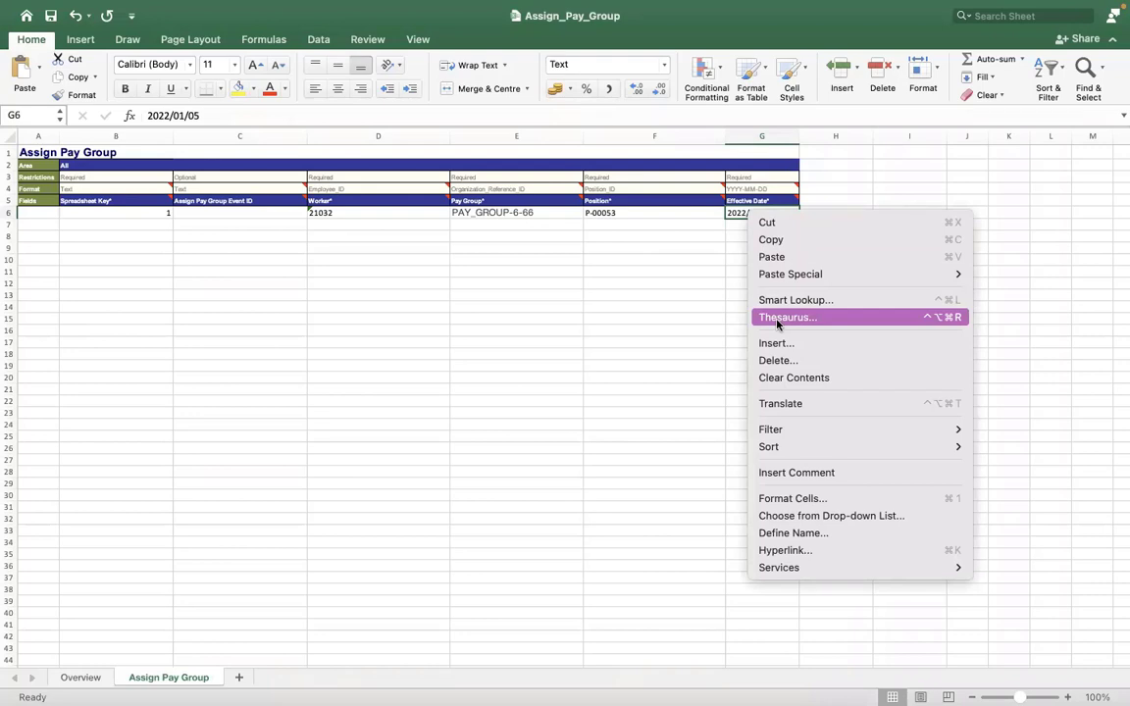
click(681, 219)
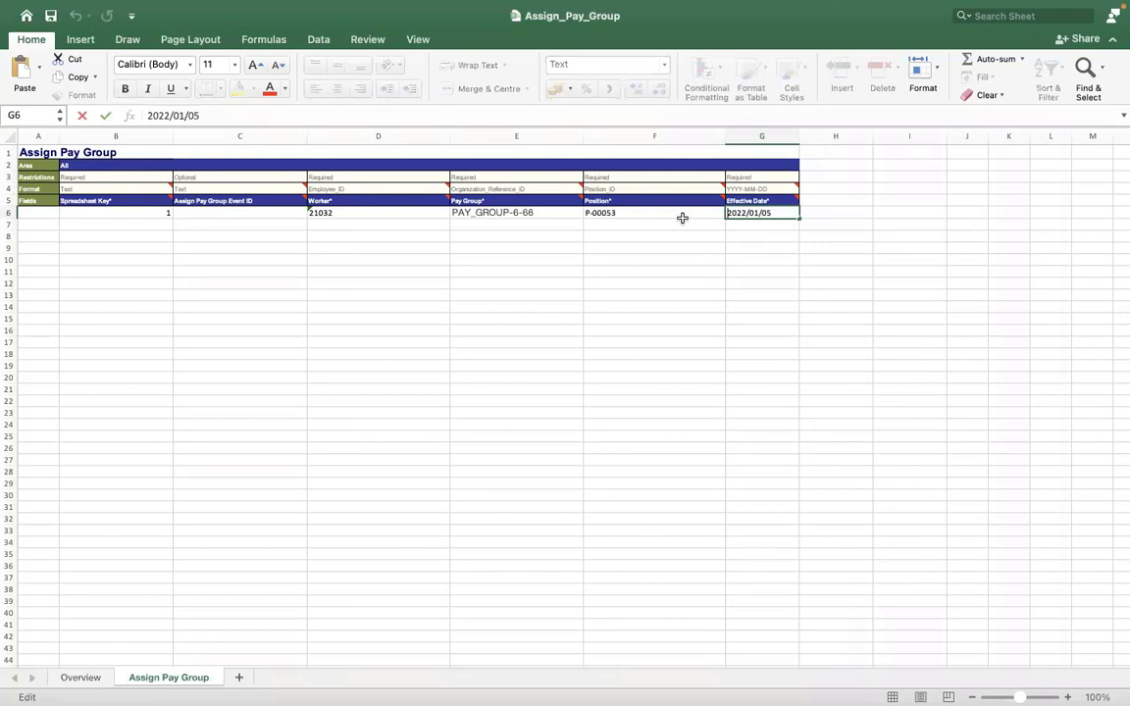
click(682, 218)
click(743, 213)
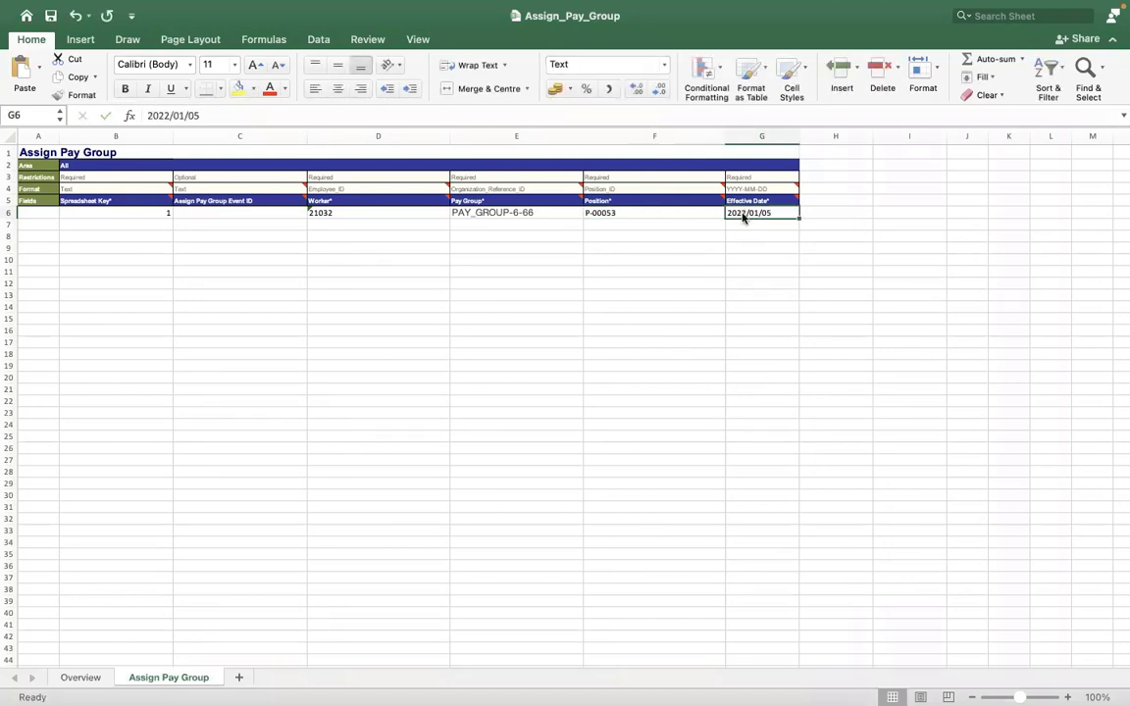
right_click(742, 215)
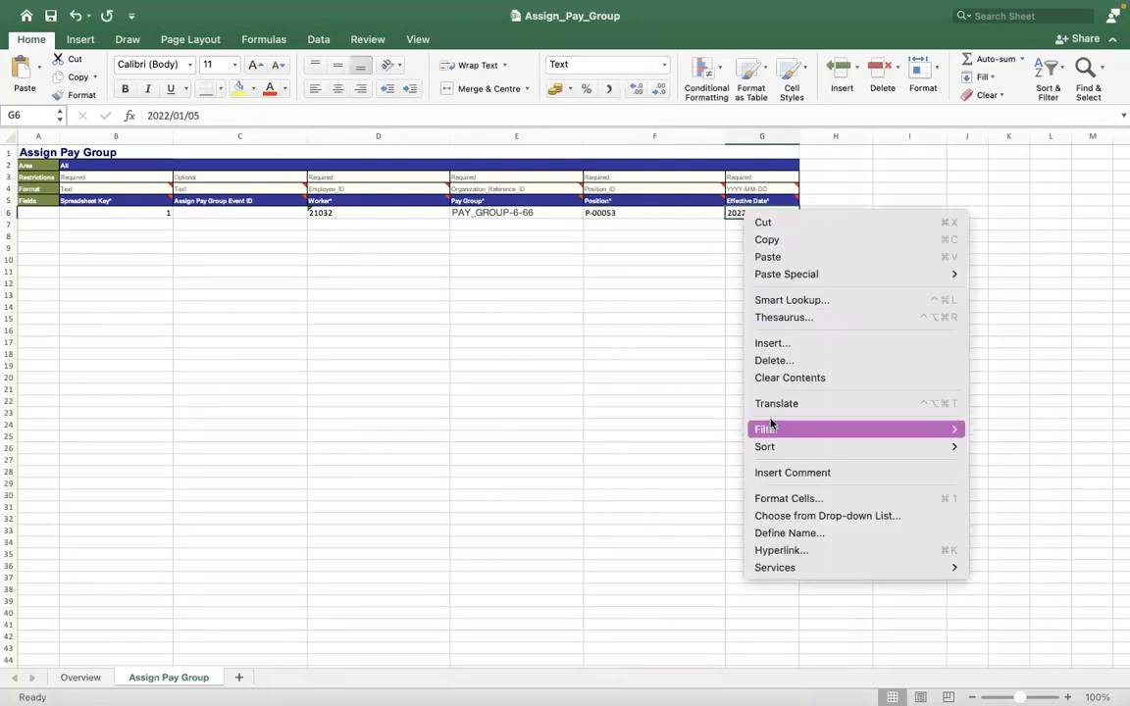
click(778, 501)
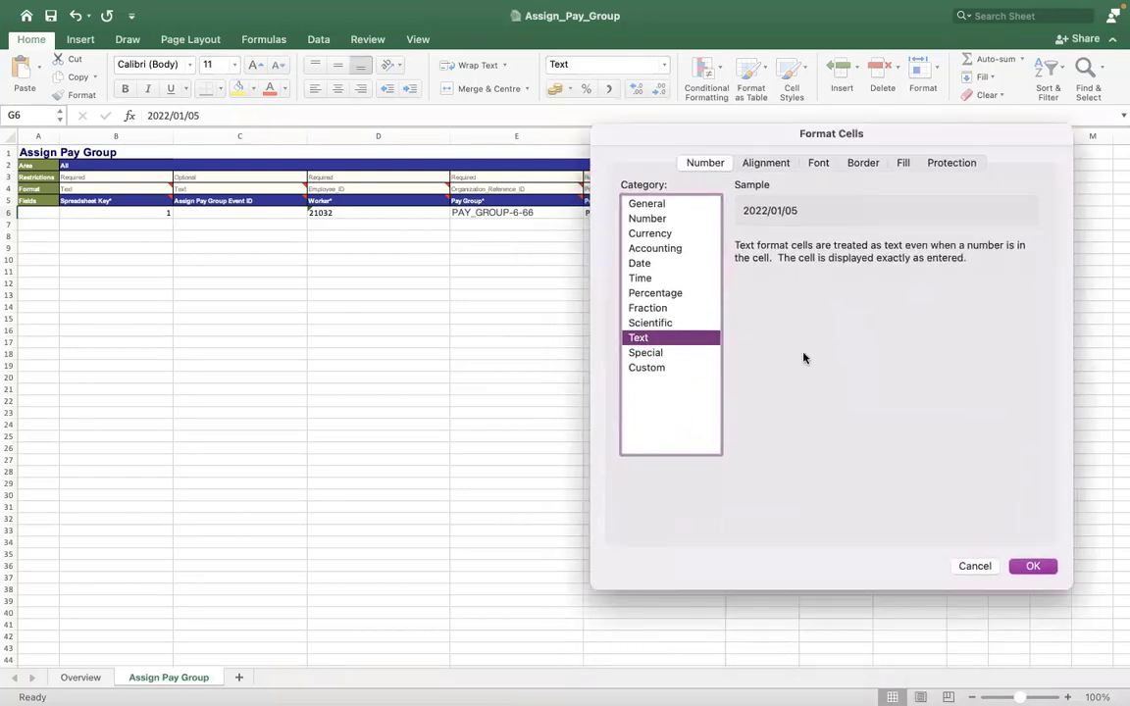
Apply the Date category with the 2012-03-14 year-month-day style to G6.
drag(804, 353, 798, 338)
click(640, 248)
click(878, 430)
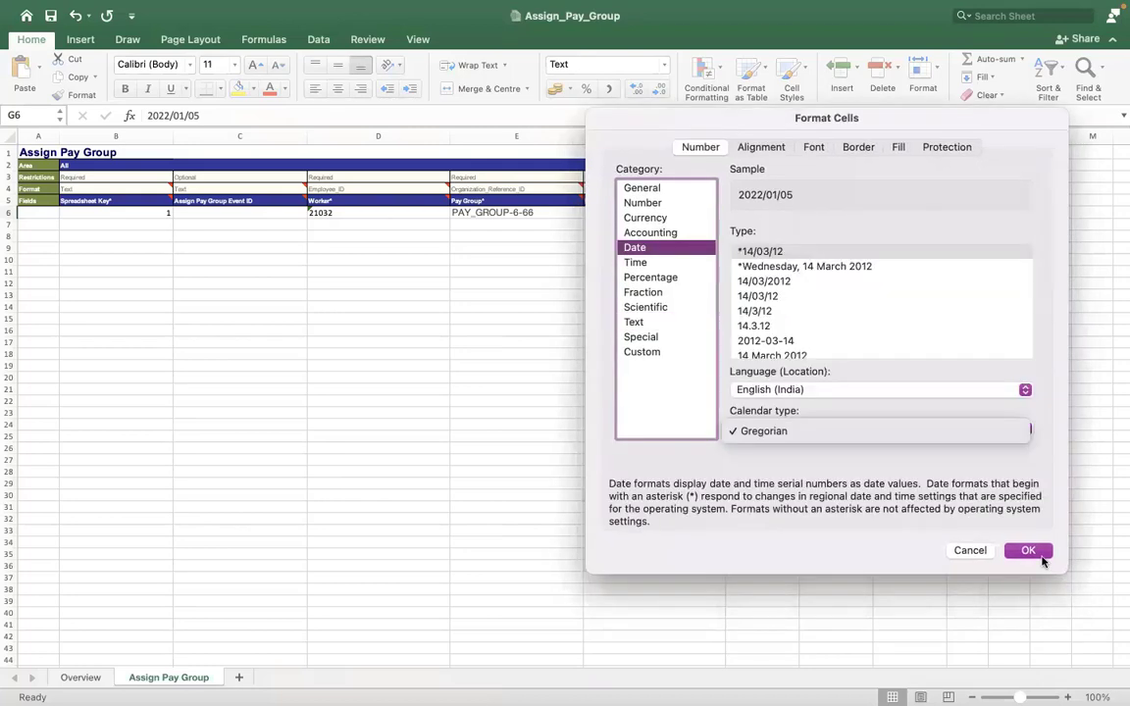
click(1037, 559)
click(765, 341)
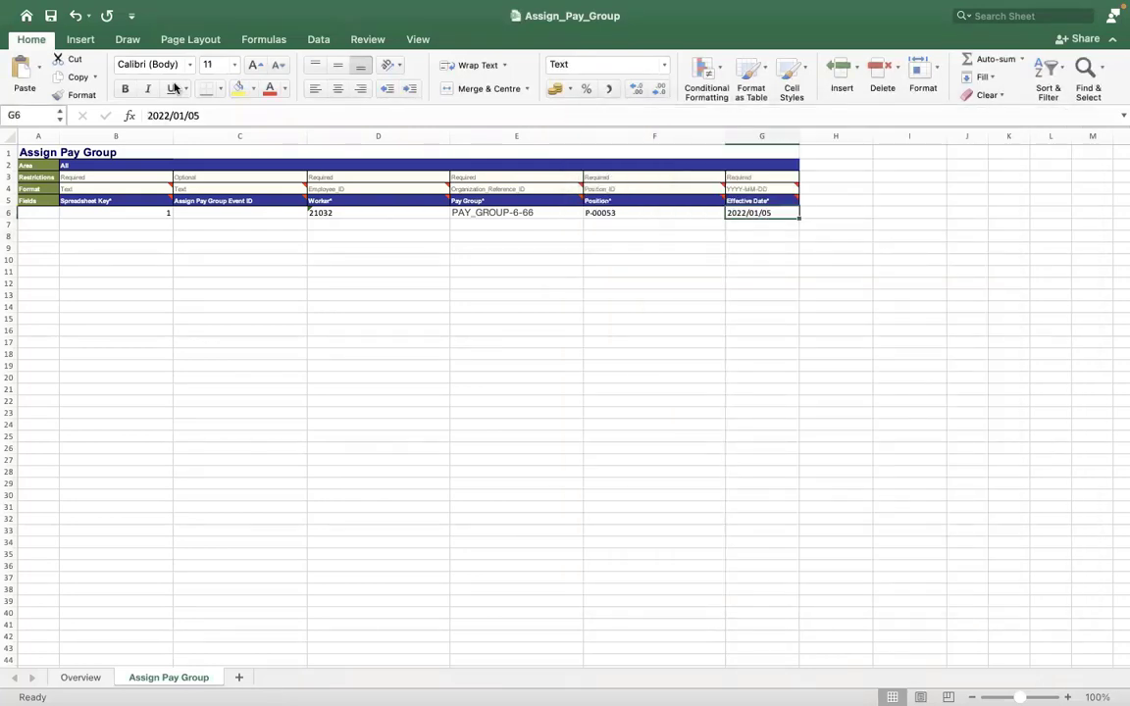
click(446, 291)
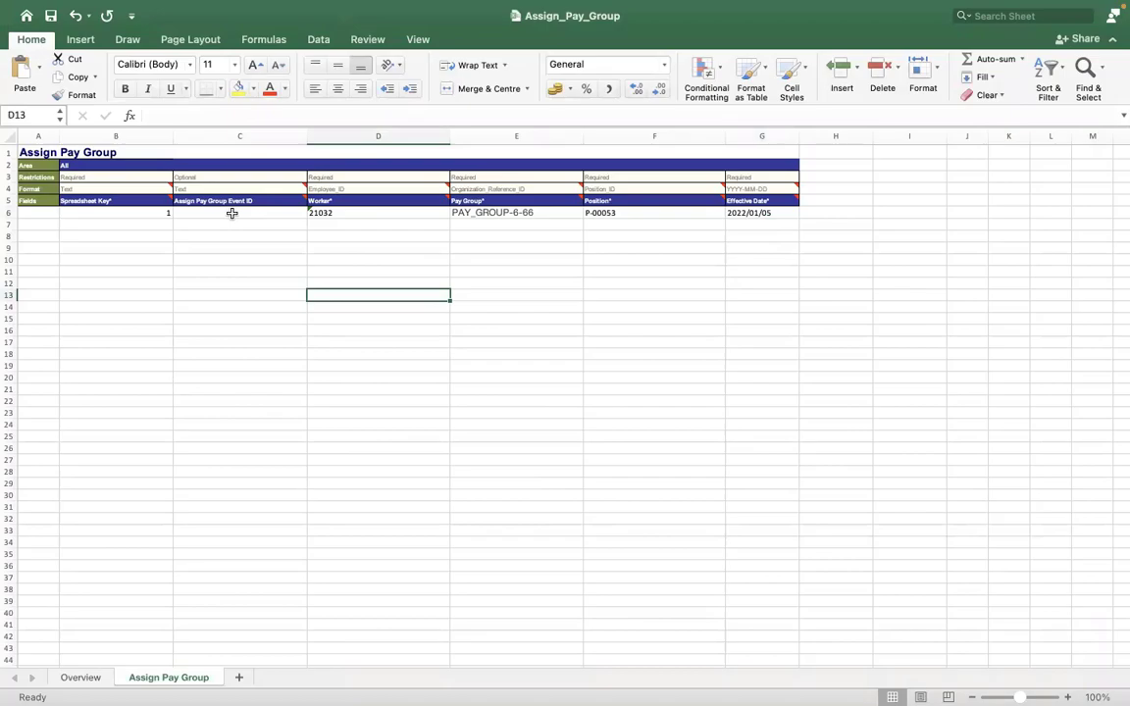
Run View Pay Group for RMS - Monthly PYG and open the third member's job details.
key(ctrl+Right)
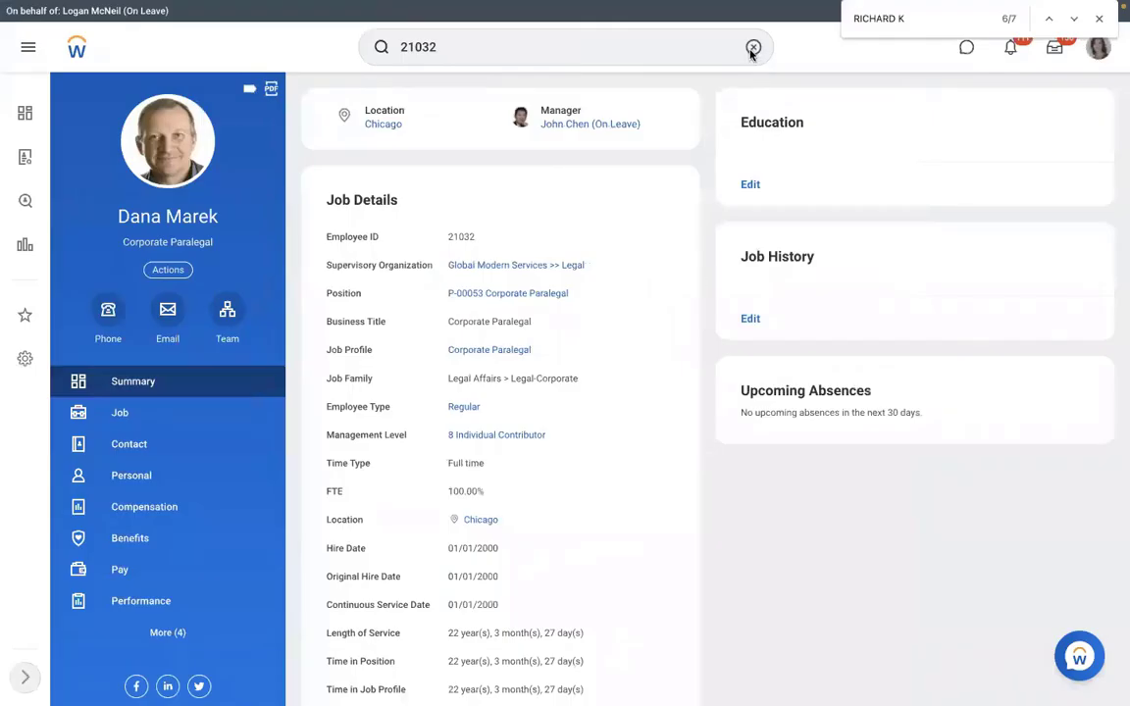
click(752, 47)
text(VIEW )
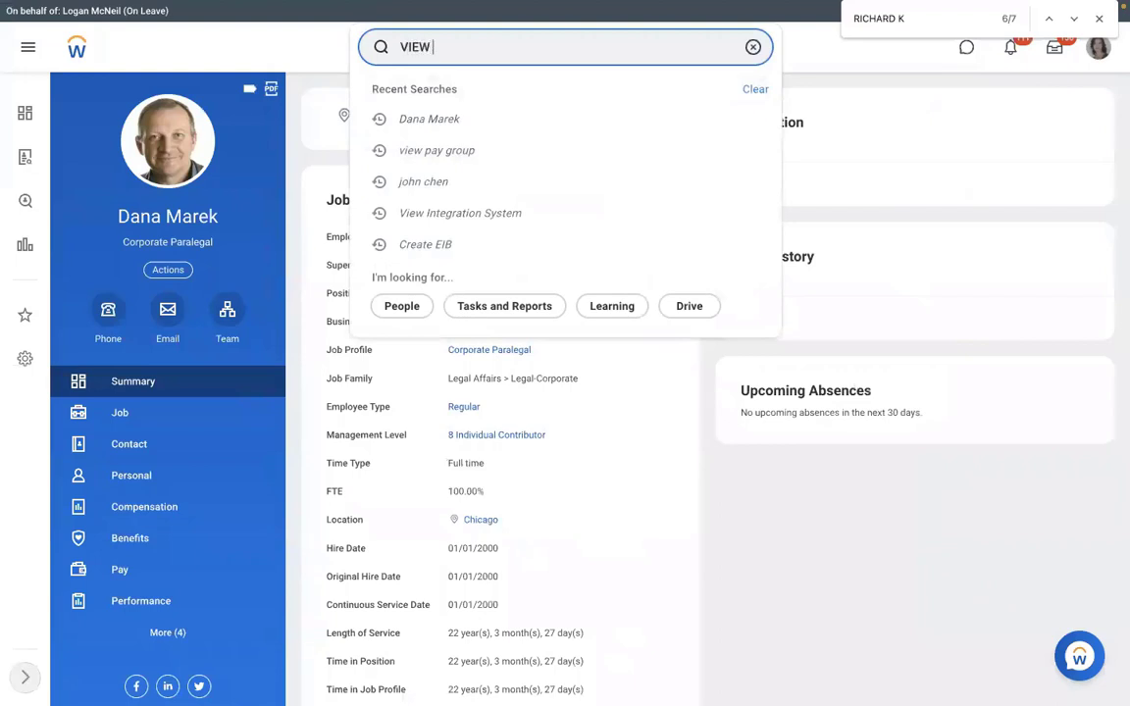
text(PAY GROUP)
click(692, 90)
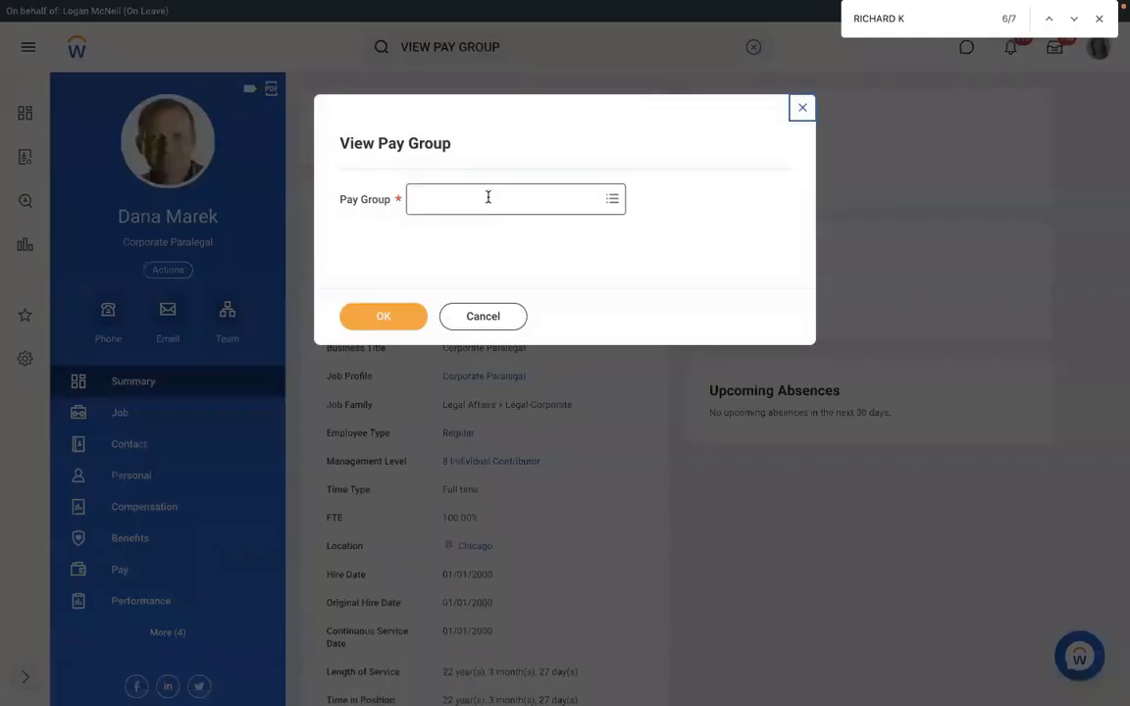
click(487, 197)
text(RMS)
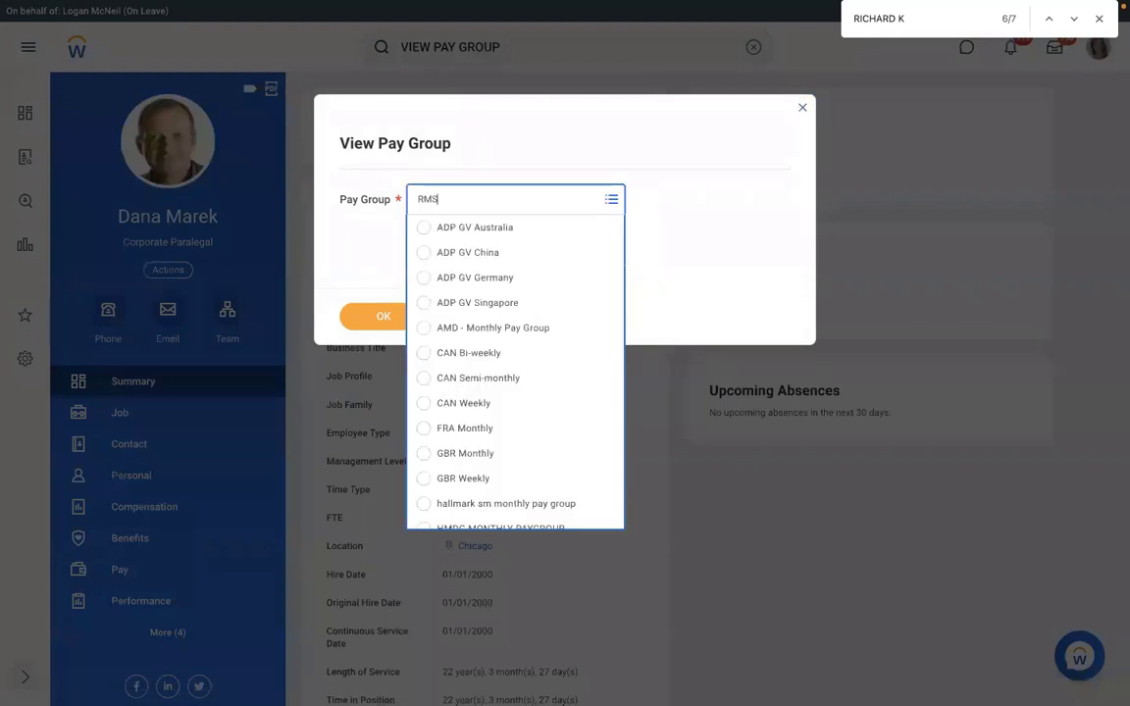
key(Return)
click(383, 314)
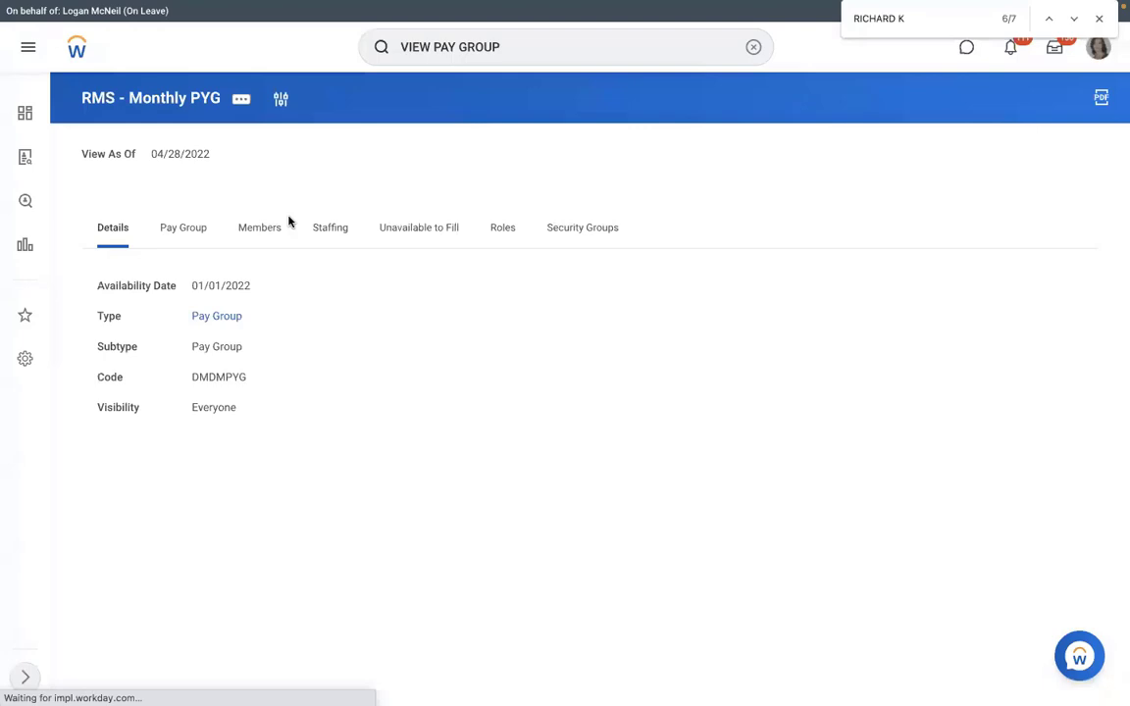
click(282, 225)
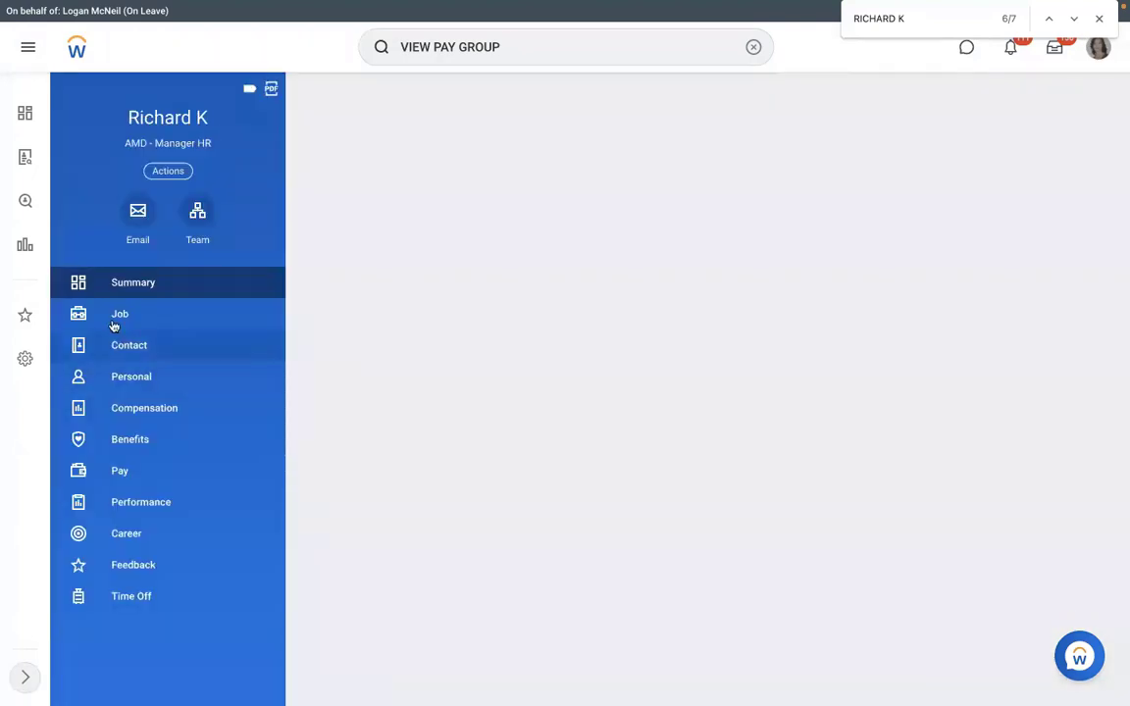
click(114, 322)
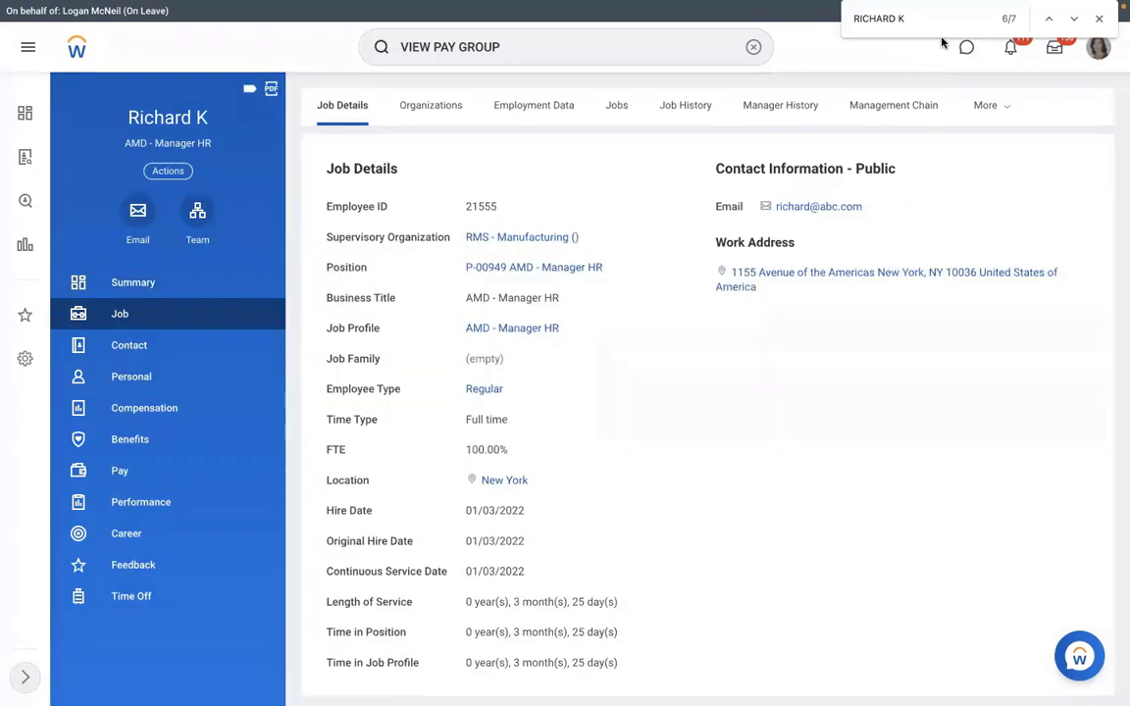
From the worker's history, view the Assign Pay Group event's Integration IDs and select the Assign_Pay_Group_Event_ID row.
click(984, 106)
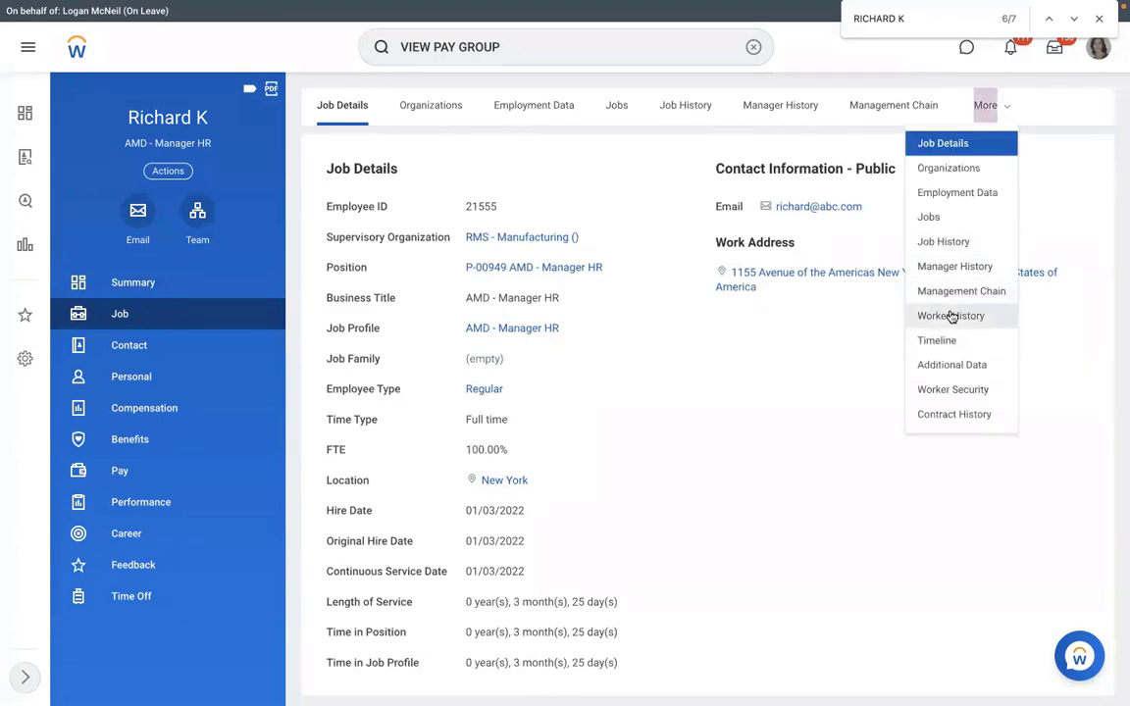
click(950, 316)
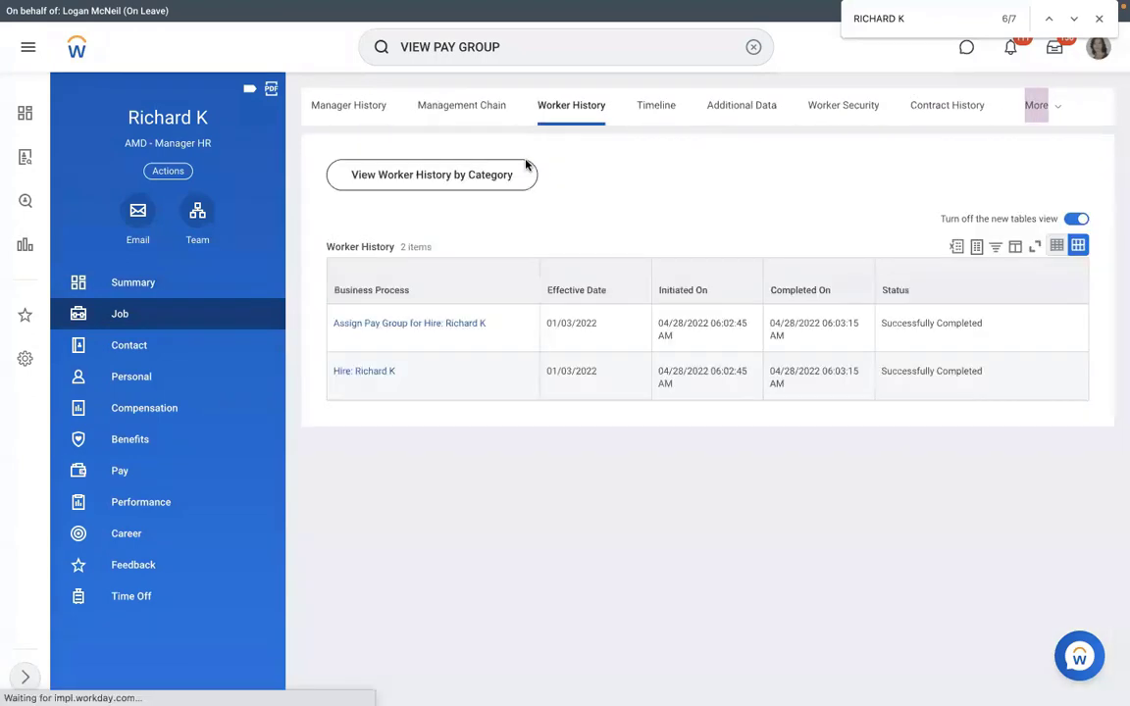
click(497, 324)
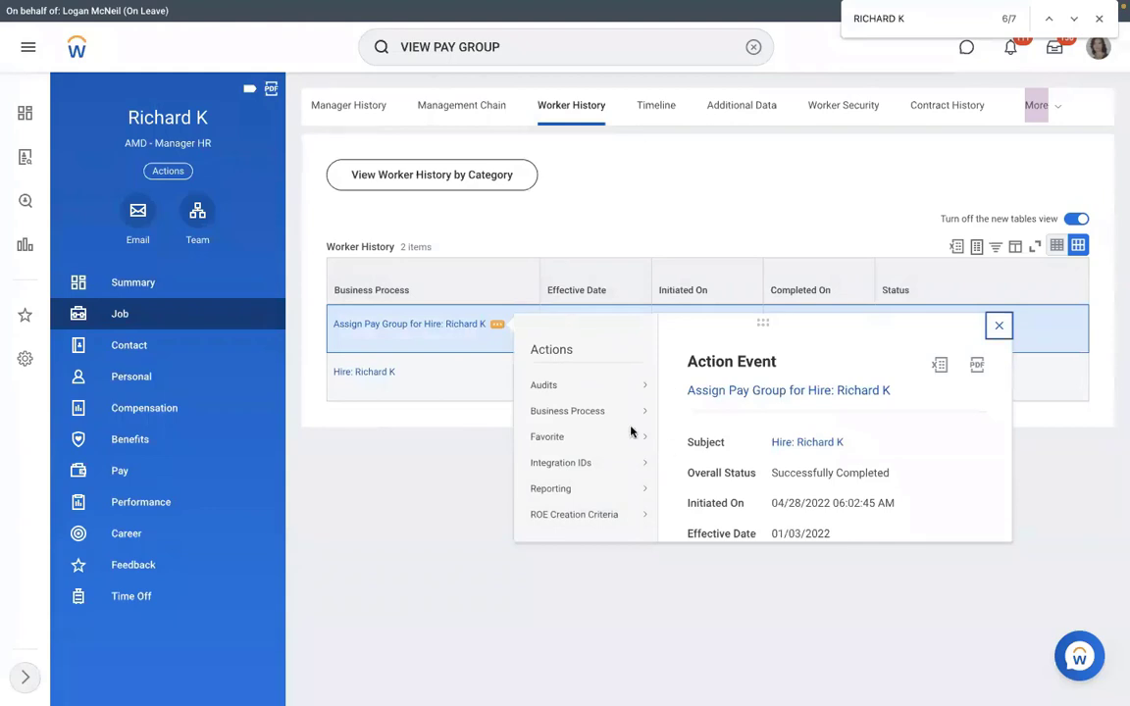
mouse_move(589, 461)
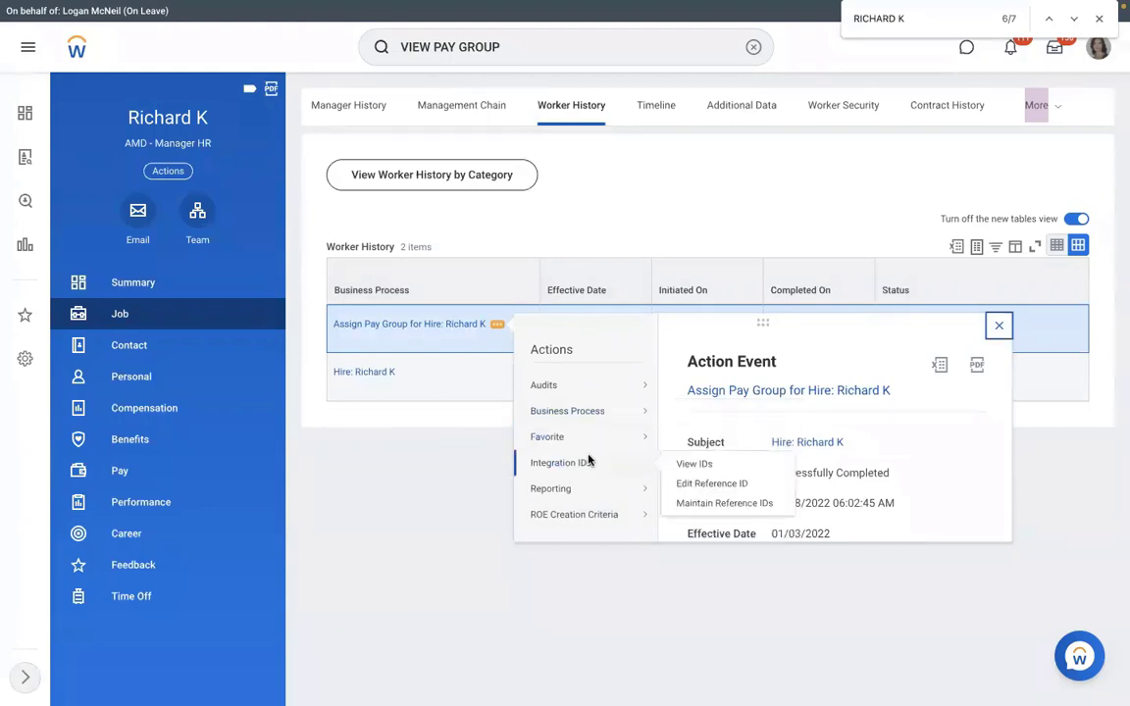
click(691, 463)
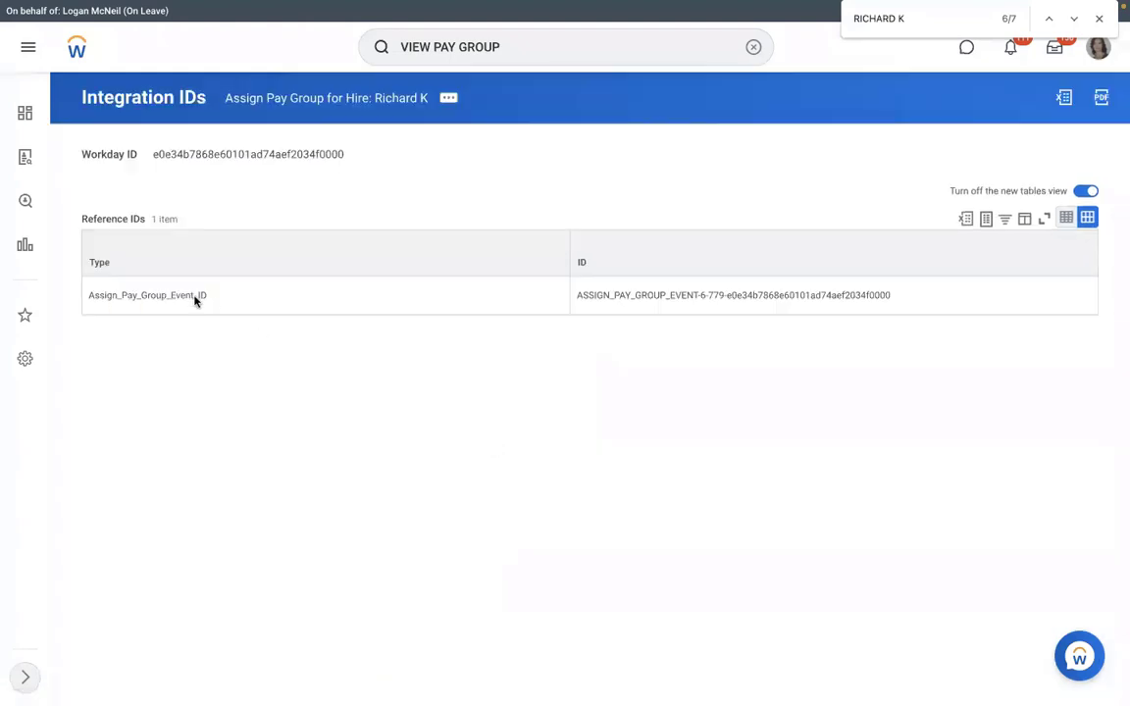
drag(88, 295, 901, 300)
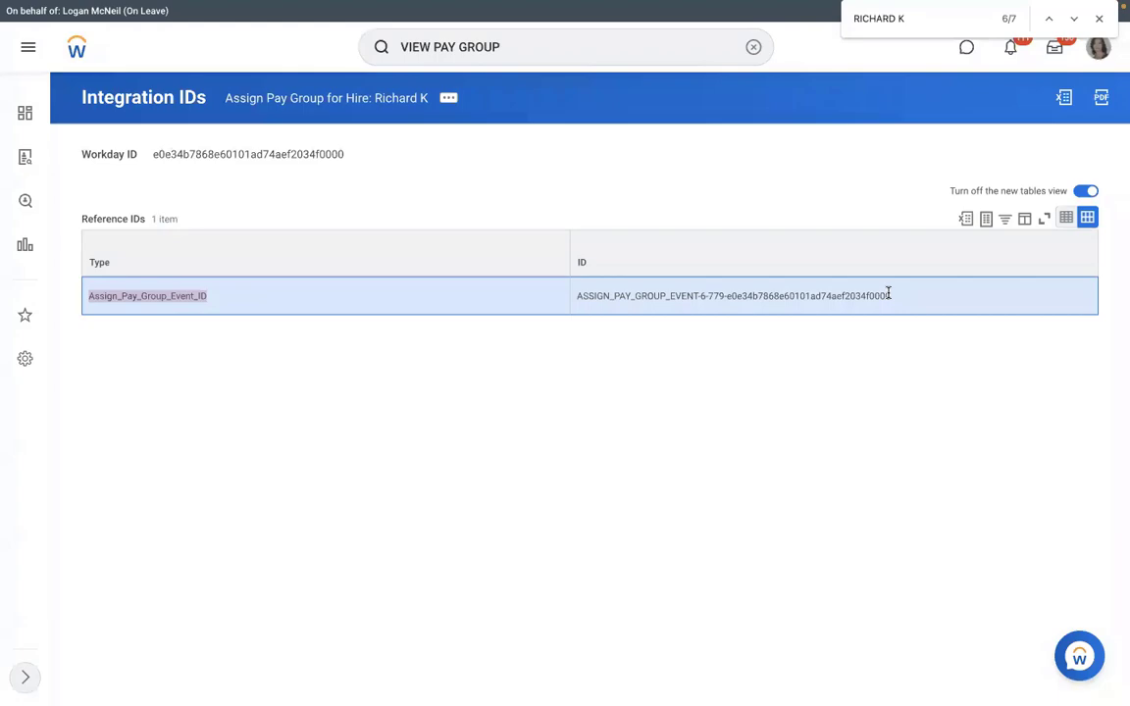
key(ctrl+Left)
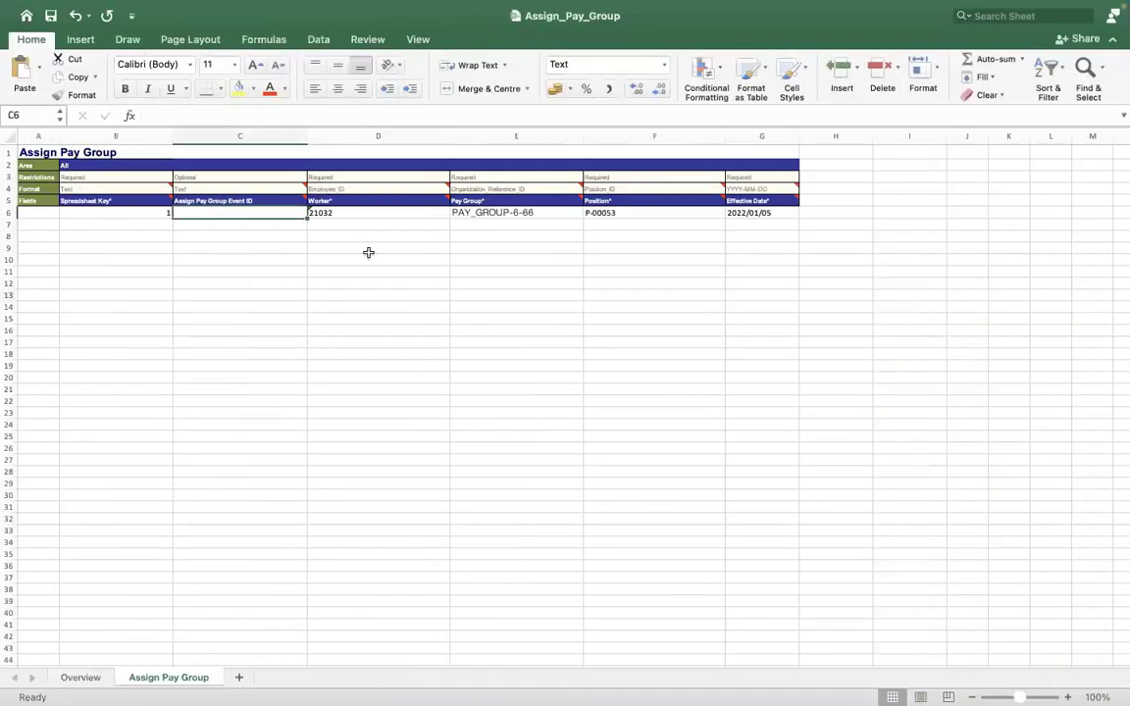
Copy the event ID from Workday, try it in cell C6, then leave C6 empty.
key(ctrl+Right)
drag(572, 297, 893, 298)
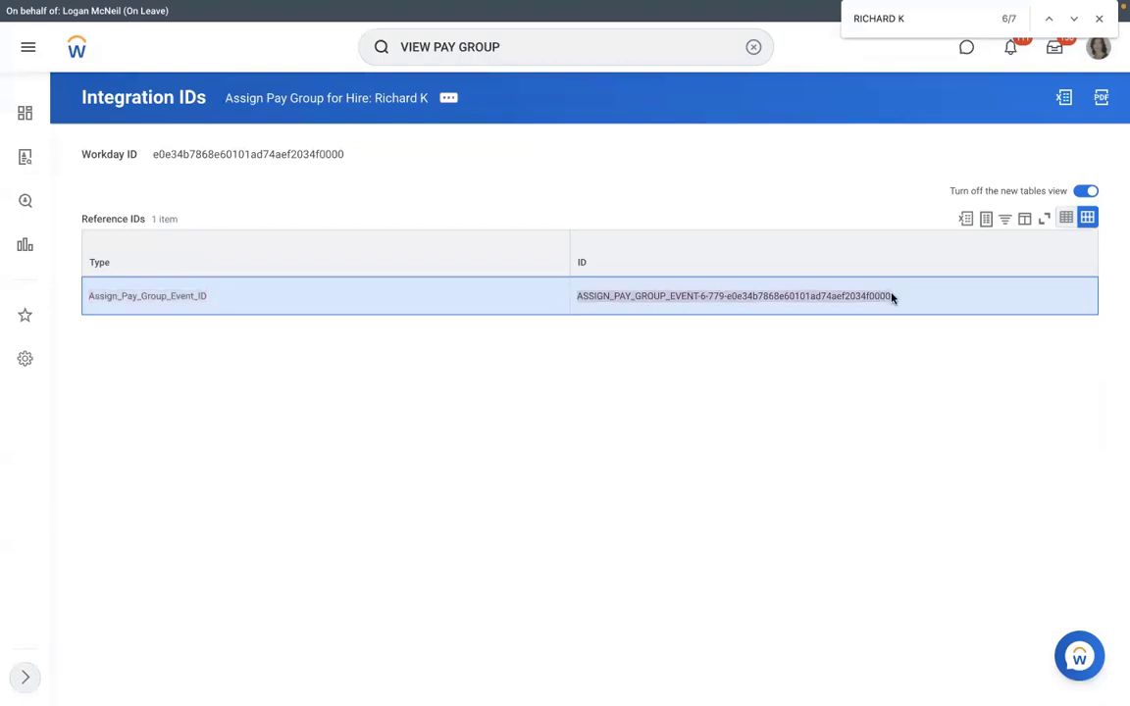
key(ctrl+Left)
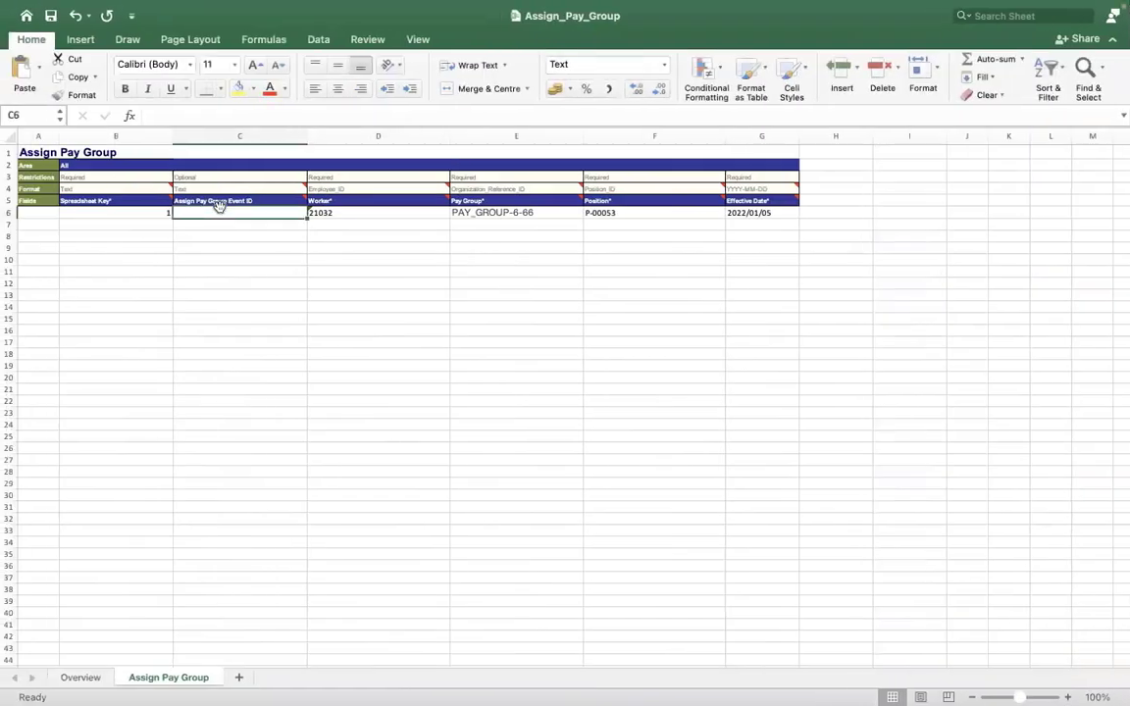
double_click(213, 212)
text(464884)
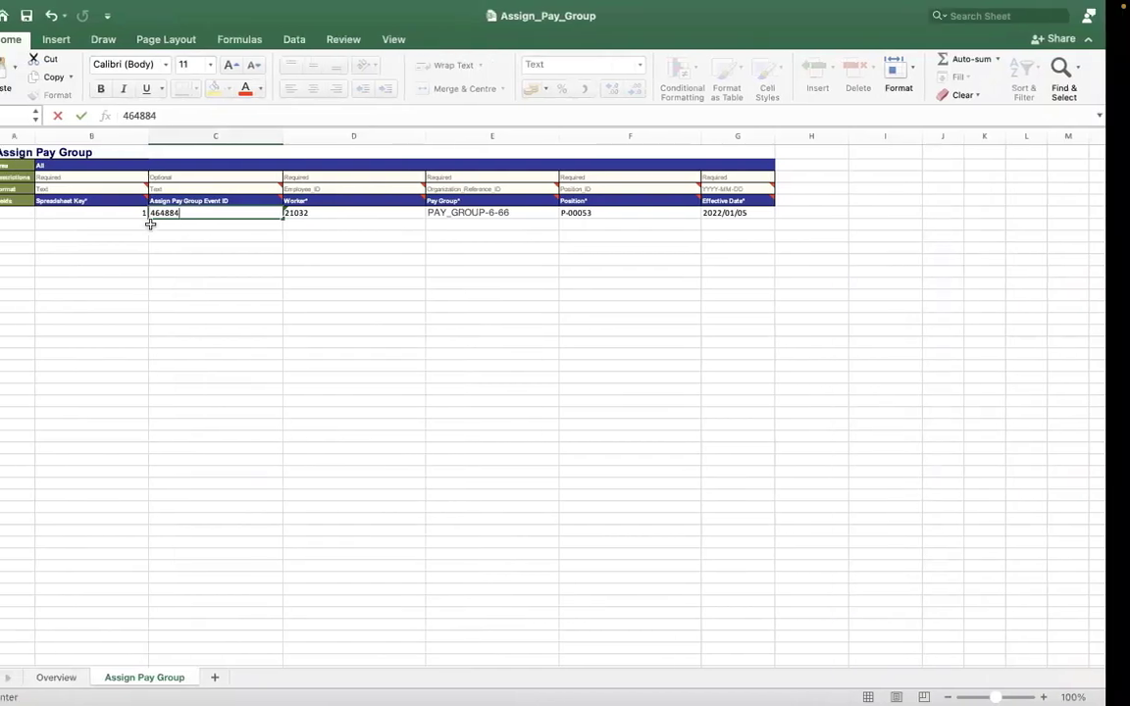
key(ctrl+Right)
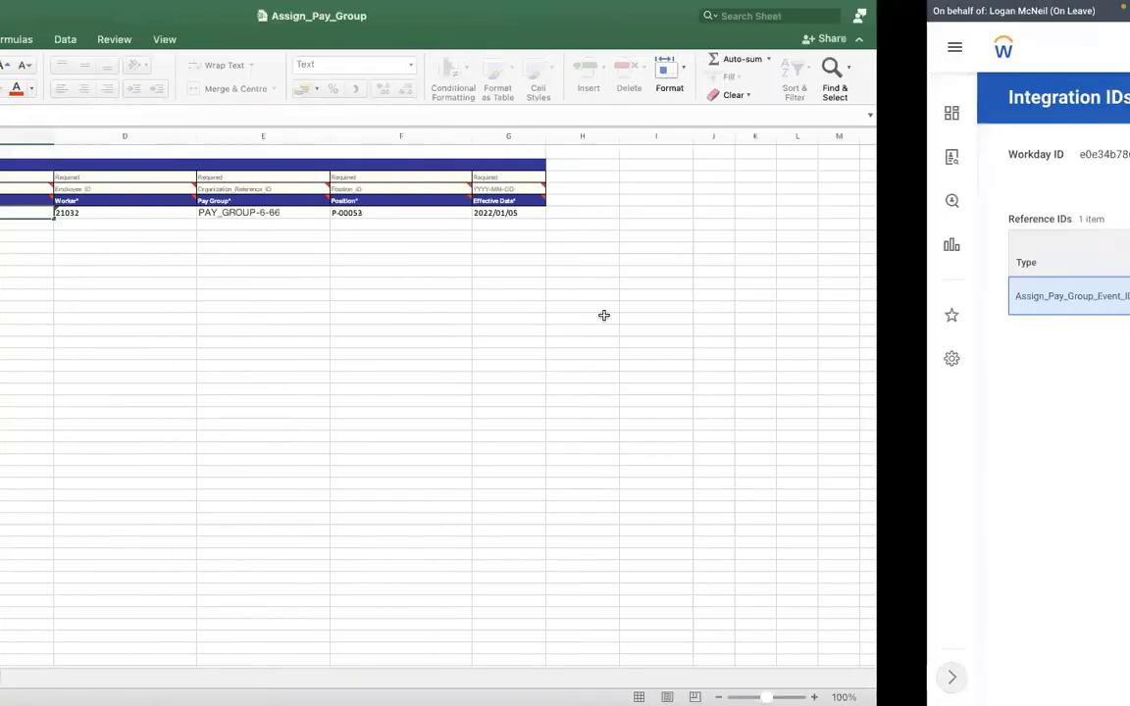
key(ctrl+Left)
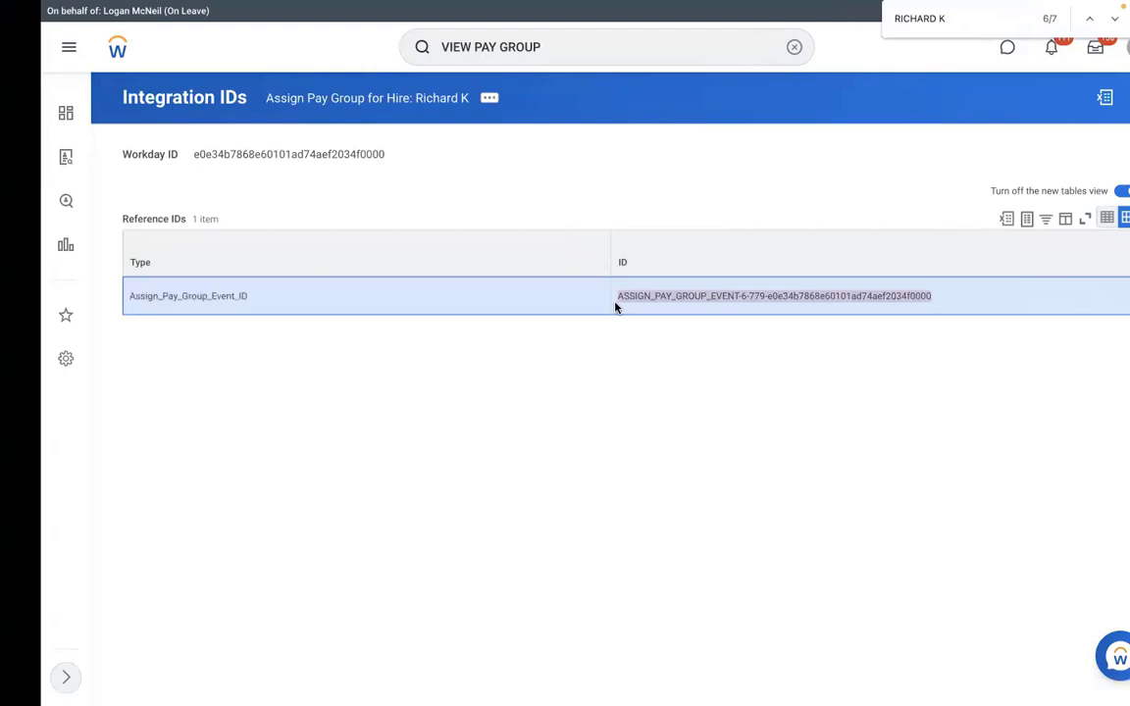
key(ctrl+Left)
key(BackSpace)
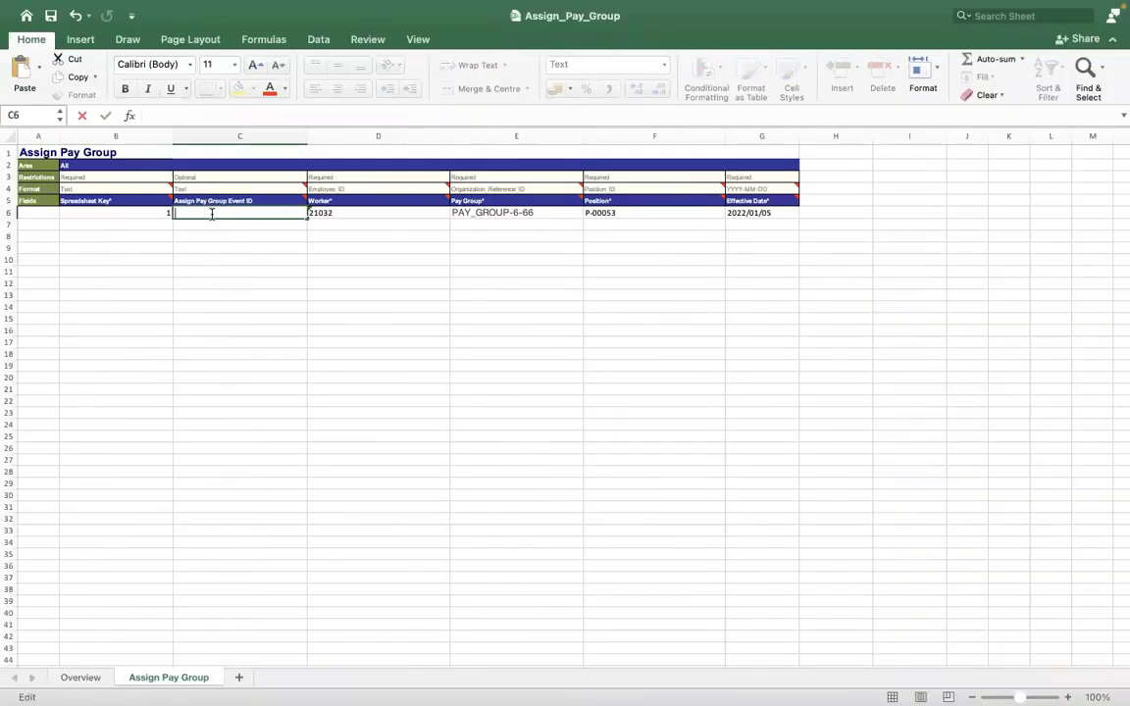
click(343, 334)
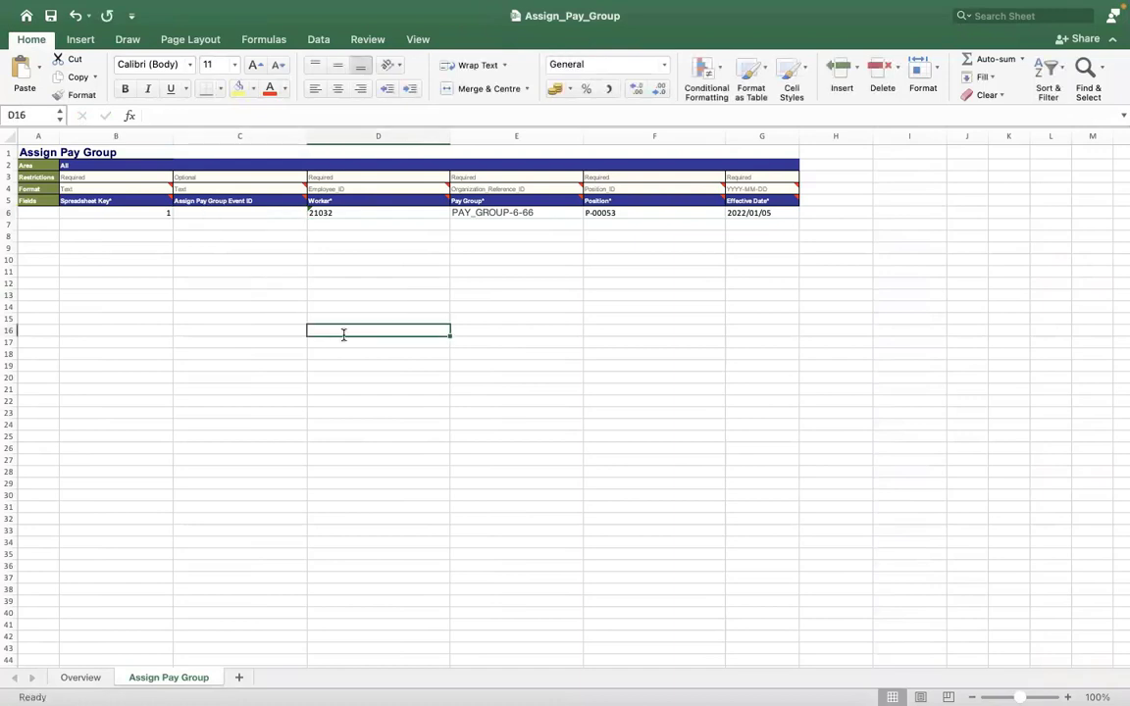
Review the values in D6, E6 and F6, then go to the Overview sheet.
click(378, 214)
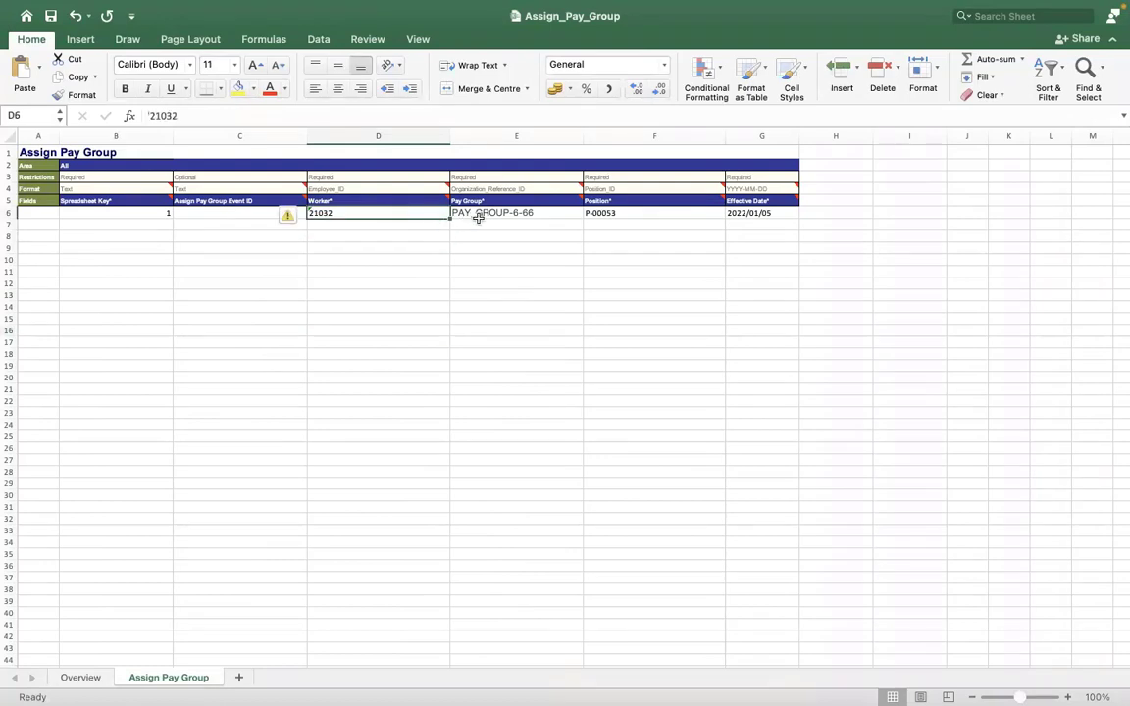
click(478, 216)
click(620, 212)
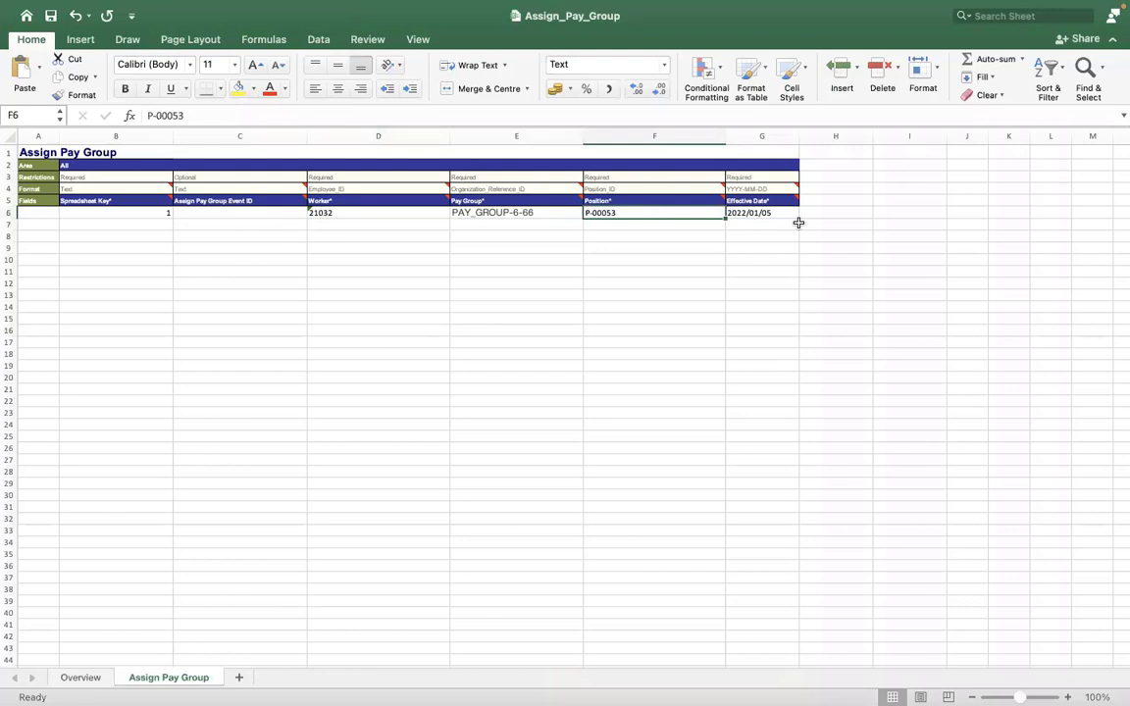
click(78, 678)
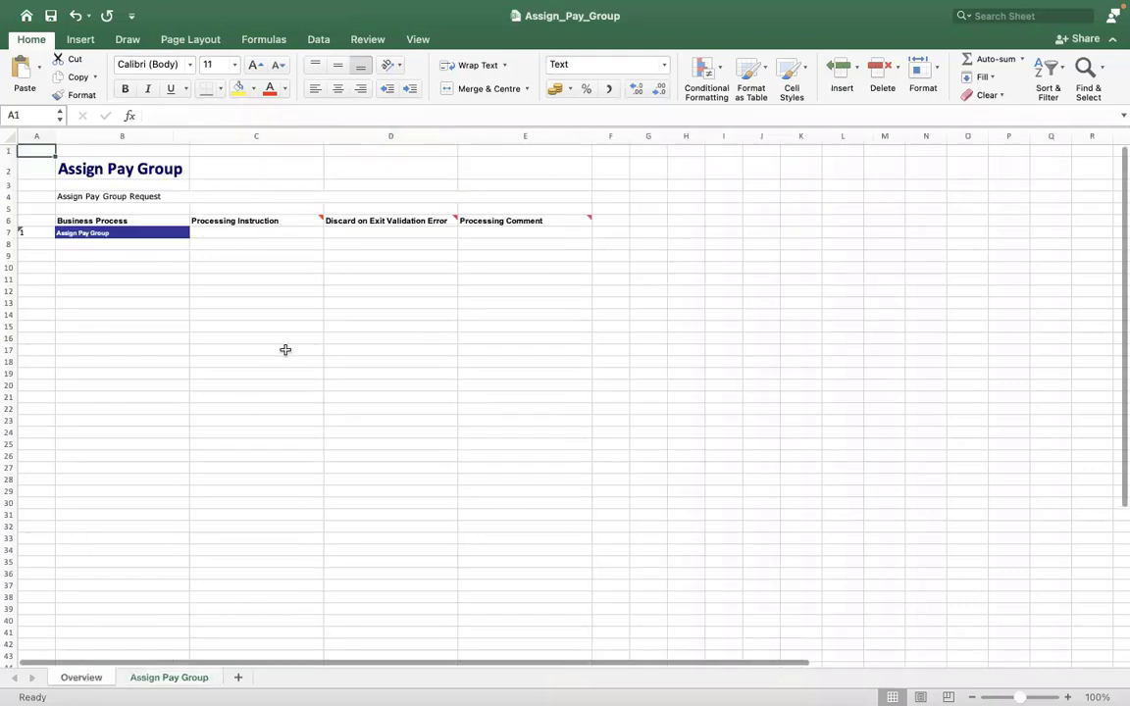
Set the Overview row's Processing Instruction to Automatic Processing and discard-on-error to Y.
click(228, 234)
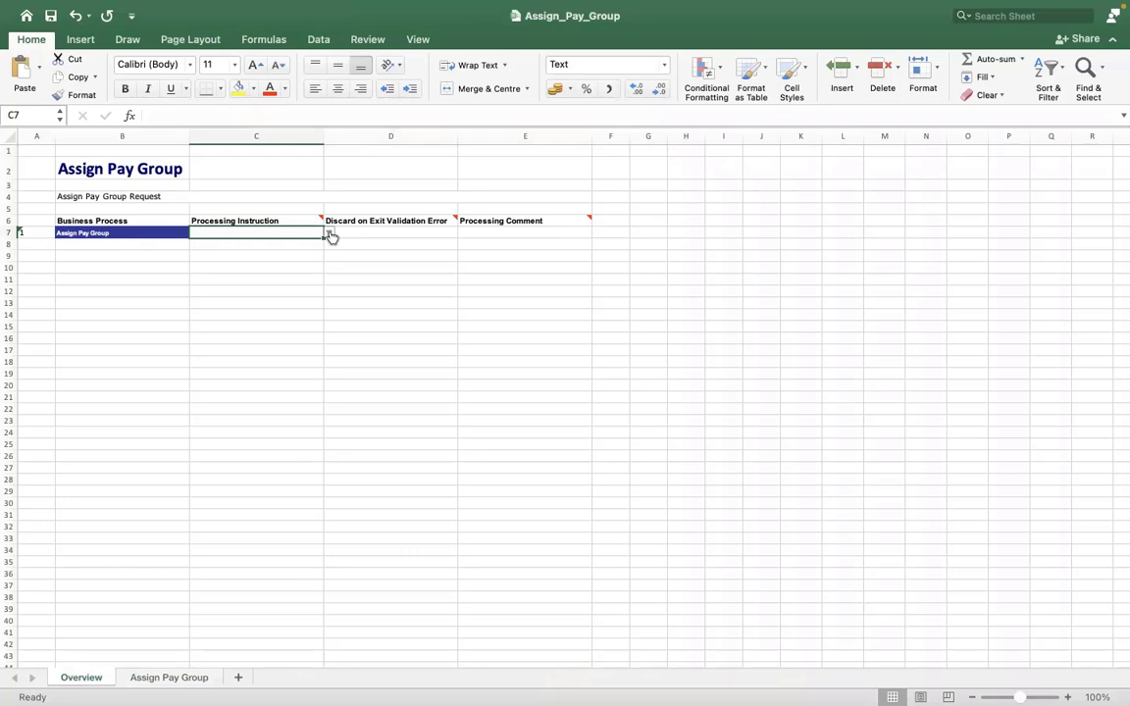
click(330, 234)
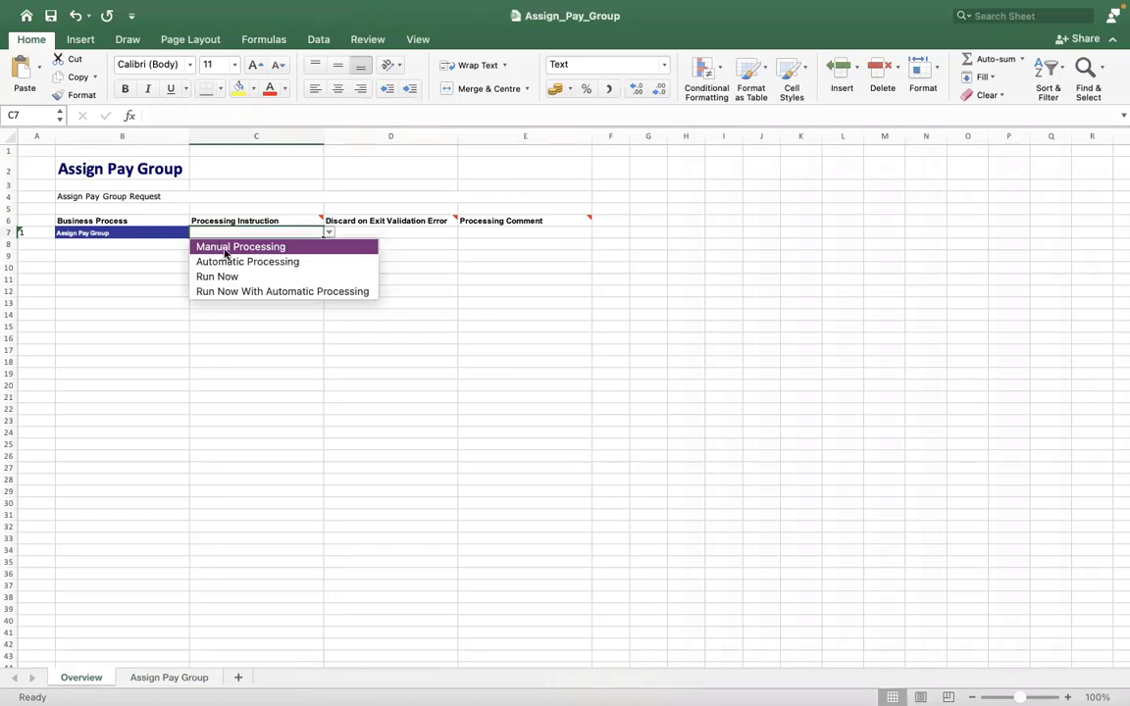
click(225, 263)
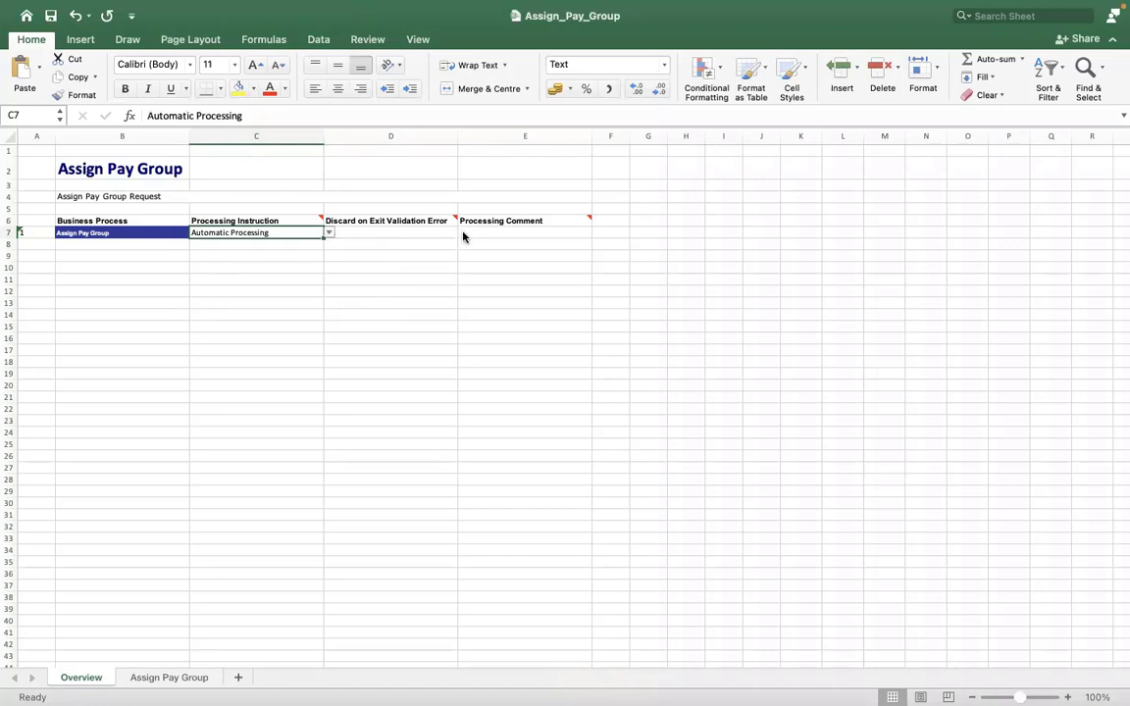
key(Tab)
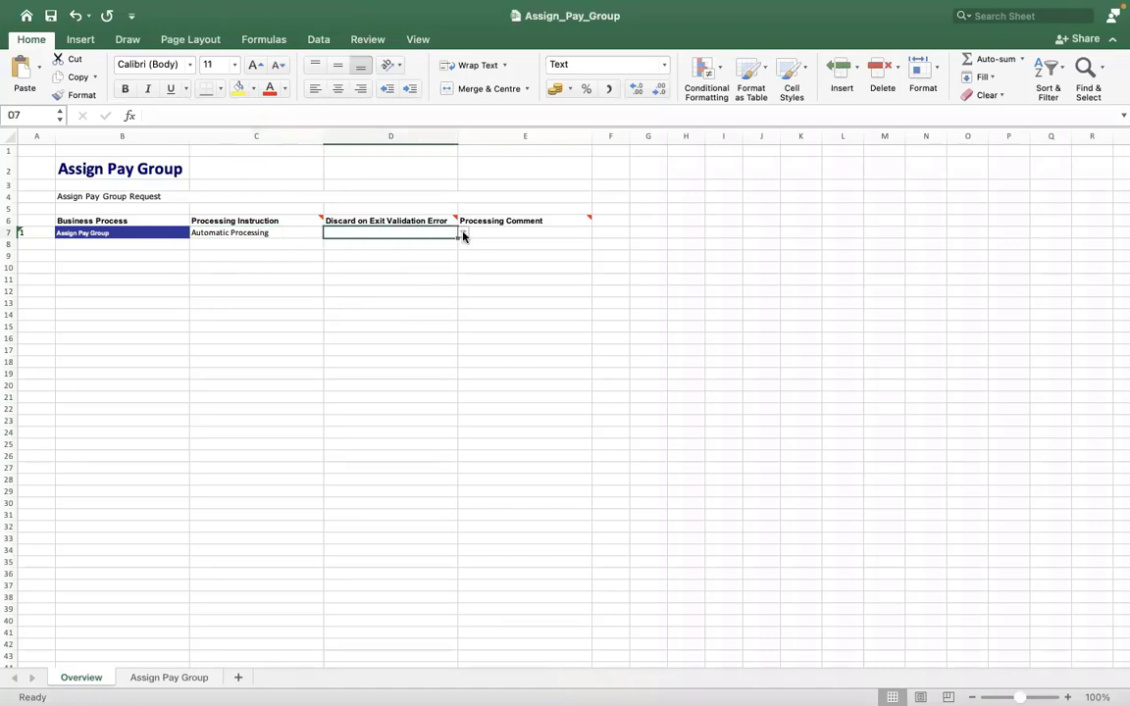
click(462, 236)
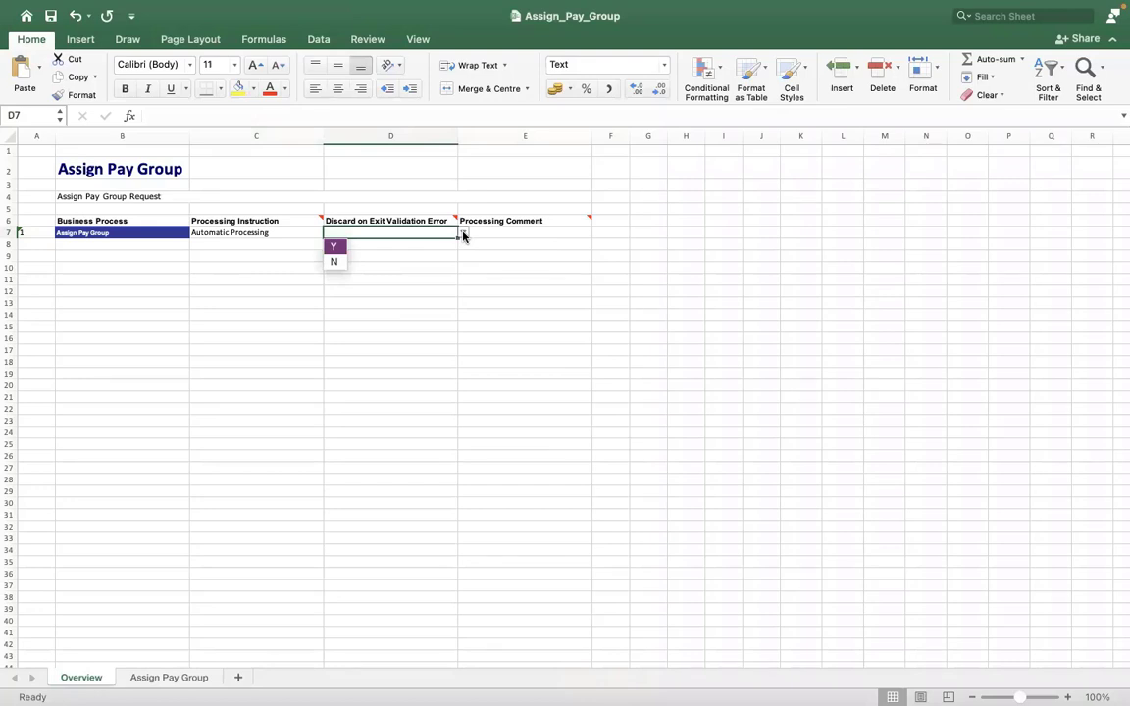
click(335, 247)
Enter the incident reference number as E7's Processing Comment and return to the Assign Pay Group sheet.
click(501, 230)
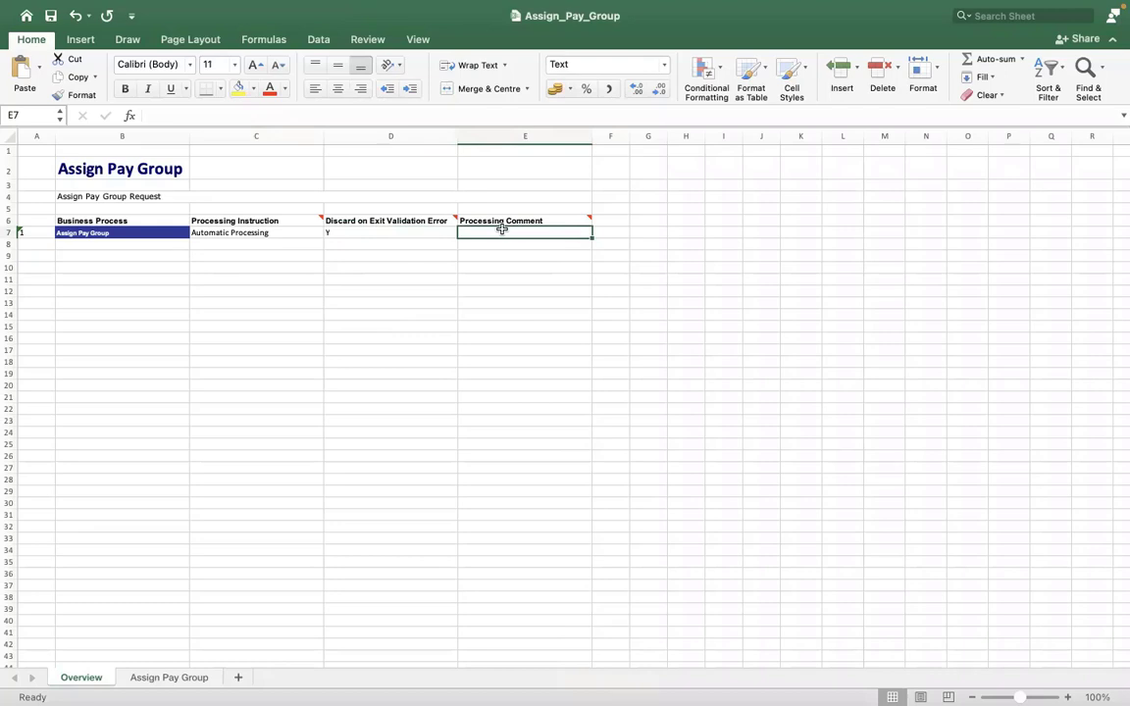
text(INCIDENT)
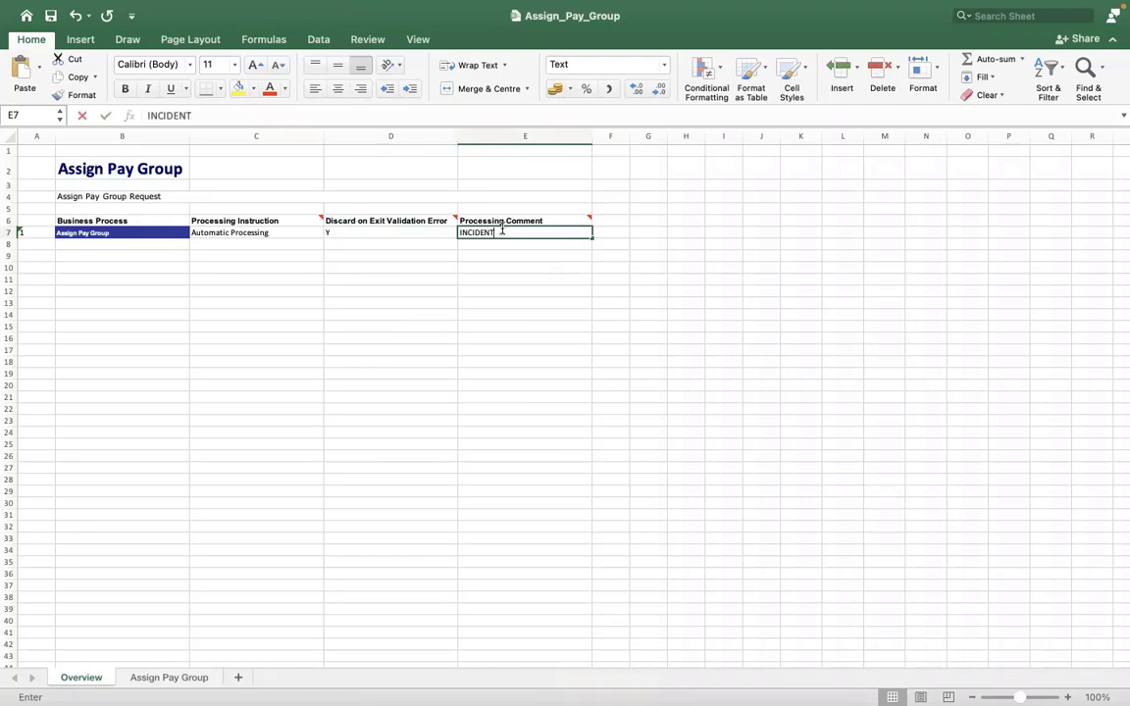
text(0000)
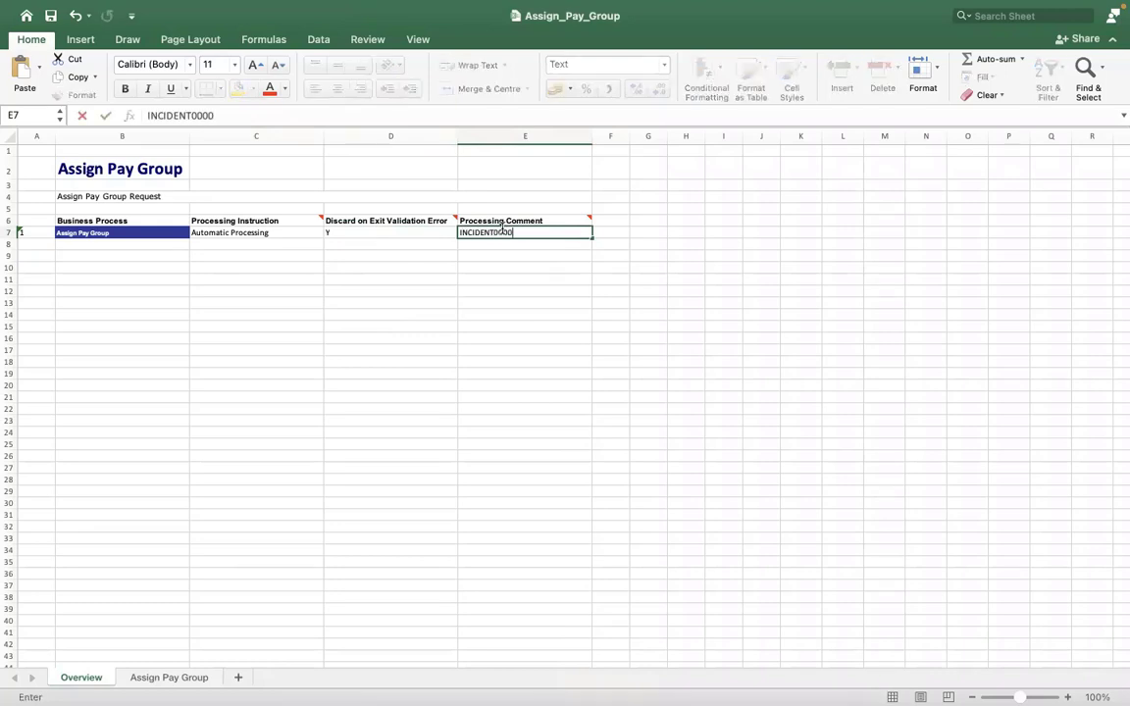
text(234)
click(414, 322)
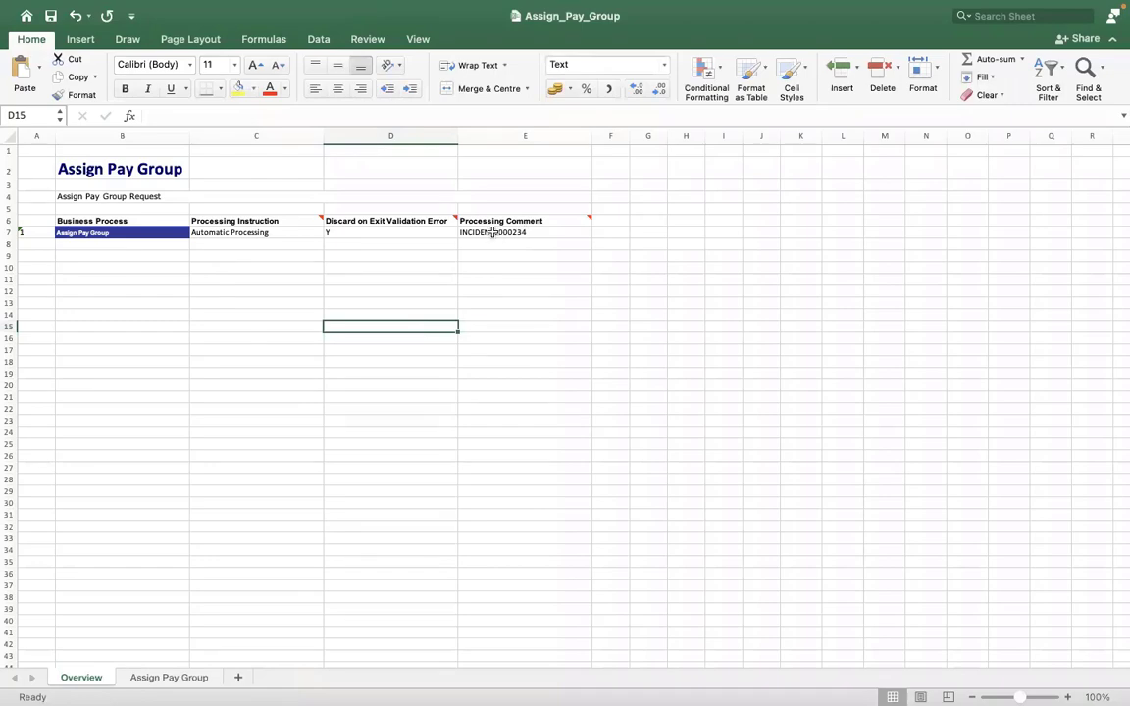
click(394, 255)
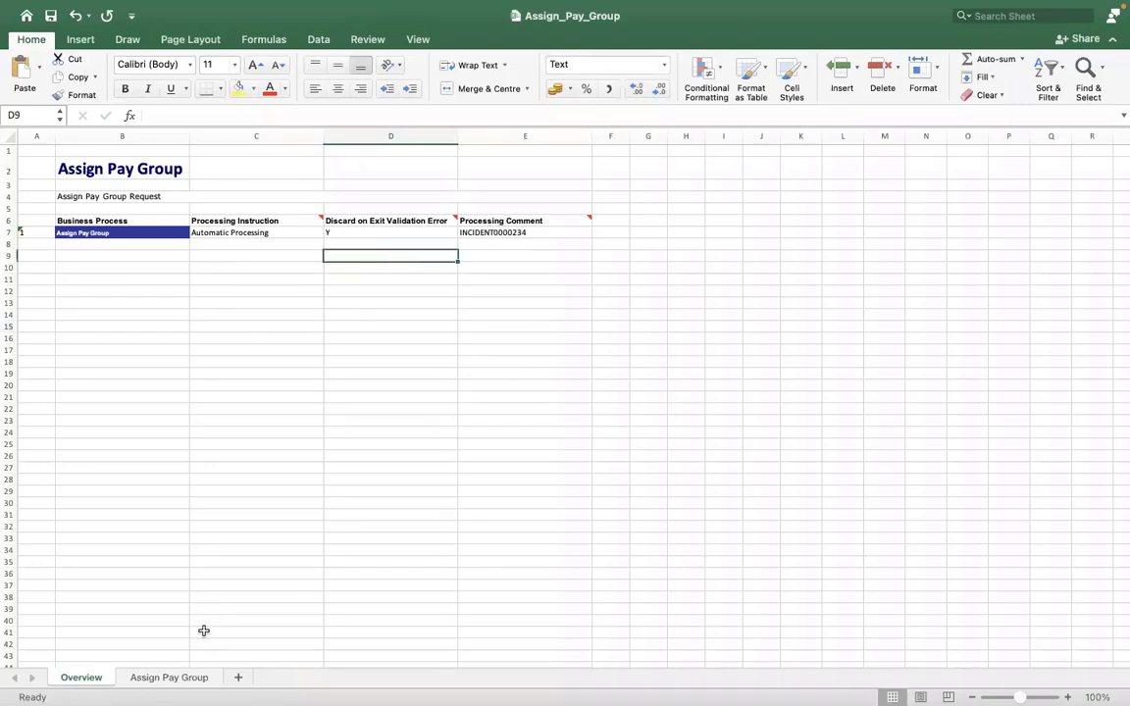
click(176, 675)
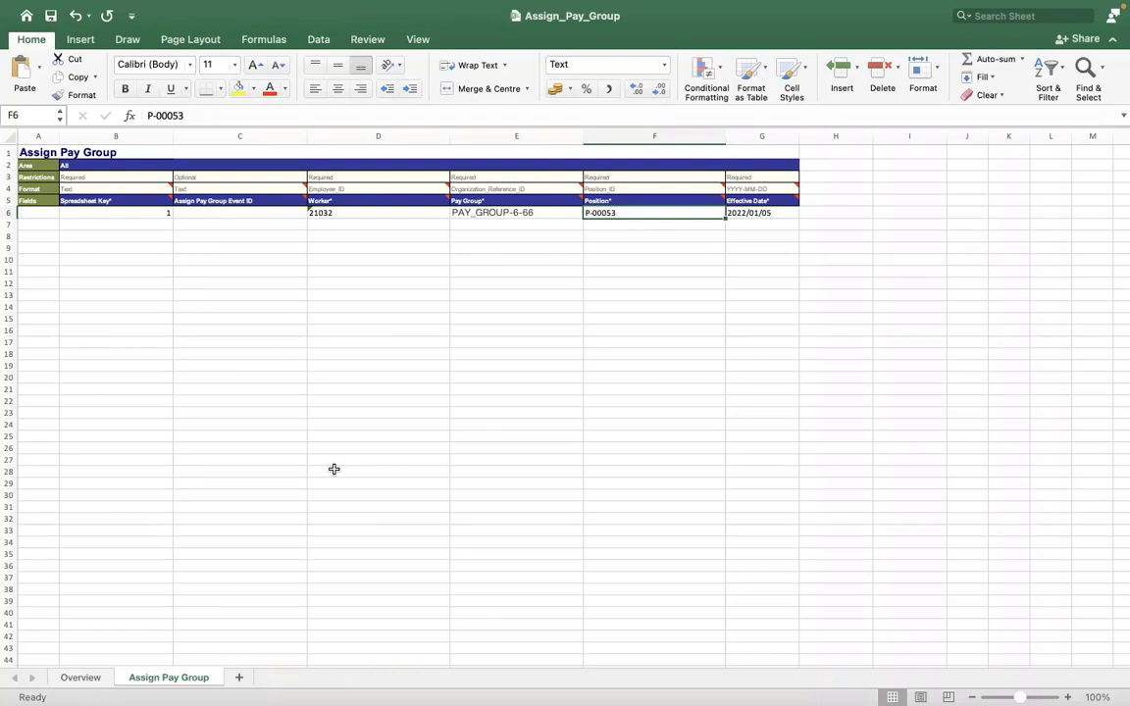
click(228, 150)
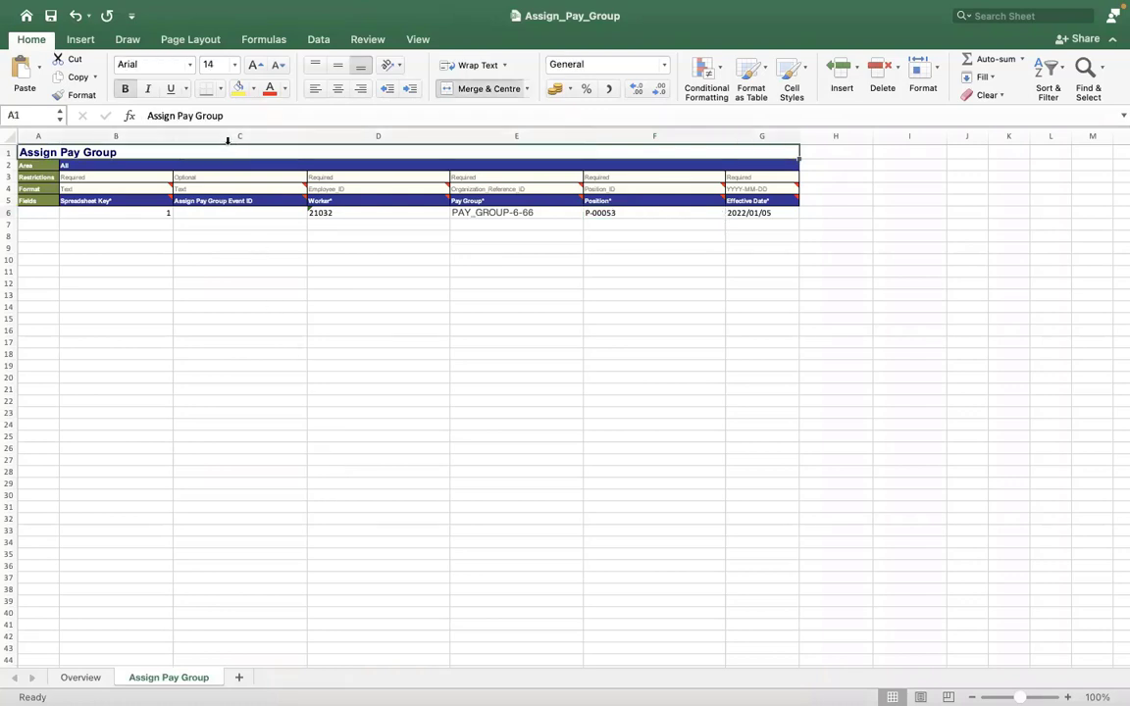
click(228, 137)
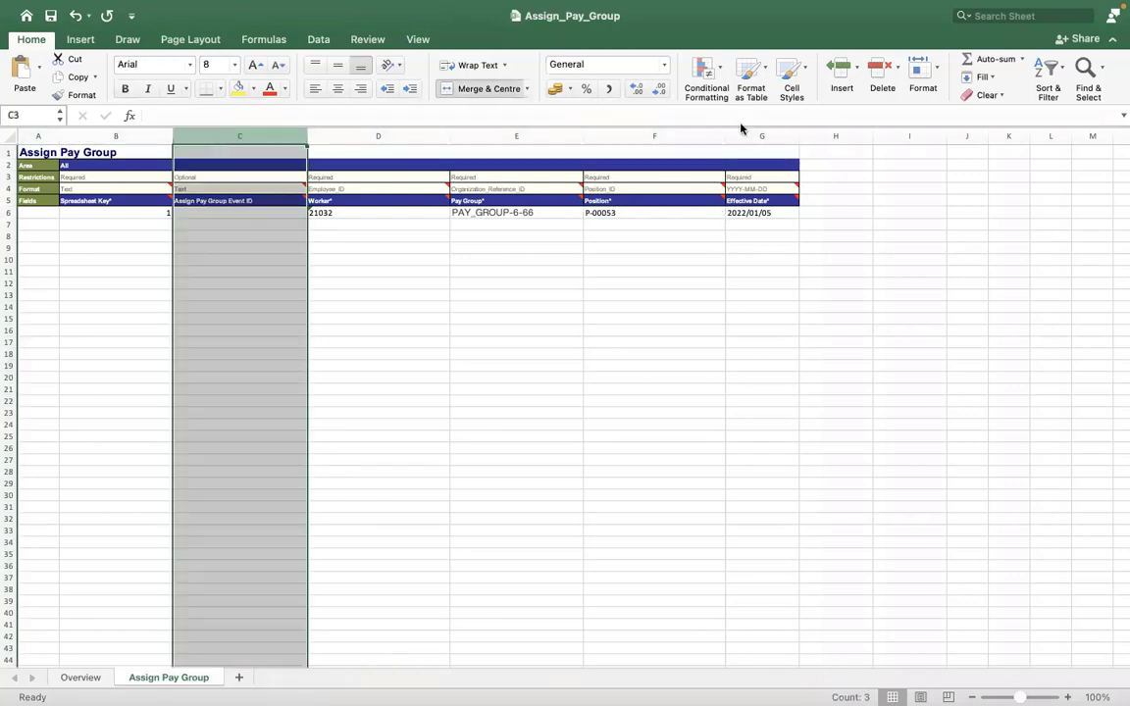
click(675, 138)
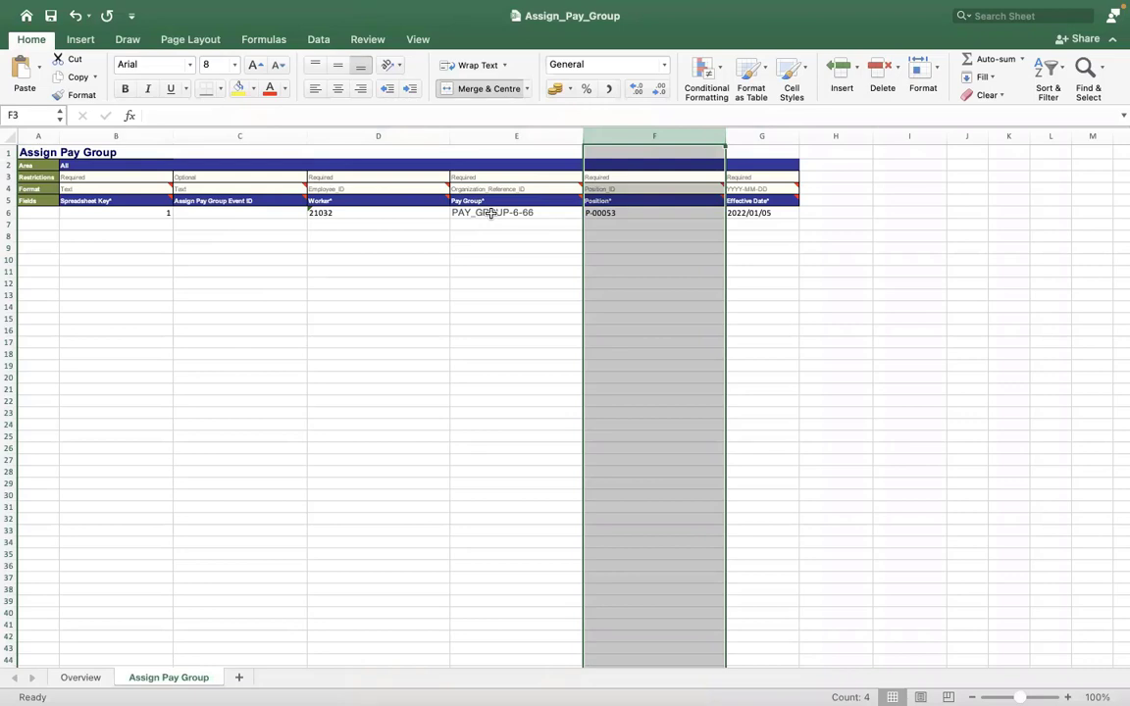
click(609, 209)
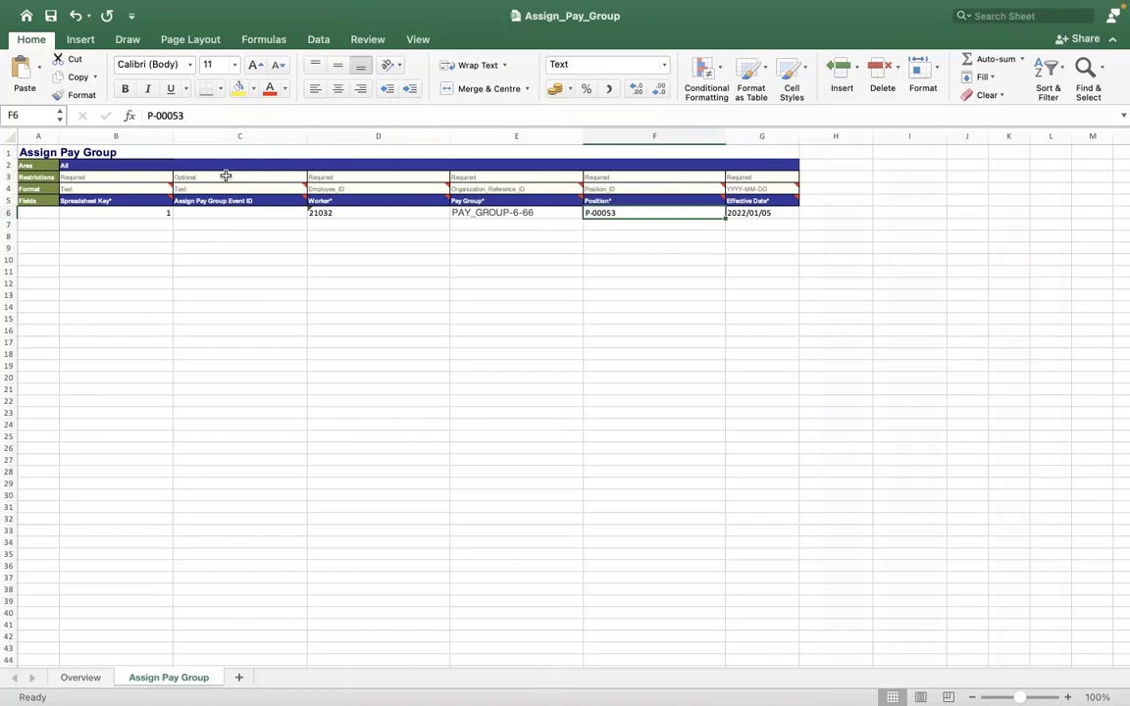
click(236, 165)
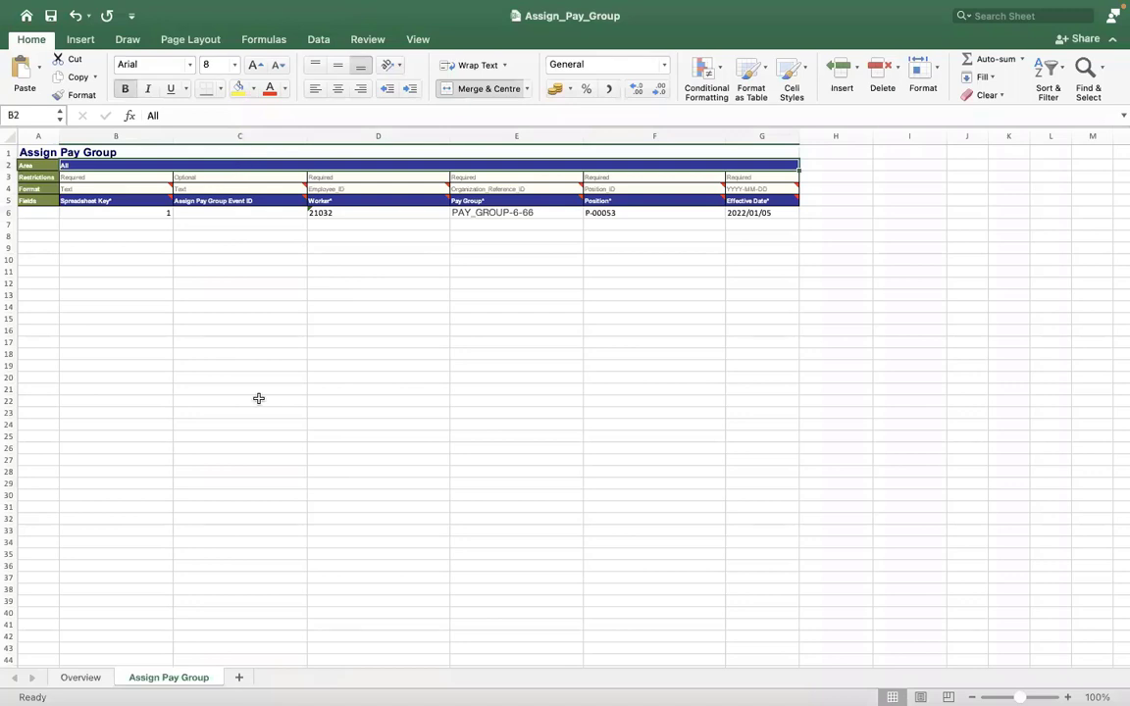
click(257, 399)
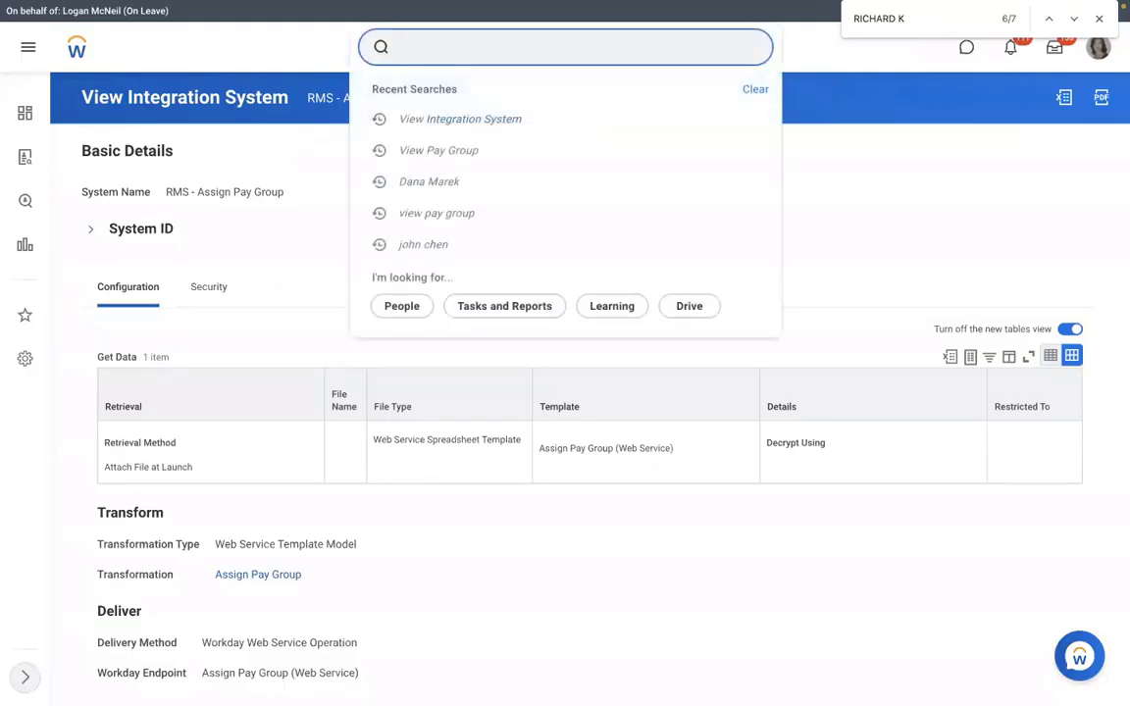
Find the RMS - Assign Pay Group integration system via VIEW INT SYS and choose Launch / Schedule.
text(VIEW INT SYS)
click(408, 217)
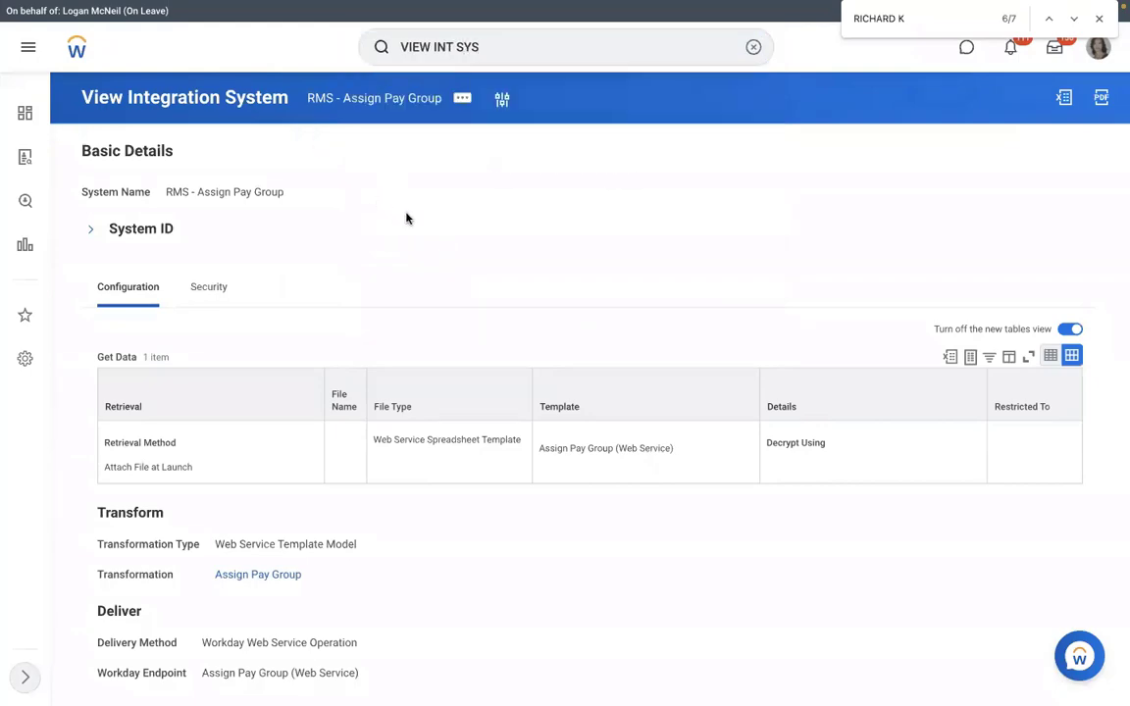
text(RMS)
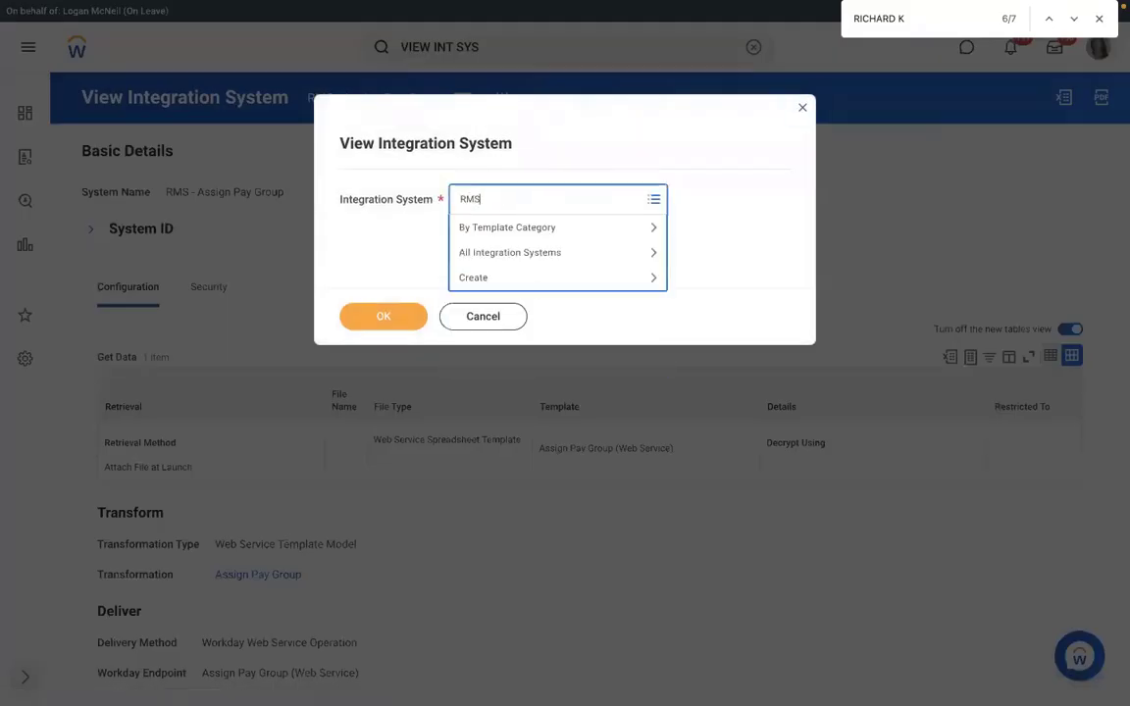
key(Return)
click(383, 326)
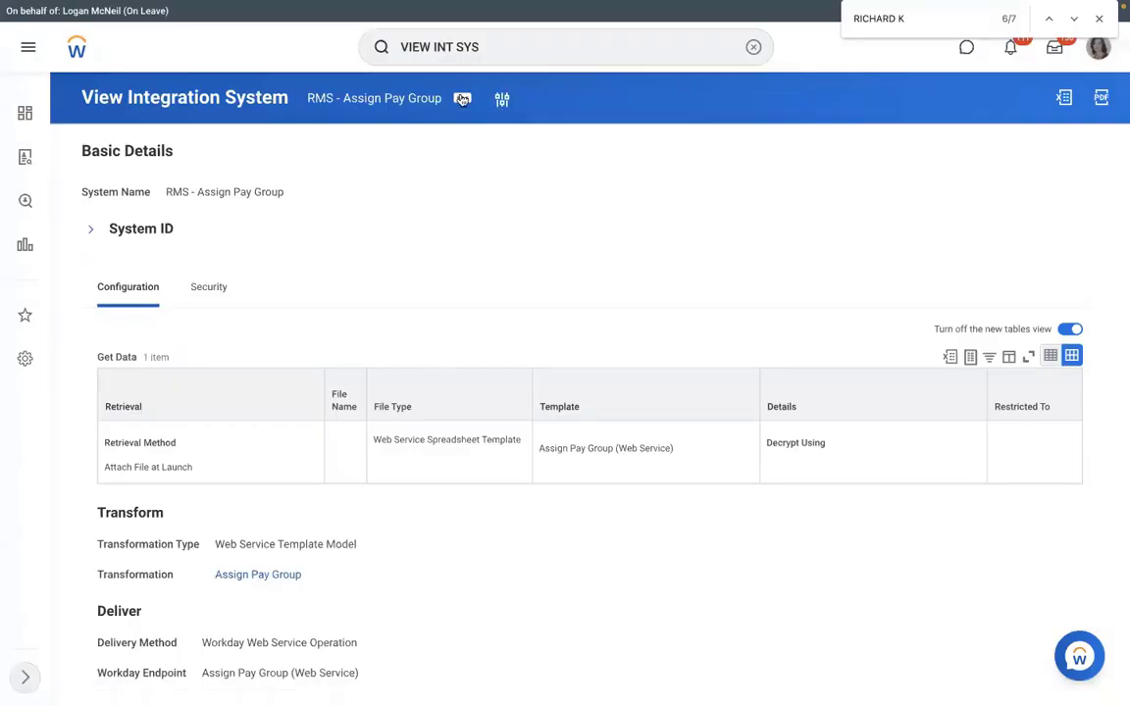
click(462, 99)
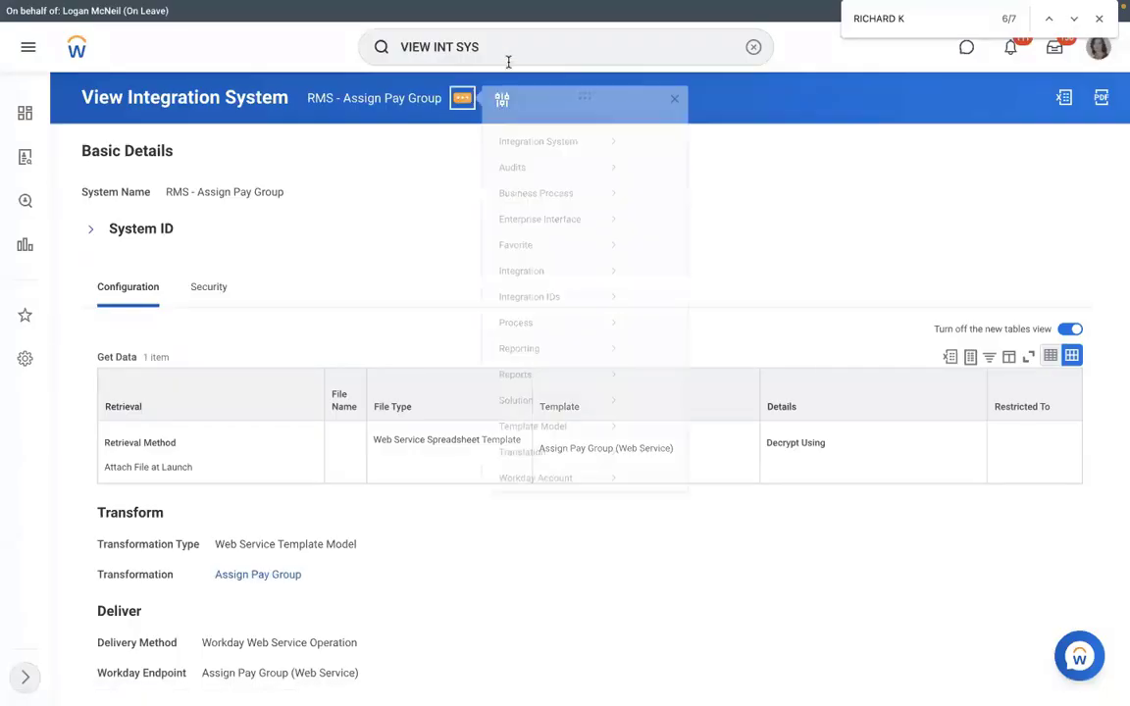
mouse_move(525, 288)
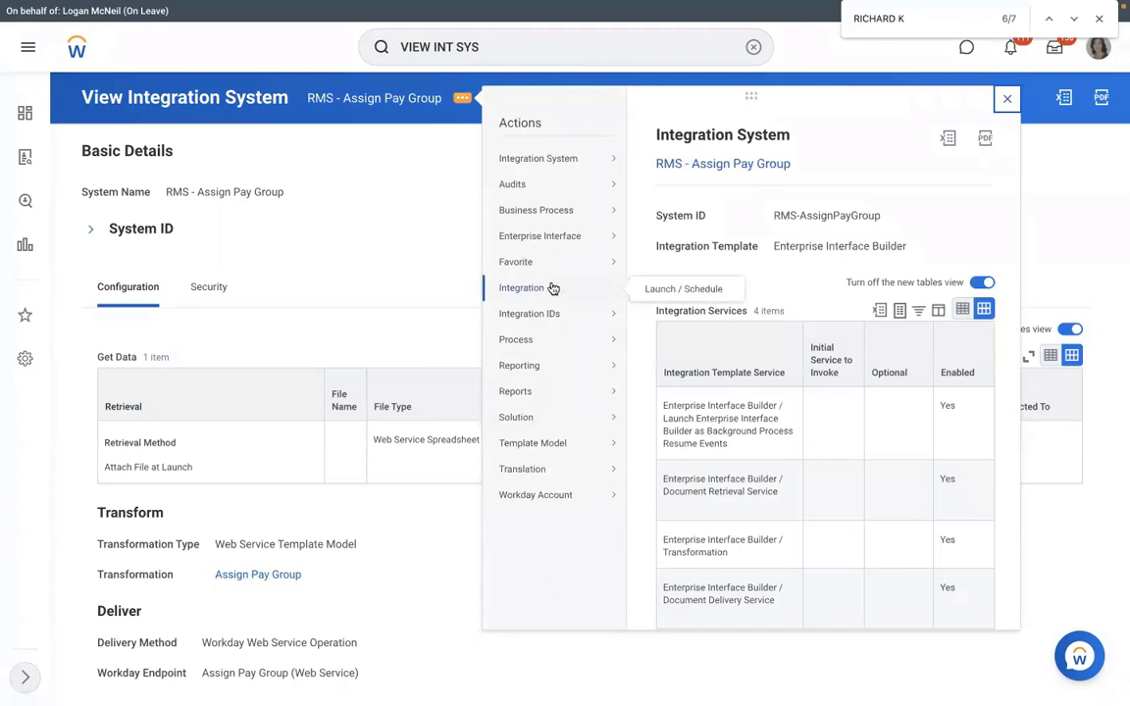
click(661, 290)
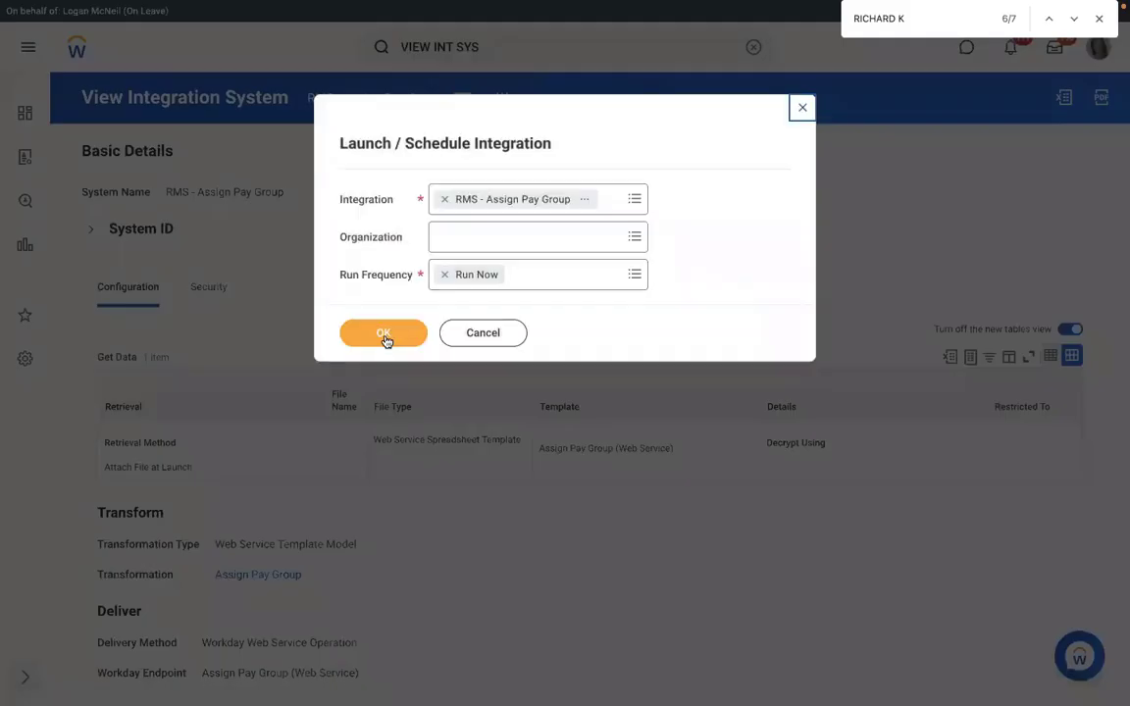
Confirm Run Now and upload Assign_Pay_Group.xlsx as a new integration attachment.
click(383, 336)
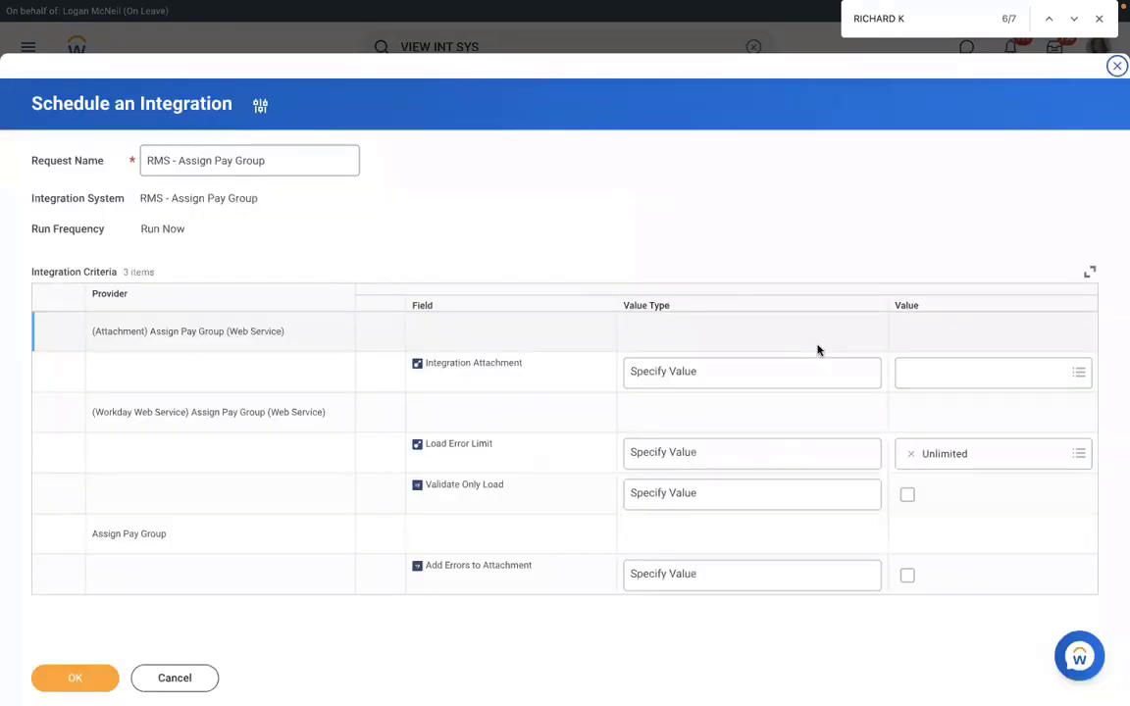
click(950, 369)
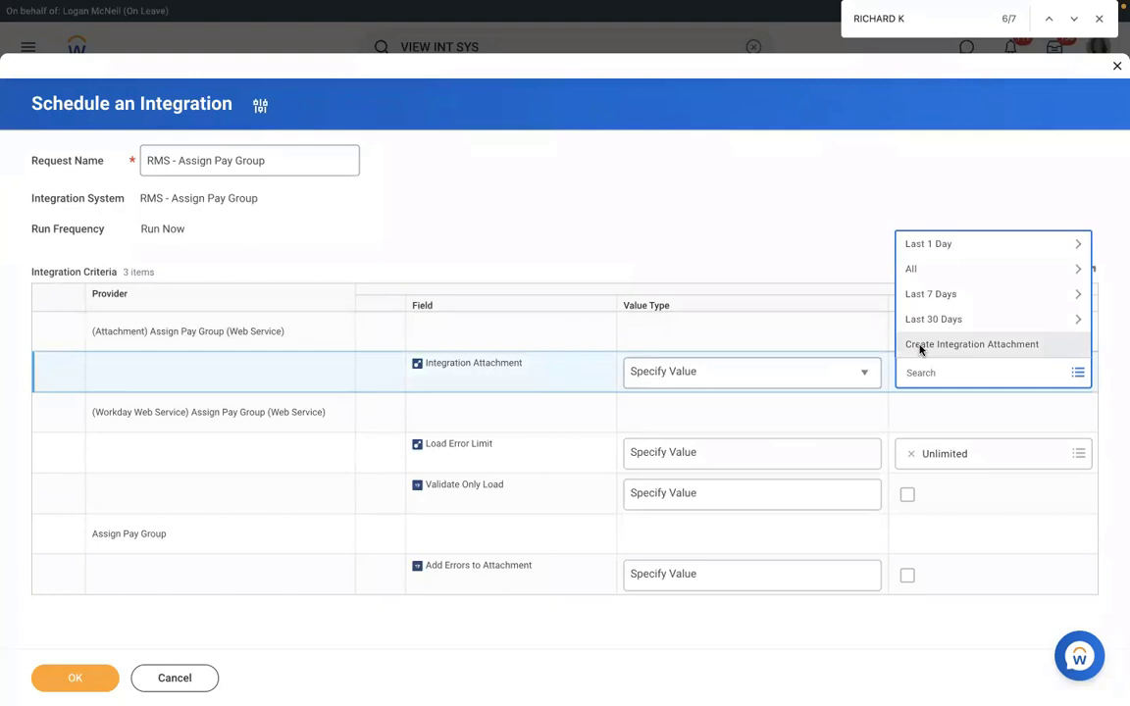
click(921, 349)
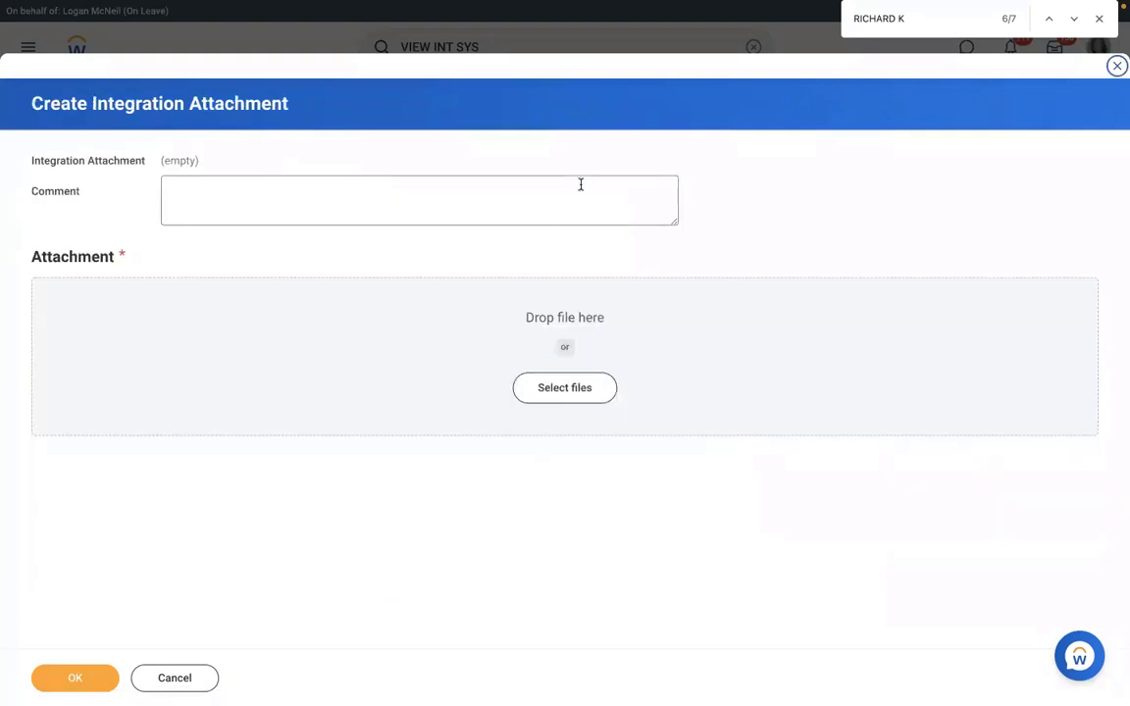
click(546, 390)
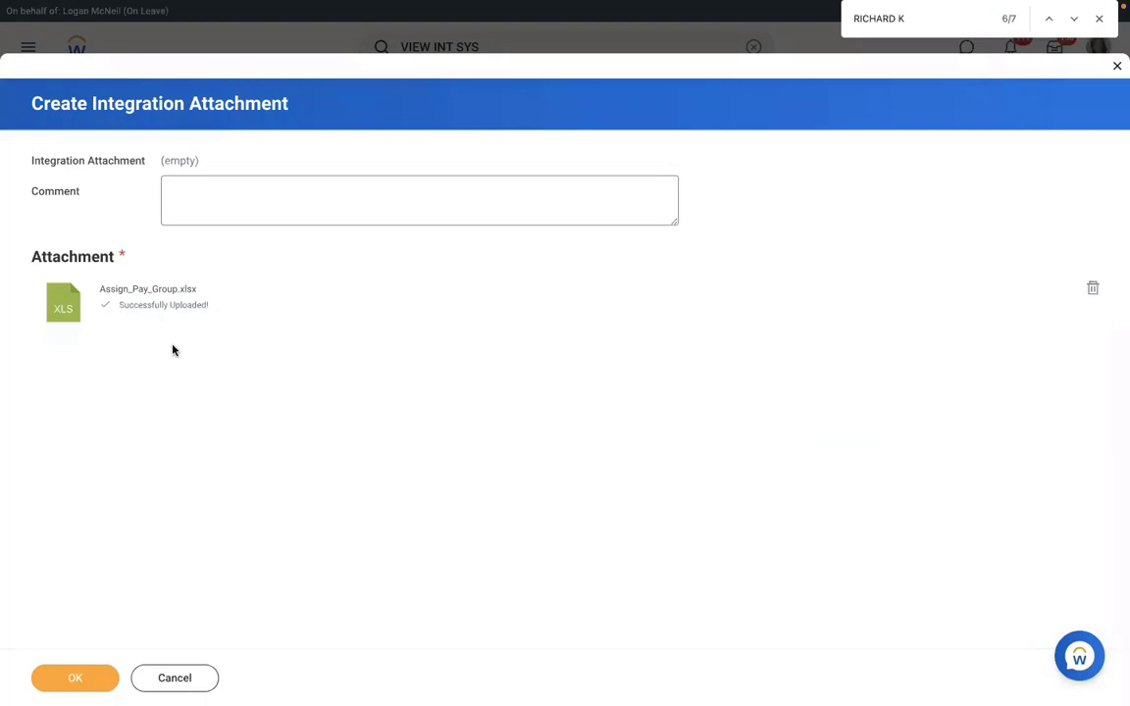
click(71, 676)
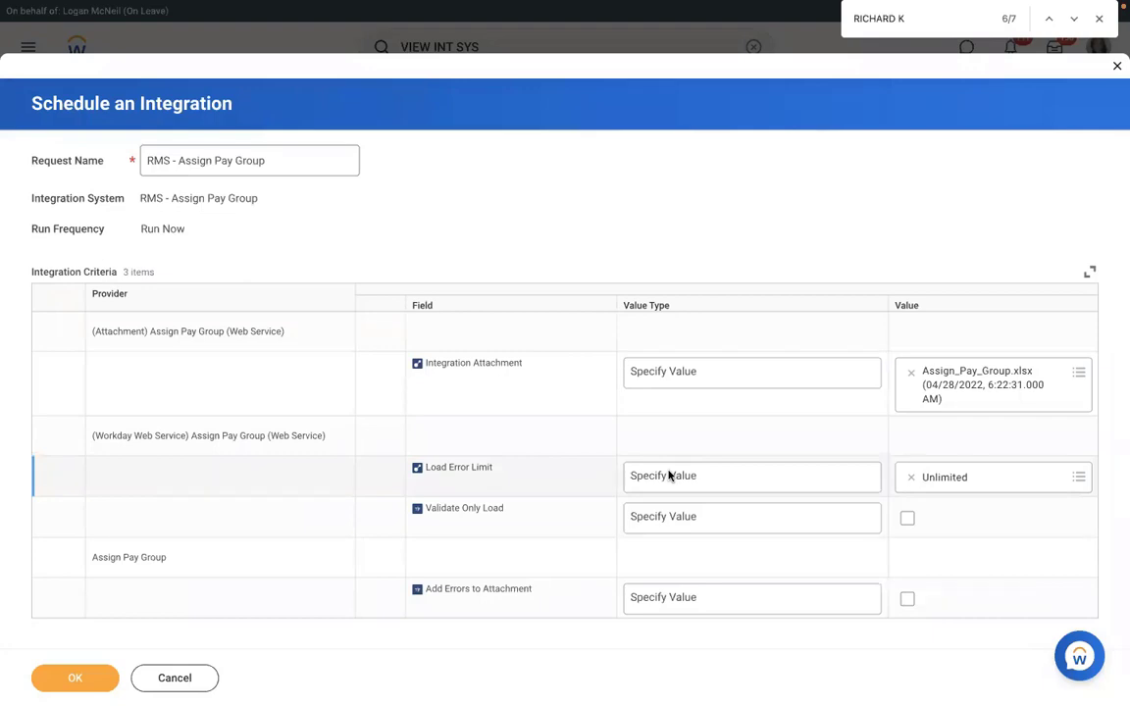
Try Load Error Limit values 10 and 1, then leave it at Unlimited.
click(698, 480)
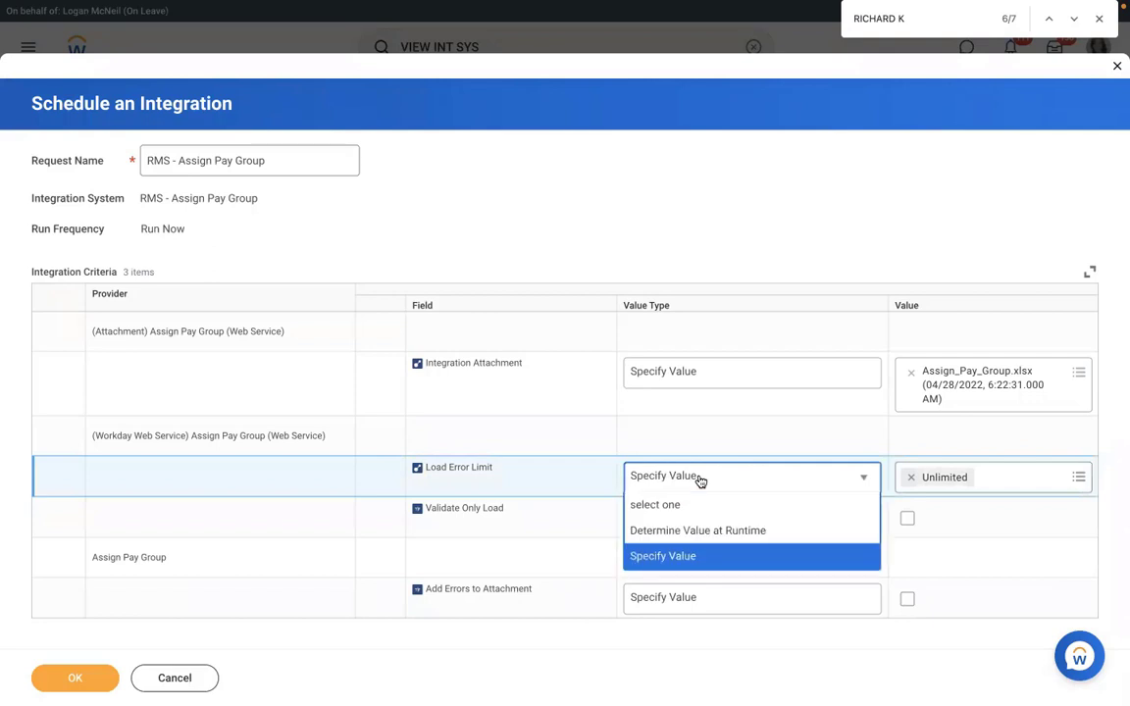
click(659, 561)
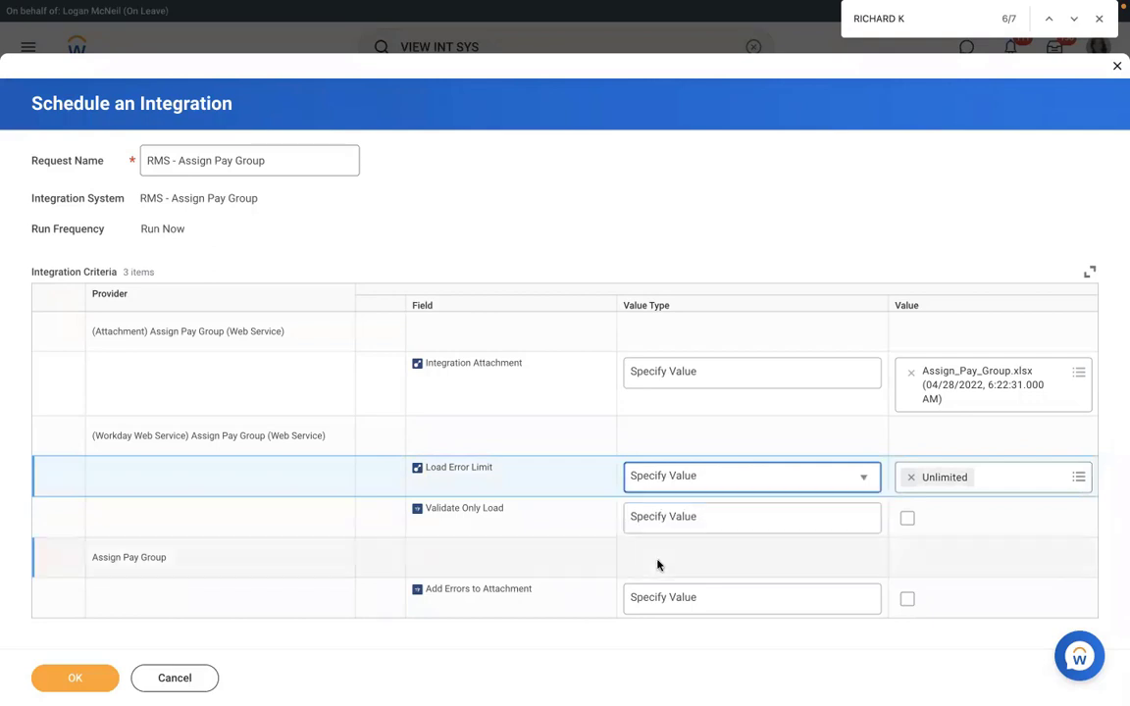
click(909, 477)
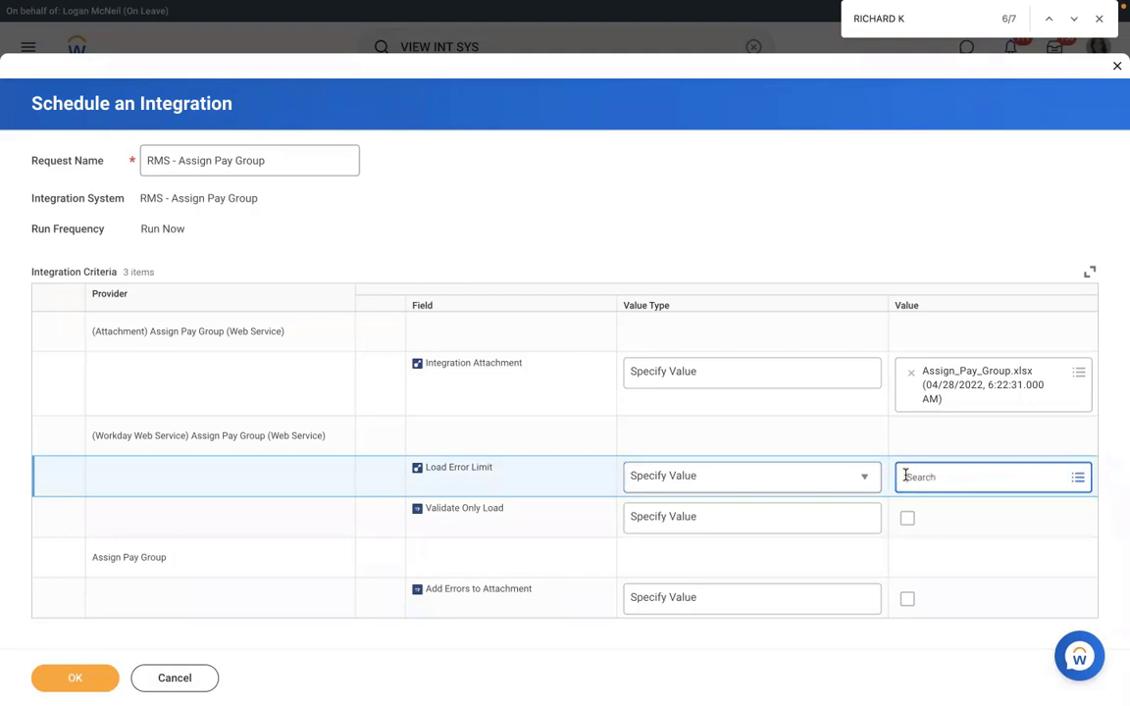
click(942, 476)
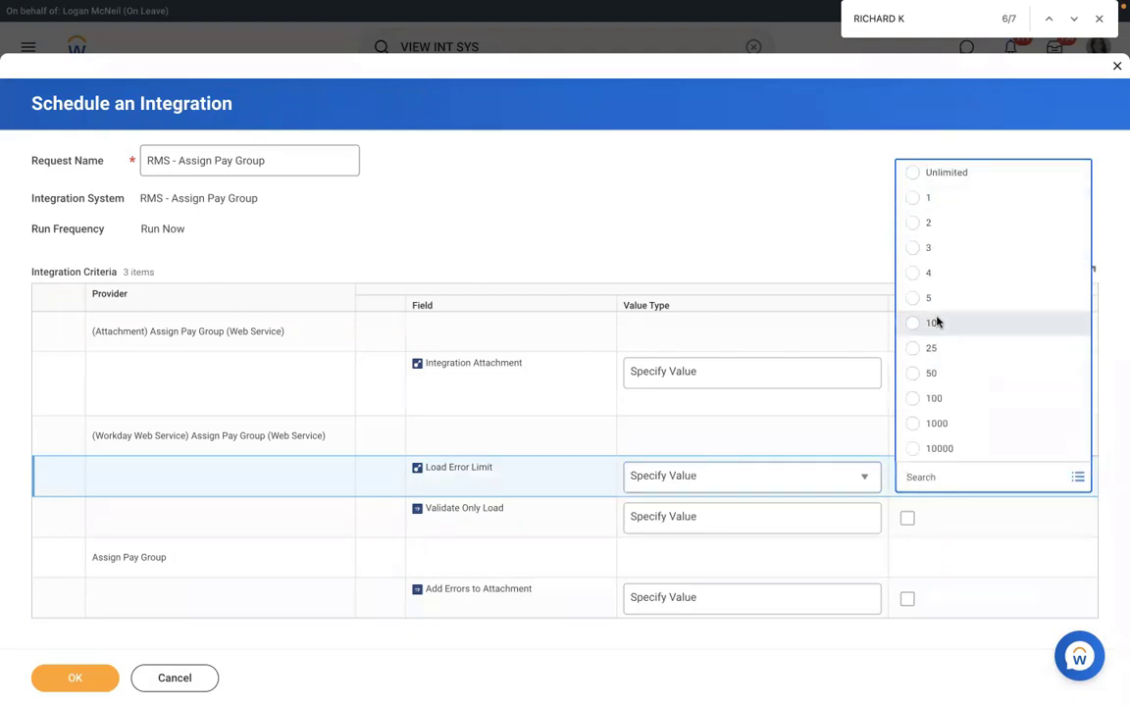
click(935, 323)
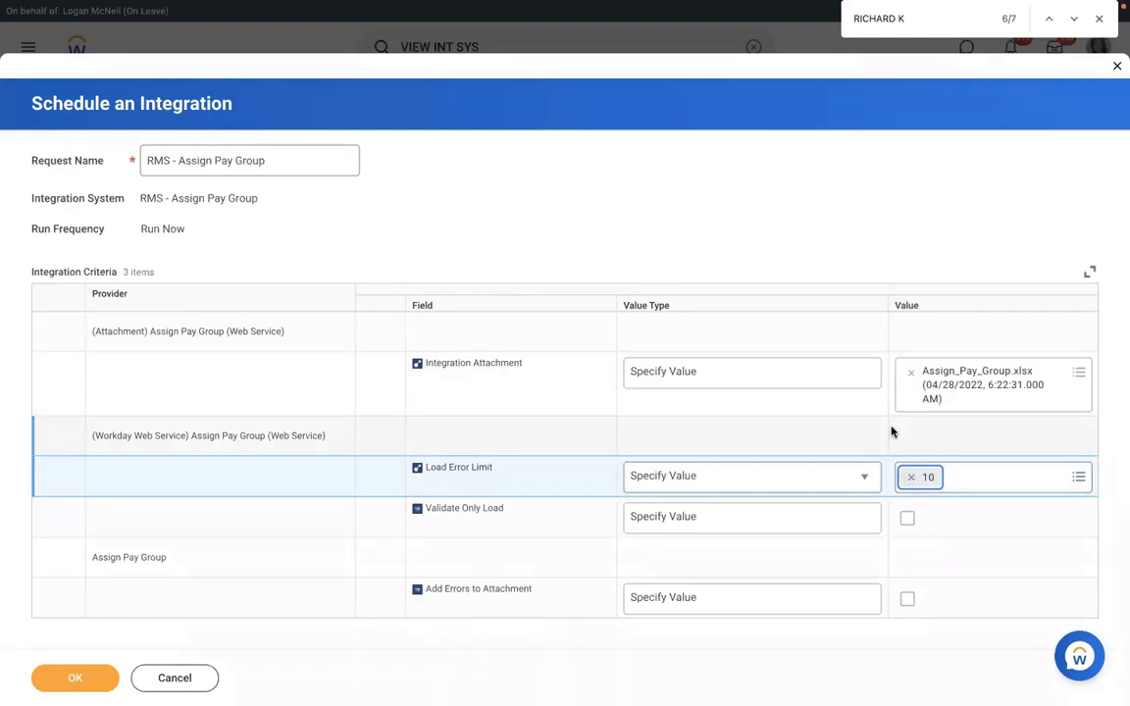
click(911, 477)
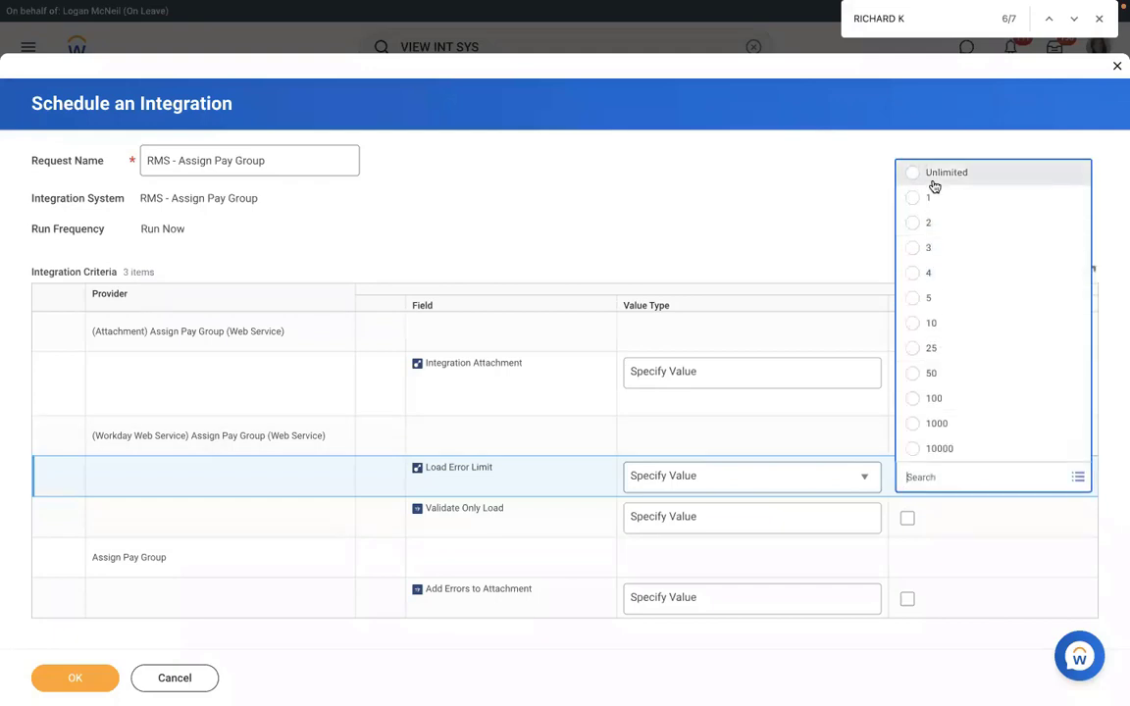
click(940, 198)
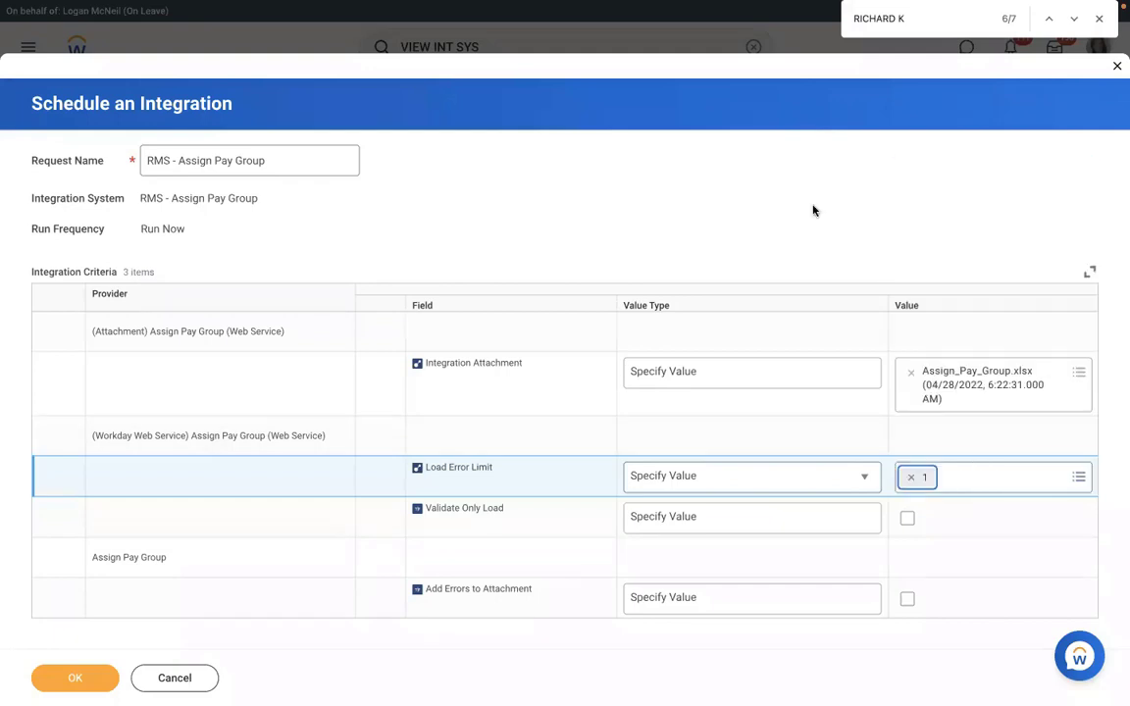
click(910, 477)
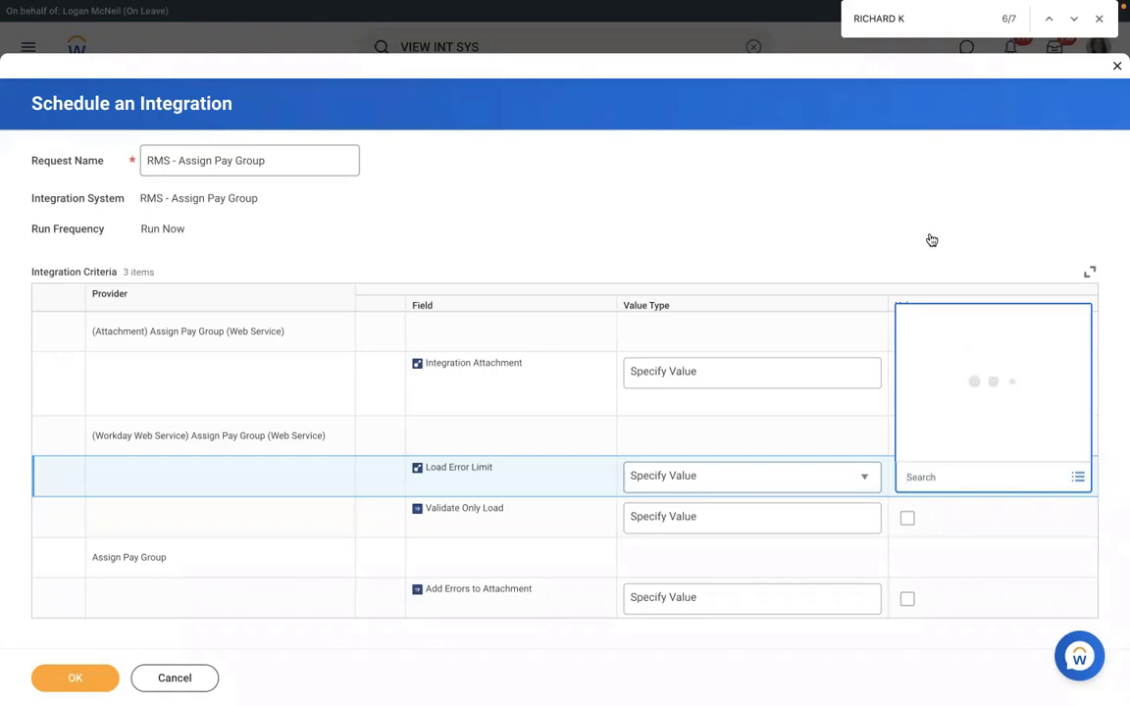
click(902, 177)
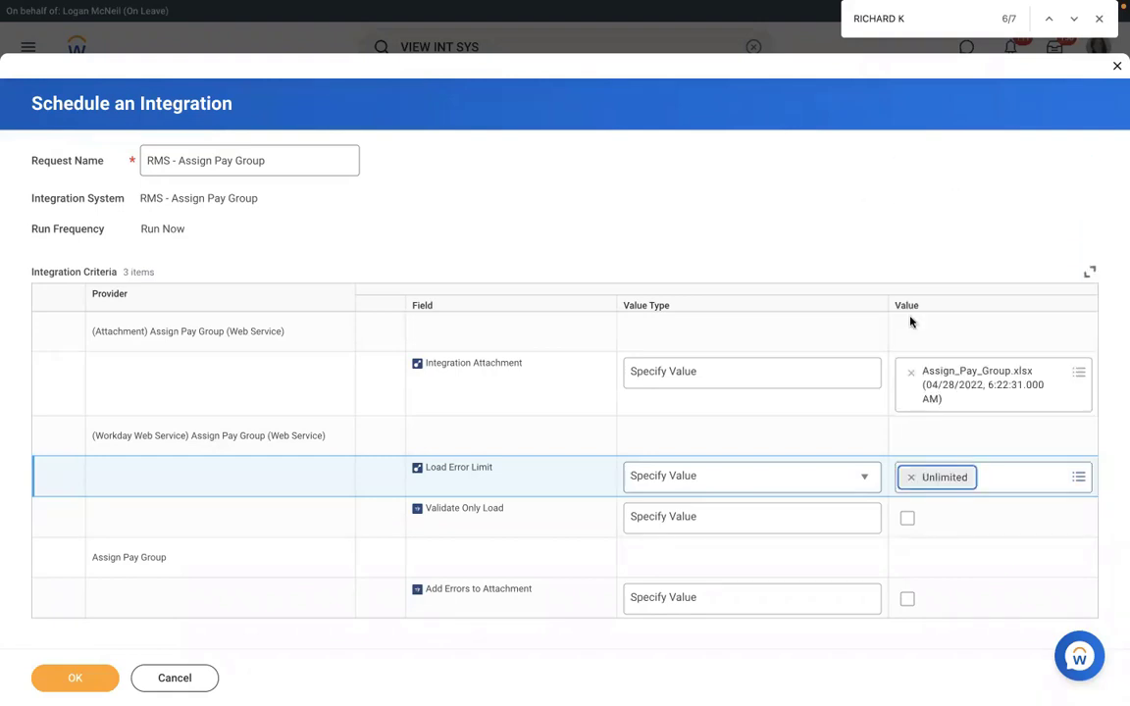
Enable Validate Only Load and Add Errors to Attachment, launch the integration, and refresh its status.
click(744, 520)
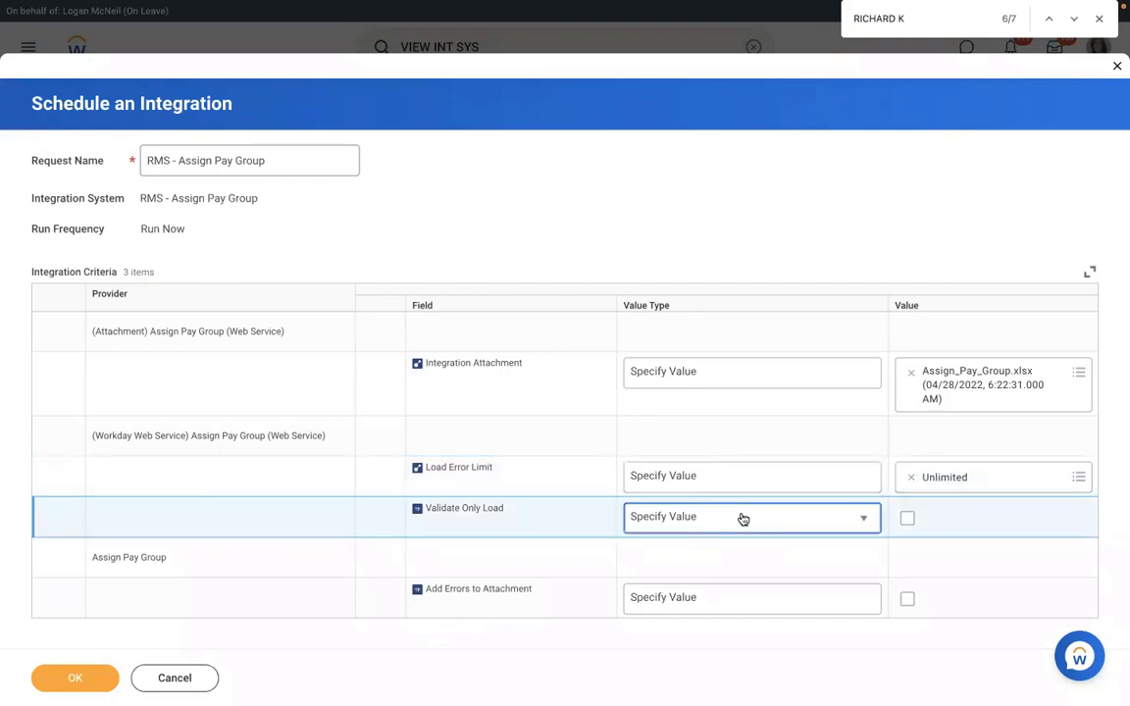
click(780, 517)
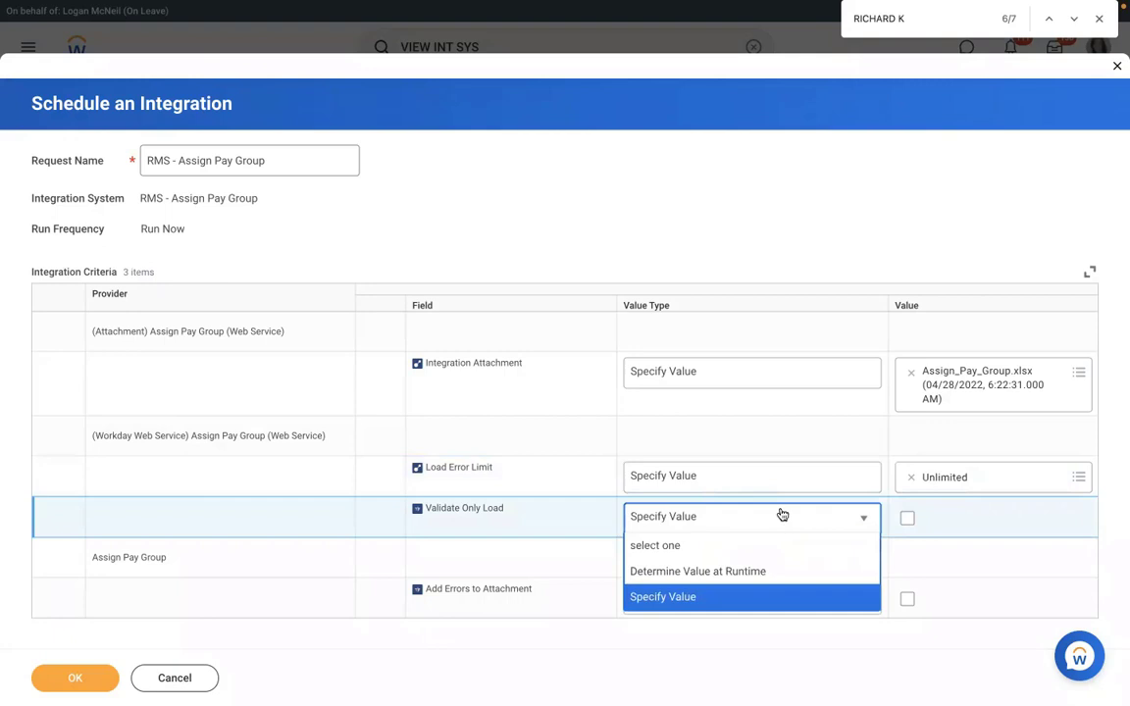
click(909, 520)
key(space)
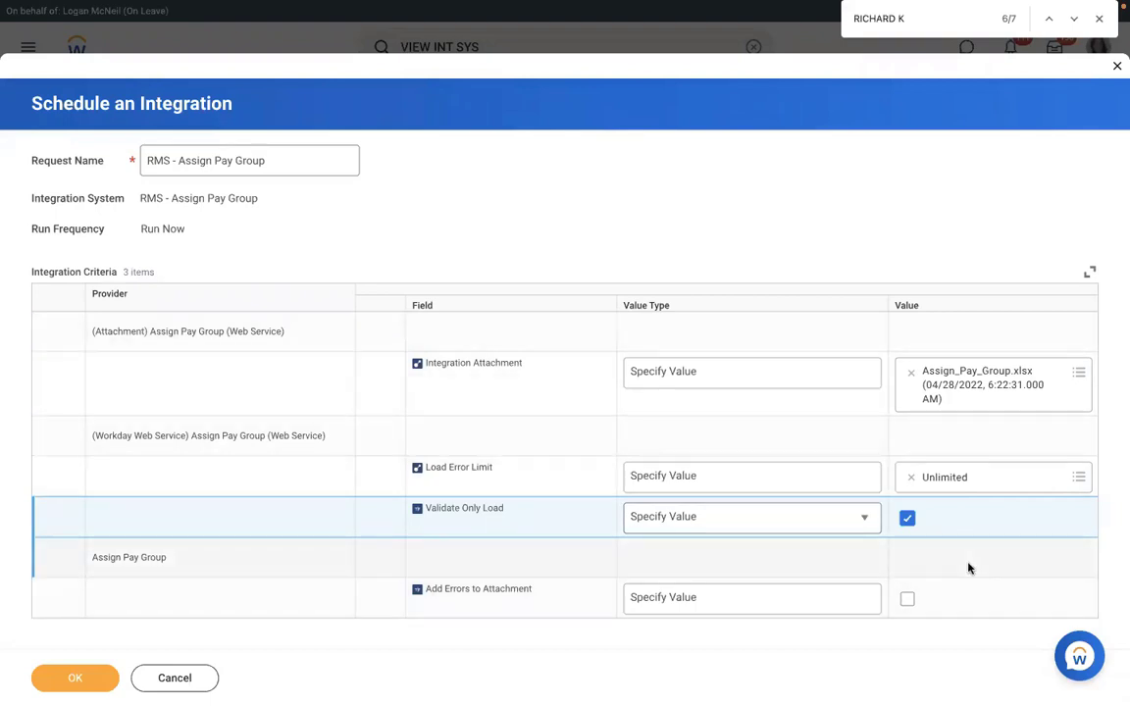
click(908, 601)
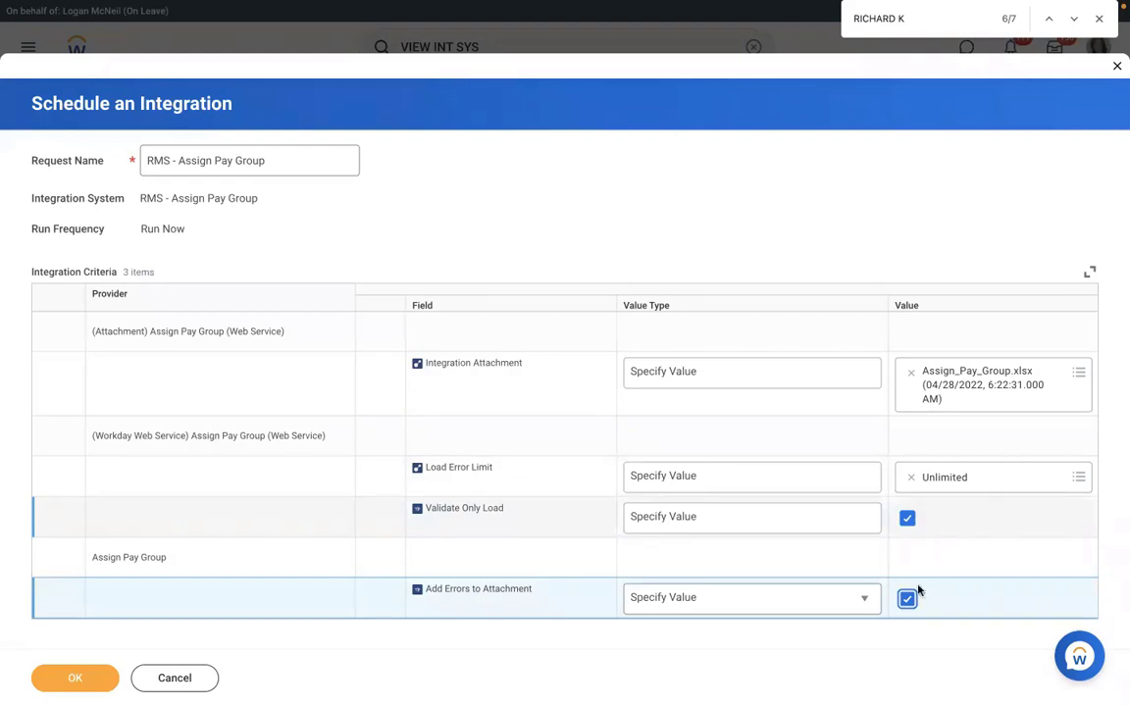
click(76, 682)
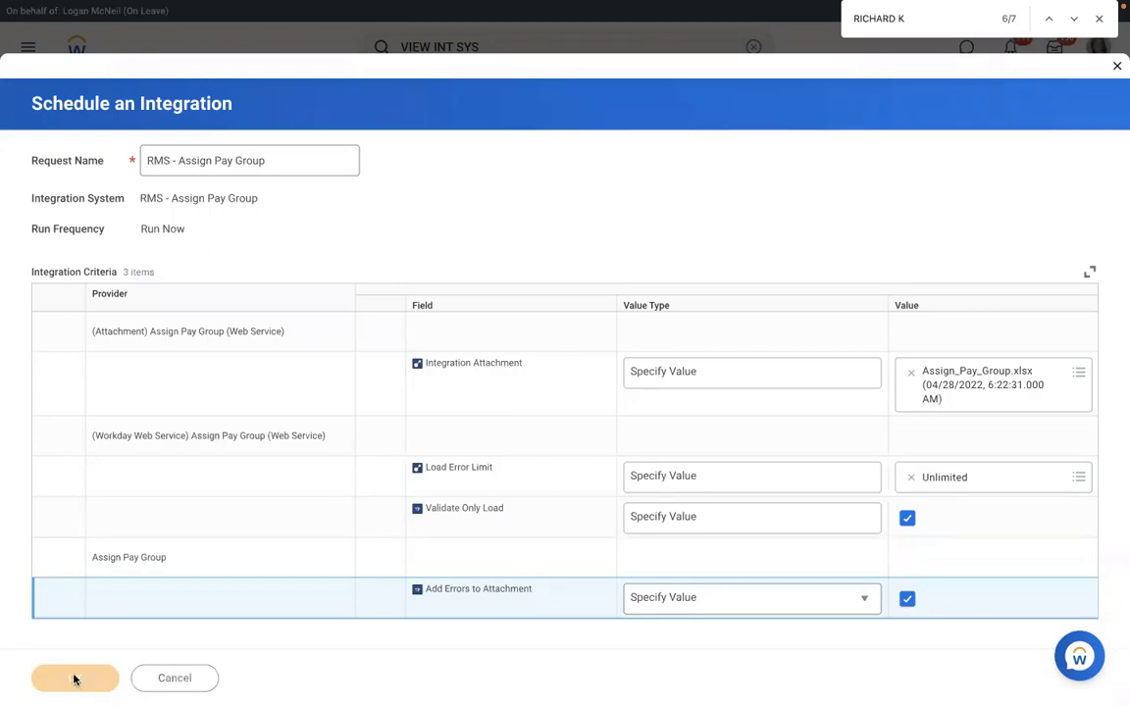
click(134, 328)
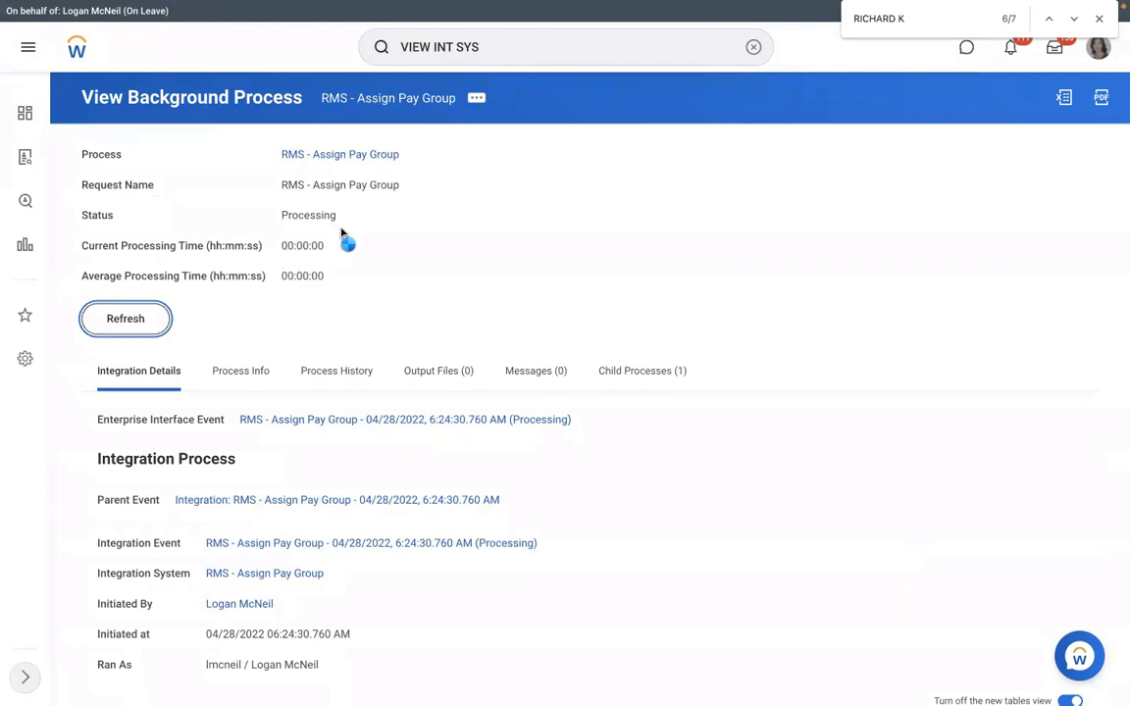
Refresh until the run shows Completed With Errors, then list its 2 errors.
click(117, 319)
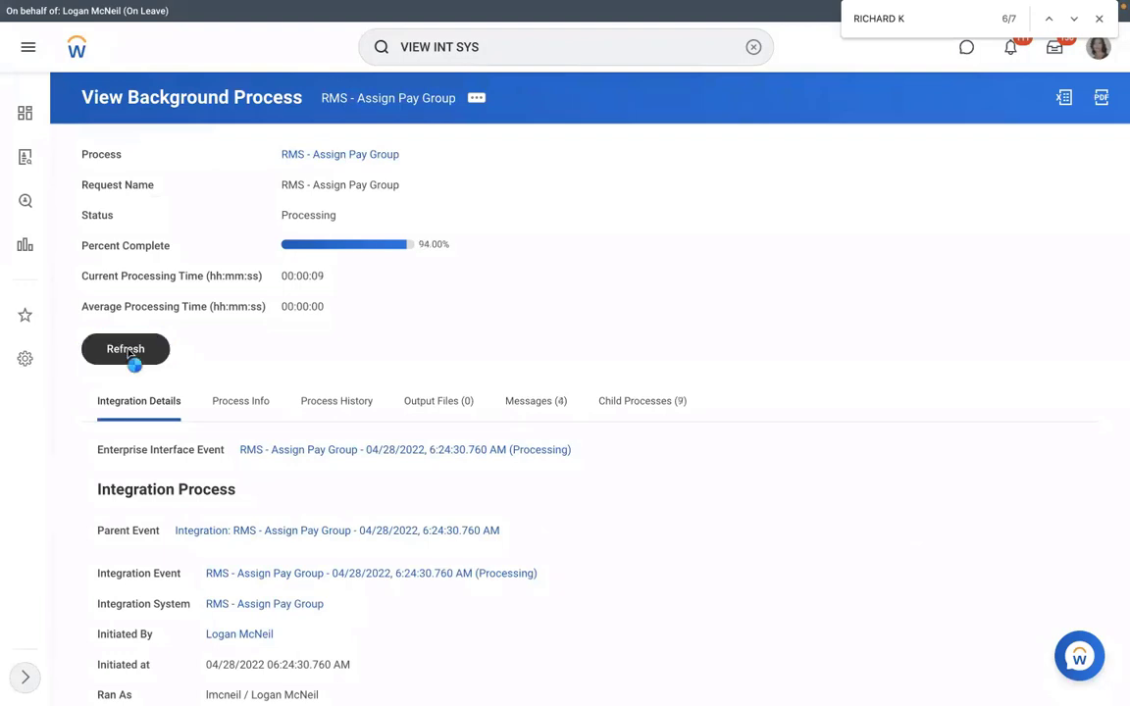
click(128, 351)
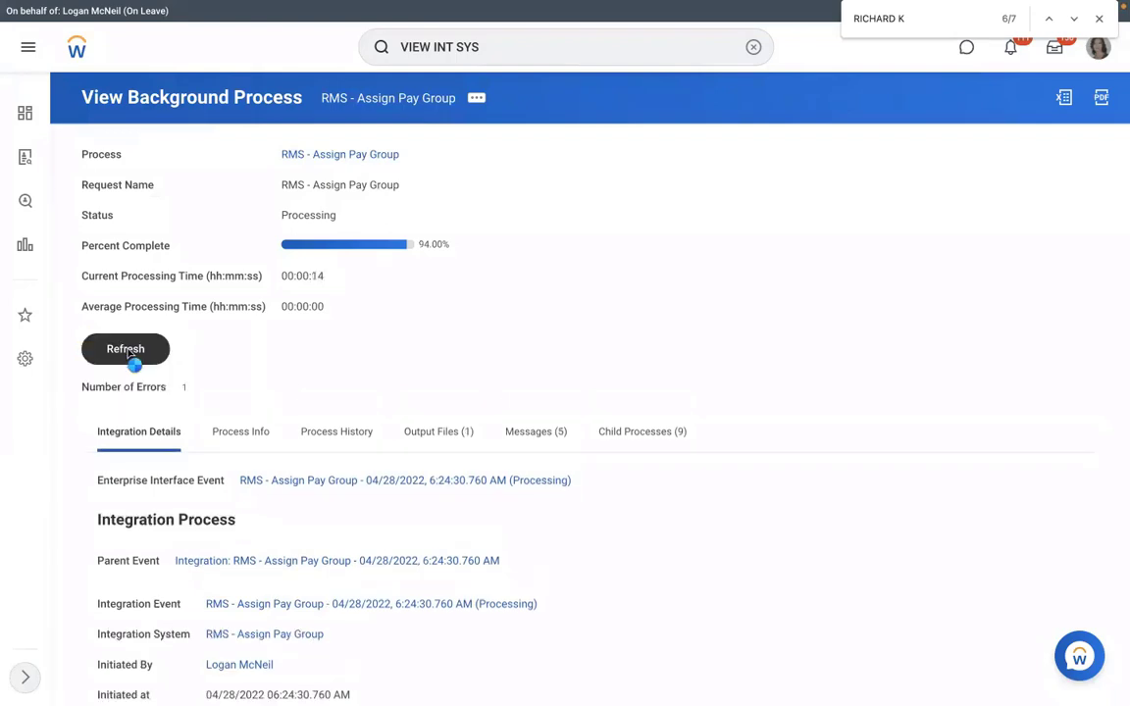
click(127, 351)
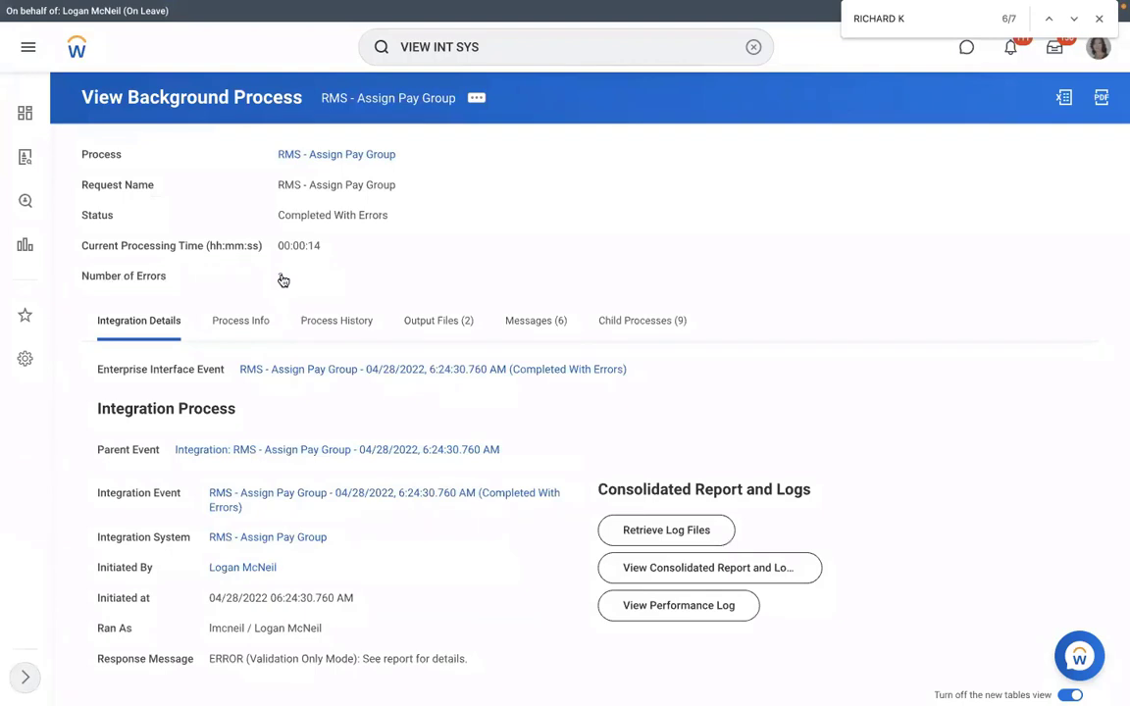
click(284, 279)
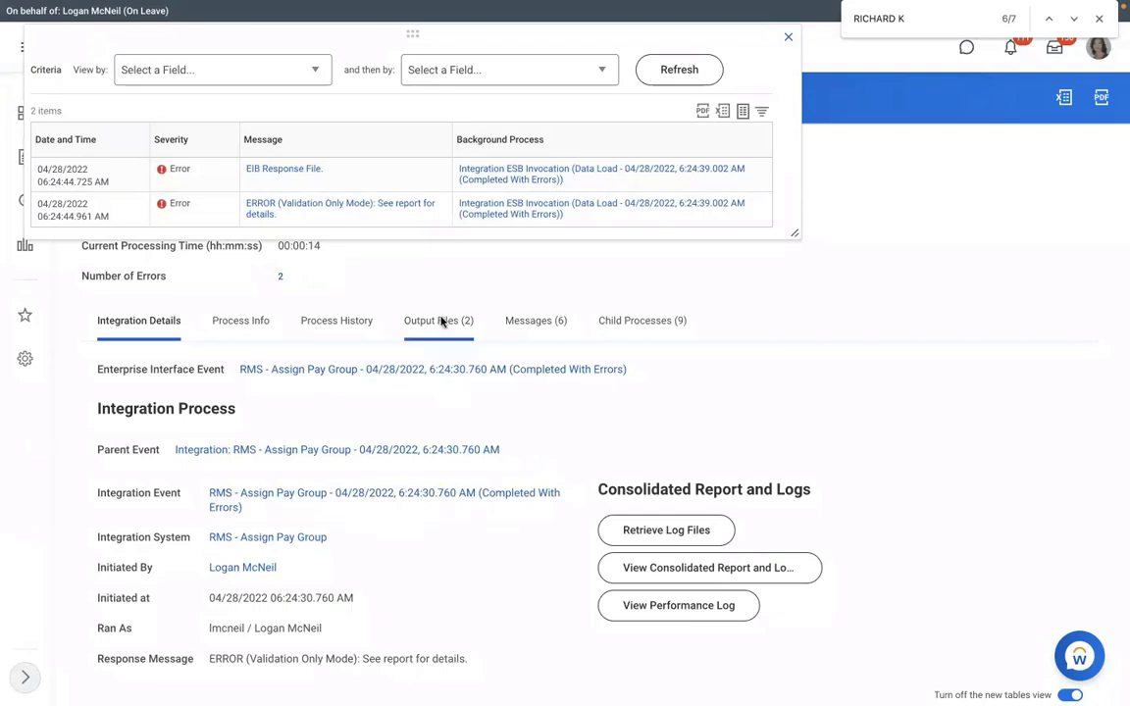
Open FailureReport.html from the run's Output Files to see the 2022/01/05 date error.
click(441, 322)
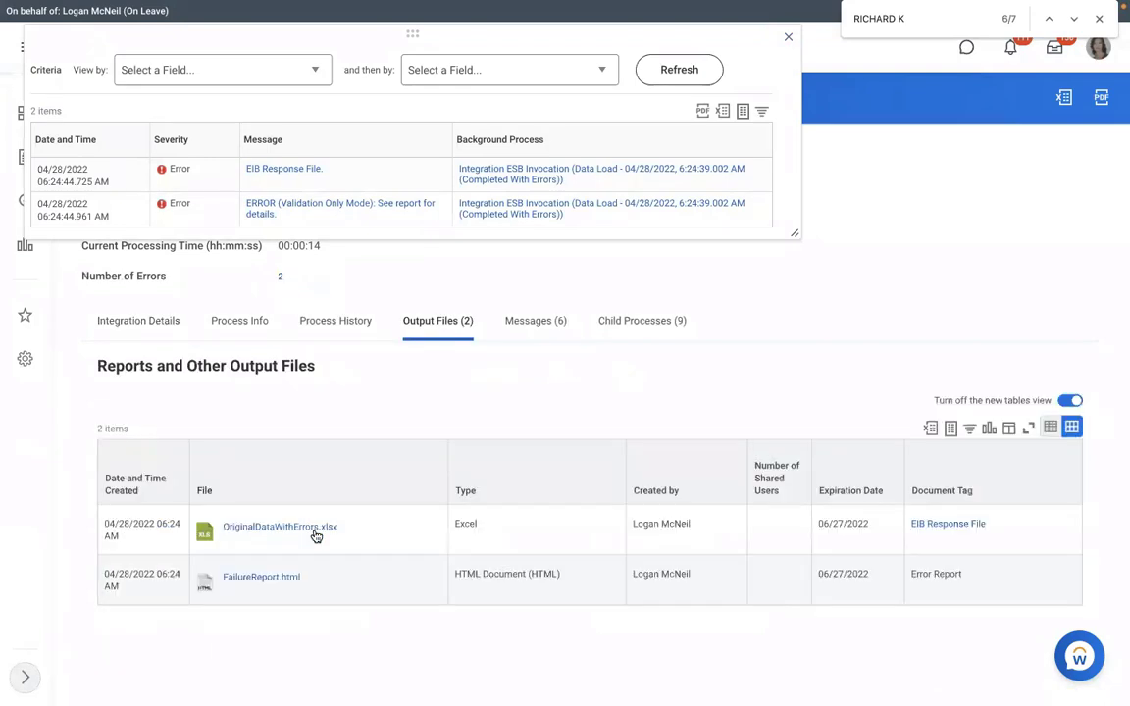
click(261, 578)
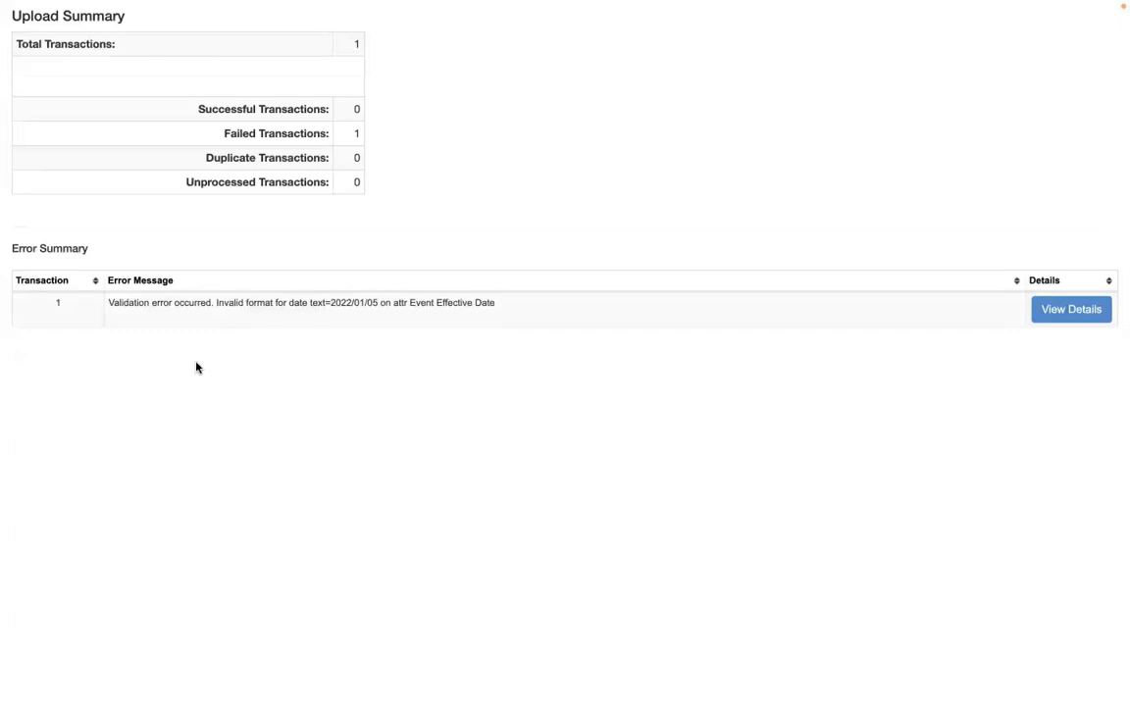
Highlight the invalid date format 2022/01/05 wording in the failure report's error message.
double_click(375, 307)
drag(391, 307, 391, 307)
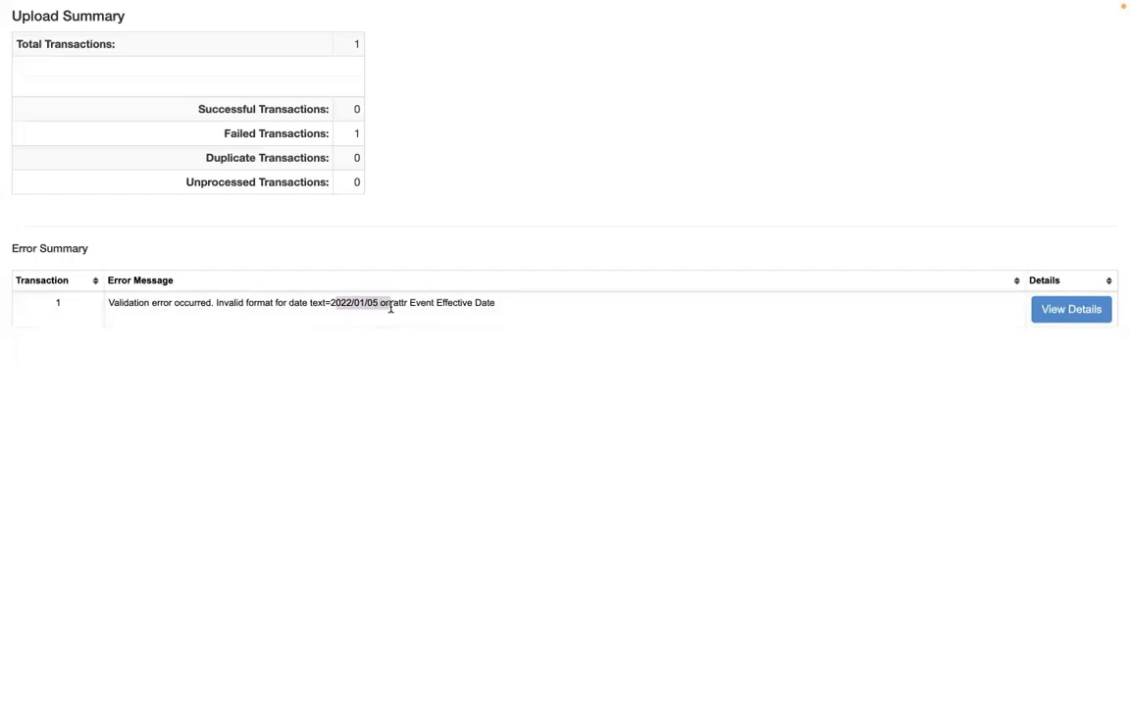
drag(239, 307, 387, 315)
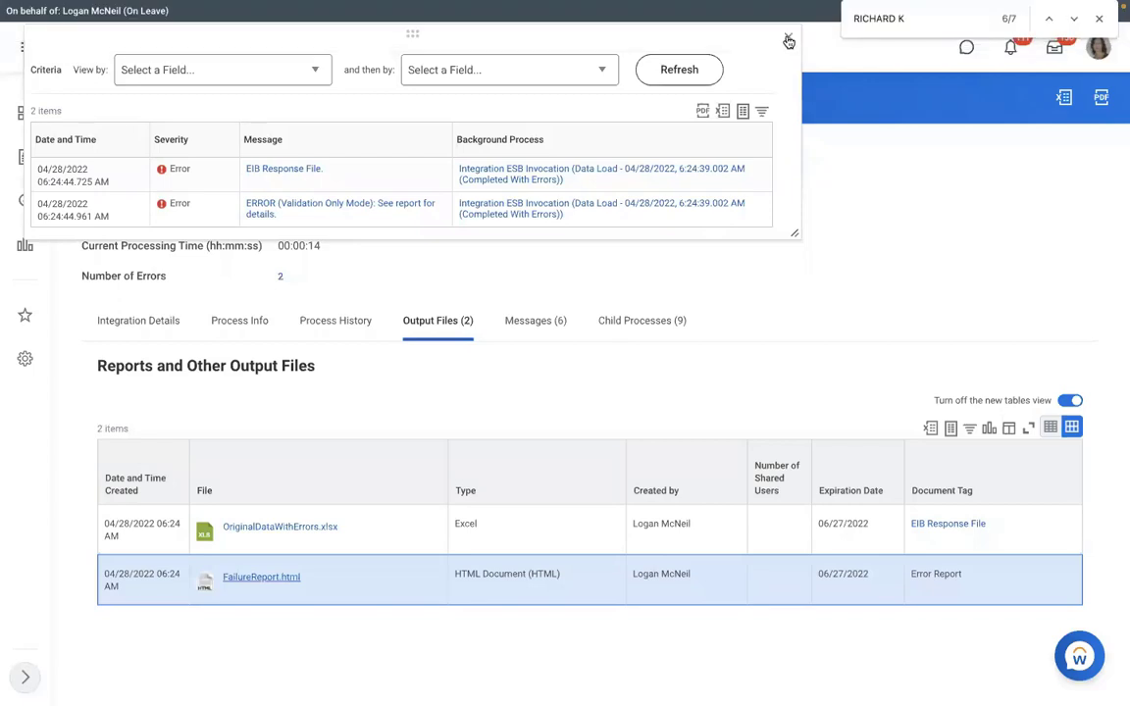
Close the errors list, return to Integration Details, and choose Launch / Schedule for RMS - Assign Pay Group.
click(791, 42)
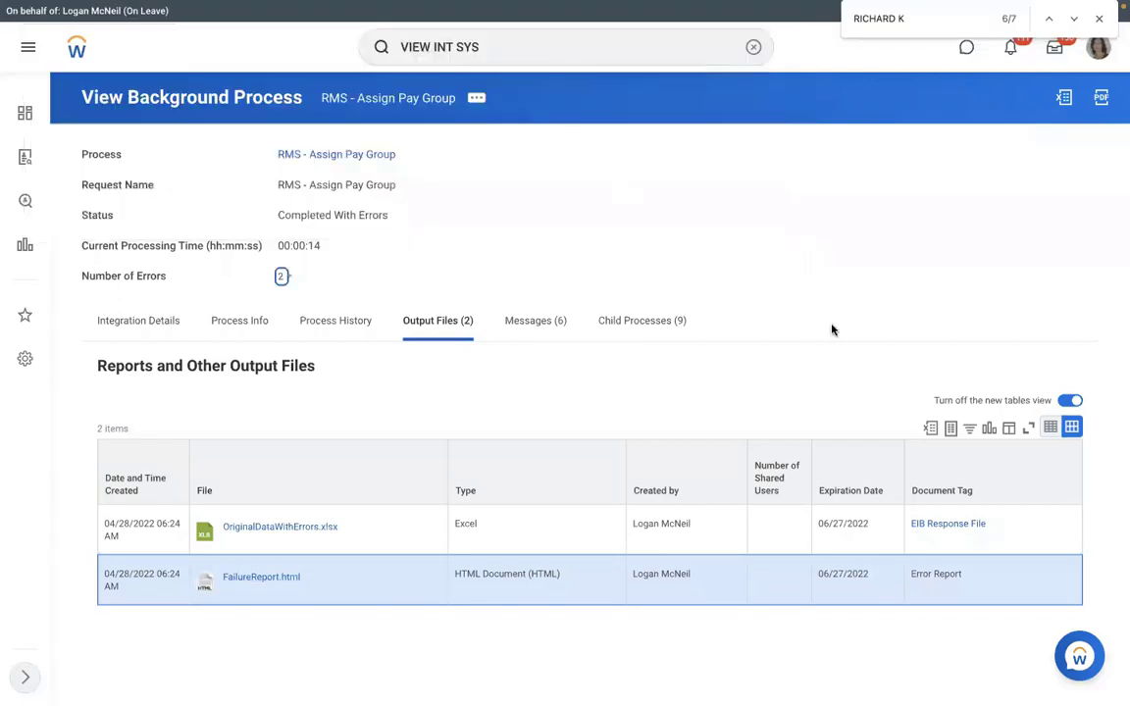
click(108, 322)
click(138, 319)
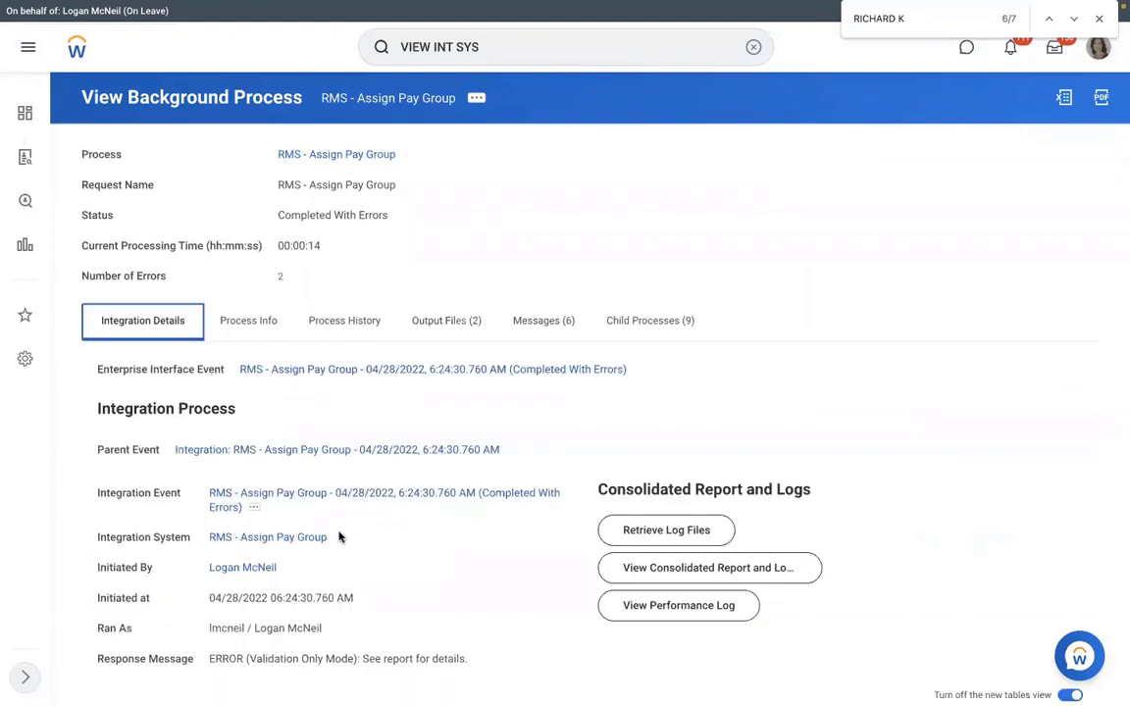
click(338, 538)
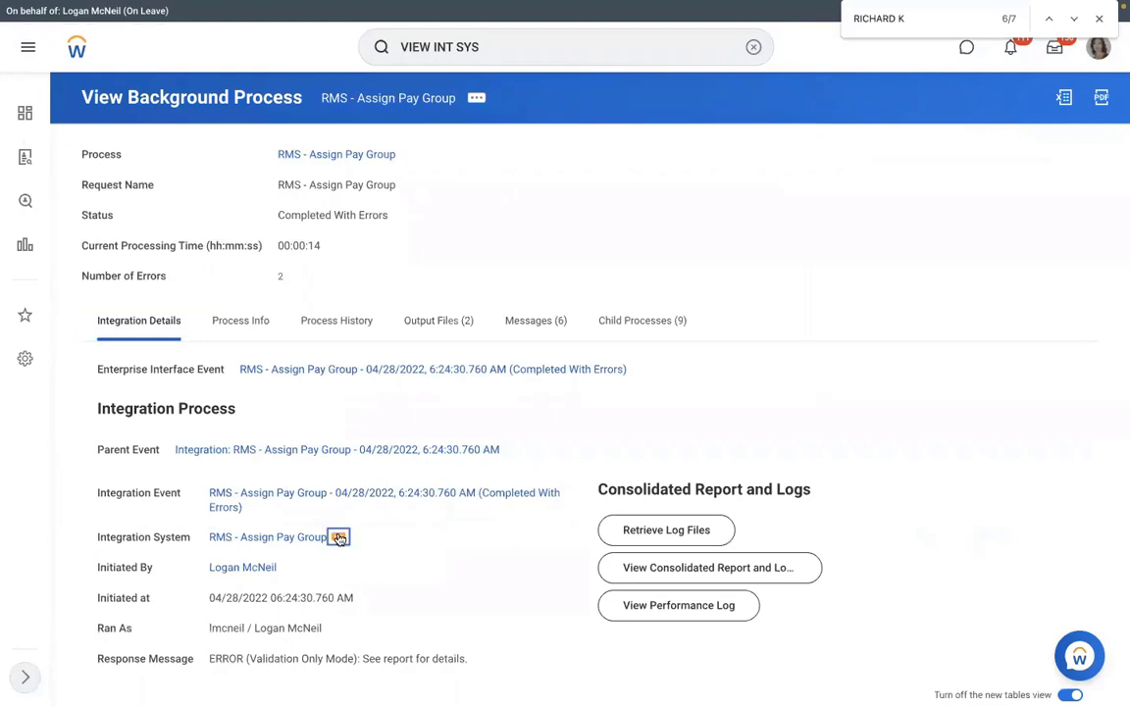
click(412, 93)
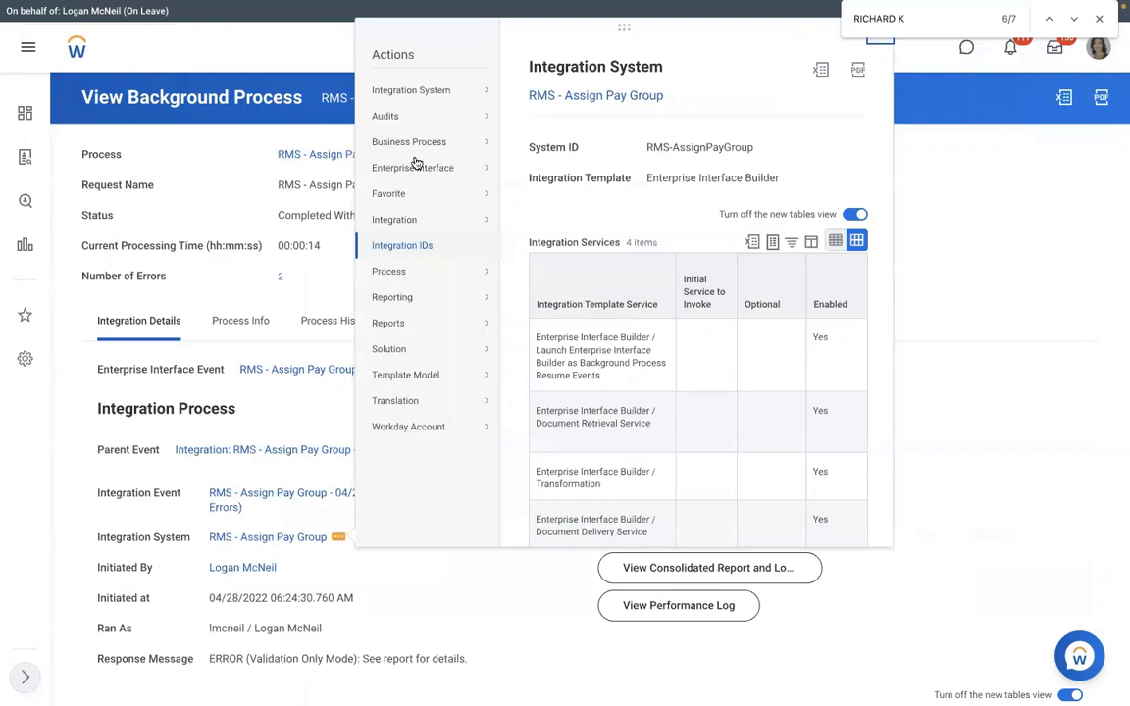
mouse_move(401, 226)
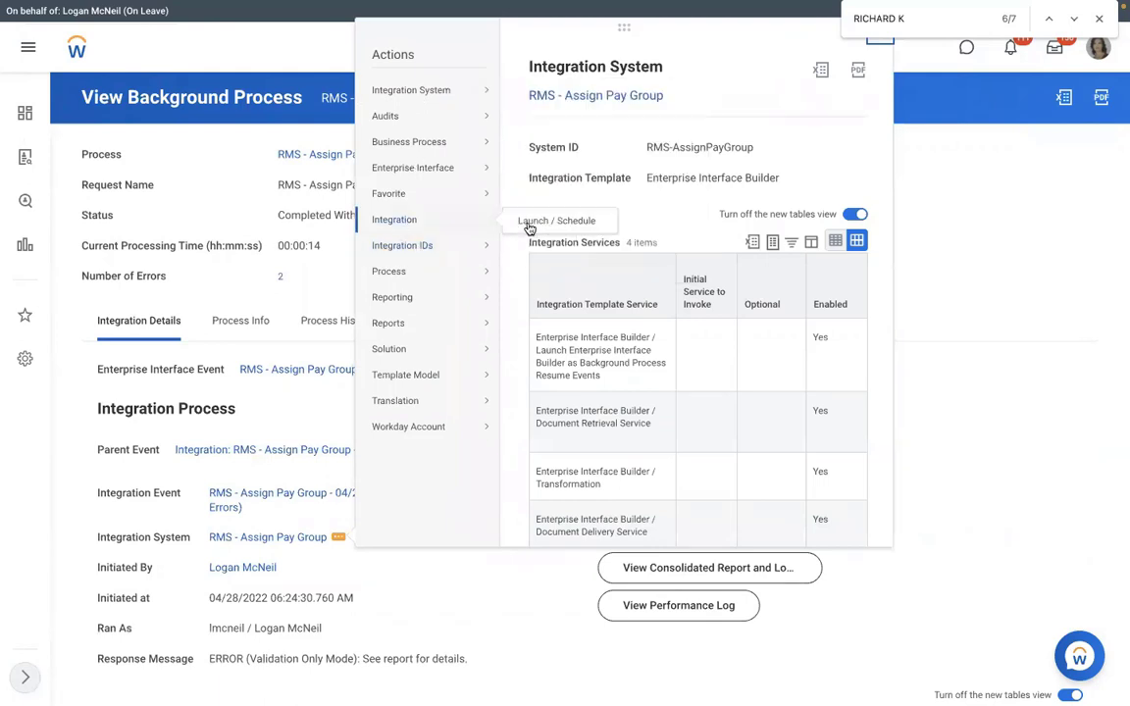
click(530, 224)
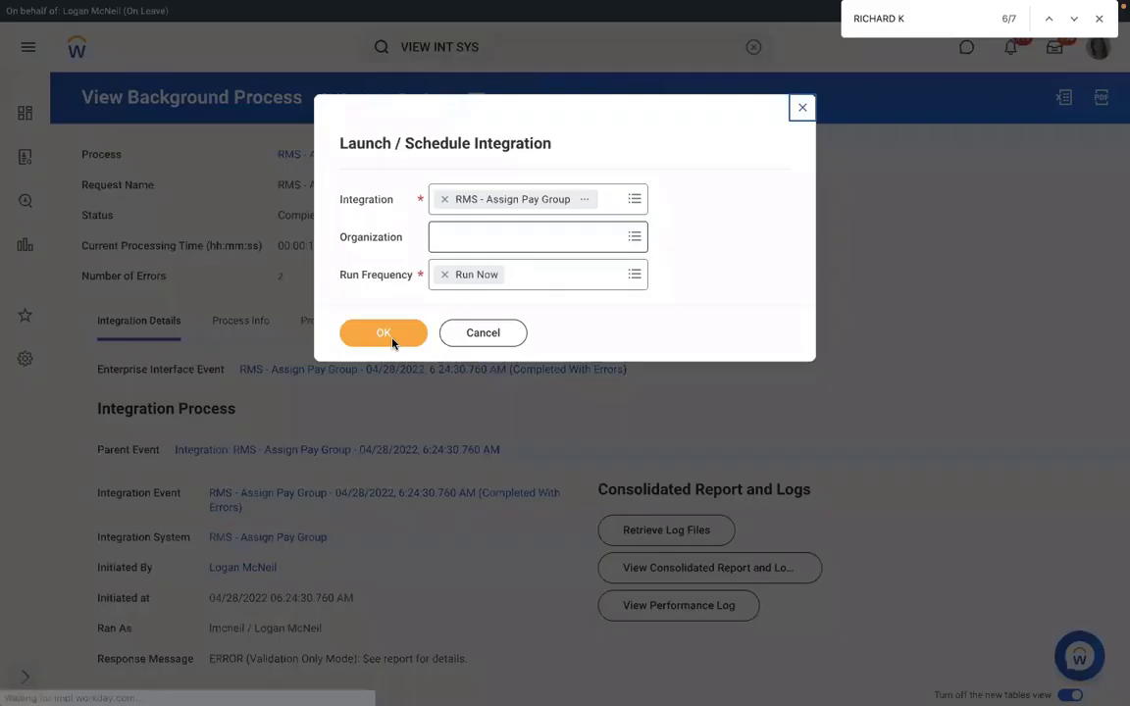
Confirm Run Now, attach Assign_Pay_Group.xlsx, tick Validate Only Load, and submit the launch.
click(385, 335)
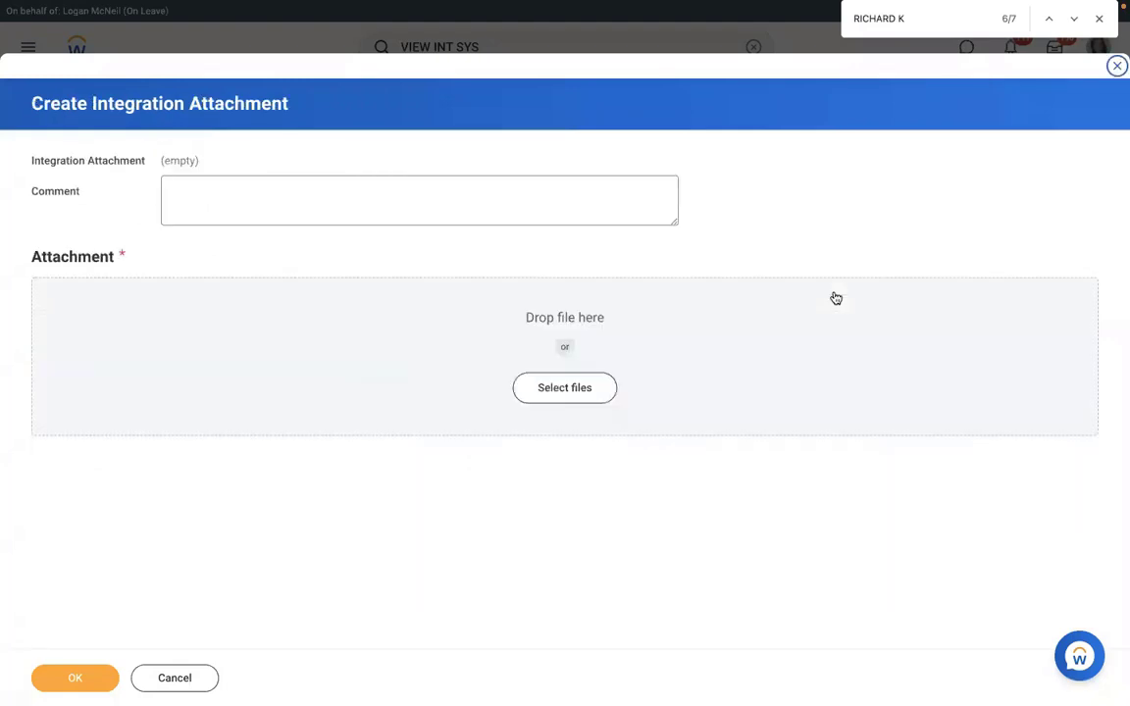
drag(836, 298, 834, 300)
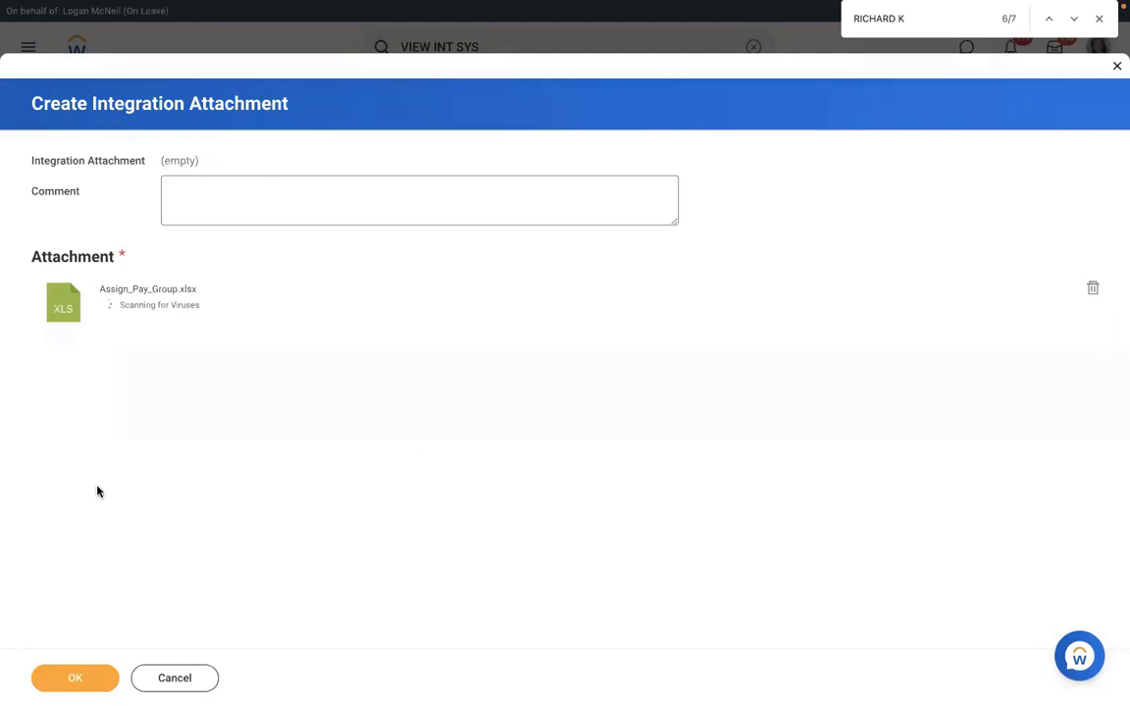
click(63, 676)
click(907, 518)
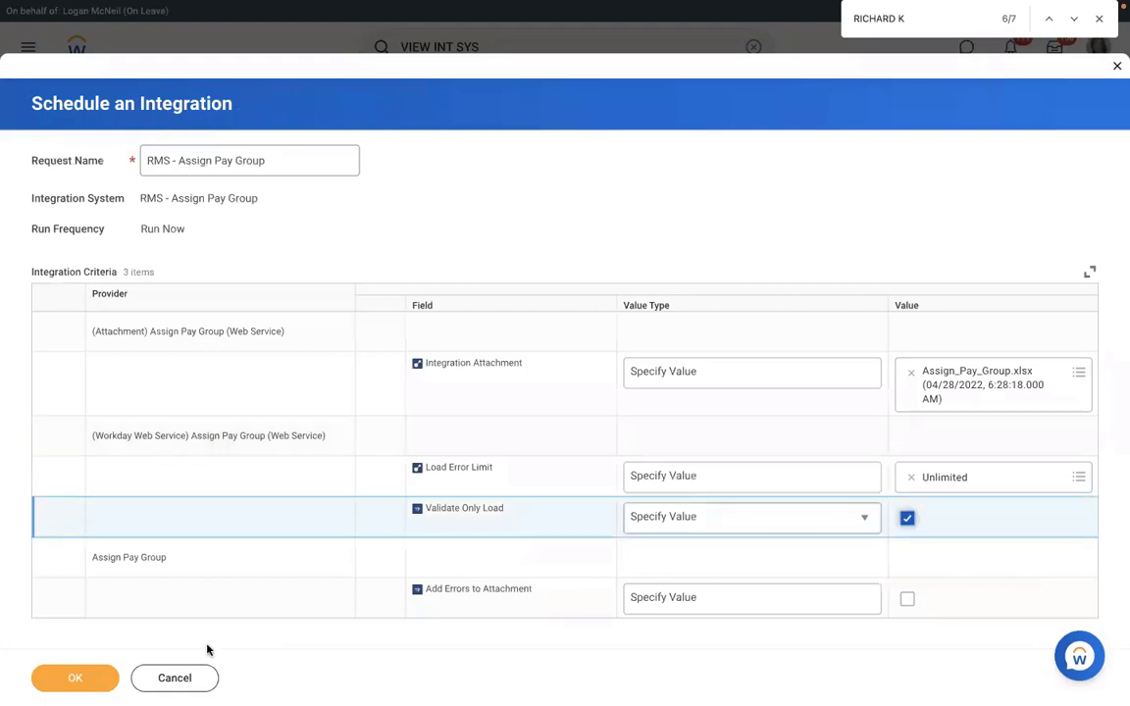
click(76, 679)
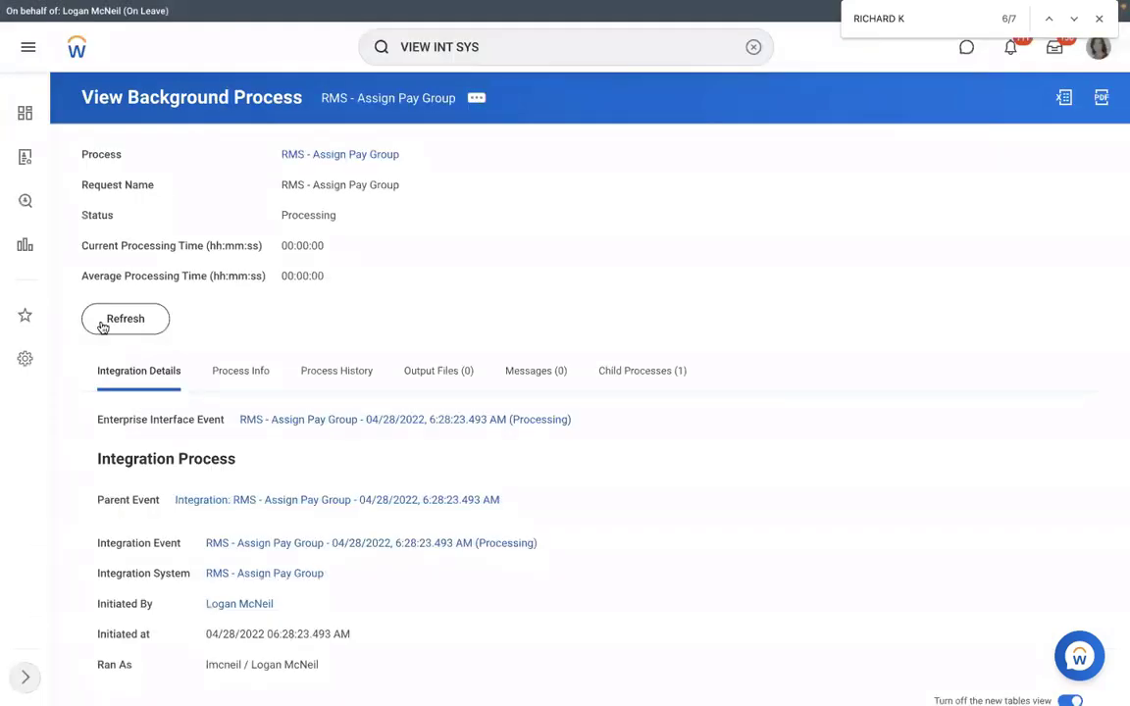
Refresh until the second run completes with errors, then list its single error.
click(104, 326)
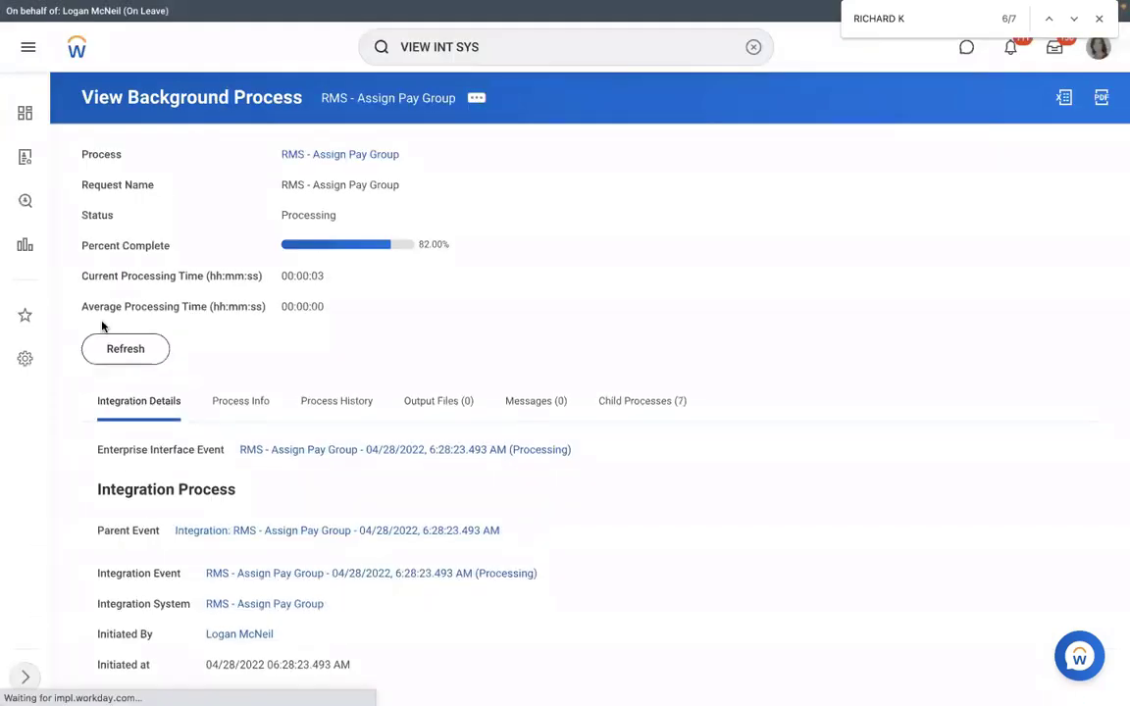
click(126, 351)
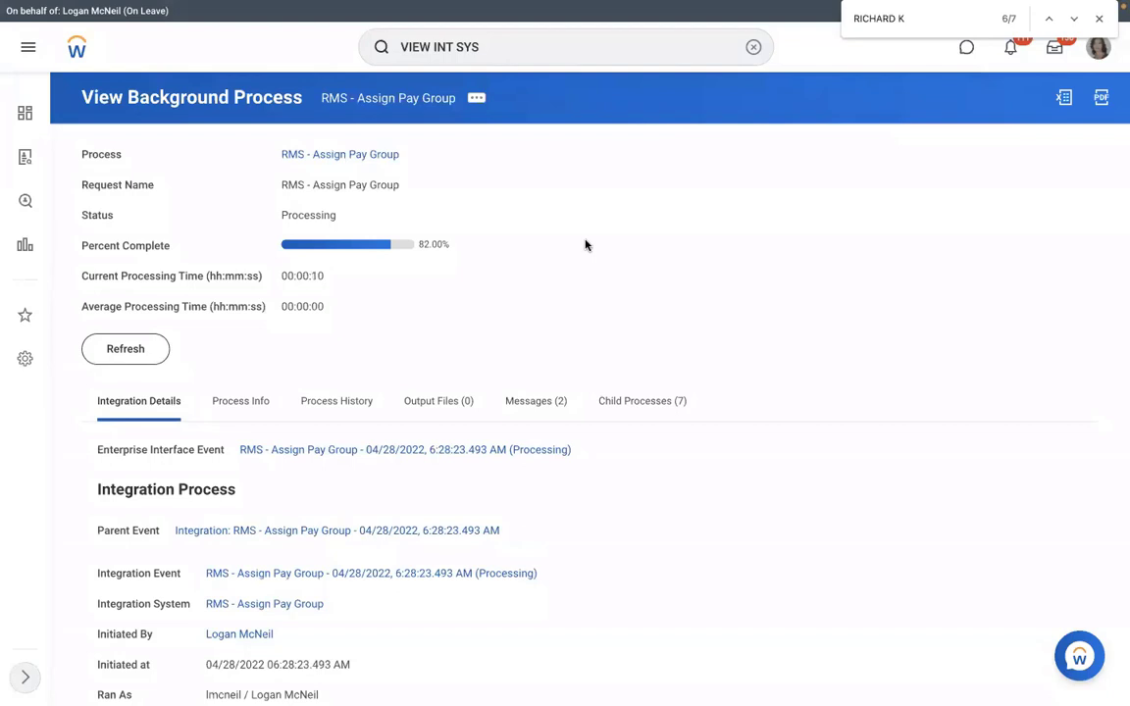
click(139, 349)
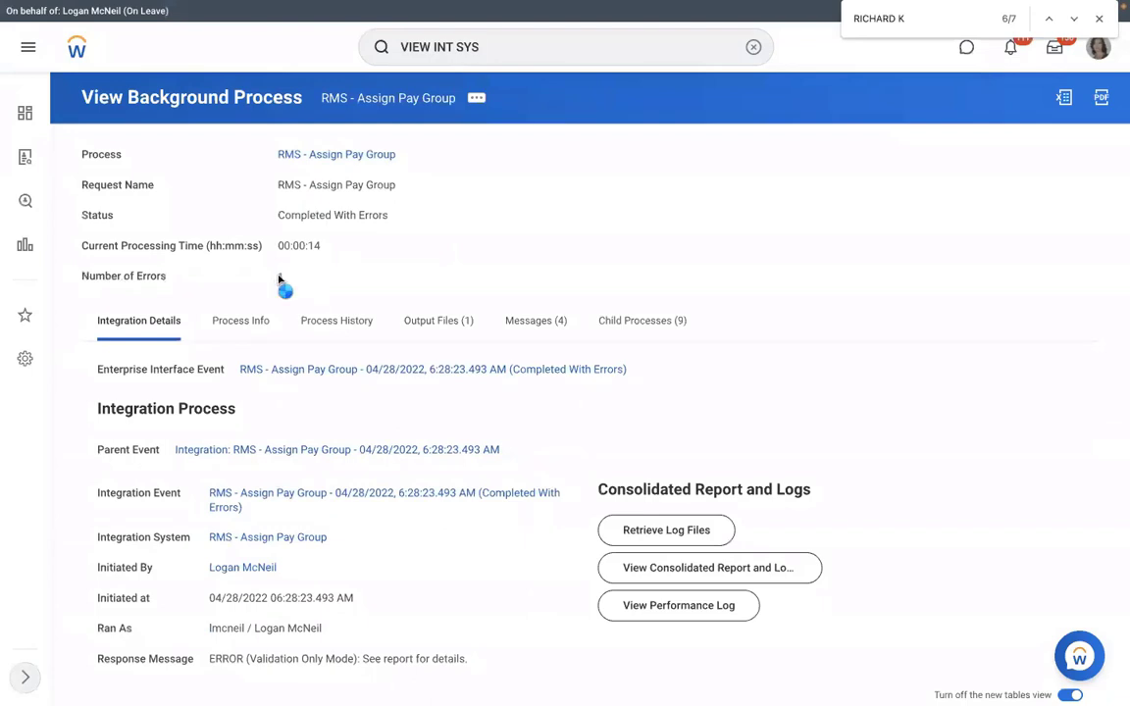
click(280, 278)
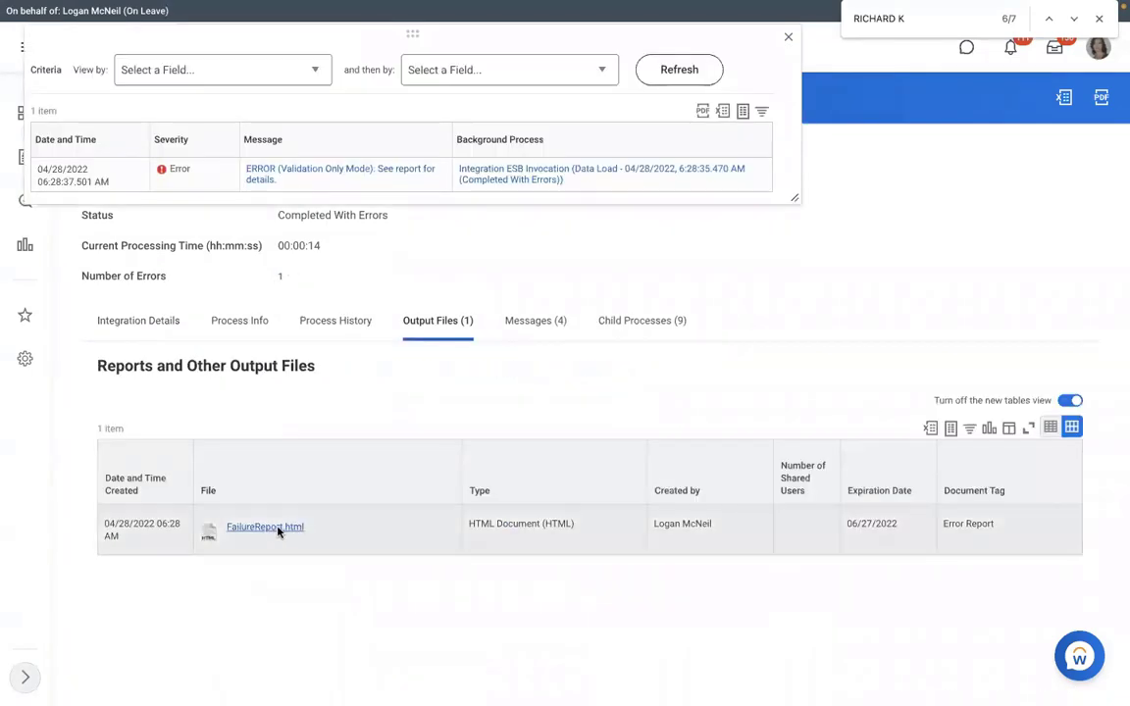
Open the run's FailureReport.html and highlight the invalid date 20222-01-15 on Event Effective Date.
click(277, 528)
click(146, 668)
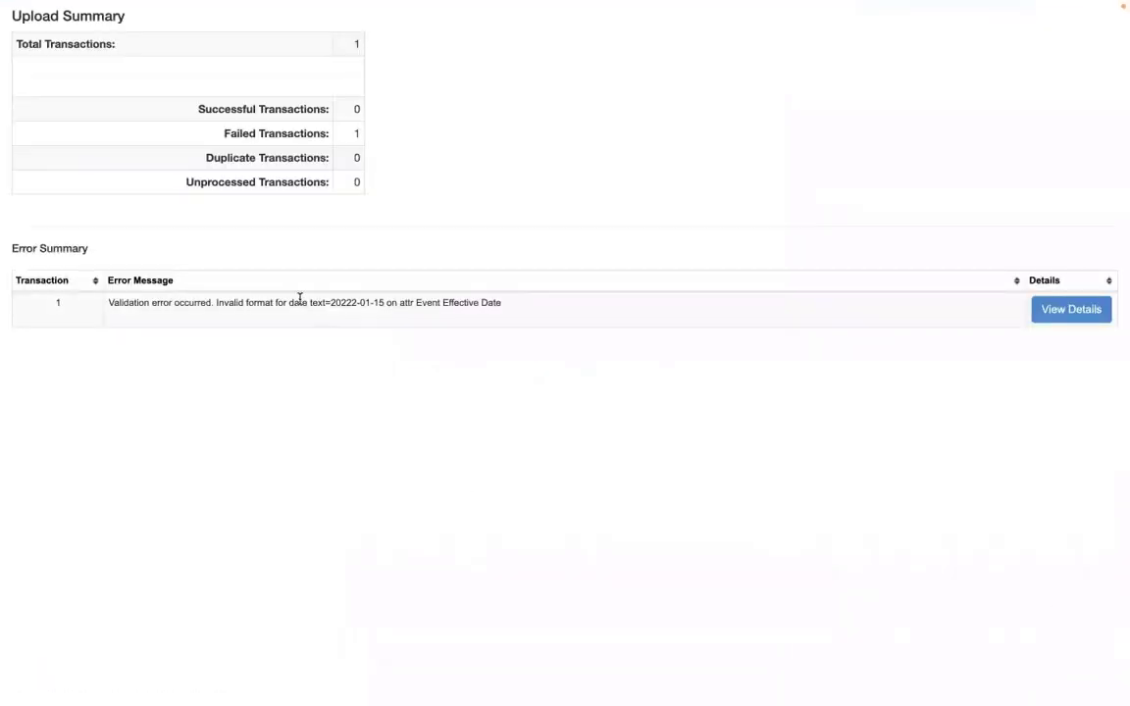
drag(301, 303, 511, 303)
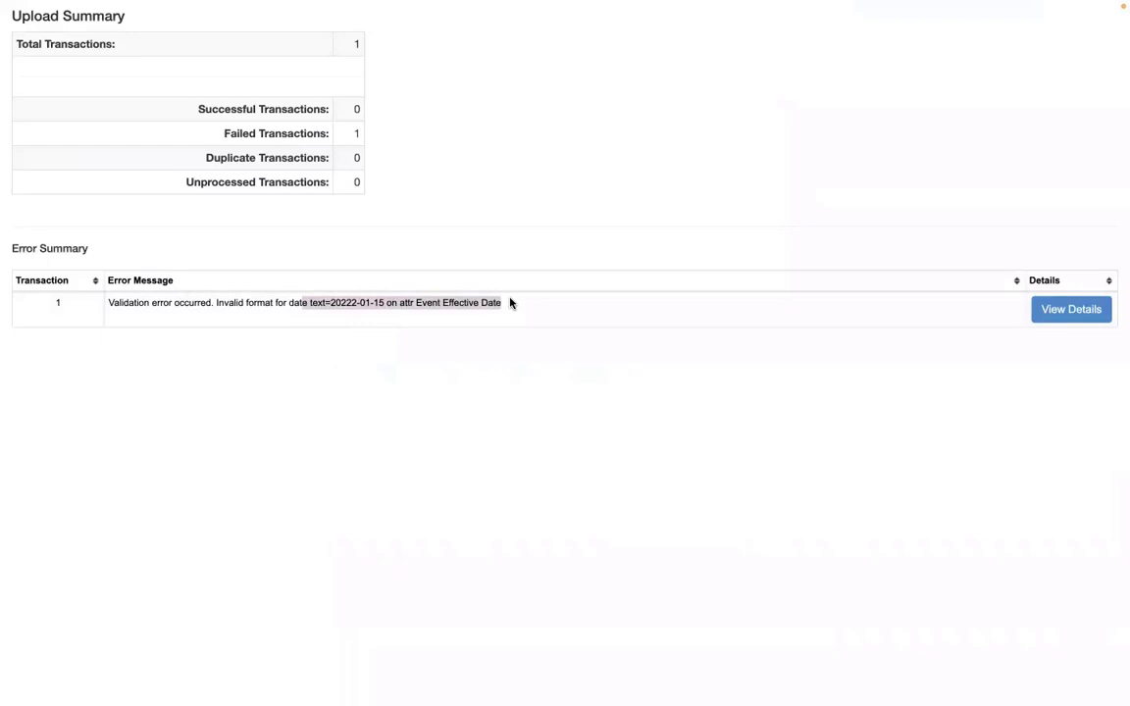
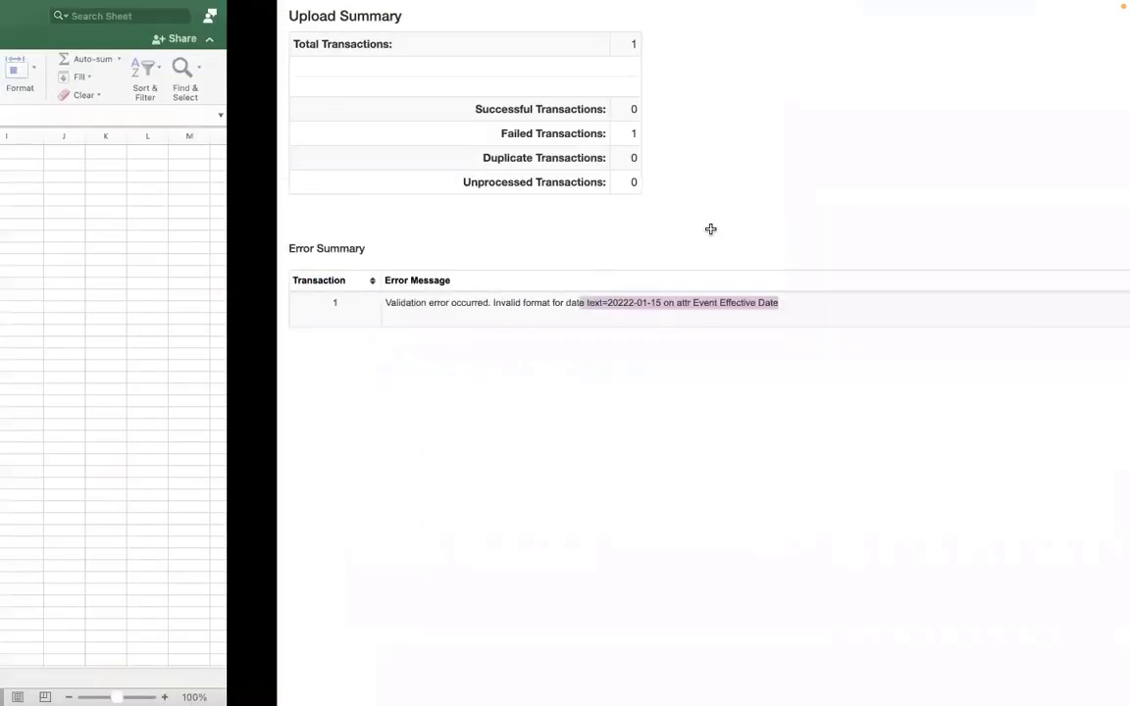
Switch from the Workday upload summary back to the Assign_Pay_Group Excel workbook.
key(ctrl+Left)
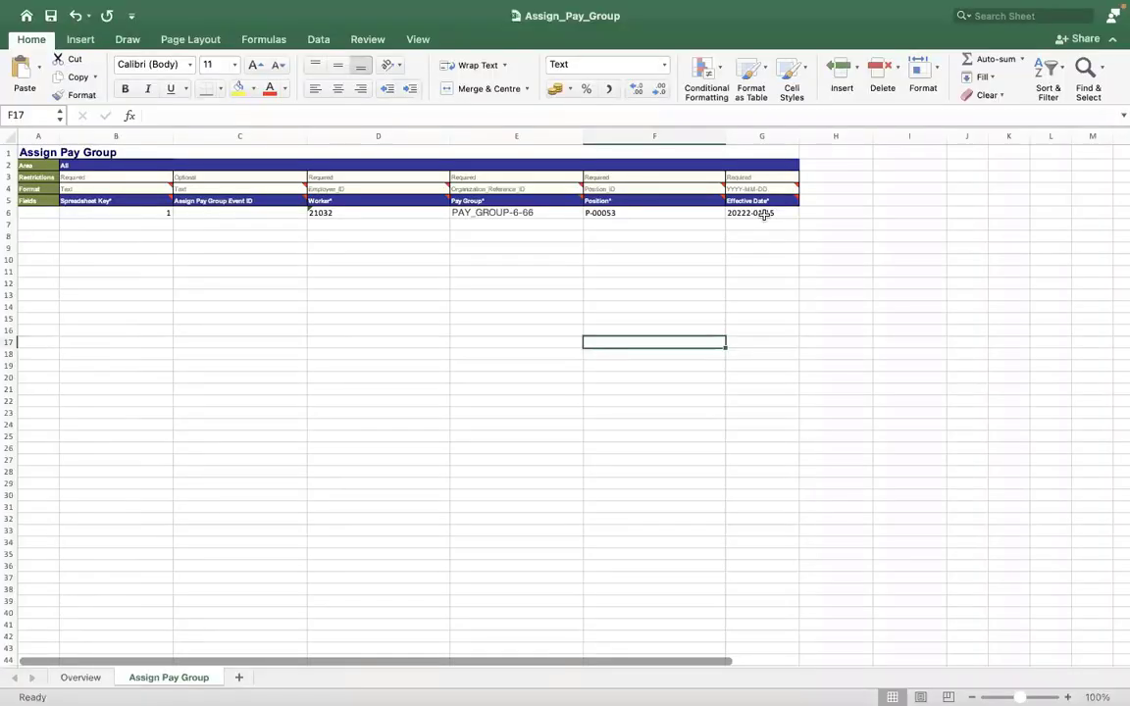
Re-enter G6's 20222-01-15 with a leading apostrophe, then review its Format Cells settings.
click(764, 214)
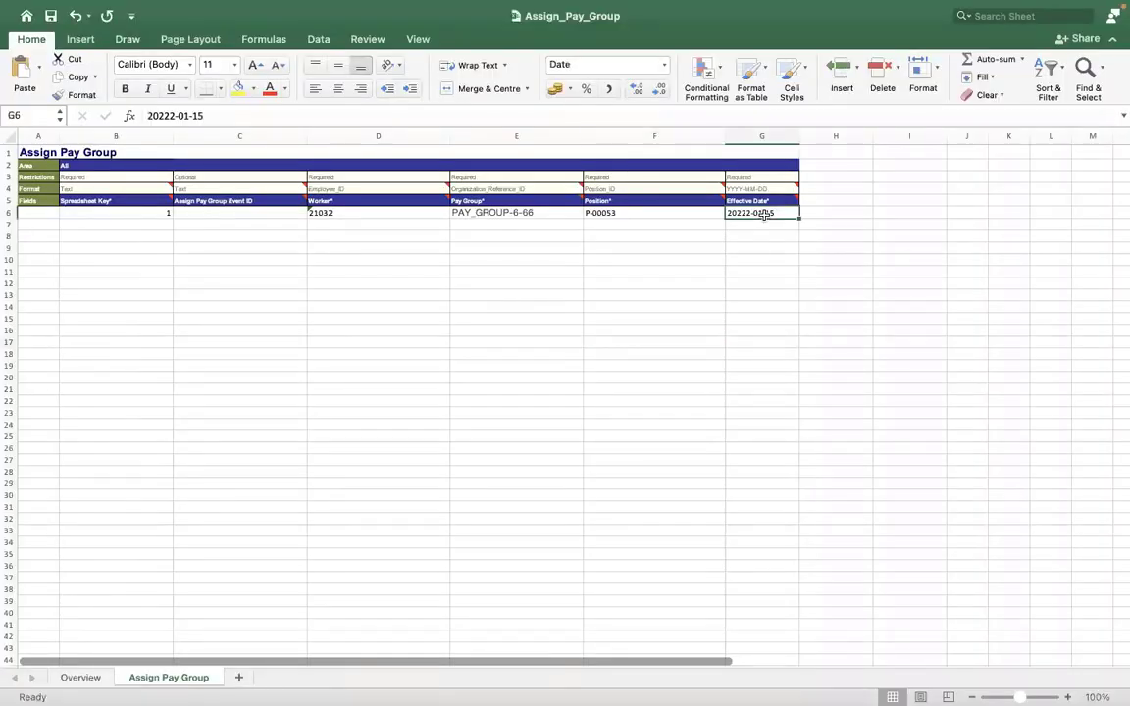
click(144, 115)
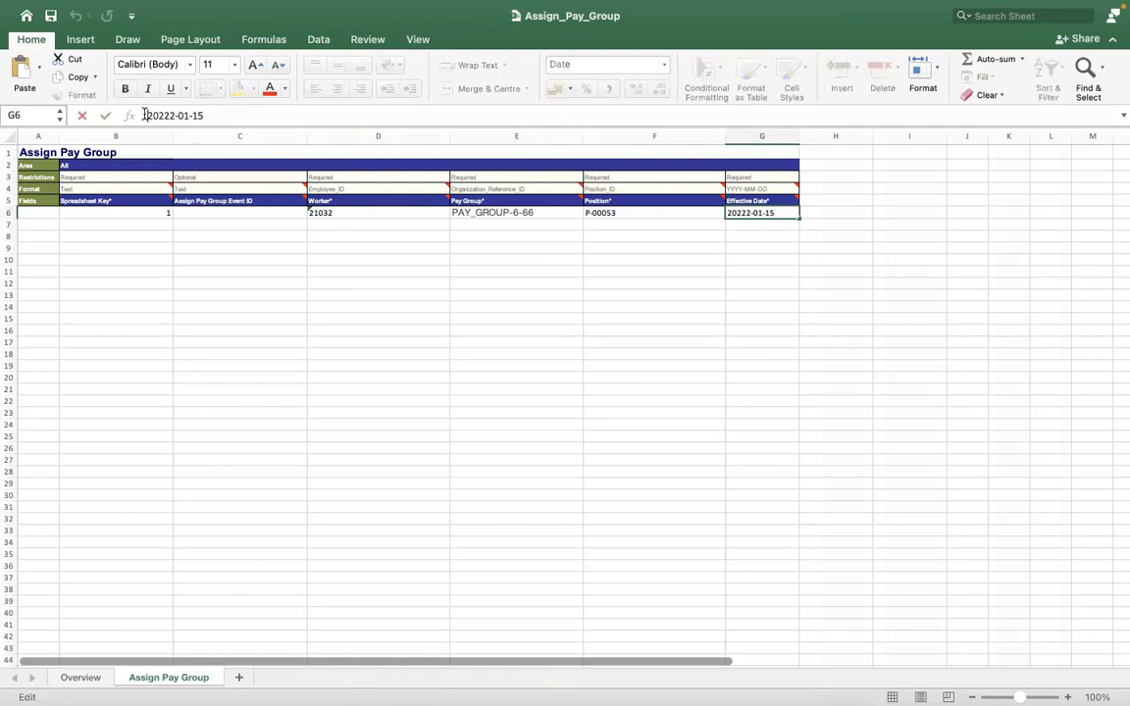
click(225, 240)
click(513, 236)
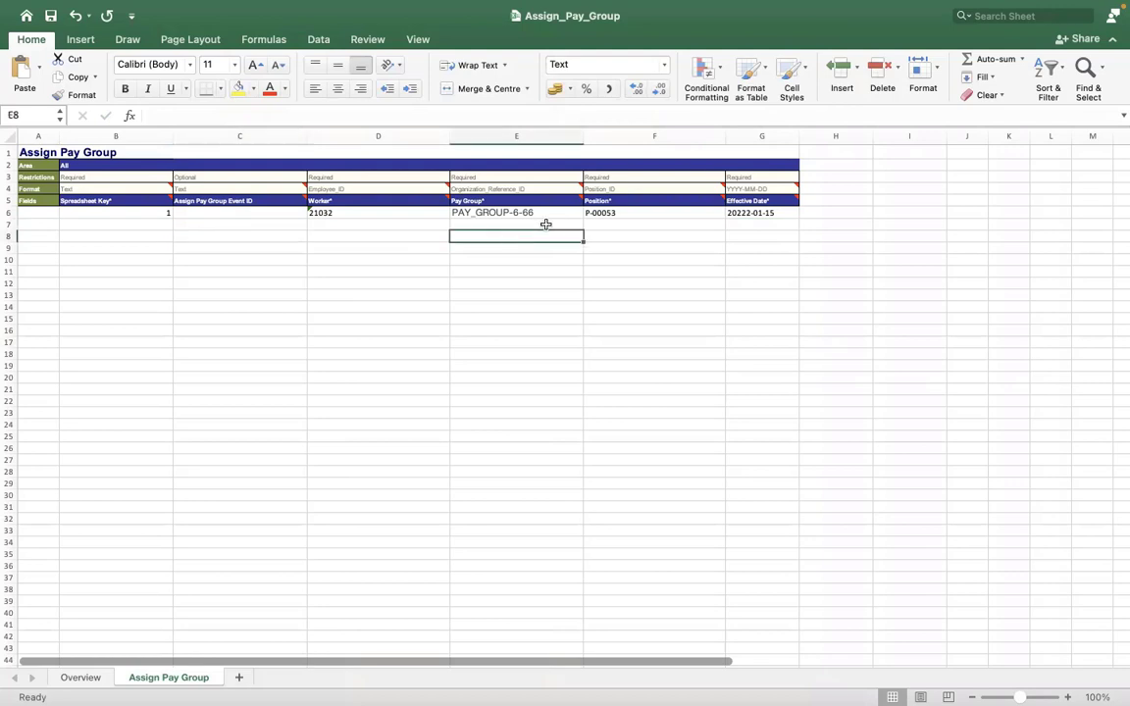
click(734, 215)
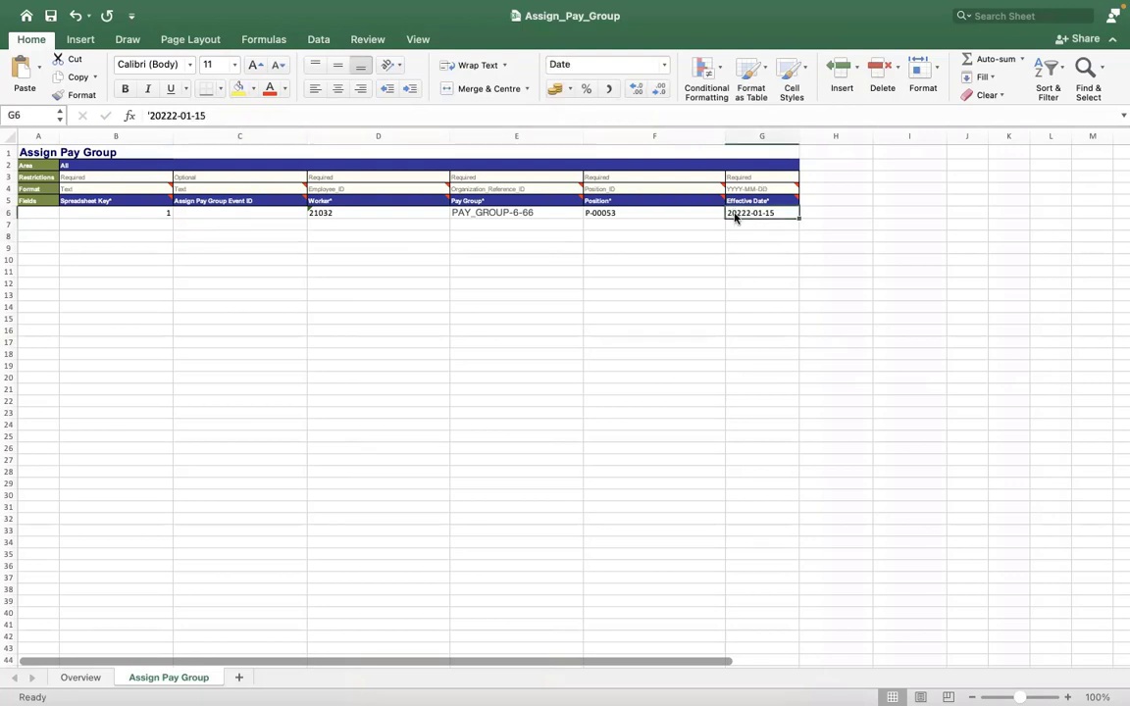
right_click(736, 213)
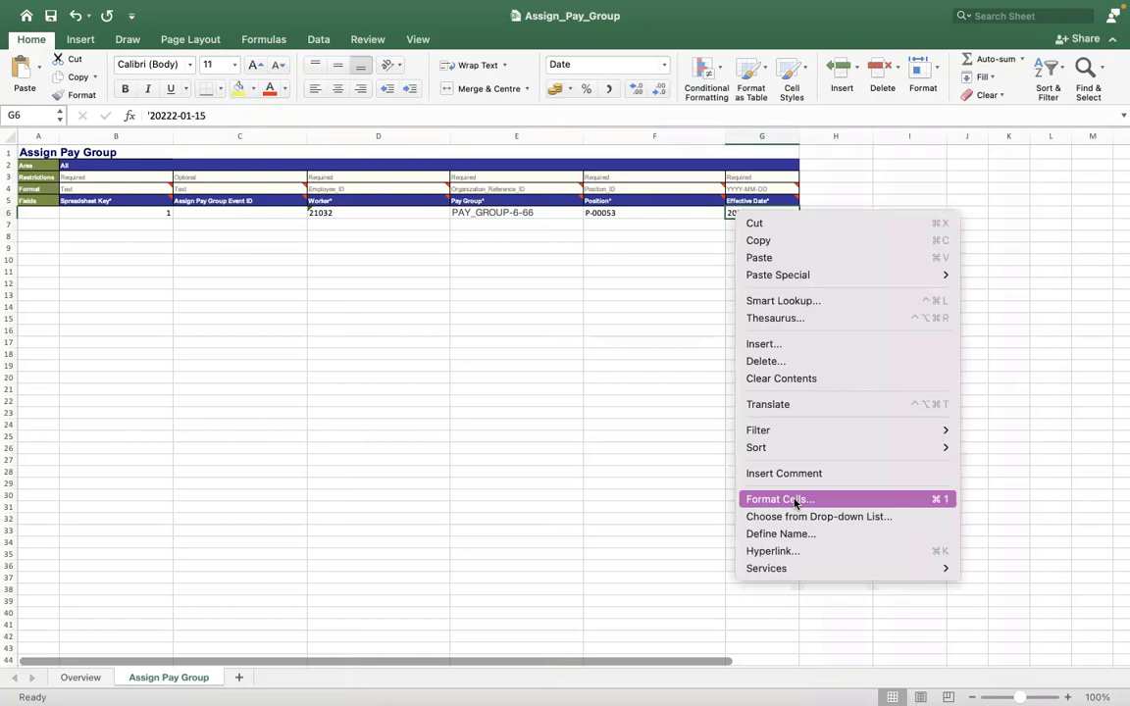
click(796, 504)
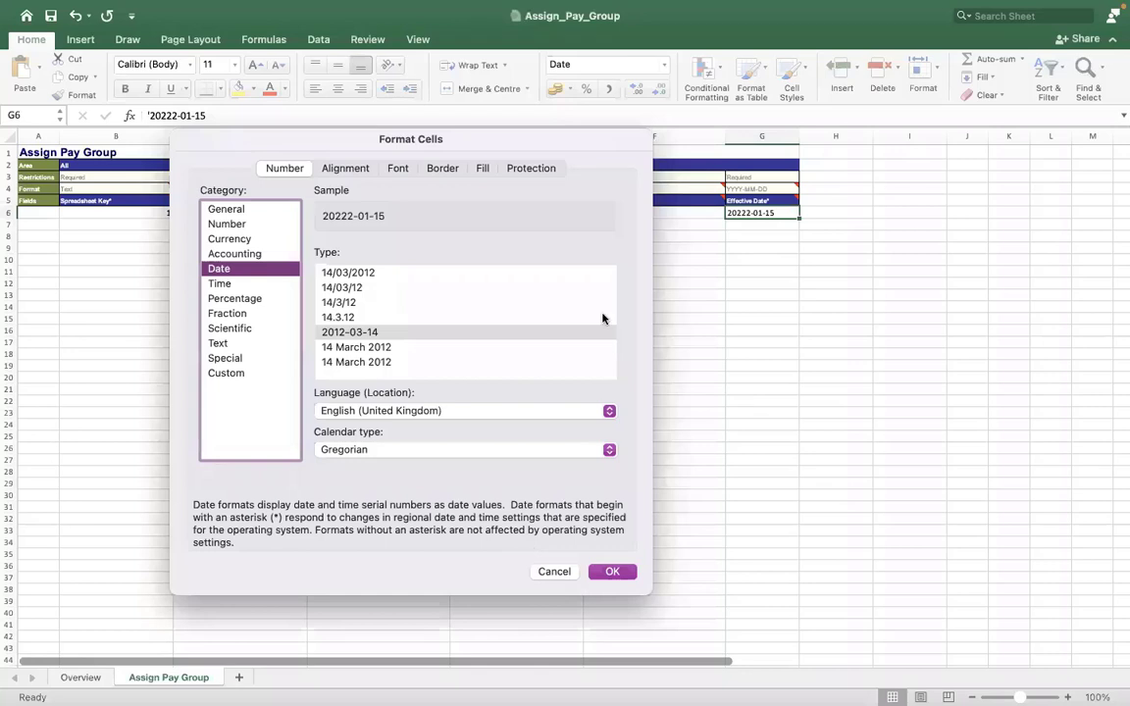
key(Escape)
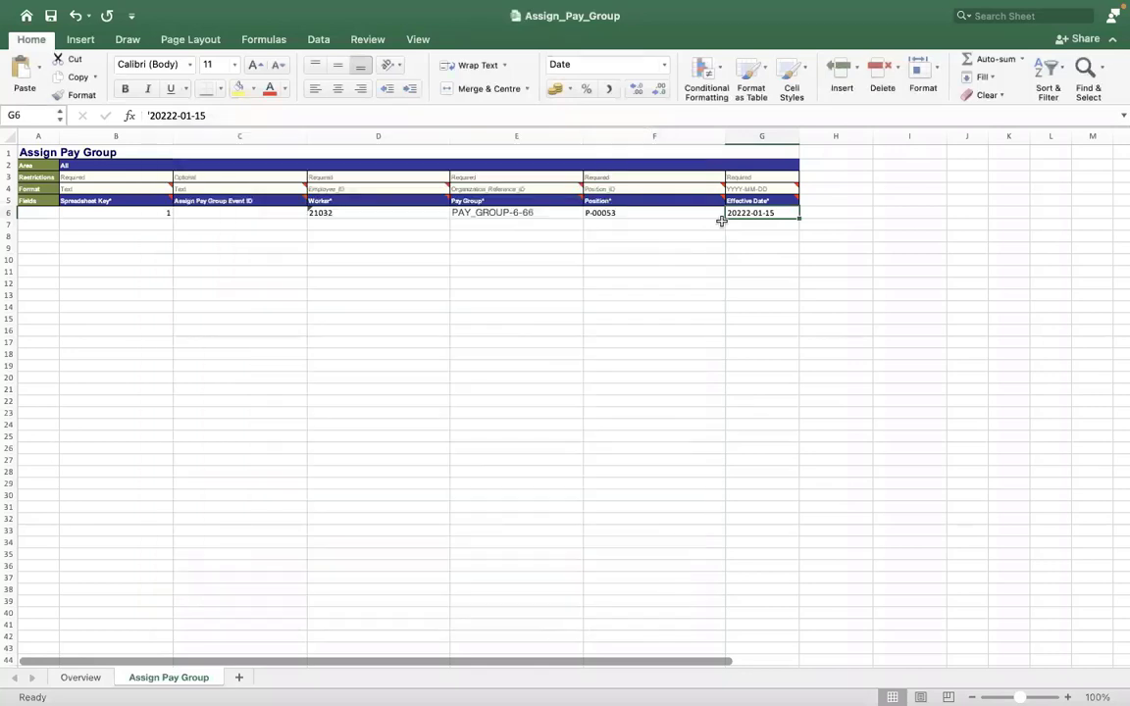
Delete the extra 2 in G6 so the Effective Date reads 2022-01-15.
click(724, 213)
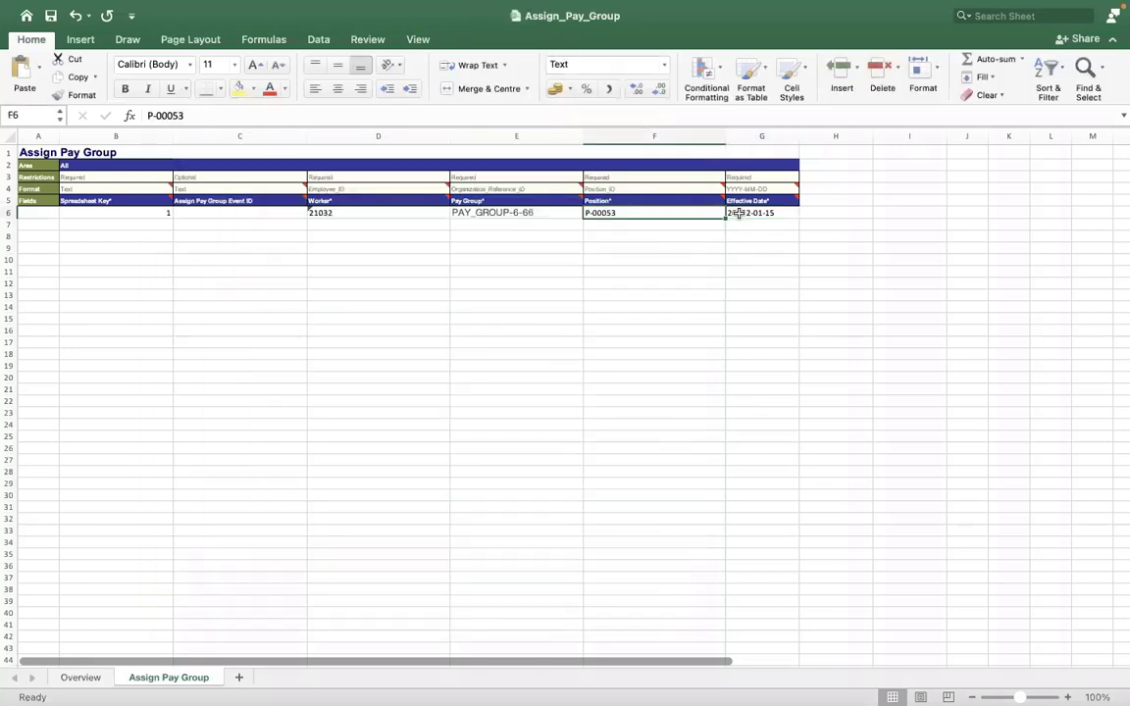
click(738, 213)
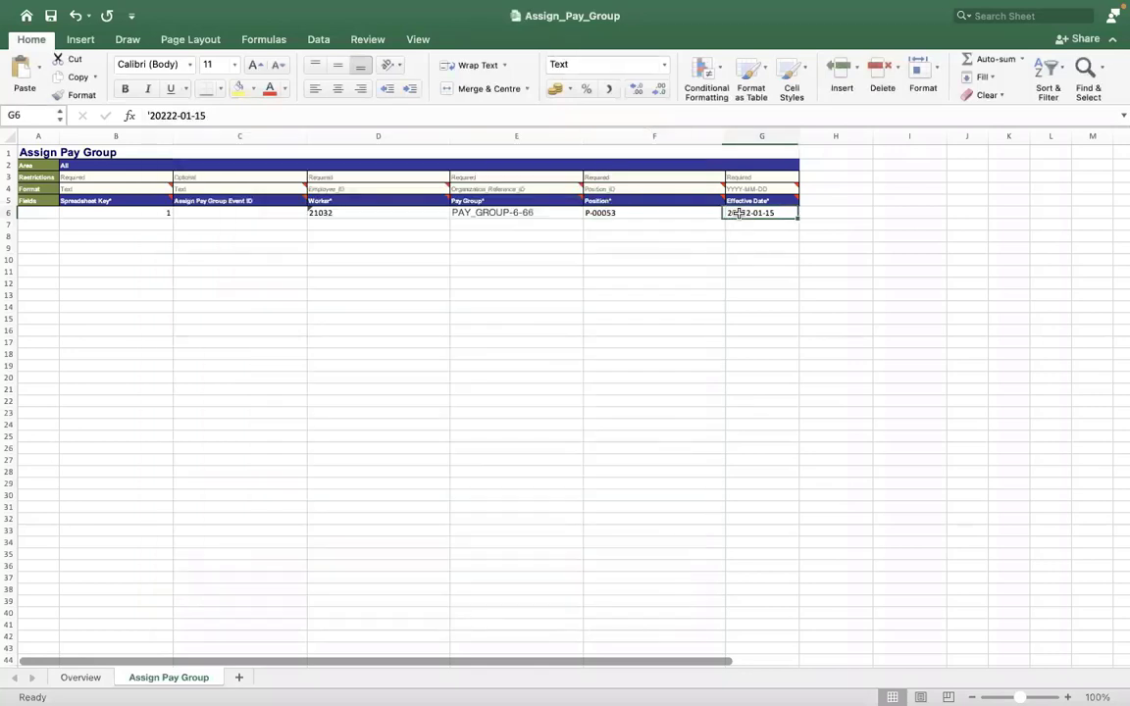
click(168, 116)
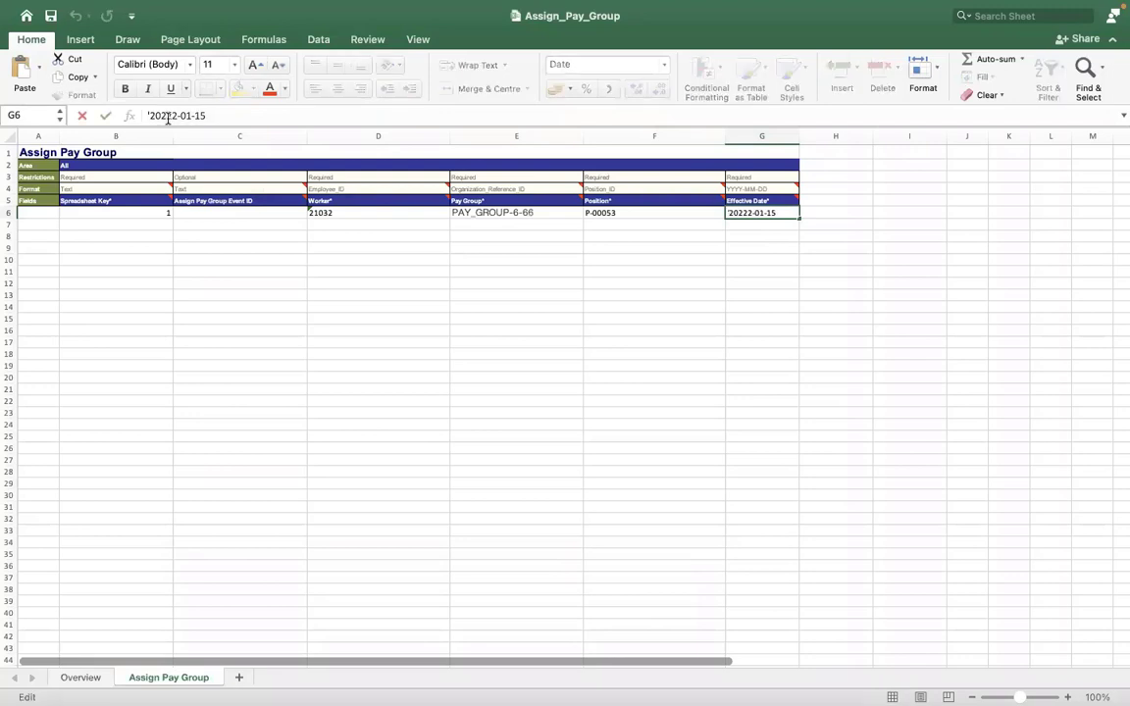
key(BackSpace)
click(243, 273)
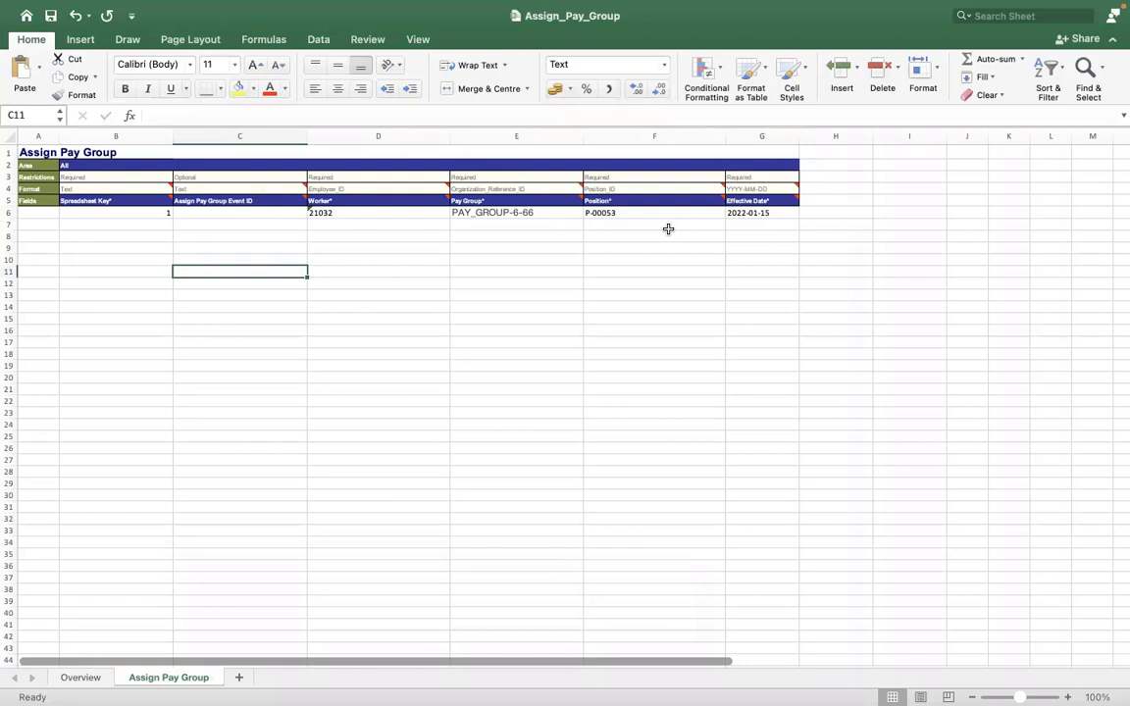
Recommit G6, then check Worker 21032 in D6 and the Pay Group in E6.
click(741, 214)
click(236, 116)
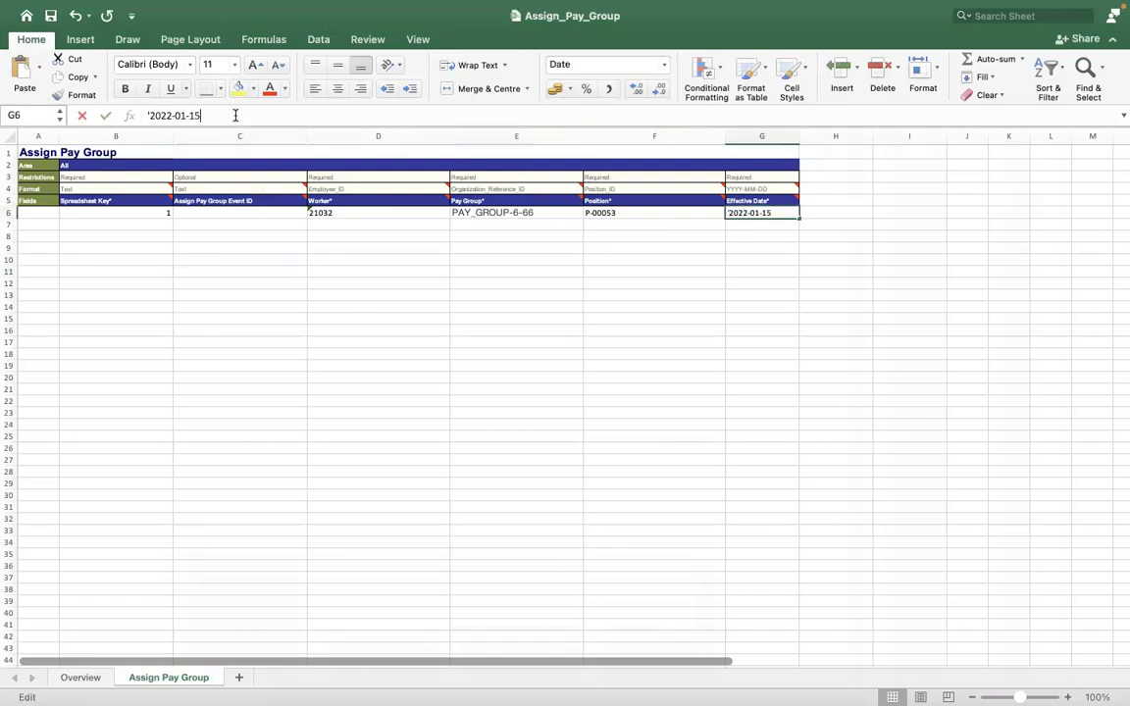
click(295, 316)
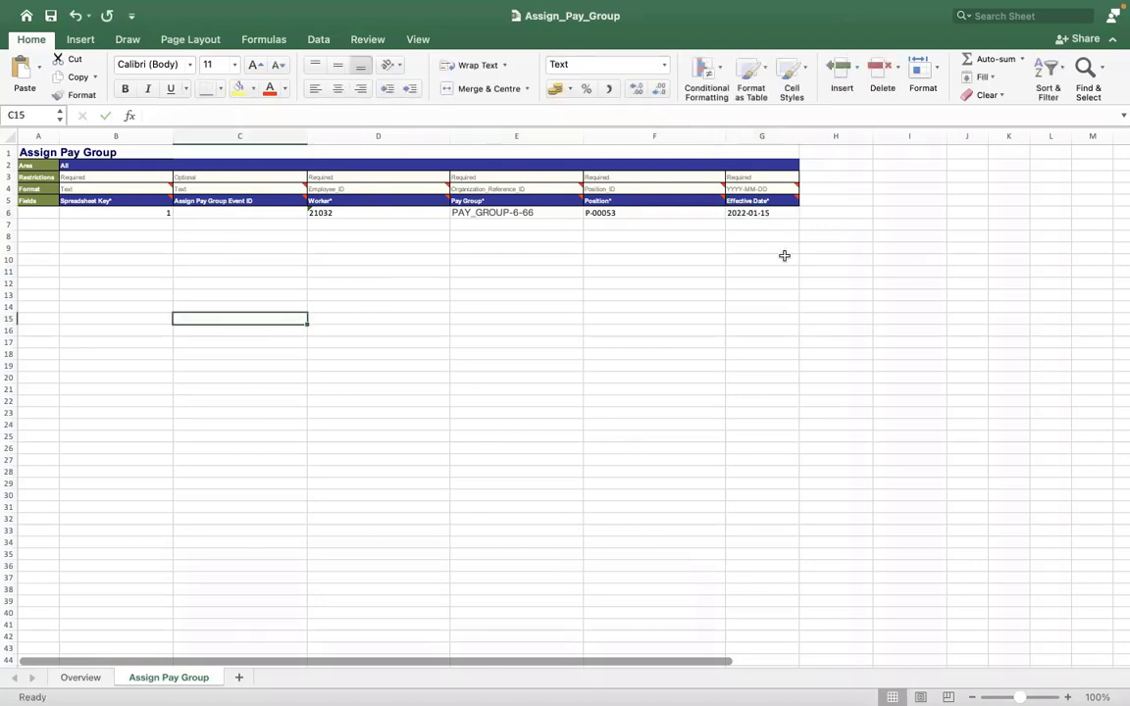
click(742, 213)
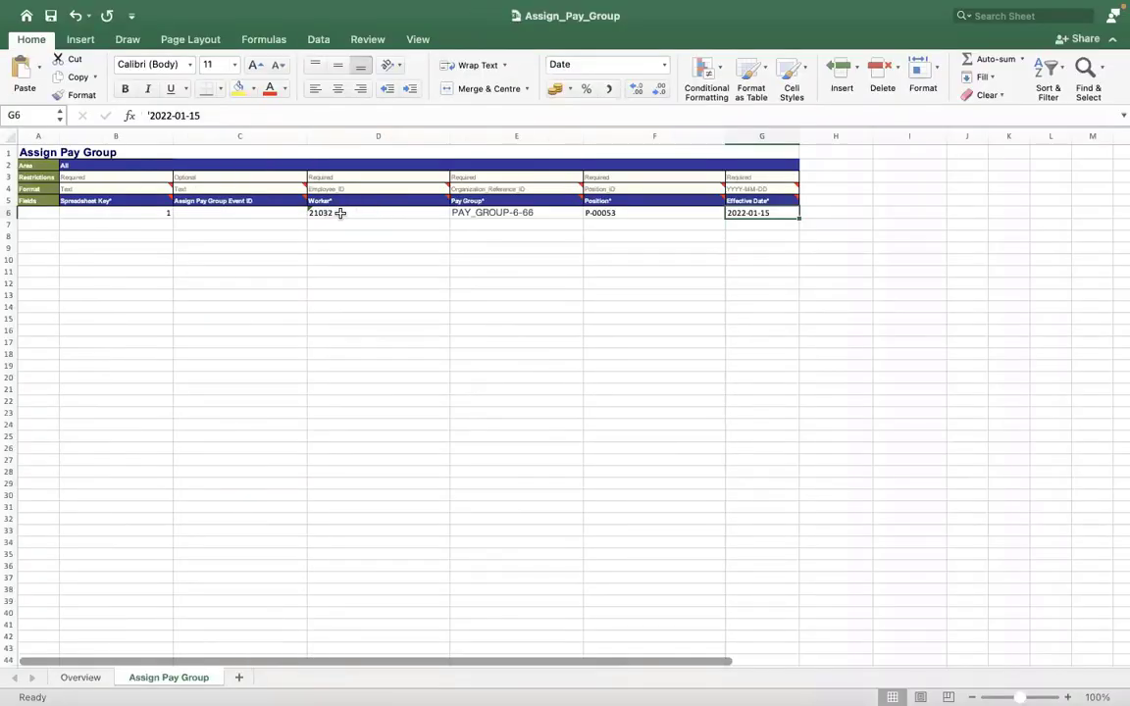
click(339, 213)
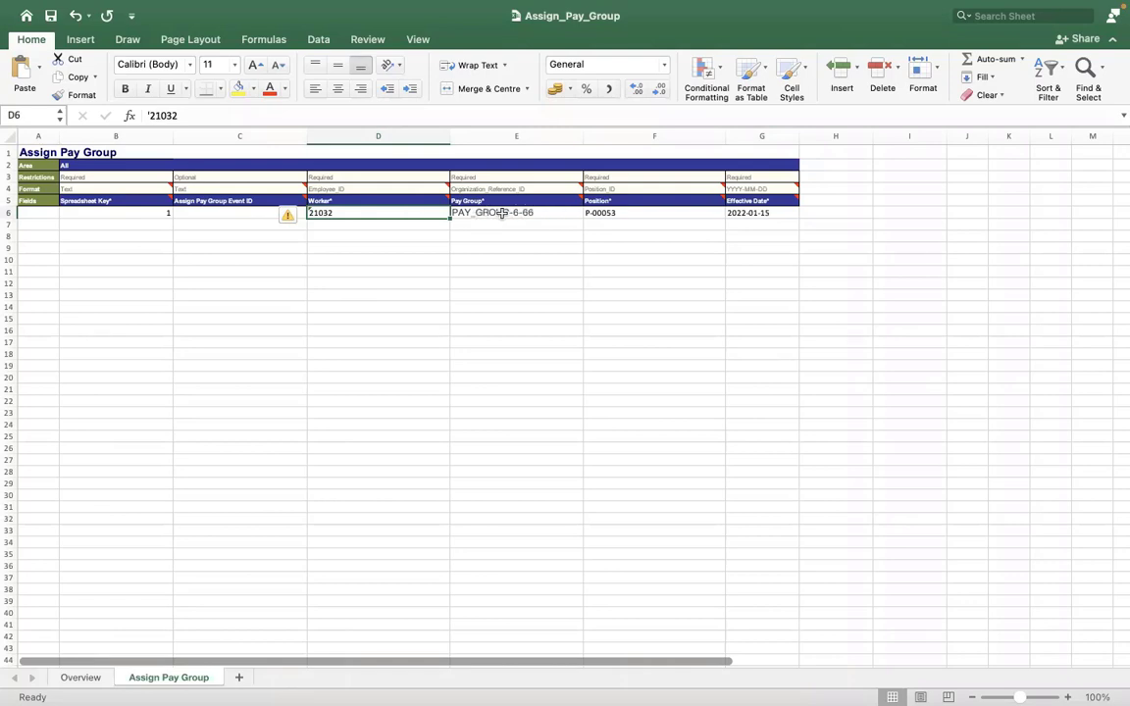
key(Right)
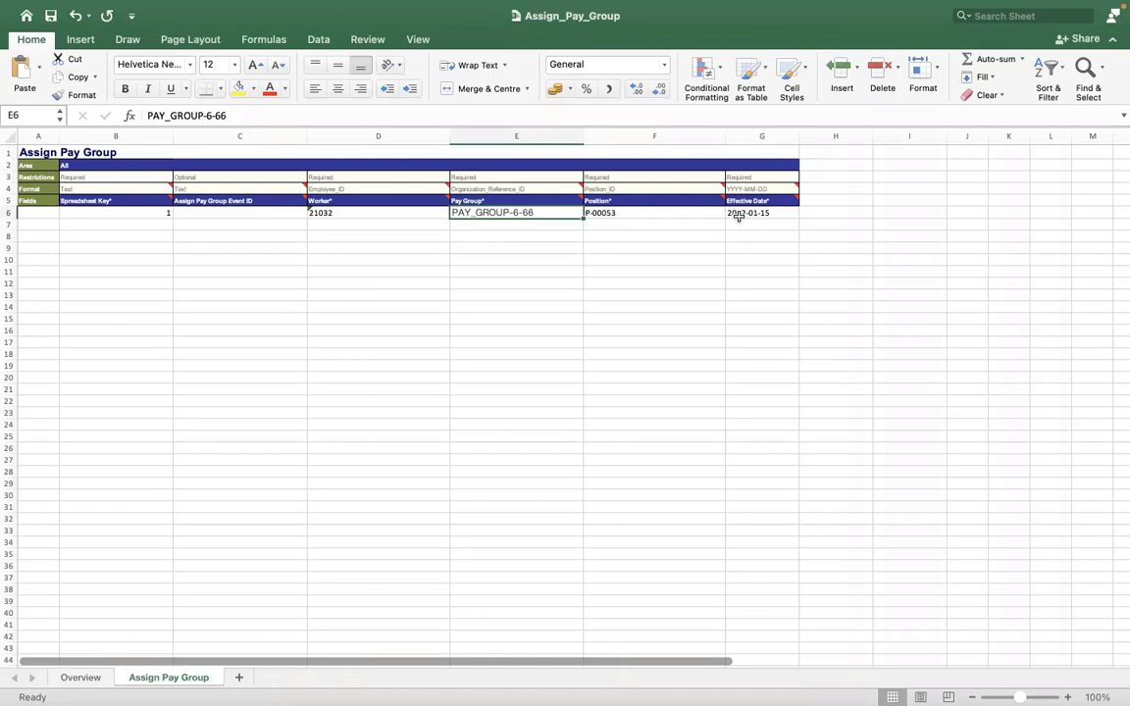
key(Right)
key(Down)
key(Down)
key(Down)
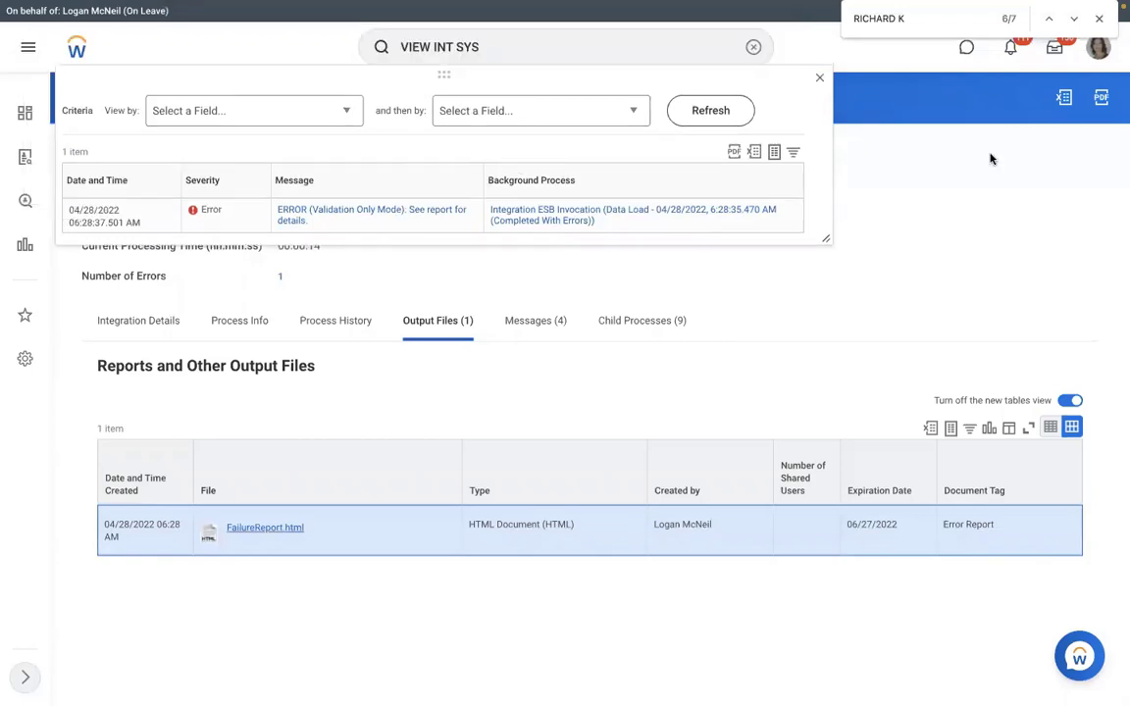
Relaunch the RMS - Assign Pay Group integration from its process details to run now.
click(882, 168)
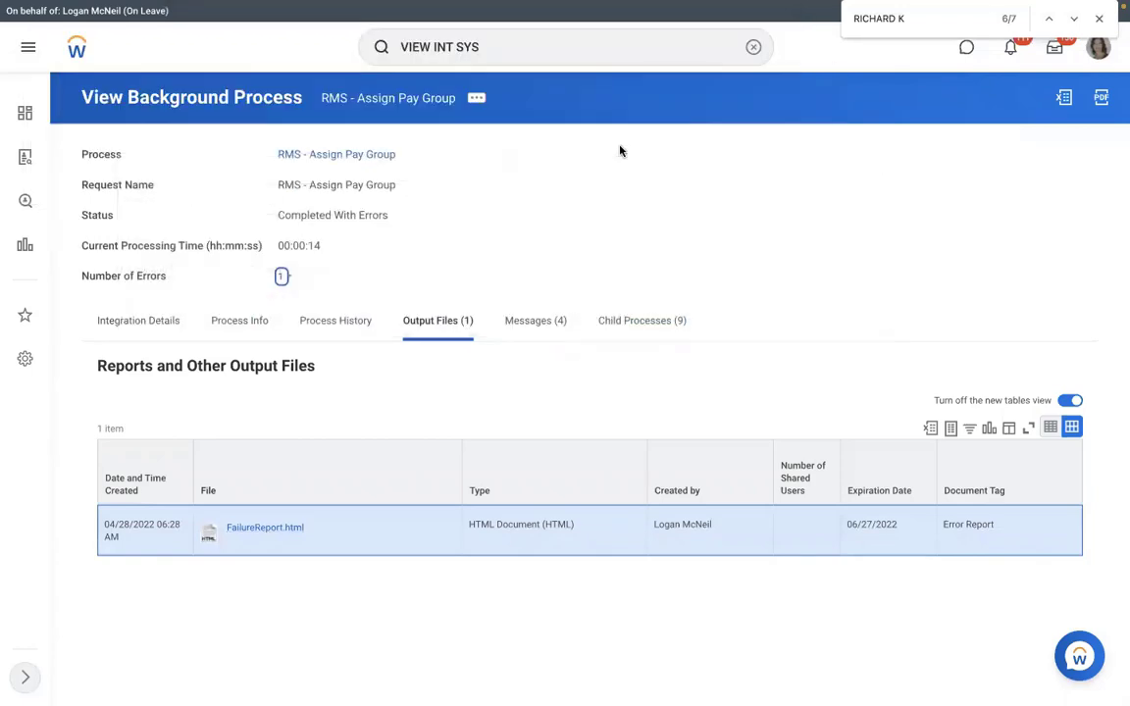
click(172, 323)
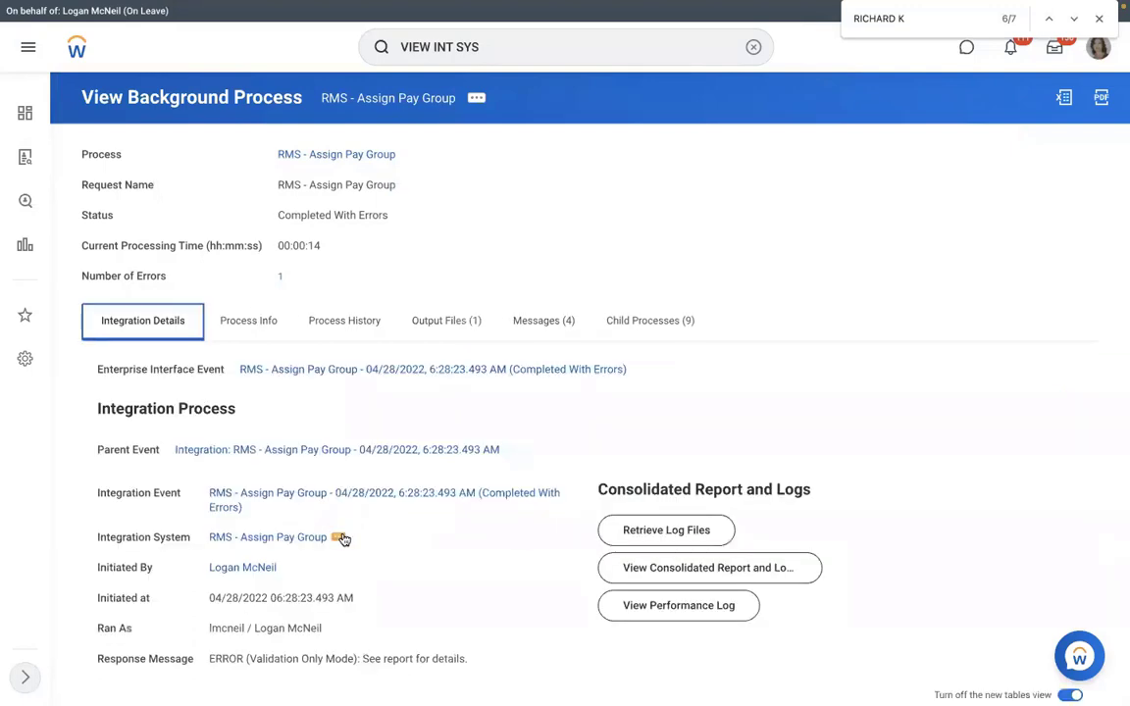
click(340, 538)
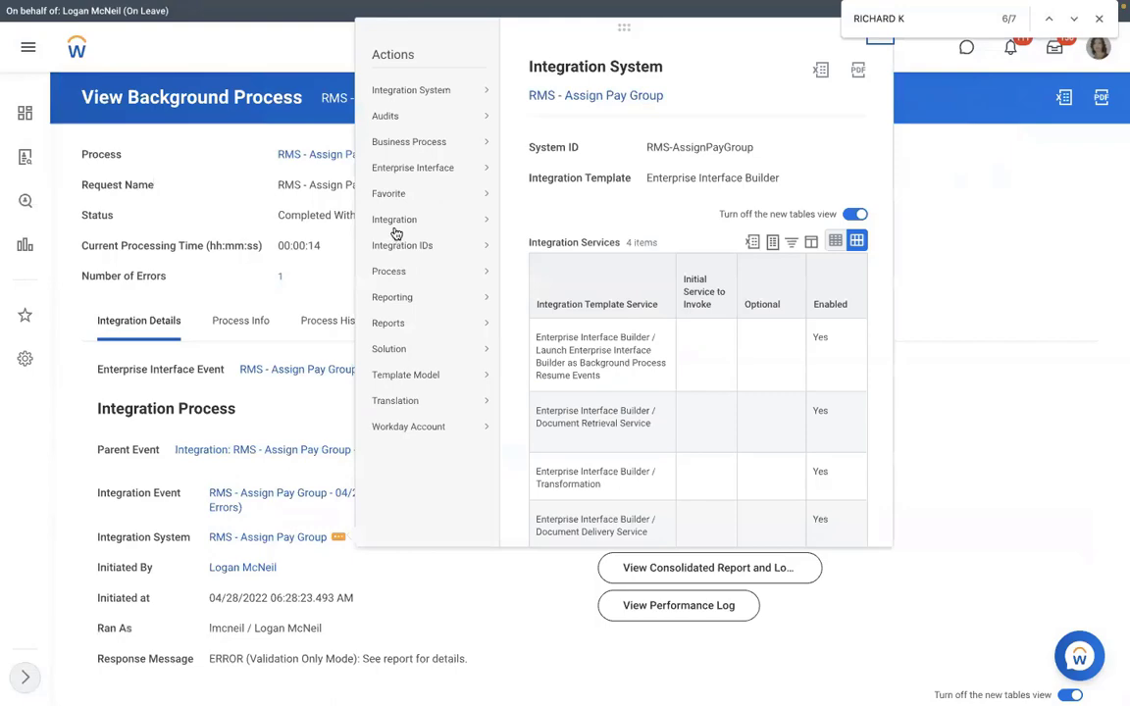
click(546, 222)
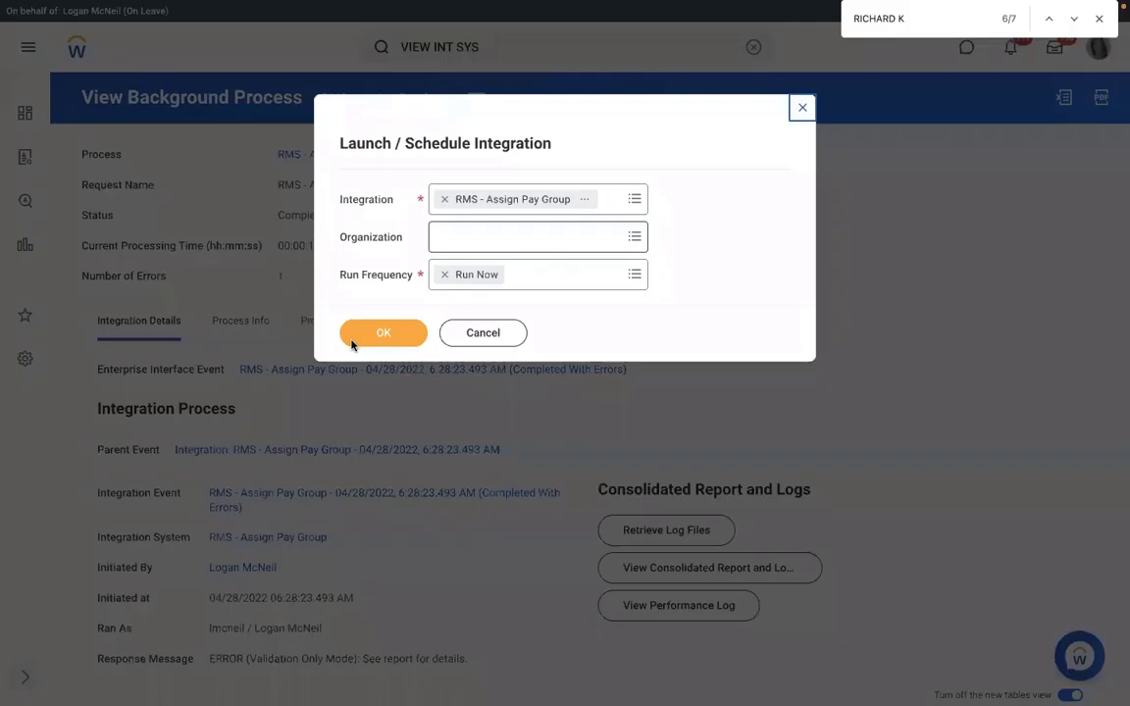
click(353, 338)
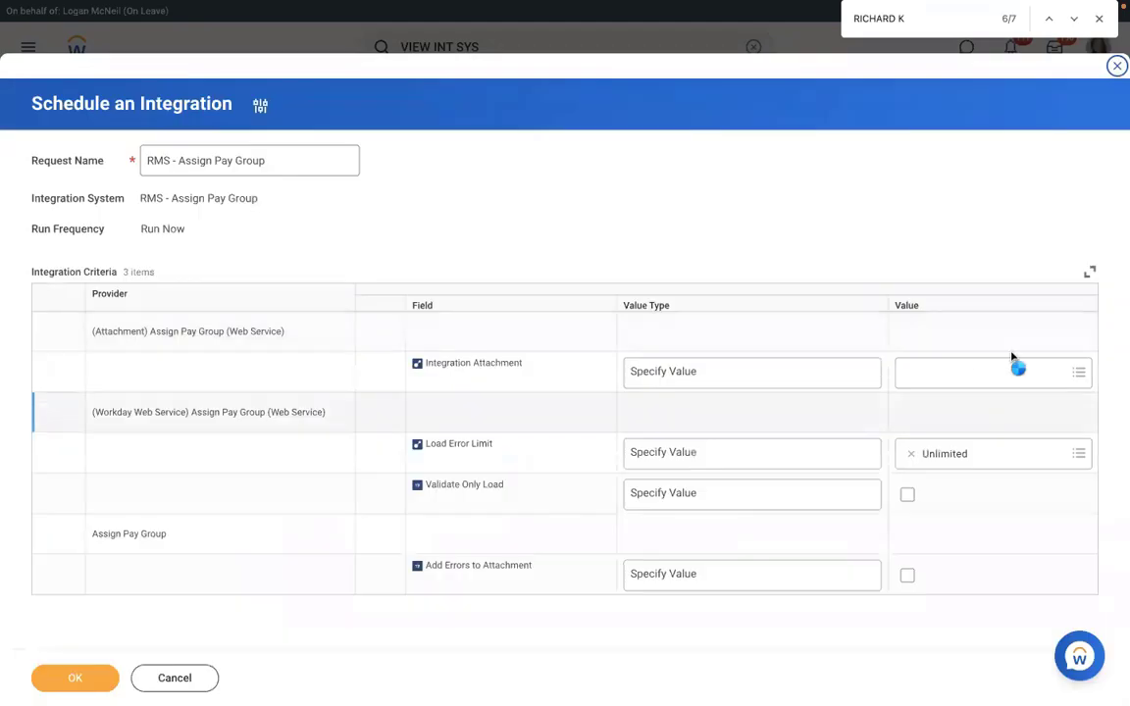
Attach Assign_Pay_Group.xlsx, set the validate-only load option, and tick Add Errors to Attachment.
click(1012, 361)
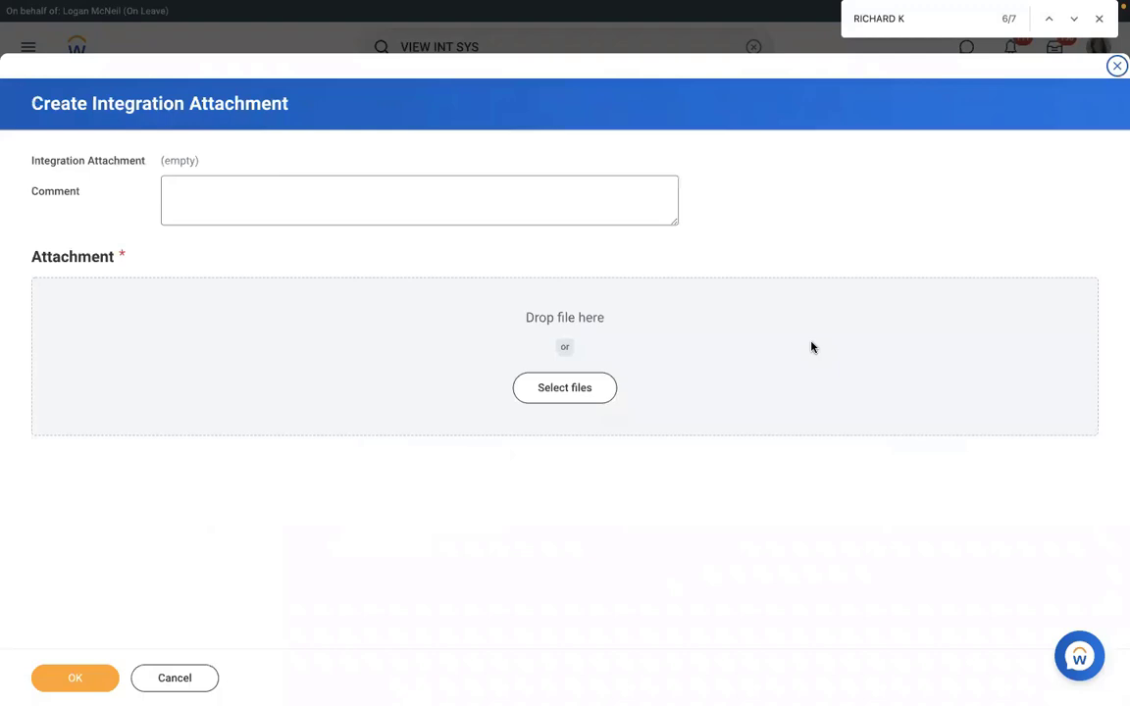
click(72, 679)
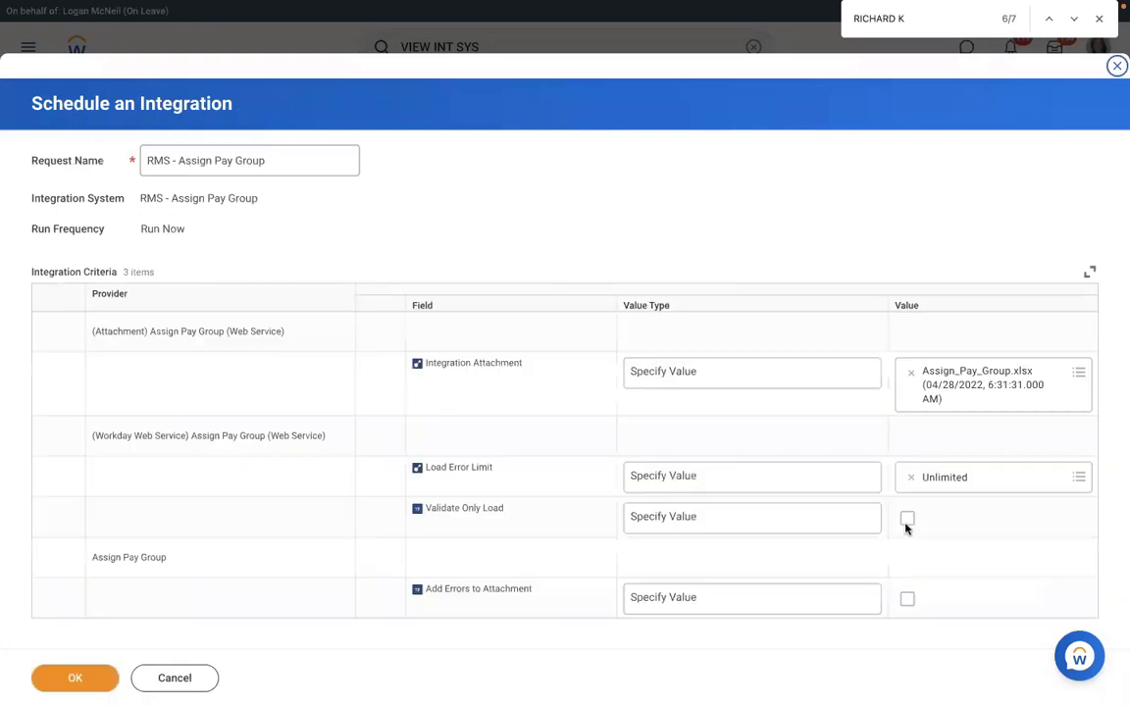
click(907, 529)
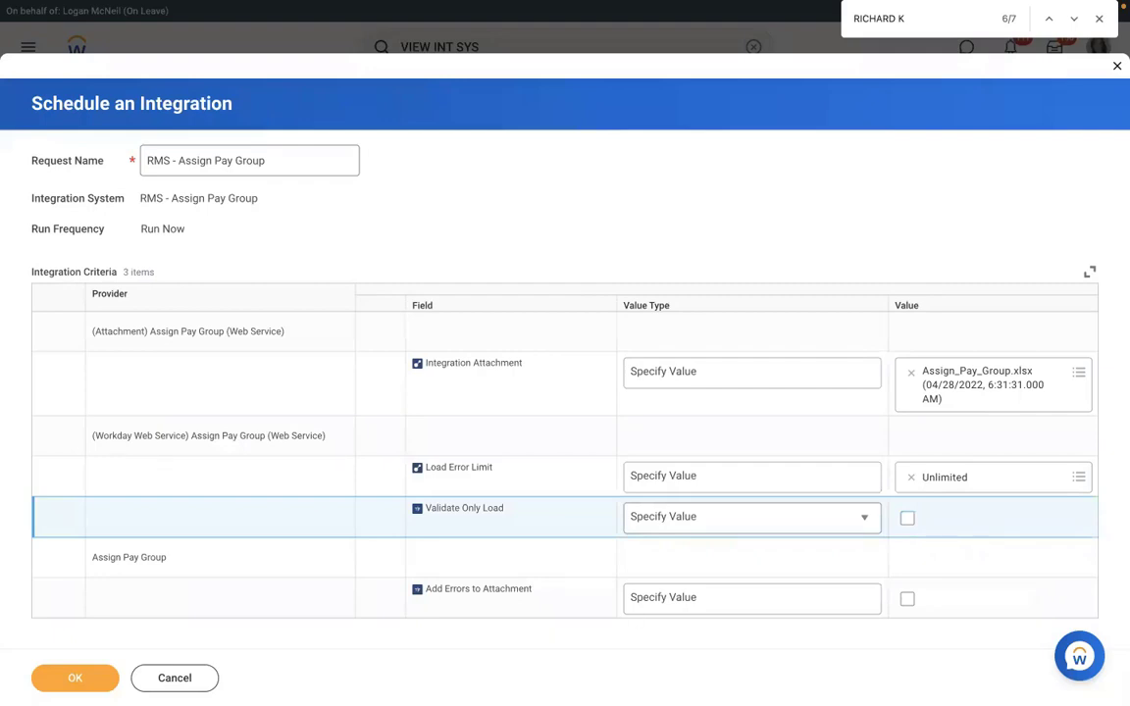
click(908, 598)
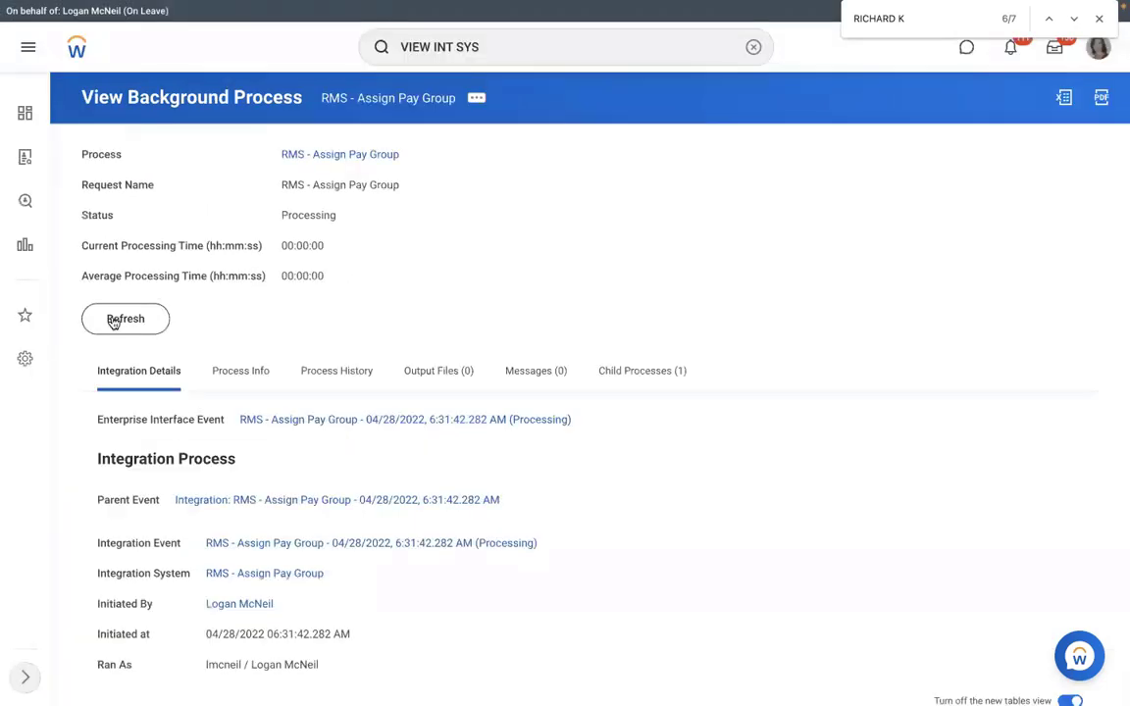
Refresh the RMS - Assign Pay Group background process until it reaches 94% complete with 9 child processes.
click(115, 324)
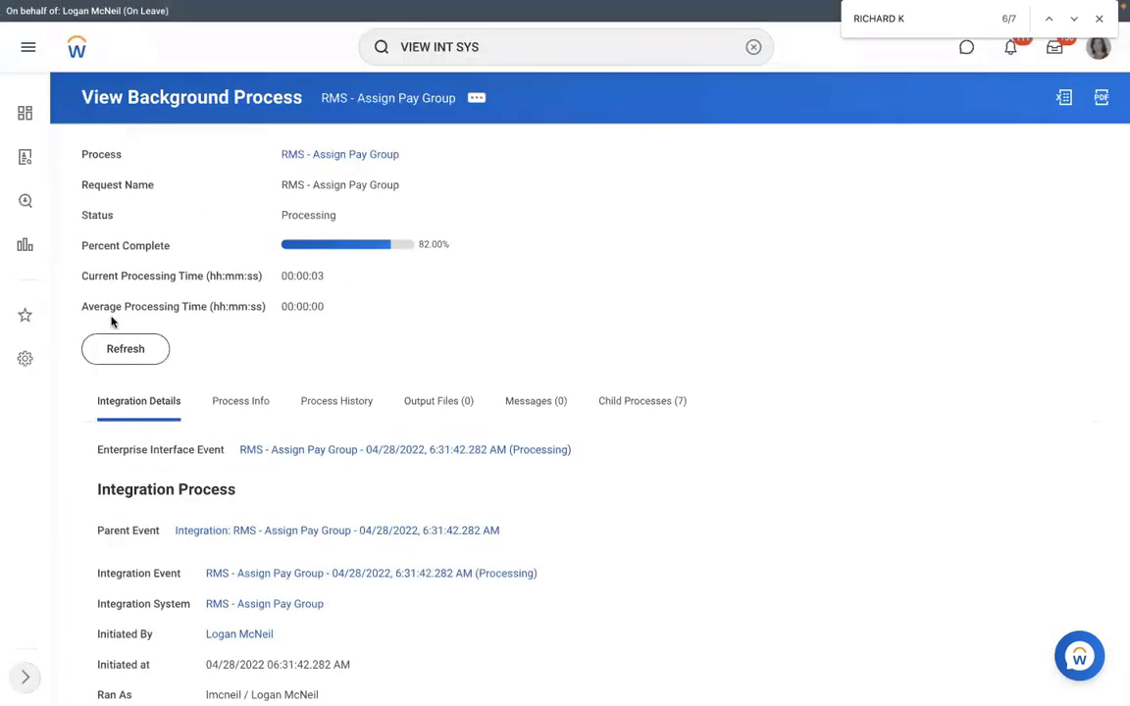
click(116, 352)
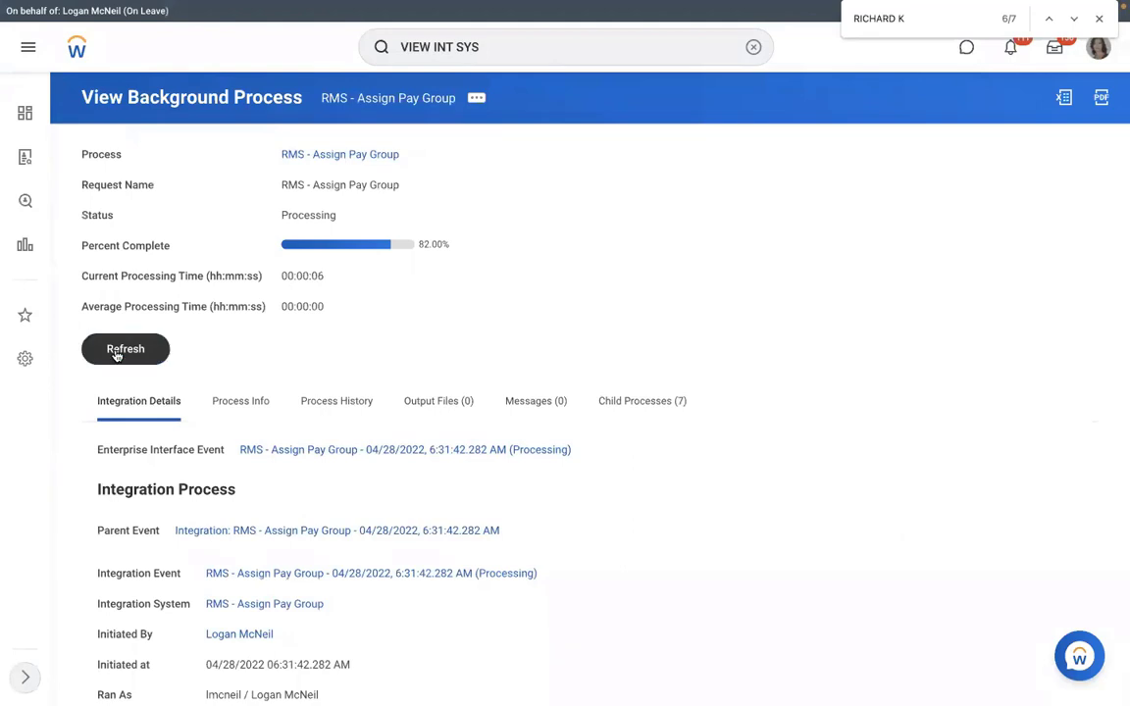
click(116, 354)
click(116, 353)
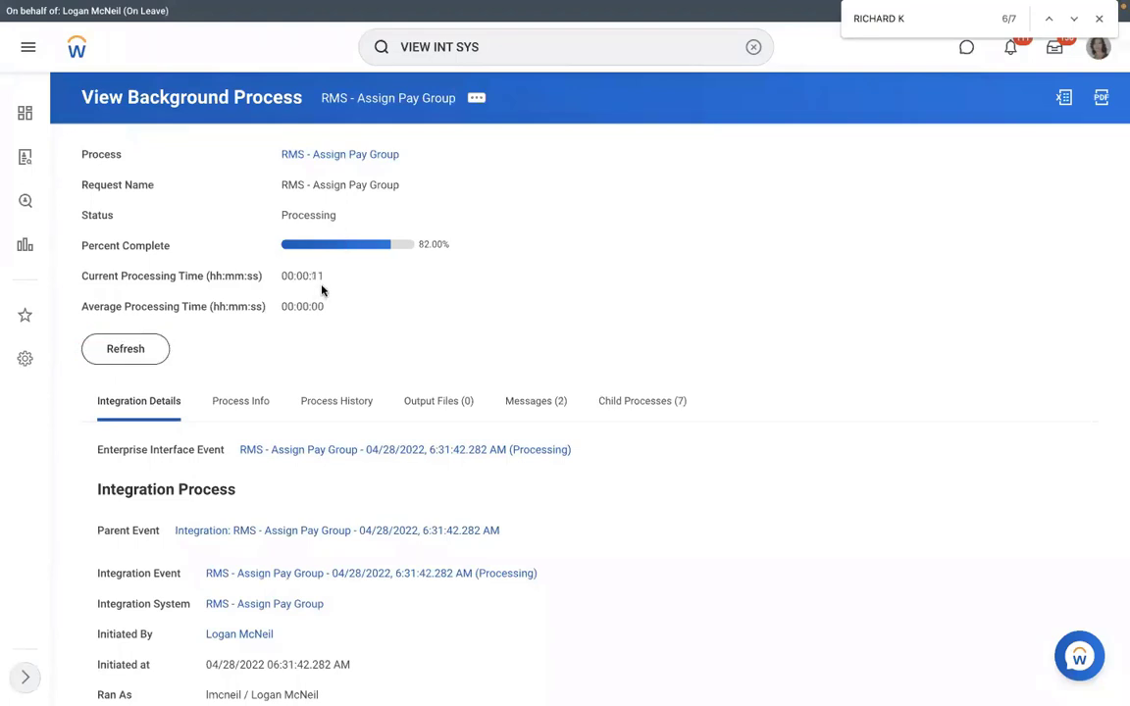
click(119, 352)
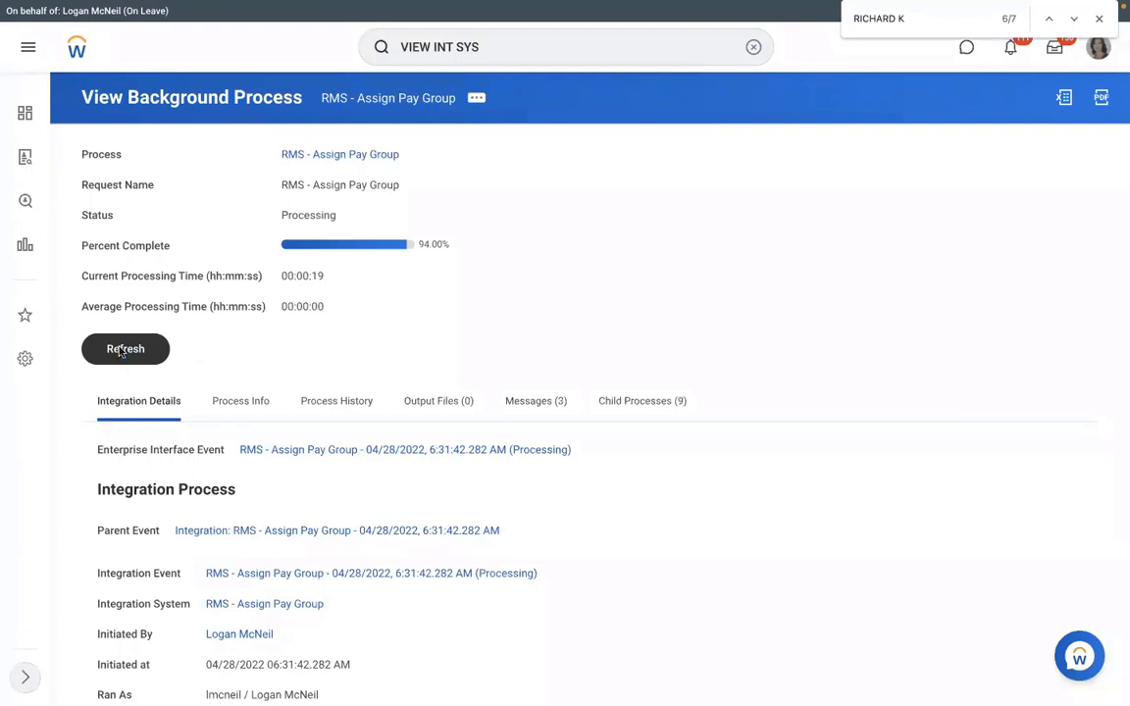
click(121, 352)
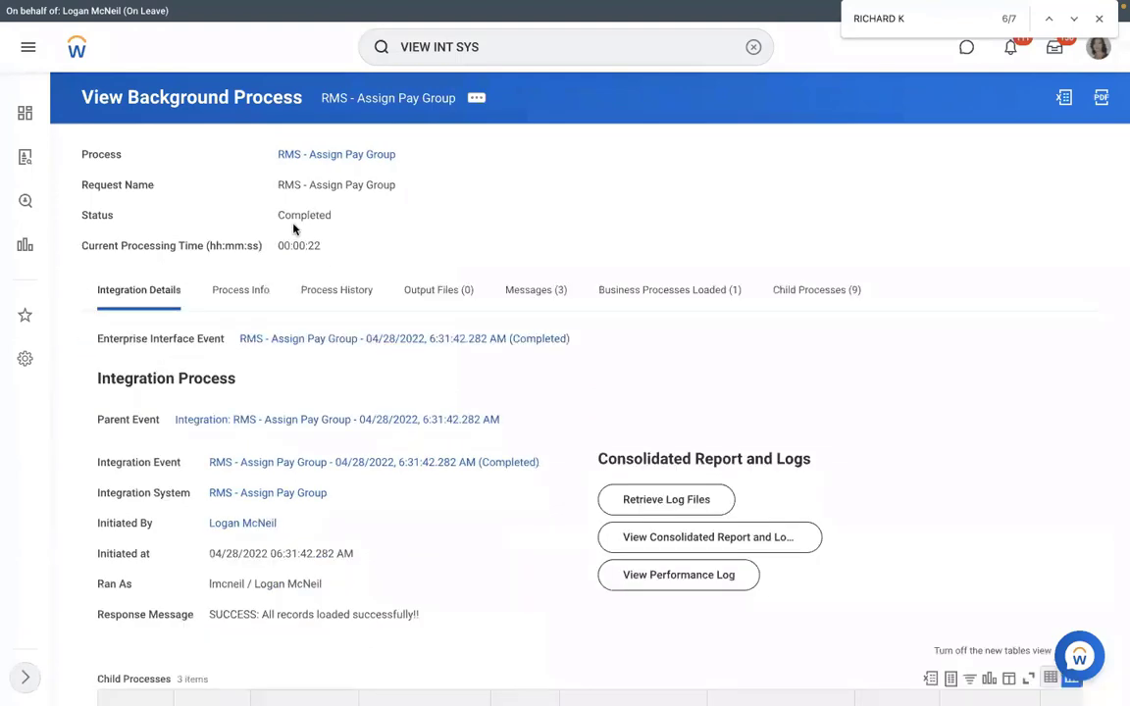
drag(356, 217, 278, 215)
click(261, 294)
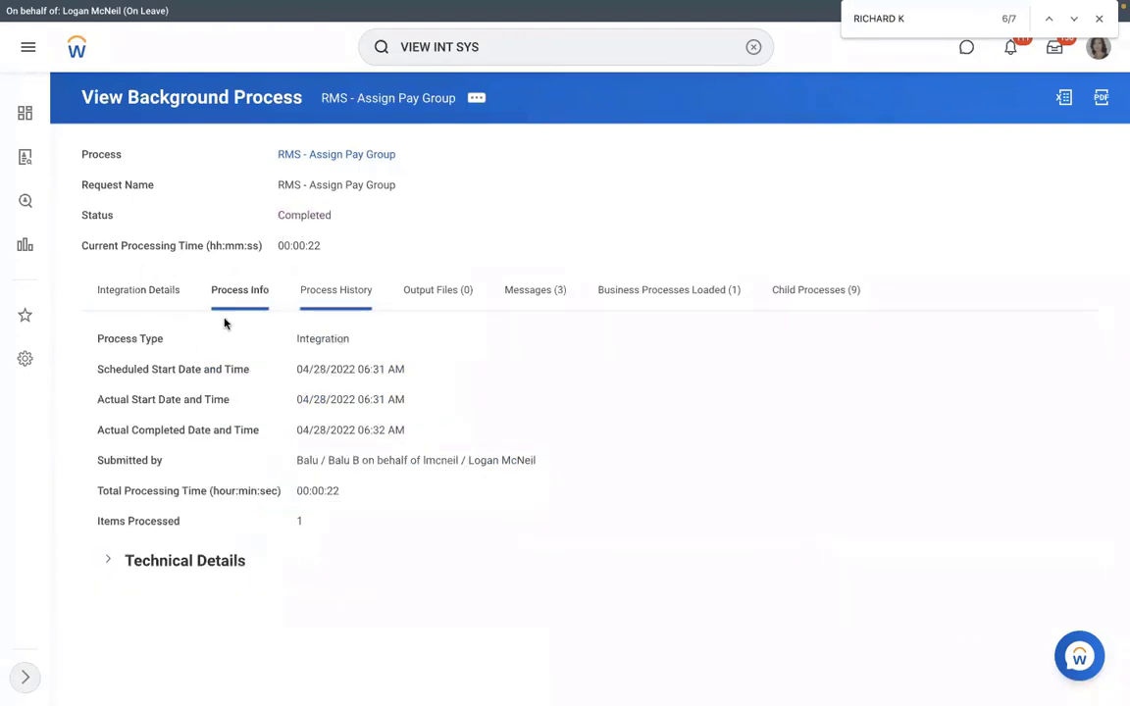
click(138, 291)
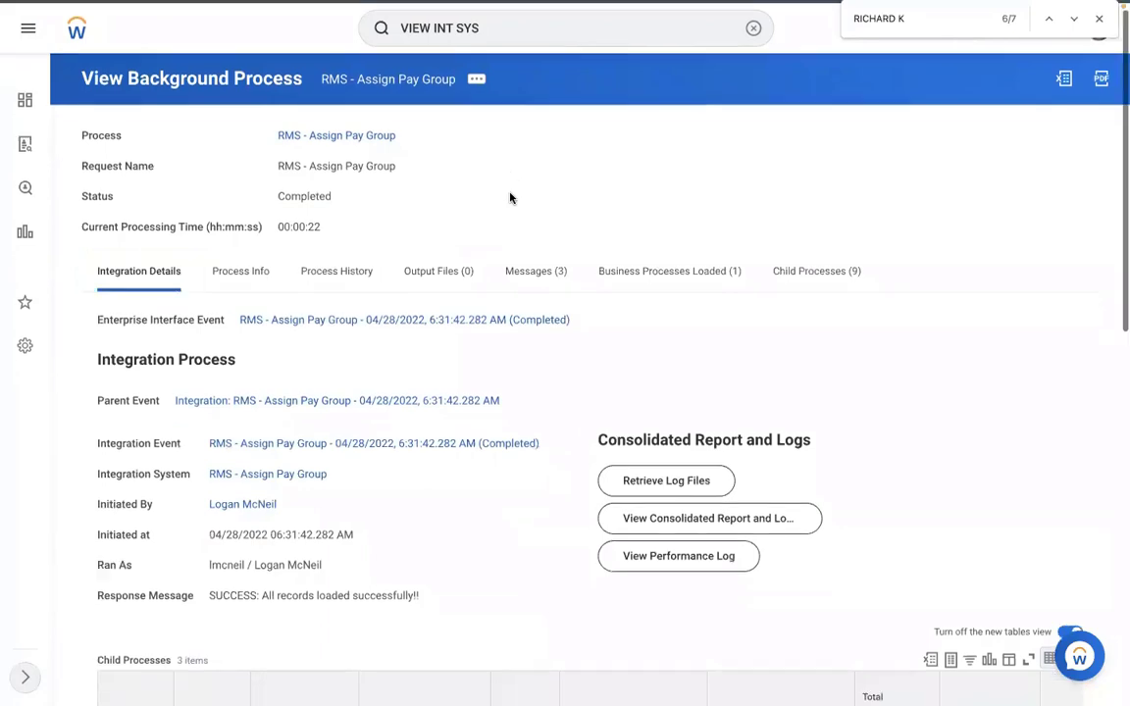
scroll(510, 198, down, 1)
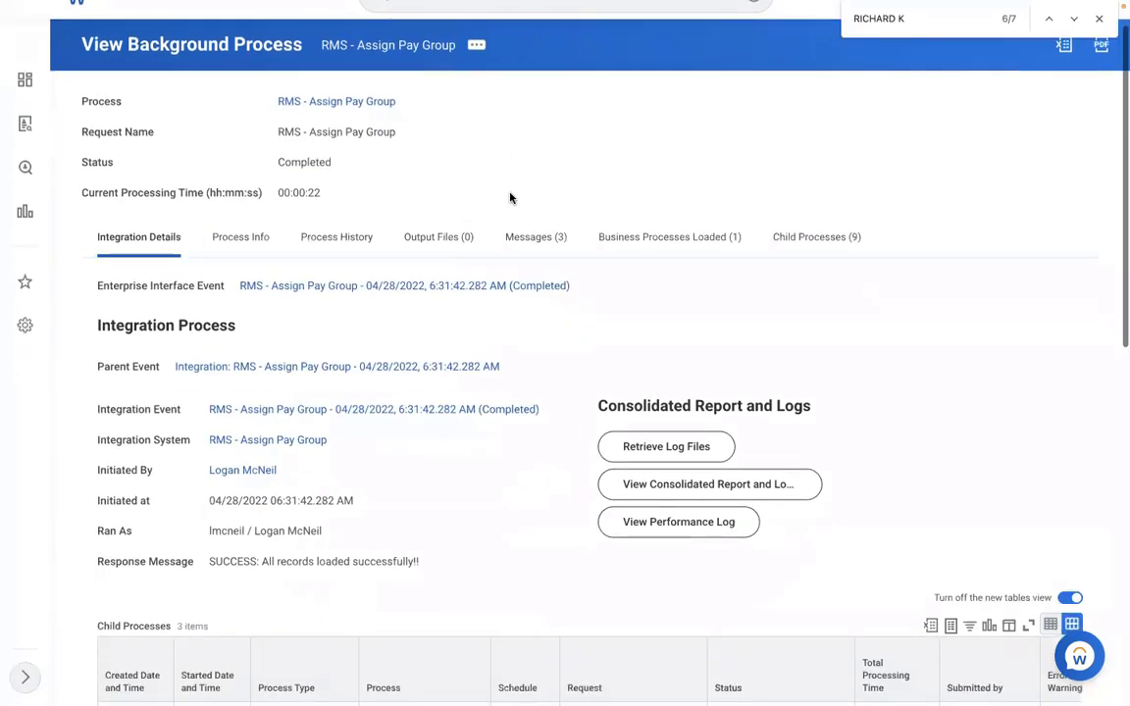
scroll(385, 375, down, 4)
scroll(359, 359, down, 3)
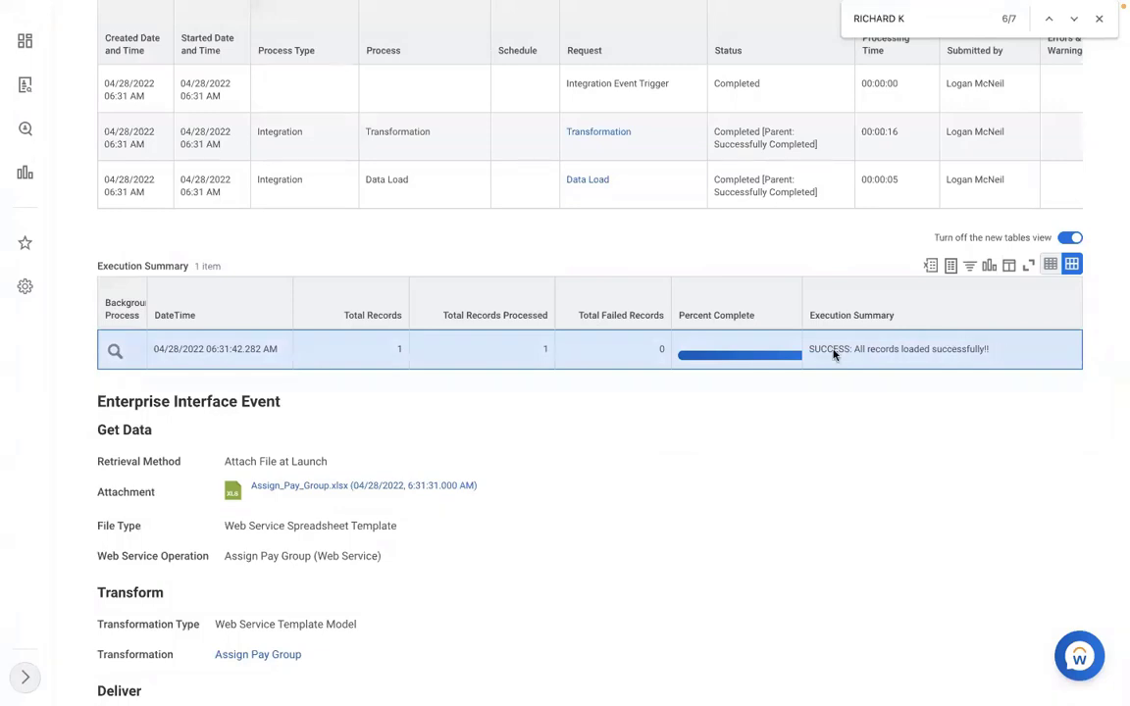
drag(809, 351, 1001, 353)
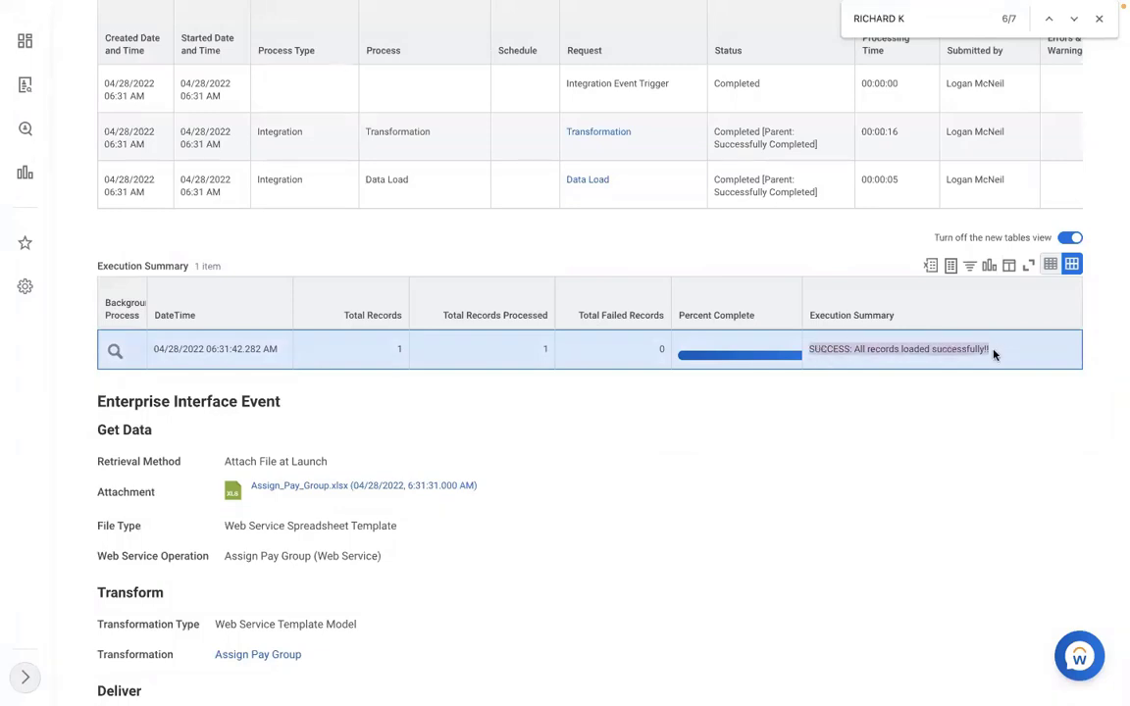
click(994, 355)
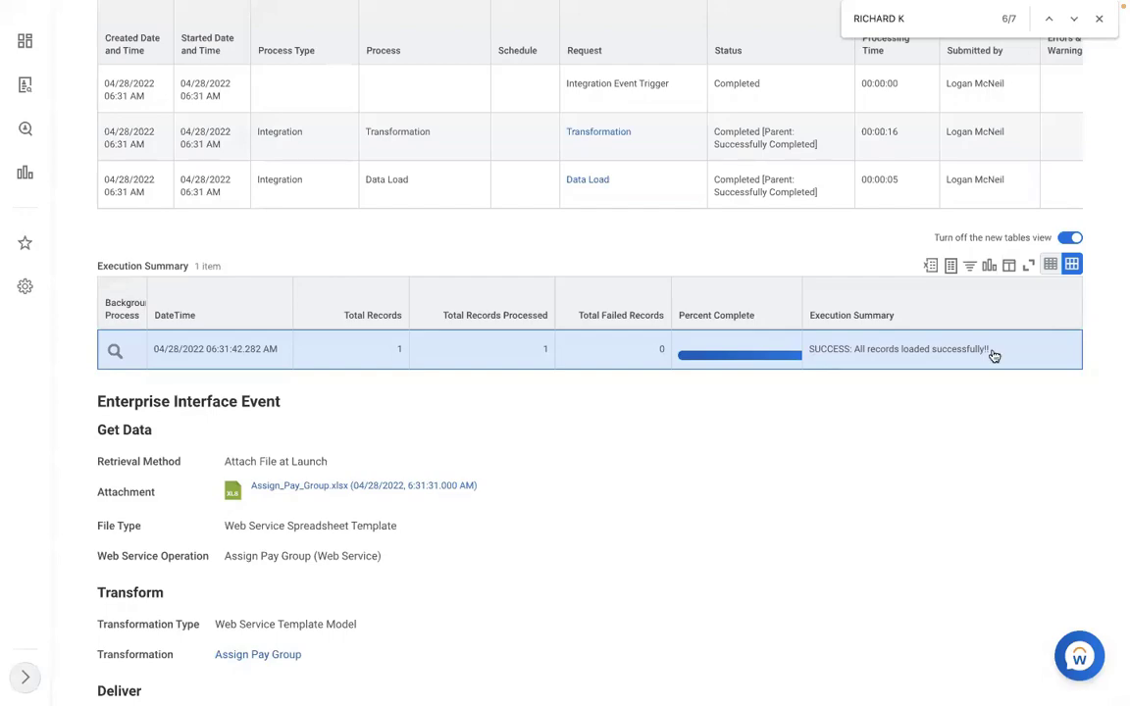
scroll(993, 355, up, 3)
scroll(994, 354, up, 7)
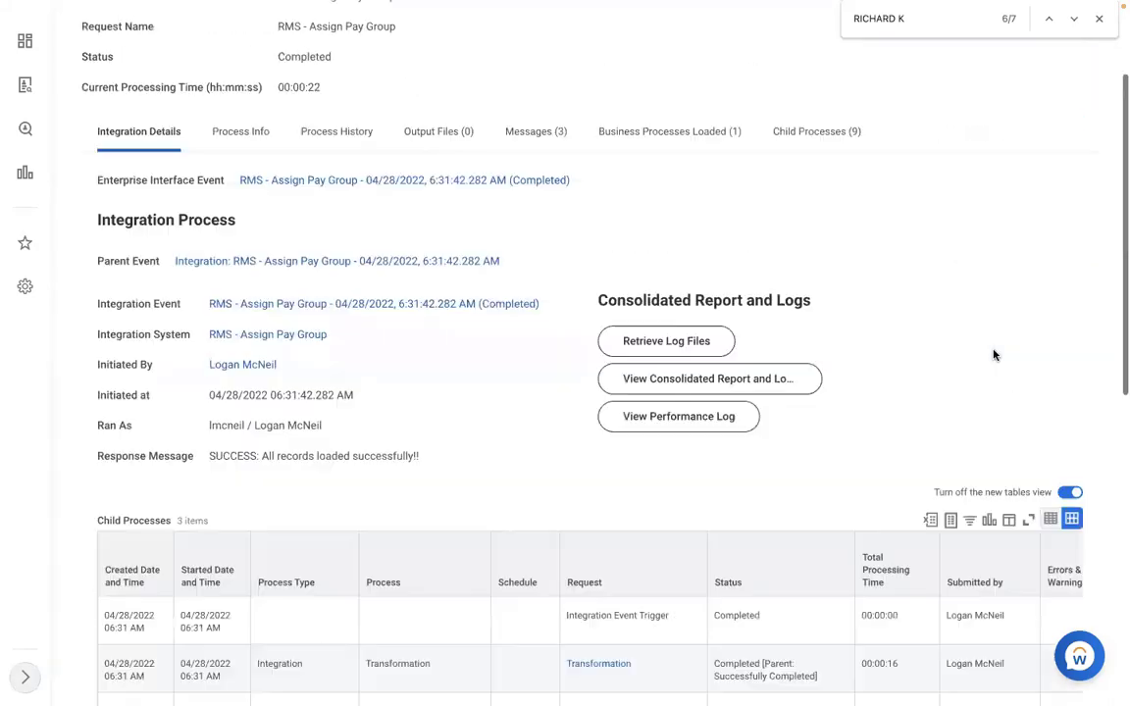
scroll(768, 89, up, 3)
click(751, 48)
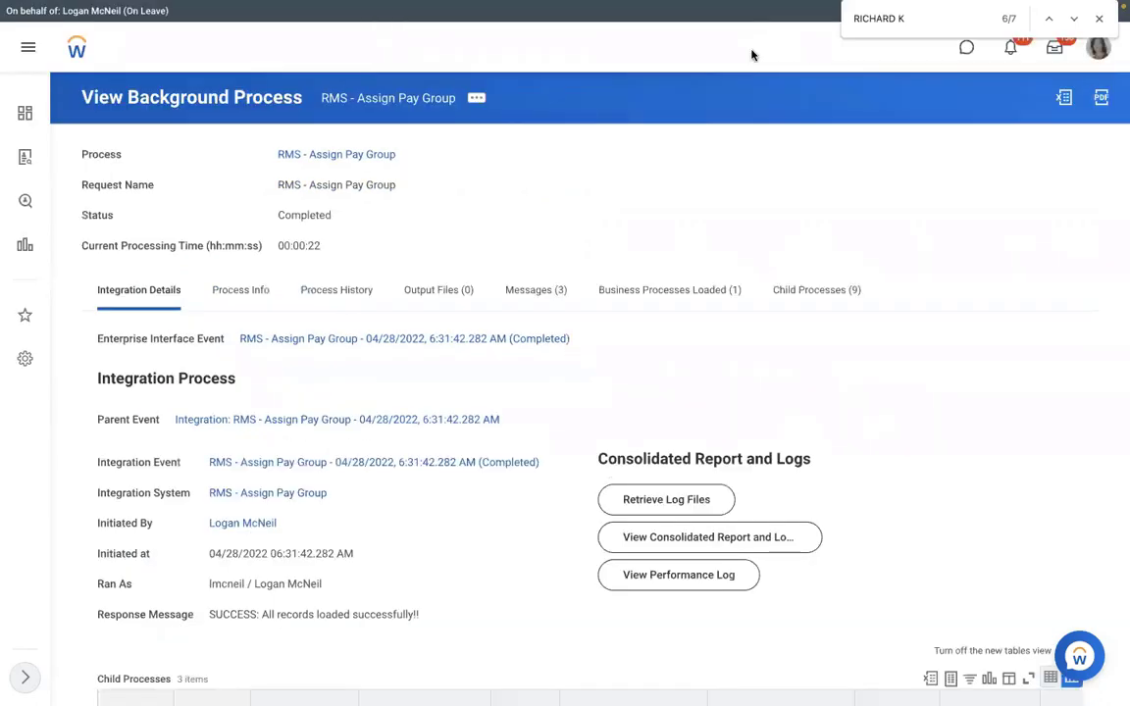
Open the View Pay Group report and search the pay groups for 'MS'.
click(752, 51)
text(VIEW PAY)
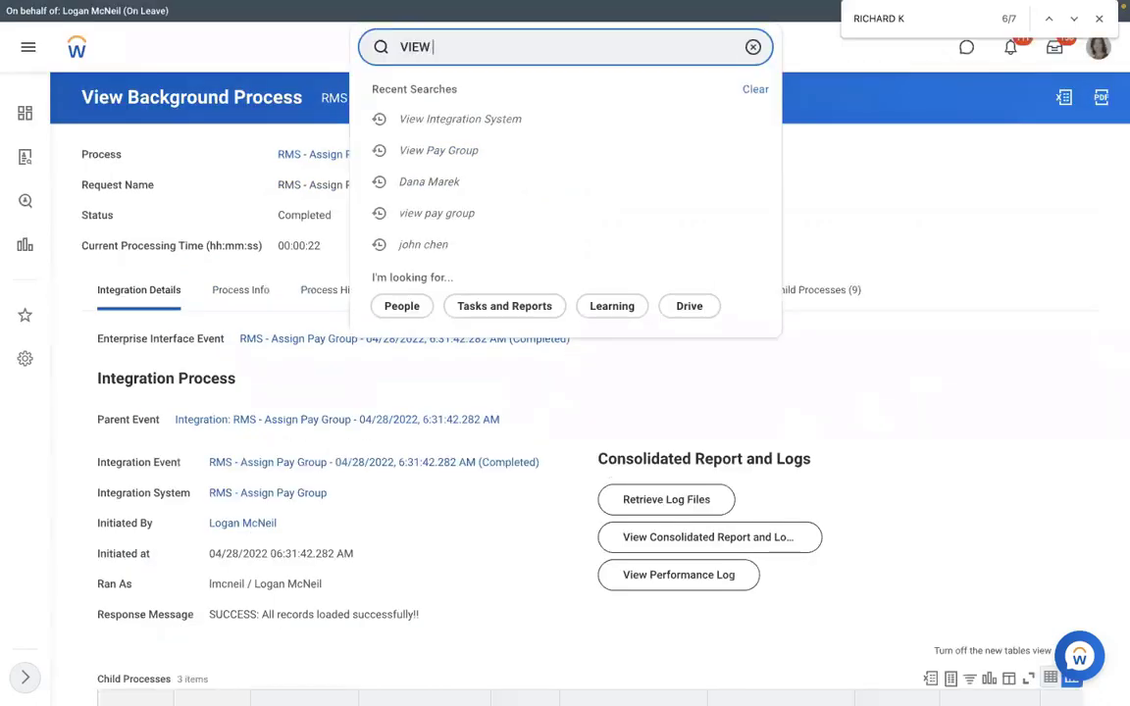
text( GROUP)
click(525, 94)
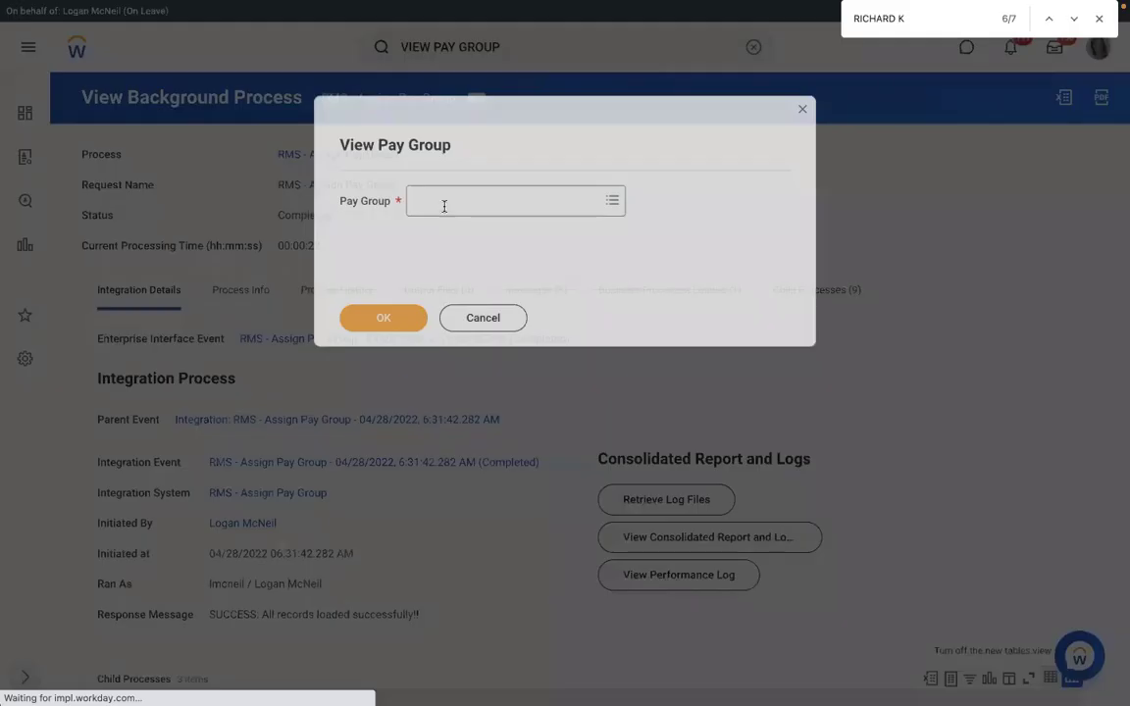
click(445, 205)
text(RBS)
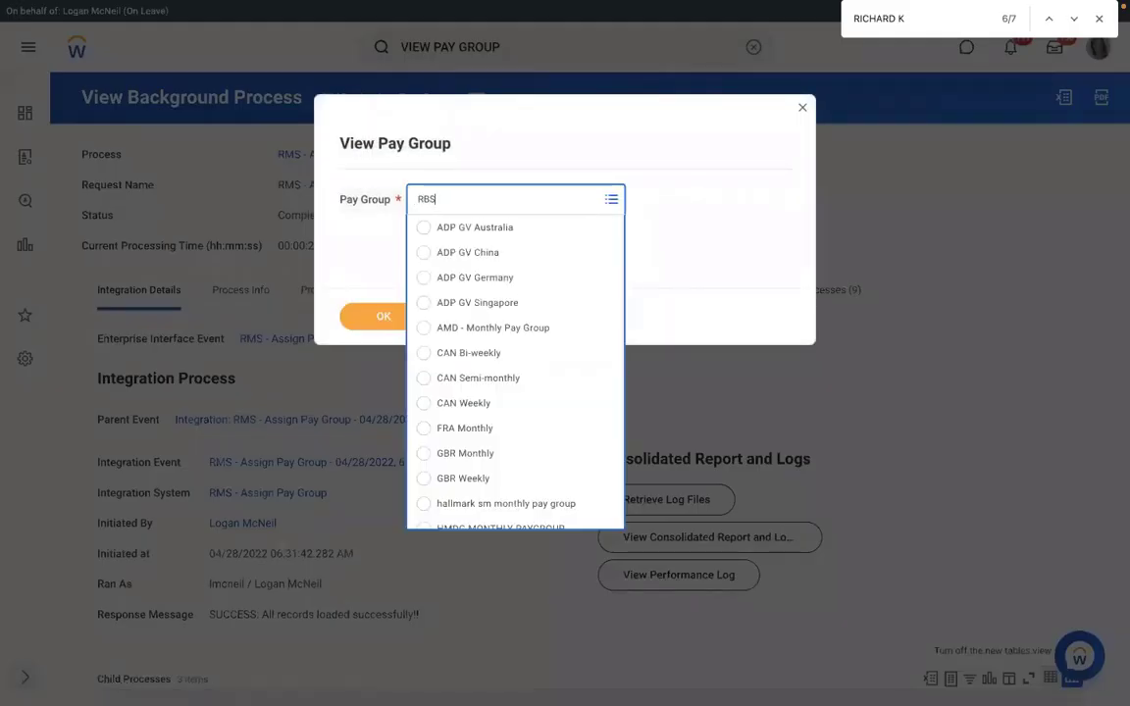
key(BackSpace)
key(BackSpace)
text(MS)
key(Return)
Show RMS - Monthly PYG's members, then move across to Excel and the Word notes.
click(373, 317)
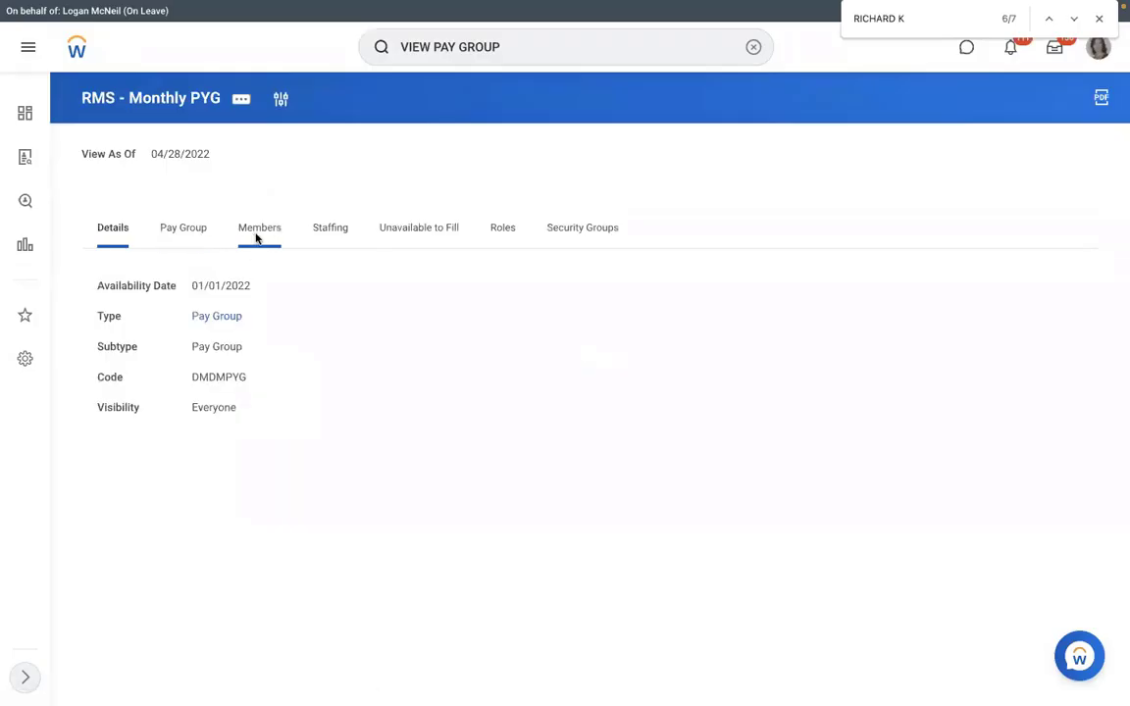
click(257, 235)
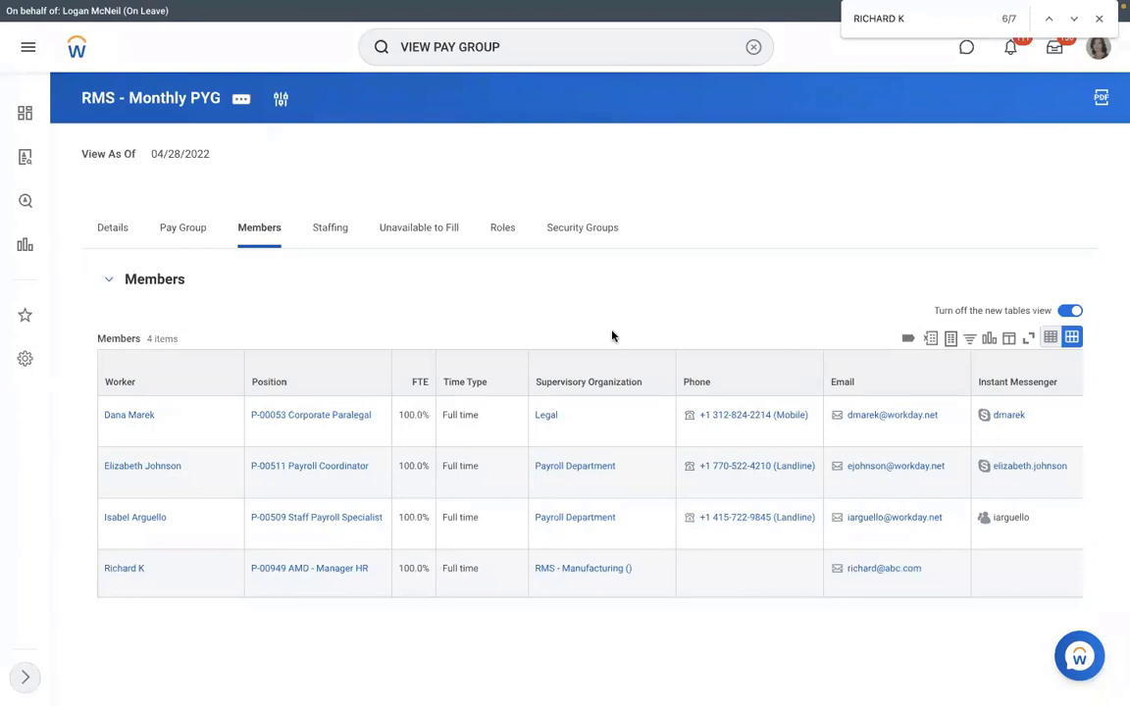
key(ctrl+Left)
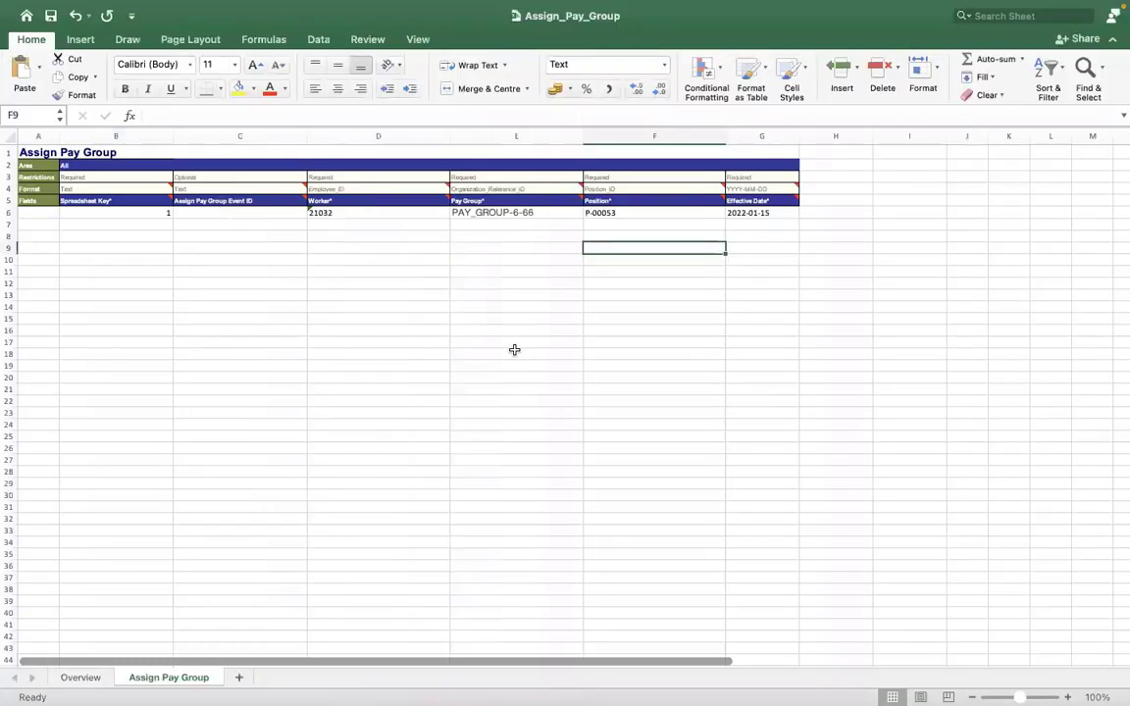
key(ctrl+Right)
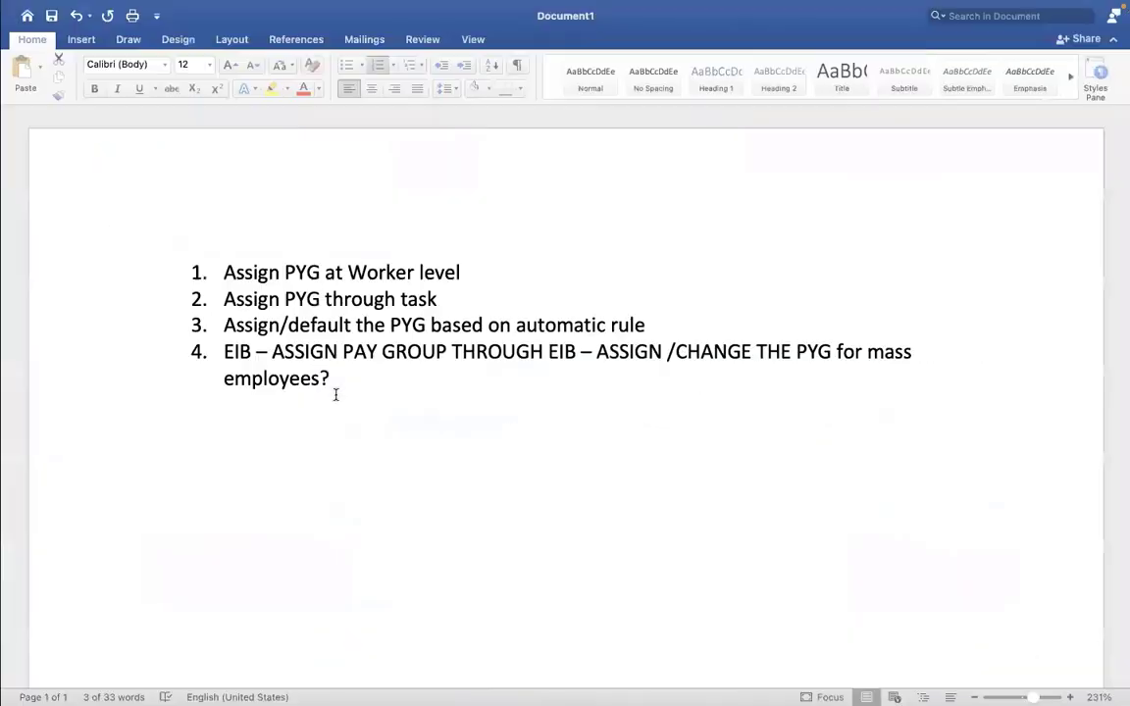